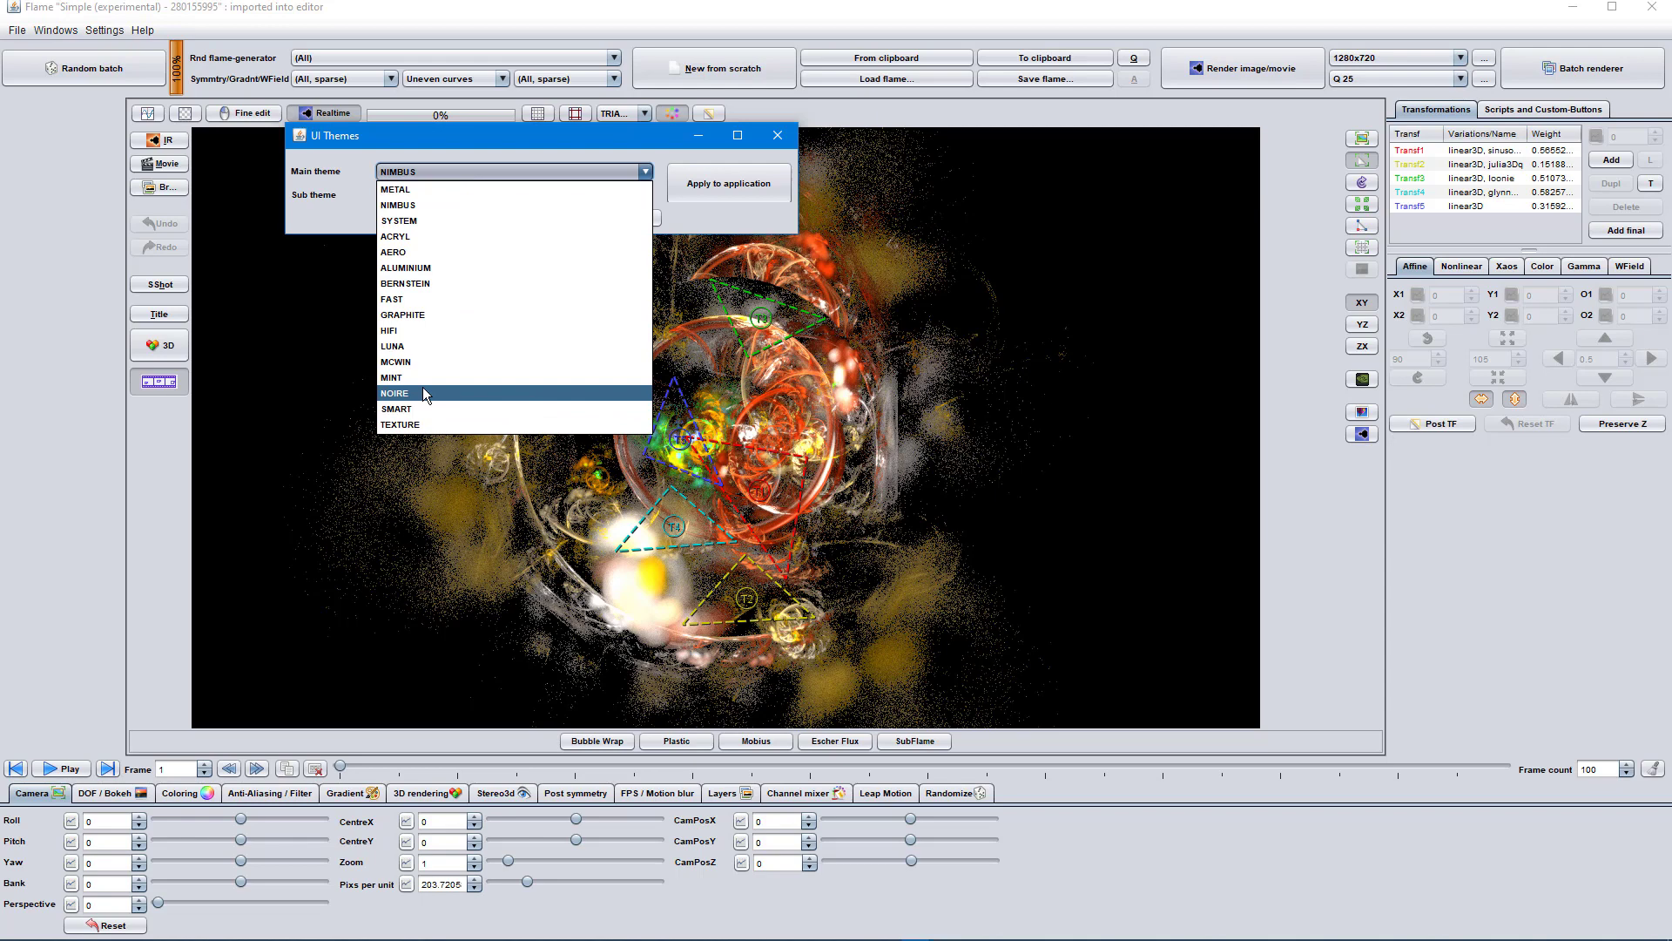
Step: Save NOIRE as the interface's main theme and hide the animation timeline with its motion-curve controls
{"action": "left_click", "coordinate": [424, 392]}
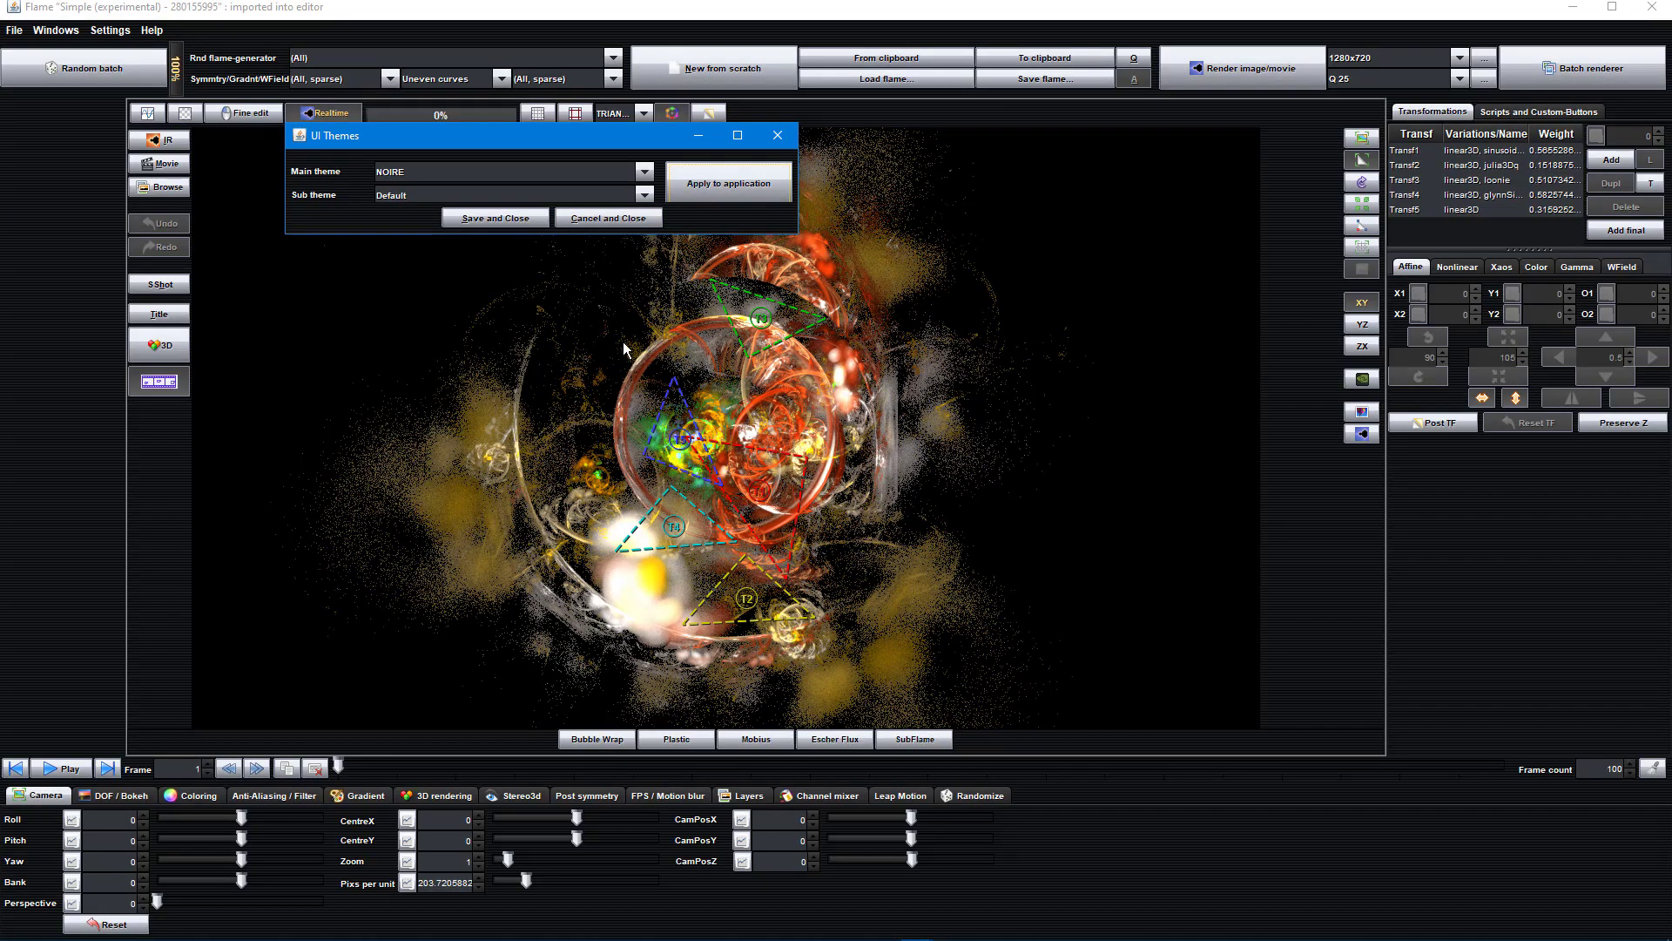
{"action": "left_click", "coordinate": [488, 218]}
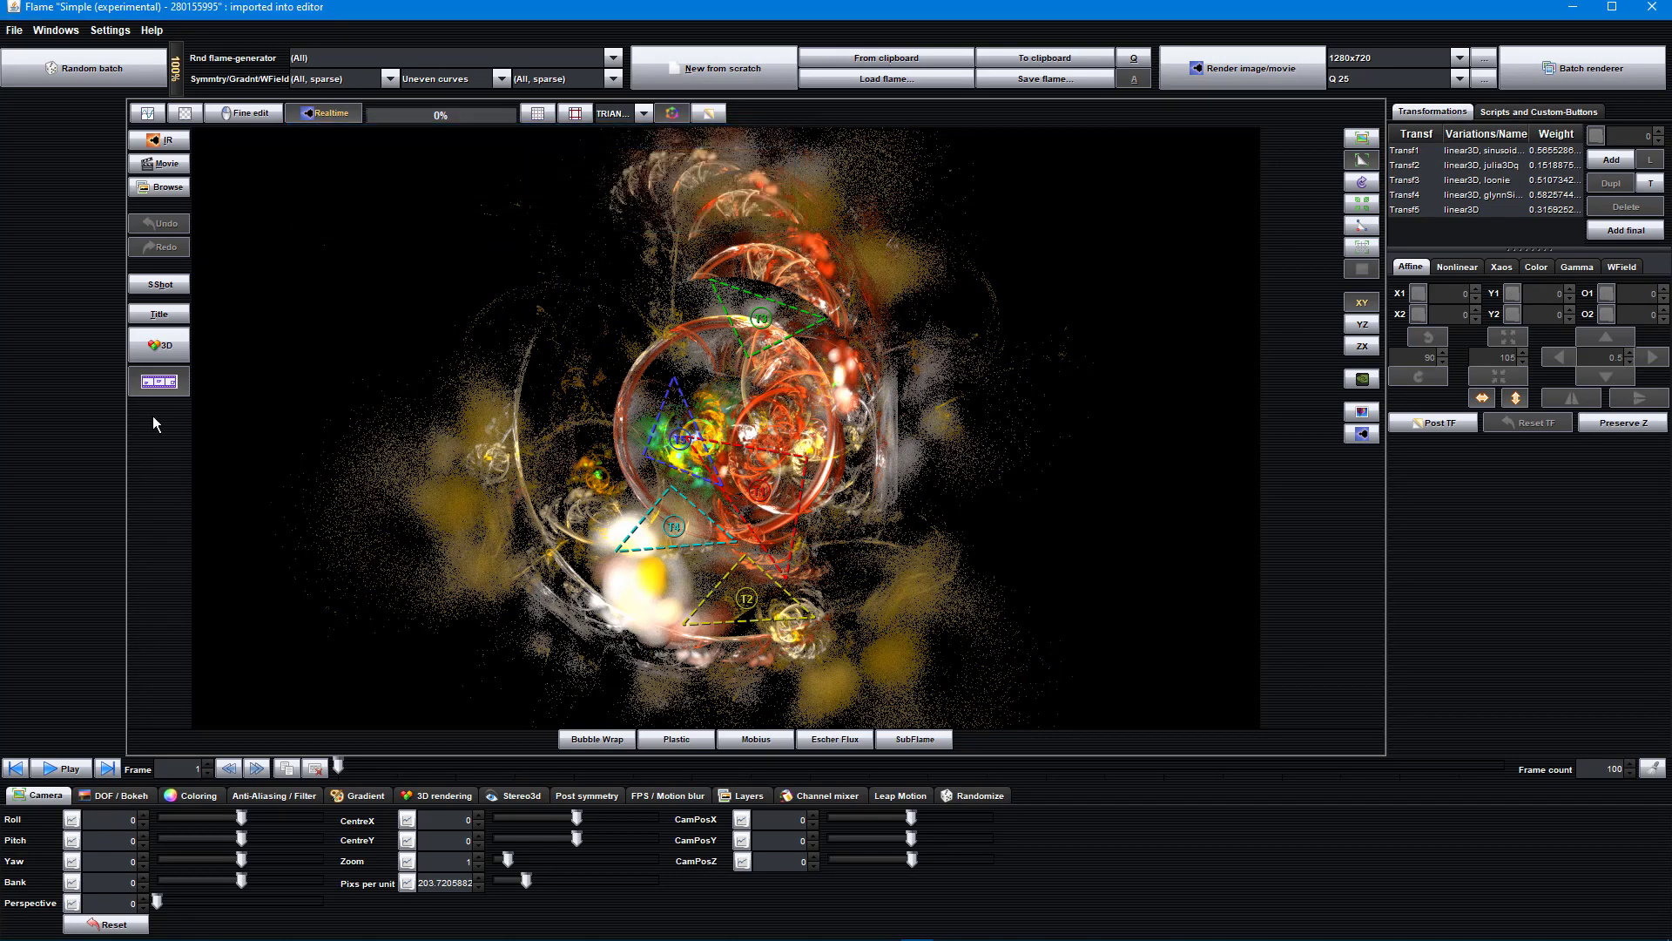
{"action": "left_click", "coordinate": [148, 382]}
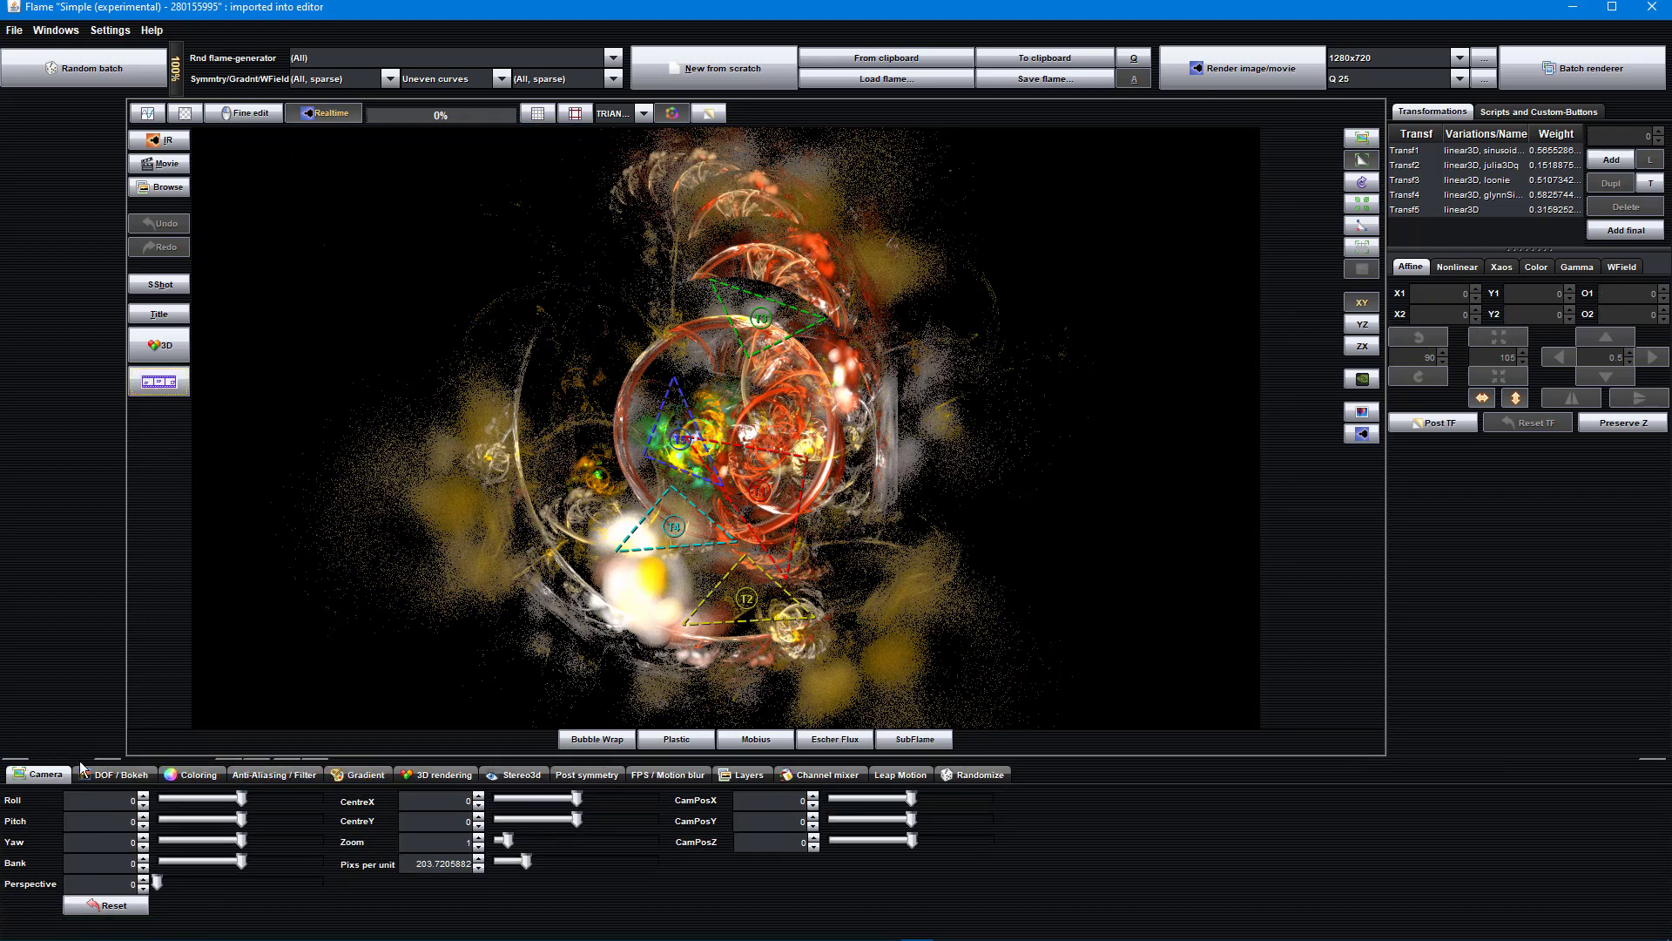
Step: Switch the interface's main theme to NIMBUS, apply it to the application and save the choice
{"action": "left_click", "coordinate": [115, 33]}
{"action": "left_click", "coordinate": [145, 51]}
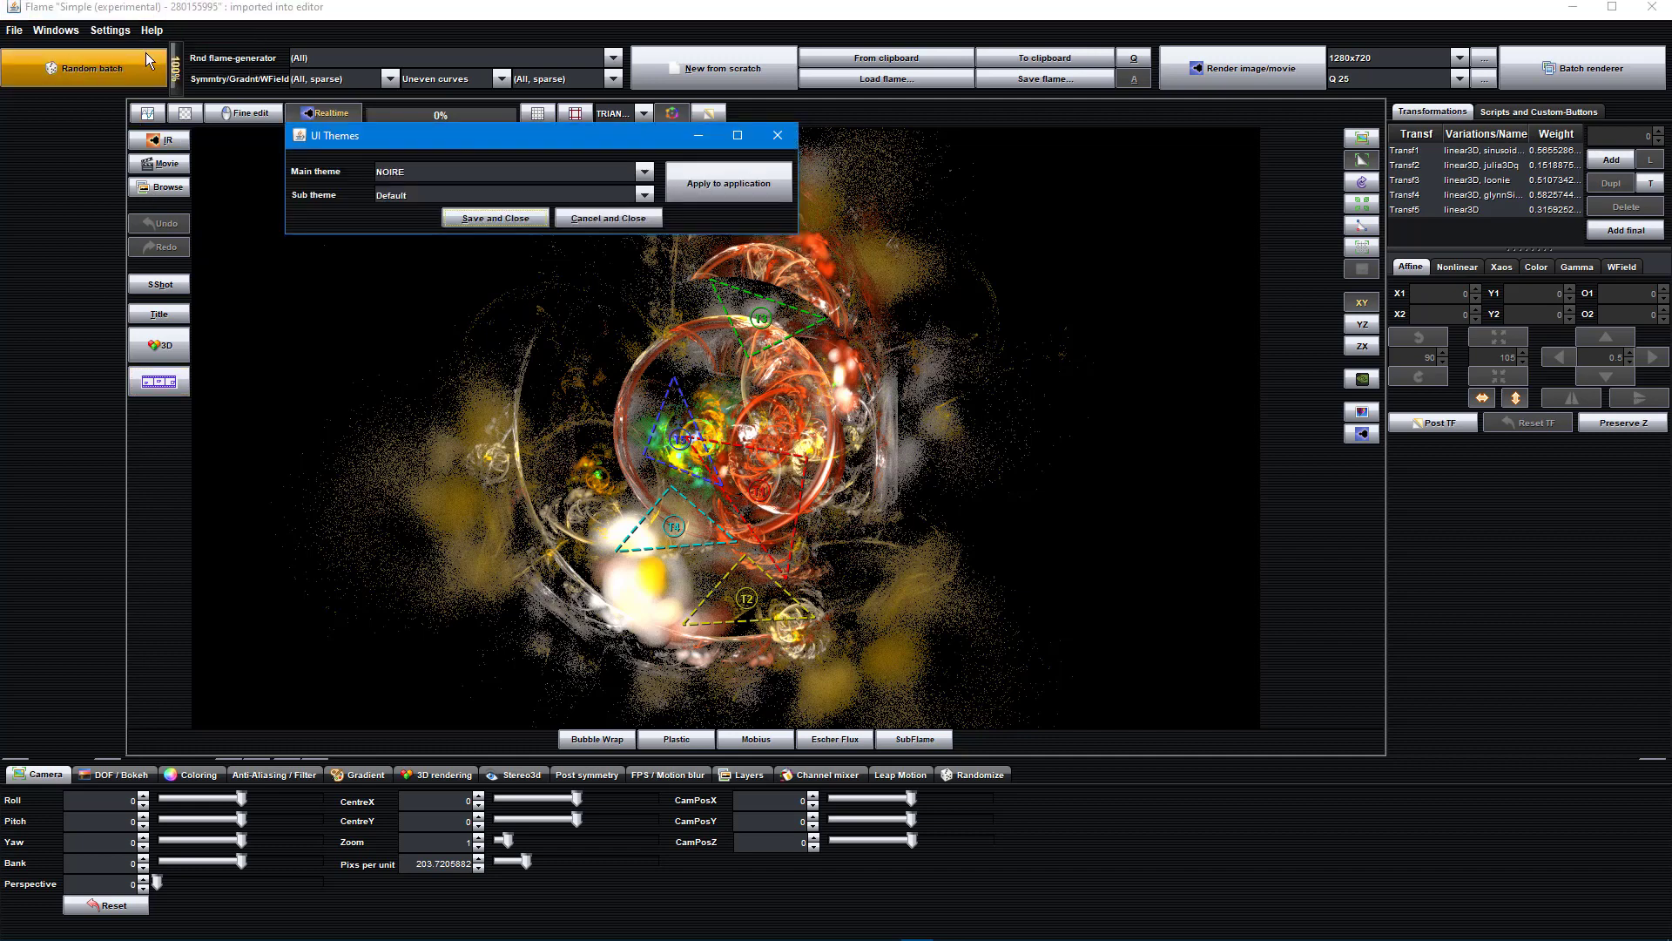
{"action": "left_click", "coordinate": [518, 172]}
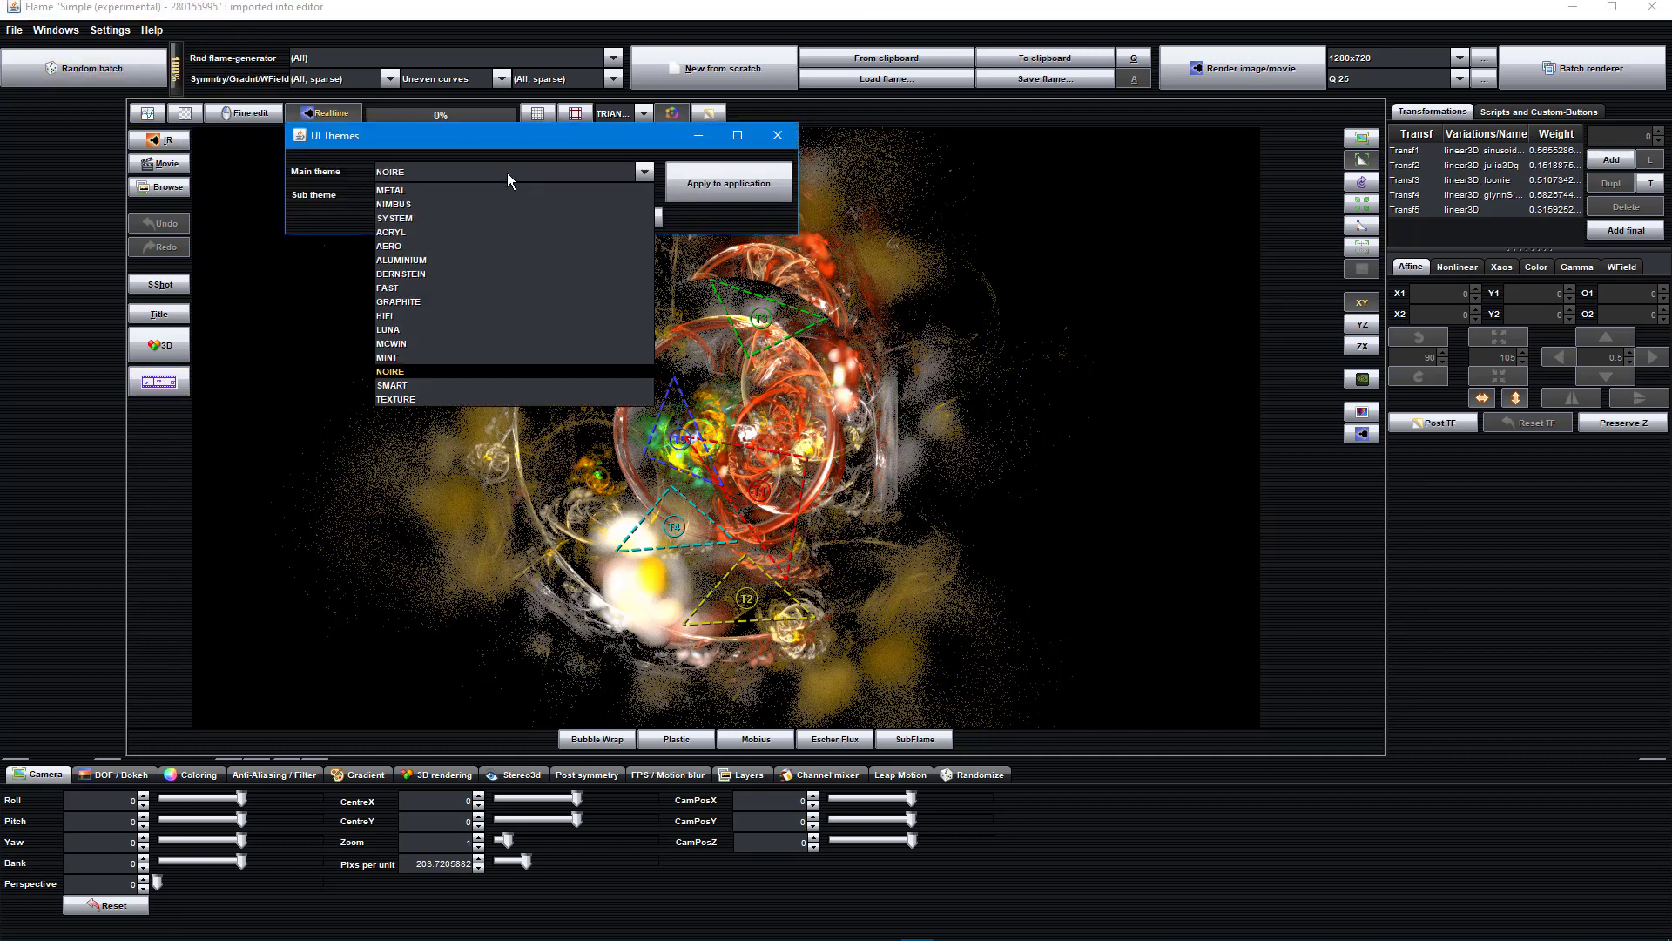
{"action": "left_click", "coordinate": [442, 205]}
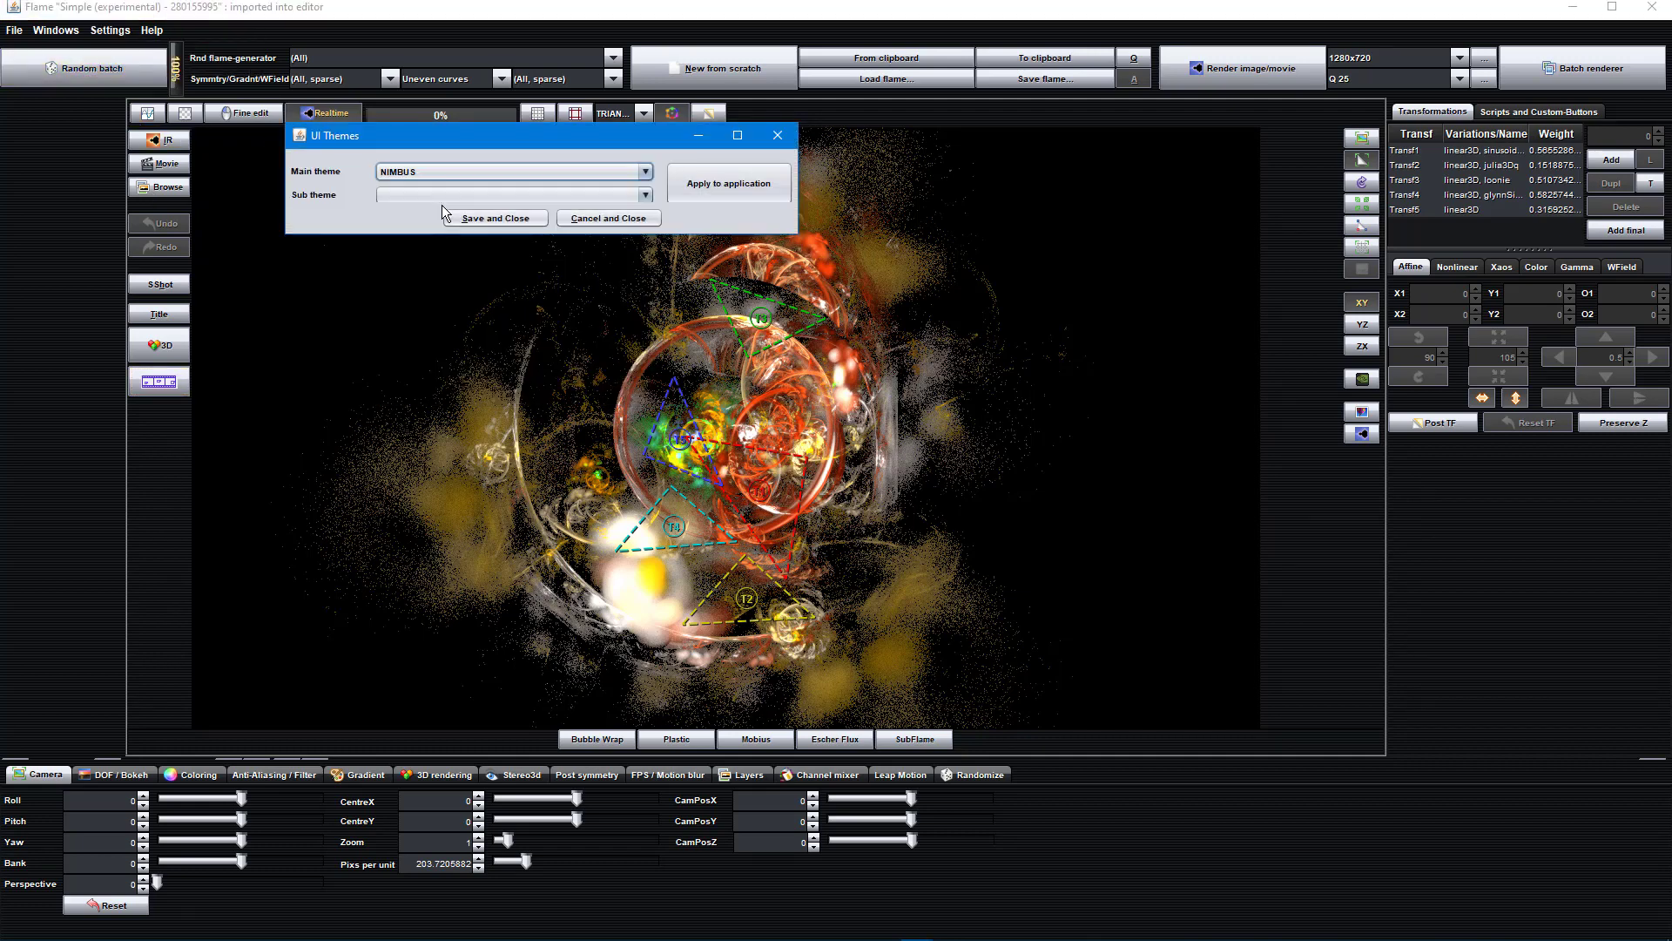
{"action": "left_click", "coordinate": [719, 191]}
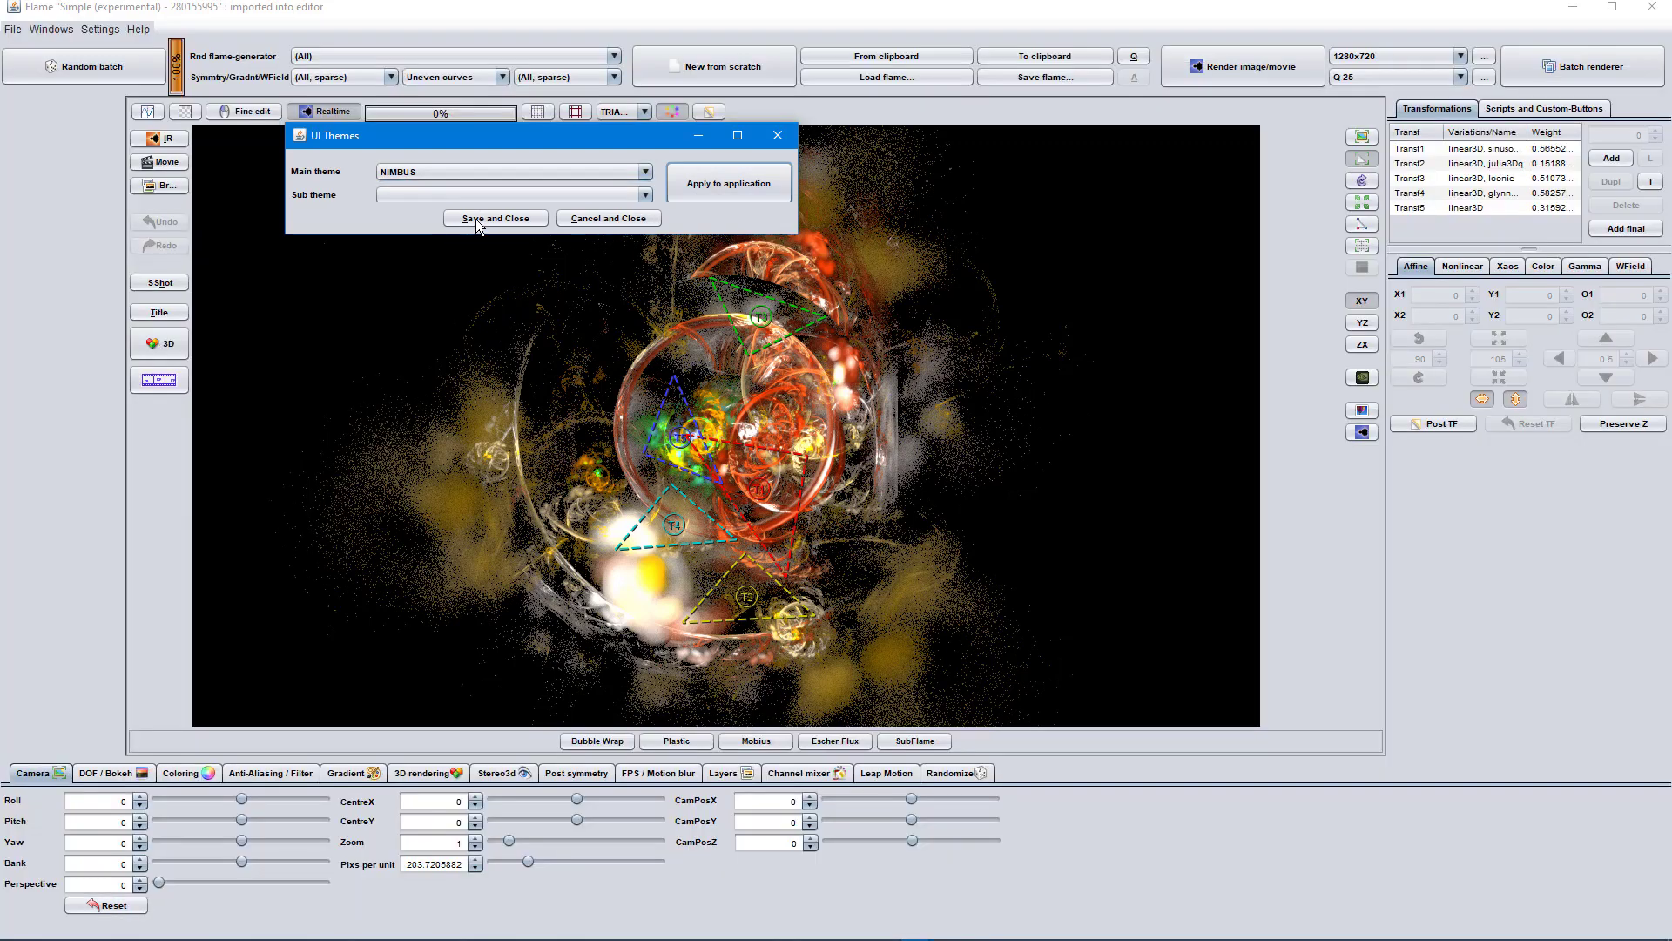
{"action": "left_click", "coordinate": [477, 221]}
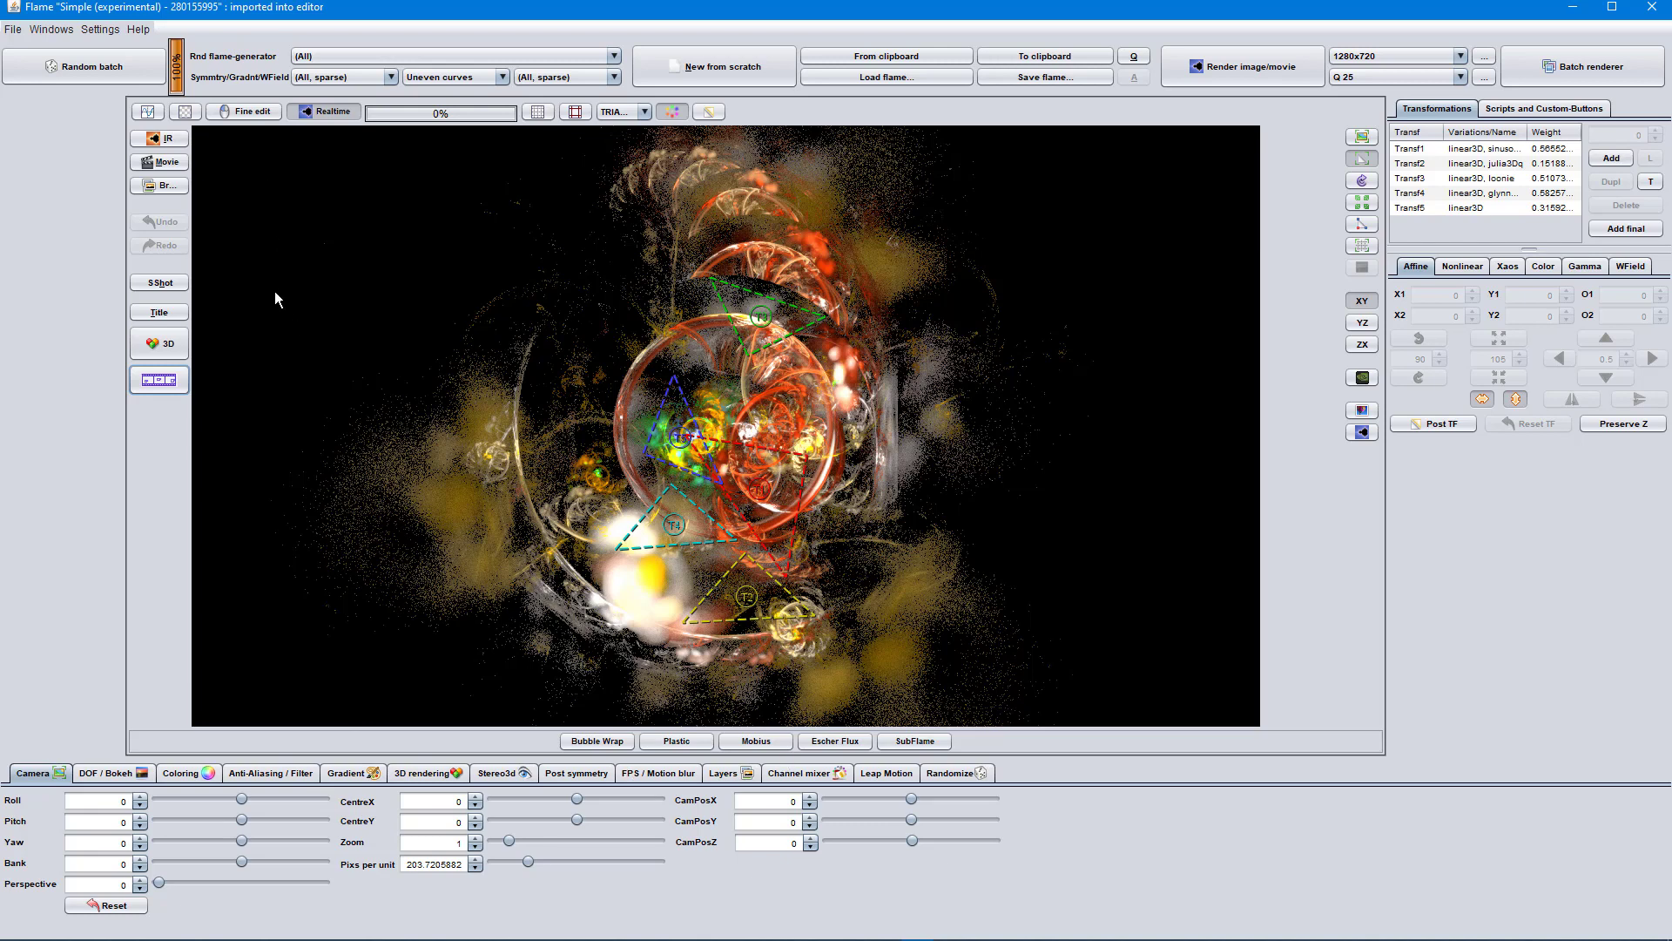
Step: Change the UI theme back to NOIRE, apply it to the whole application and save it
{"action": "left_click", "coordinate": [100, 28]}
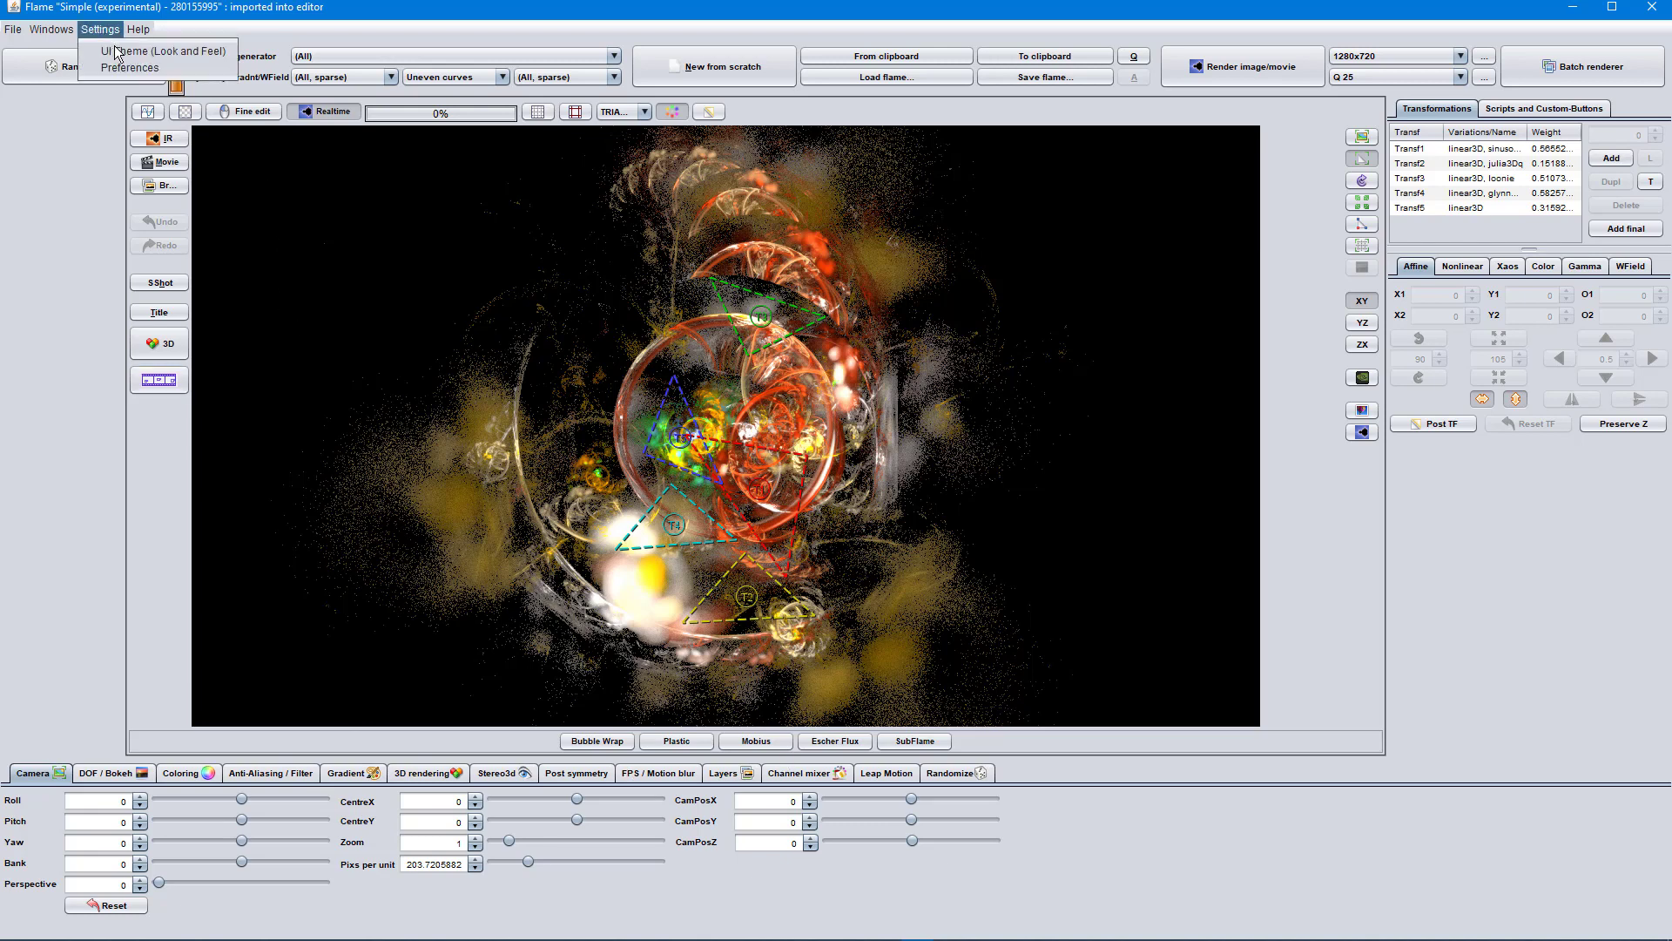
{"action": "left_click", "coordinate": [117, 52]}
{"action": "left_click", "coordinate": [425, 172]}
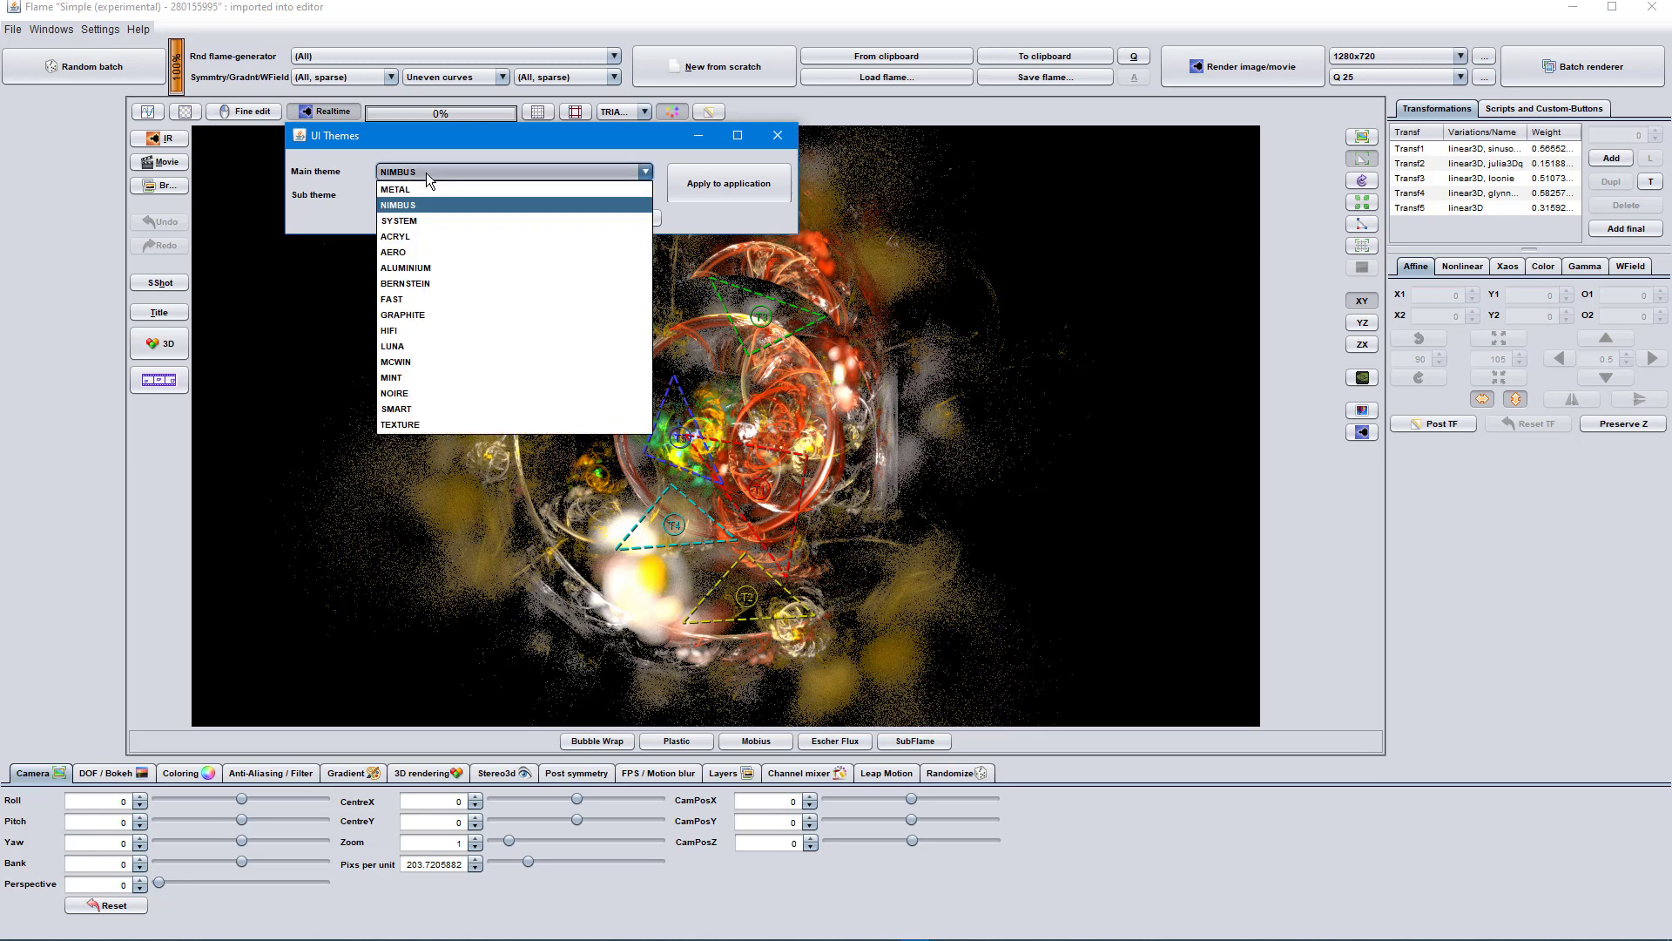
{"action": "left_click", "coordinate": [406, 396]}
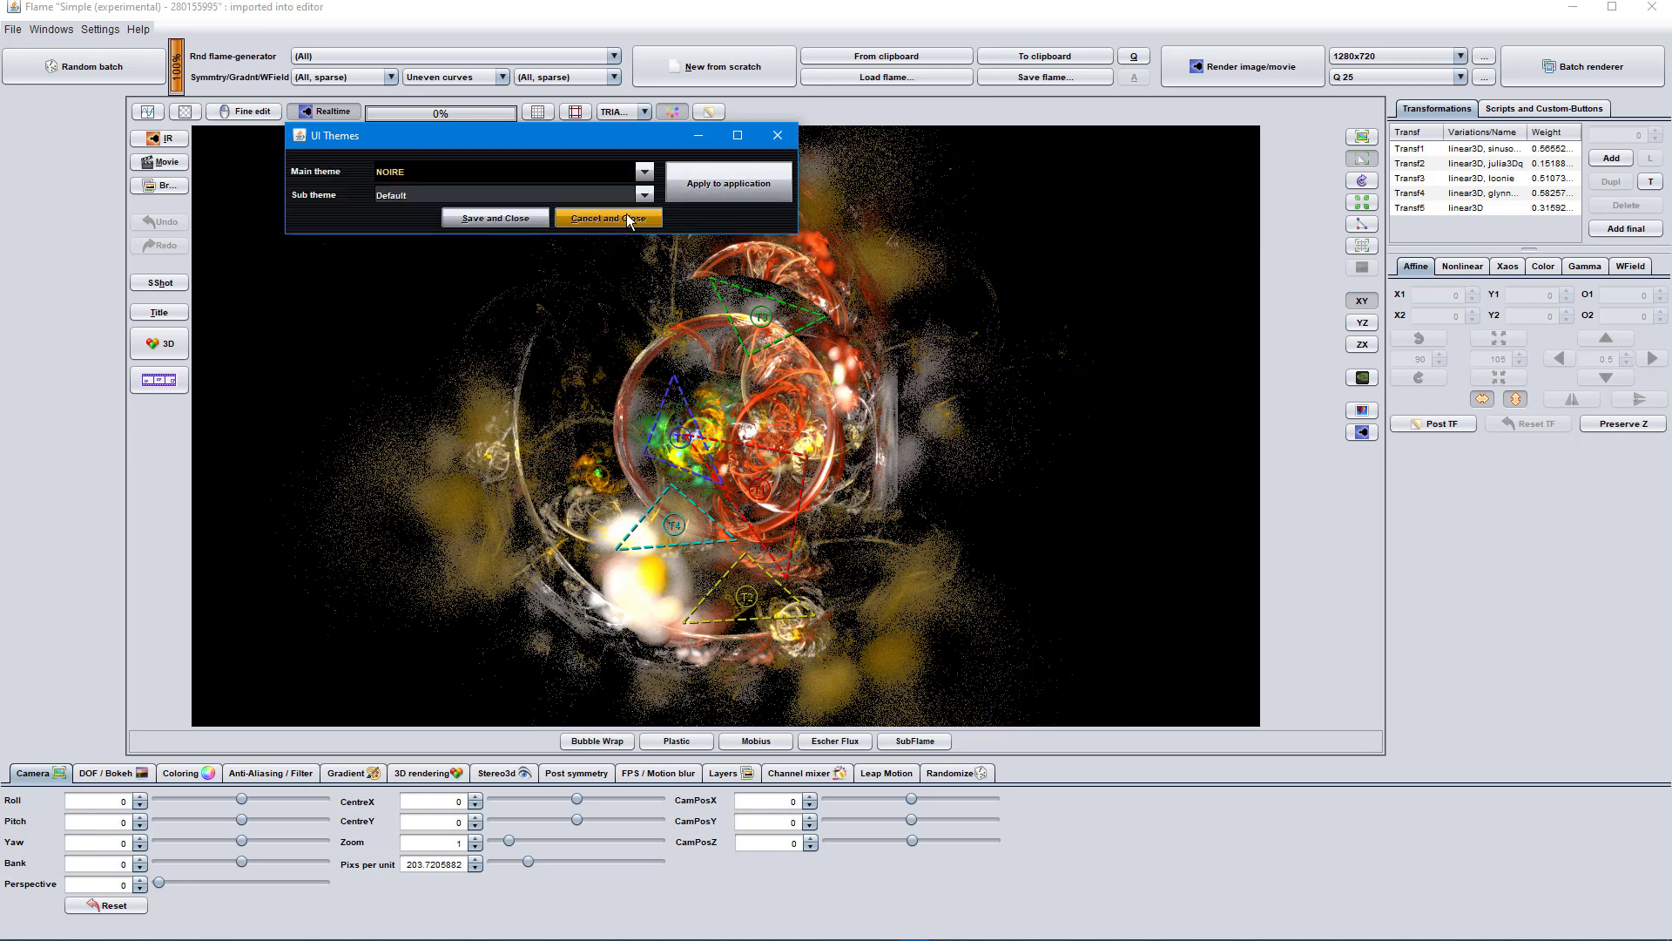
{"action": "left_click", "coordinate": [689, 188]}
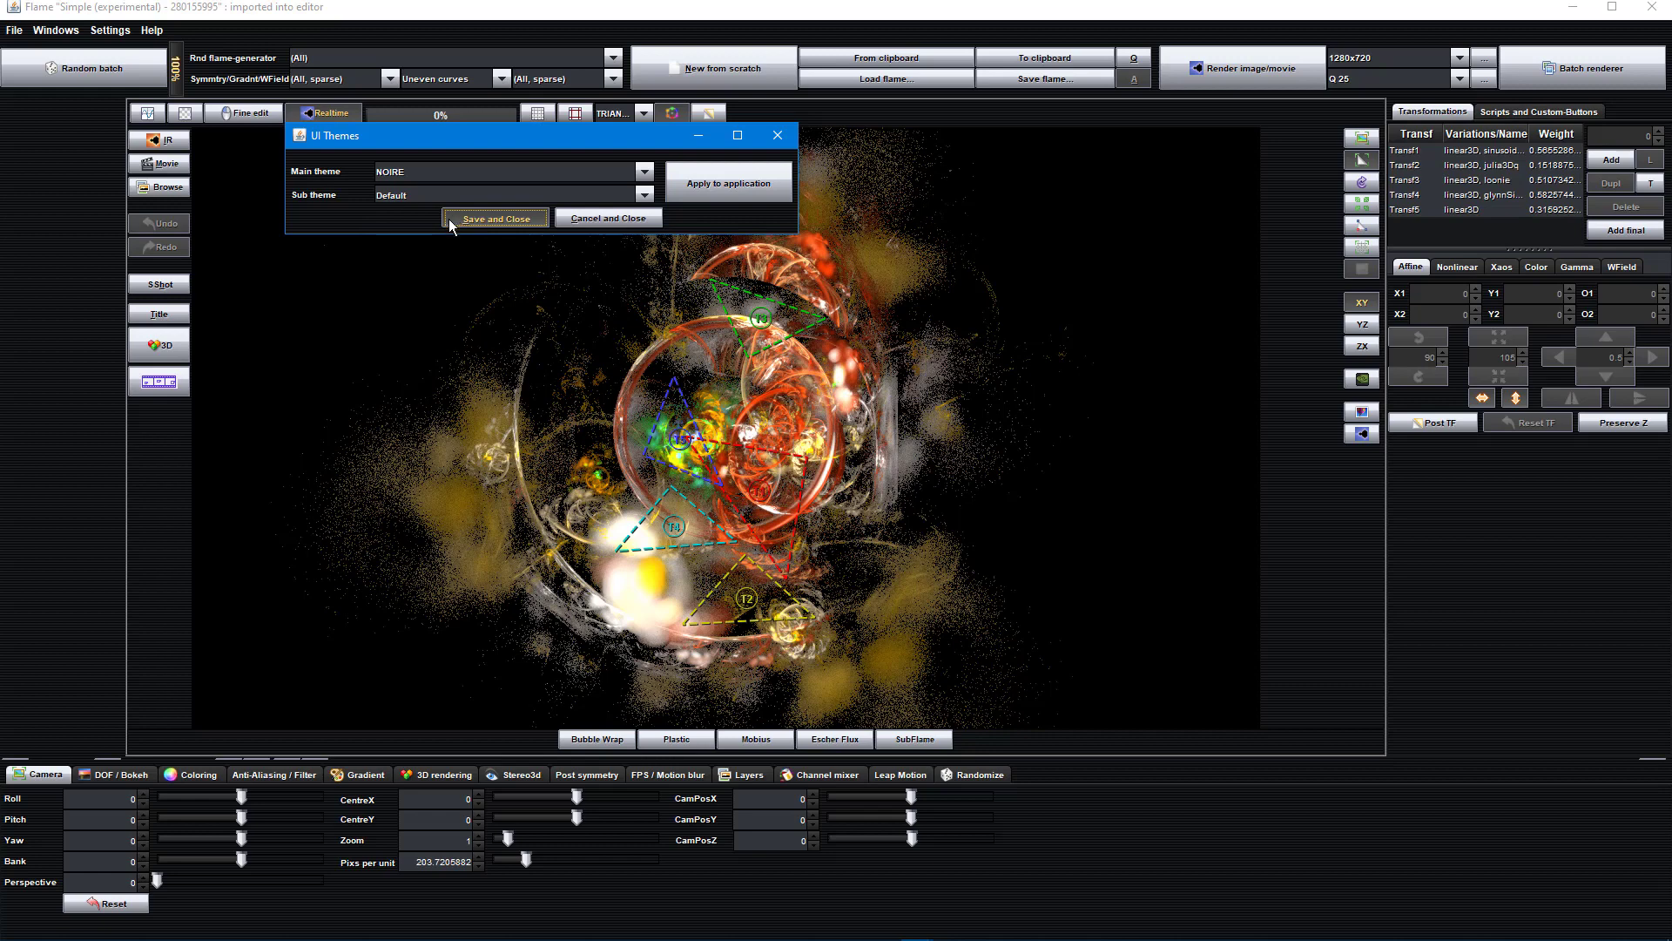
{"action": "left_click", "coordinate": [448, 218]}
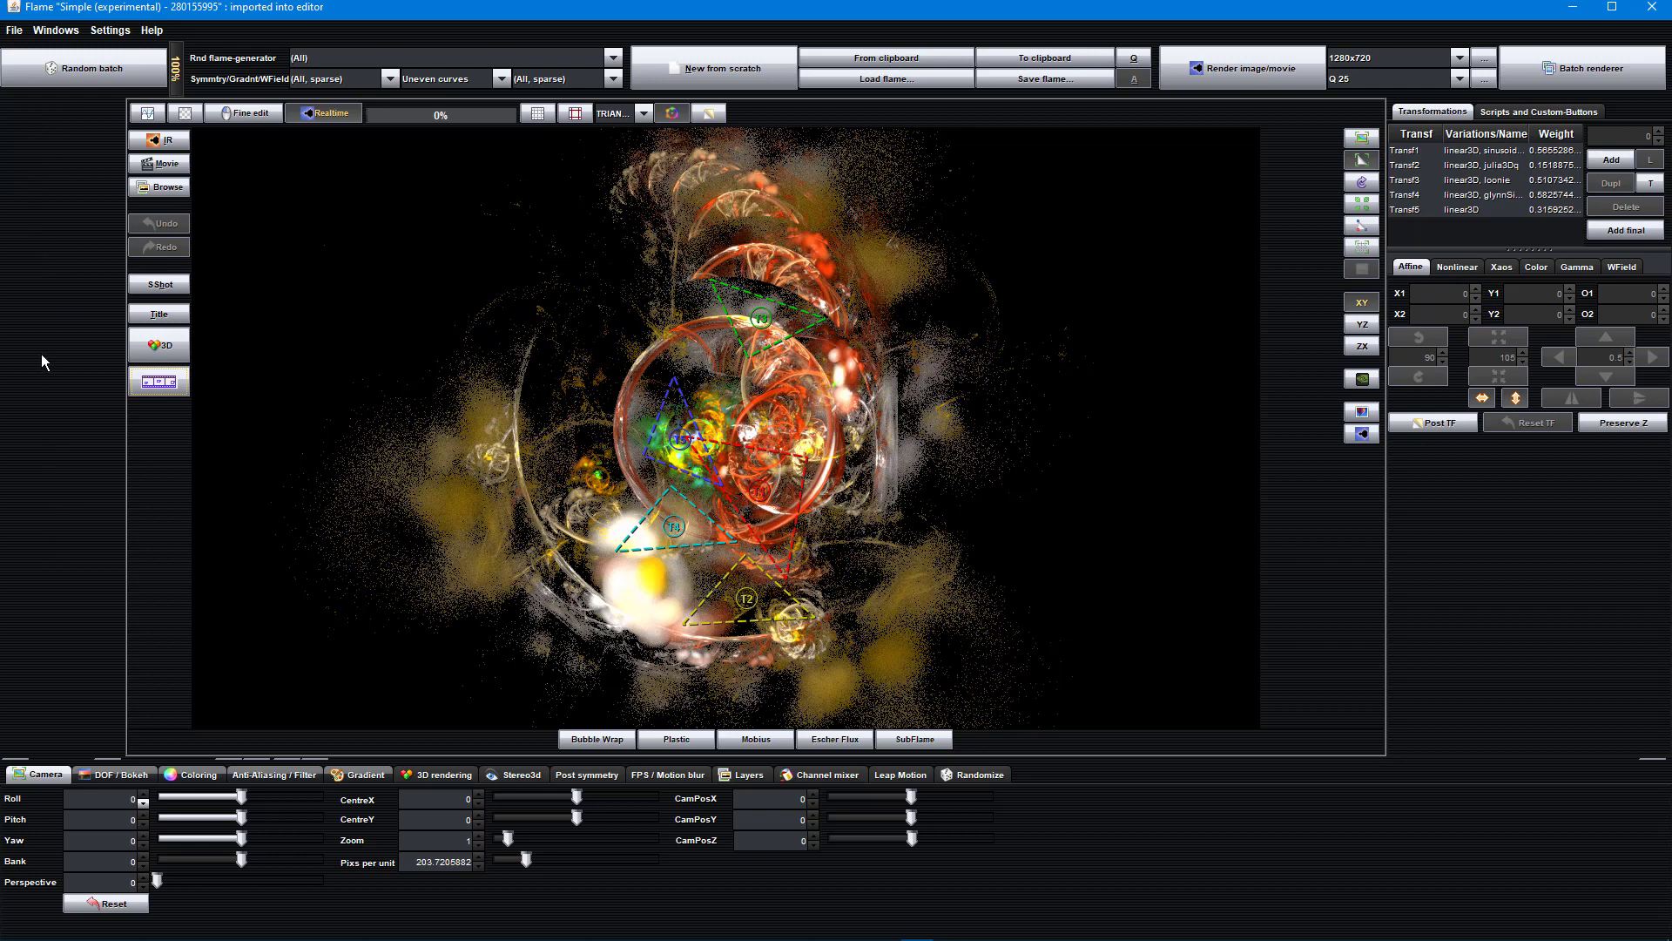
{"action": "right_click", "coordinate": [50, 223]}
{"action": "right_click", "coordinate": [50, 302]}
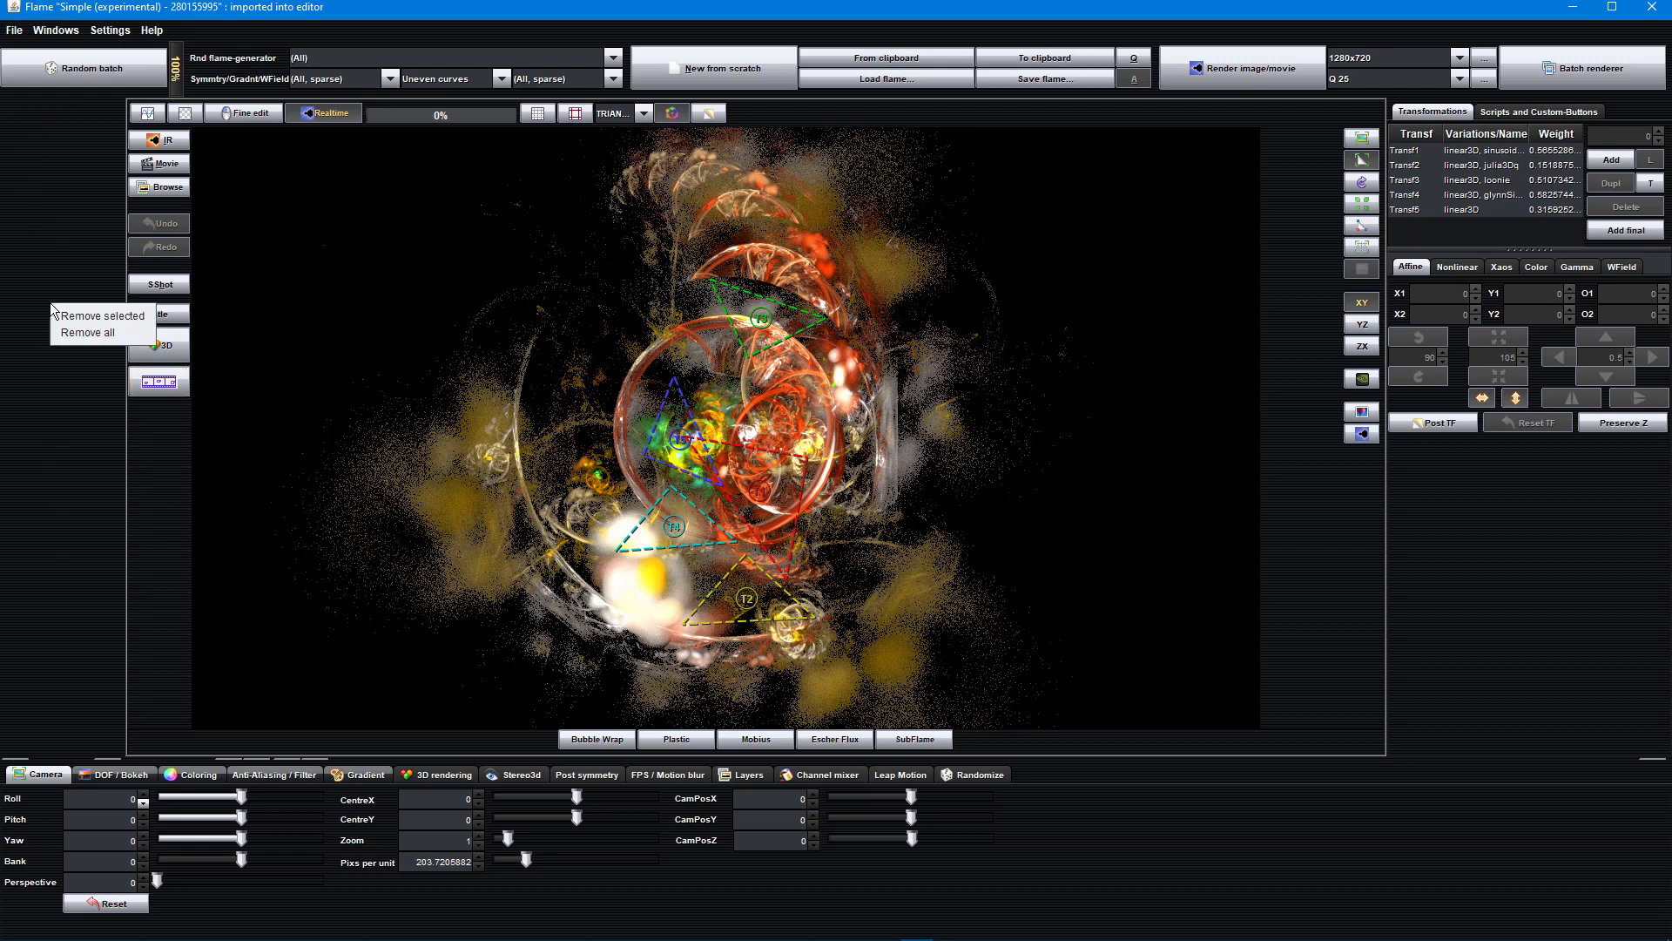
{"action": "left_click", "coordinate": [54, 197]}
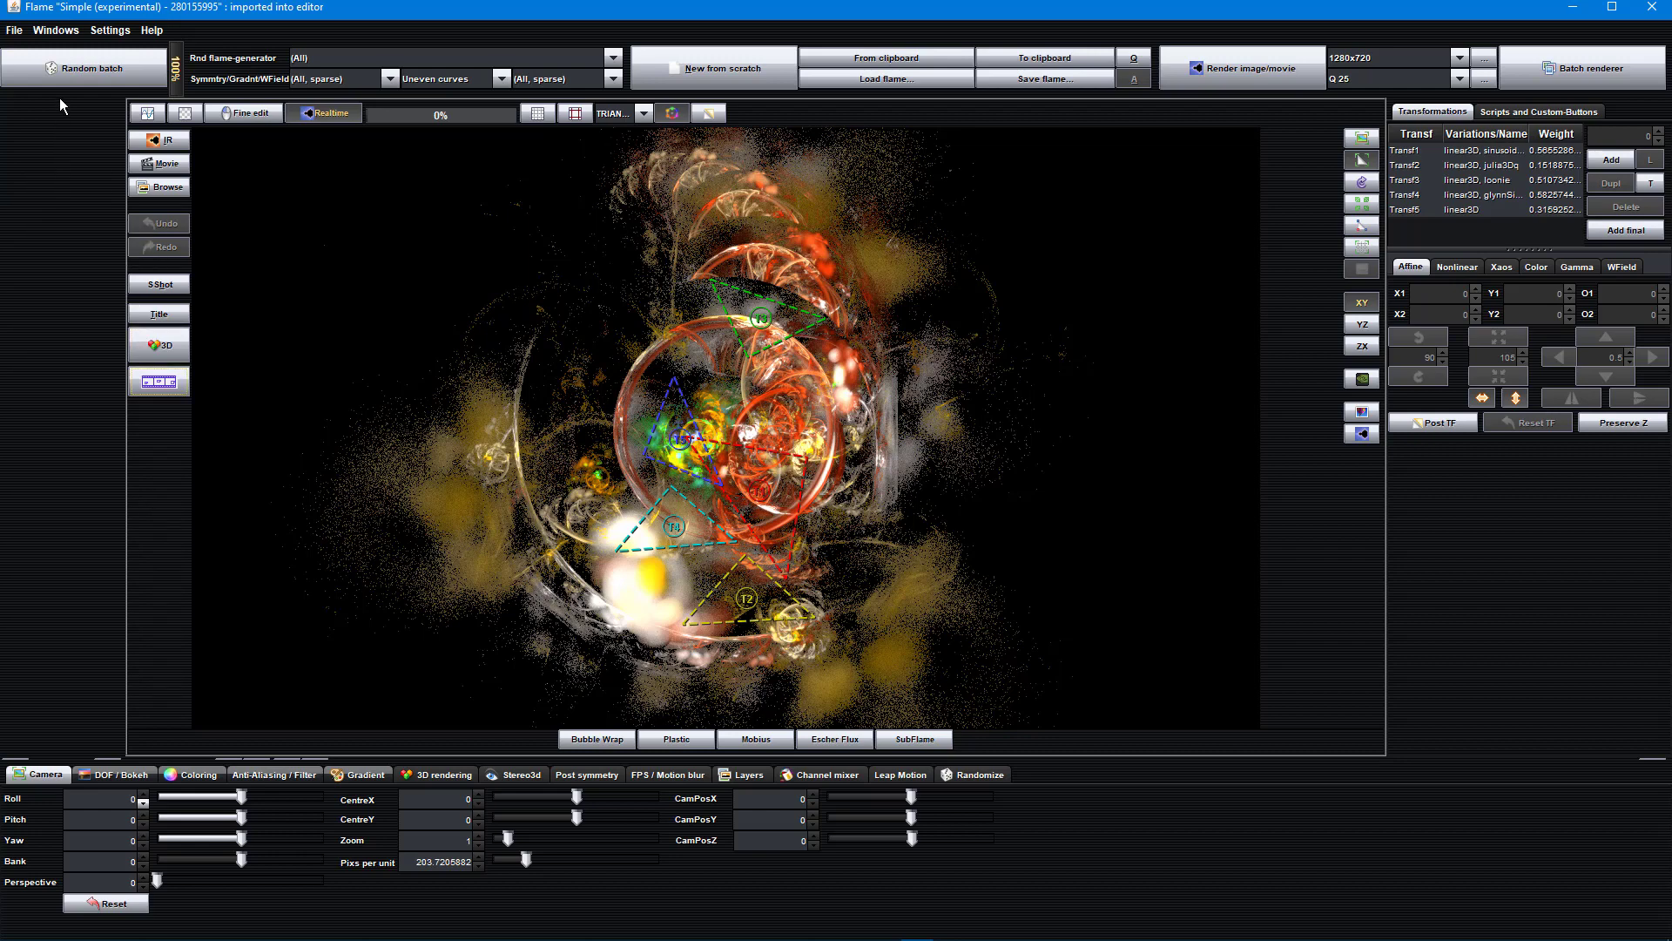
Step: Take a snapshot of the current flame and load the multicoloured Affine3D flame from the thumbnails into the editor
{"action": "left_click", "coordinate": [159, 290]}
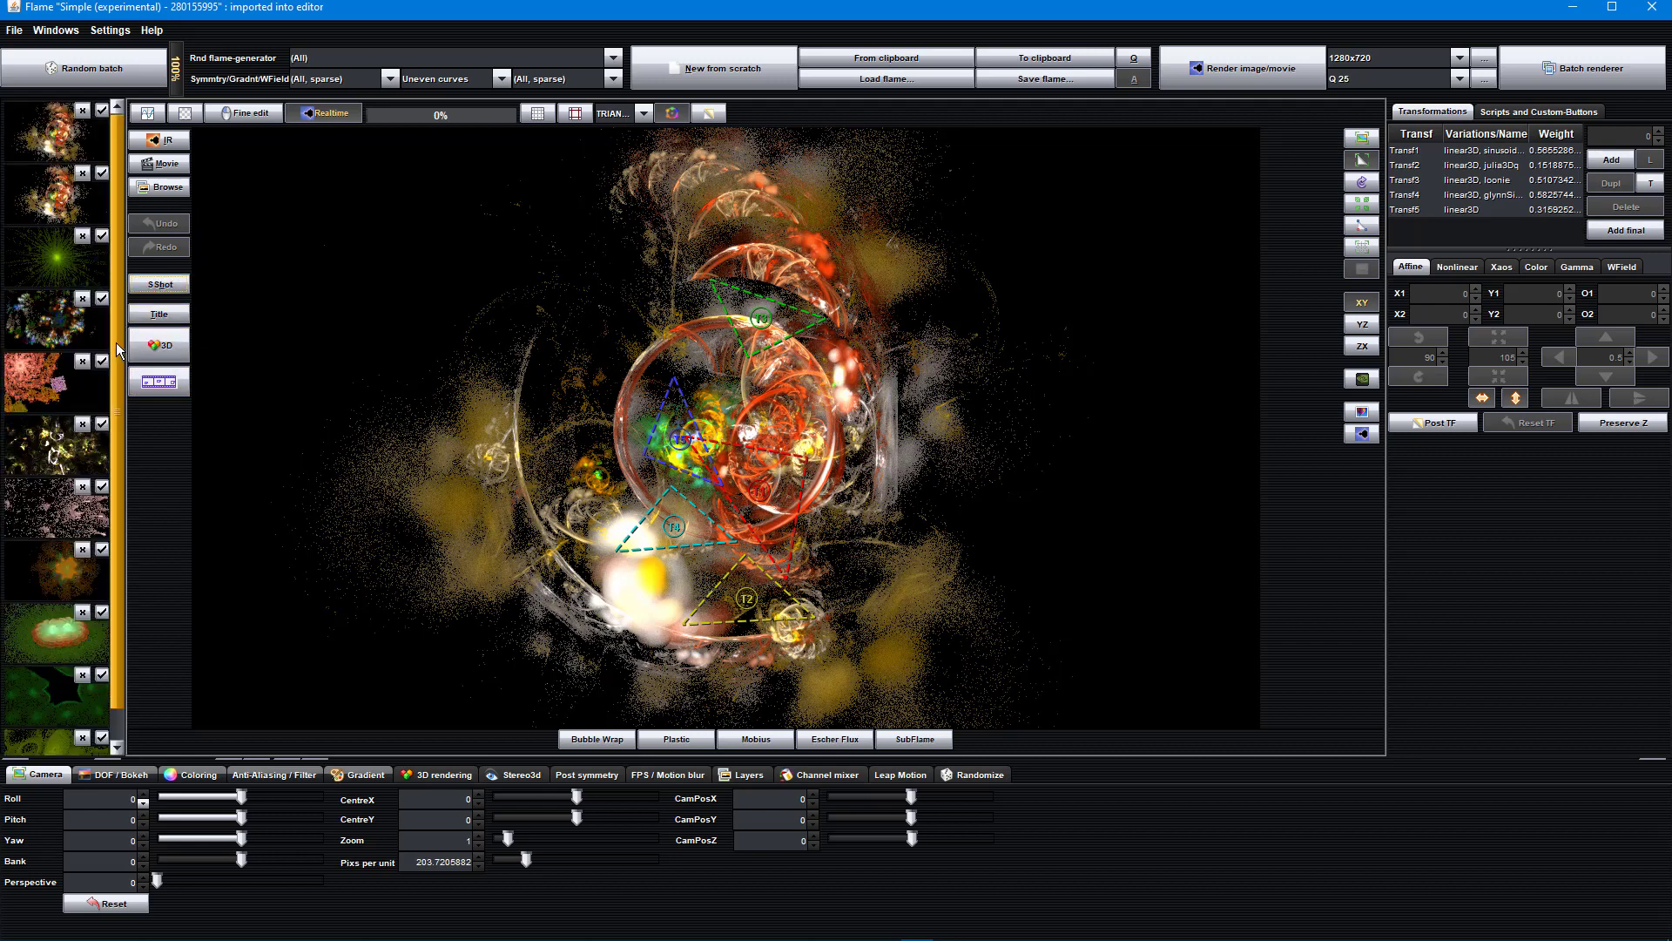
{"action": "scroll", "coordinate": [116, 342], "scroll_direction": "down", "scroll_amount": 1}
{"action": "scroll", "coordinate": [122, 350], "scroll_direction": "up", "scroll_amount": 1}
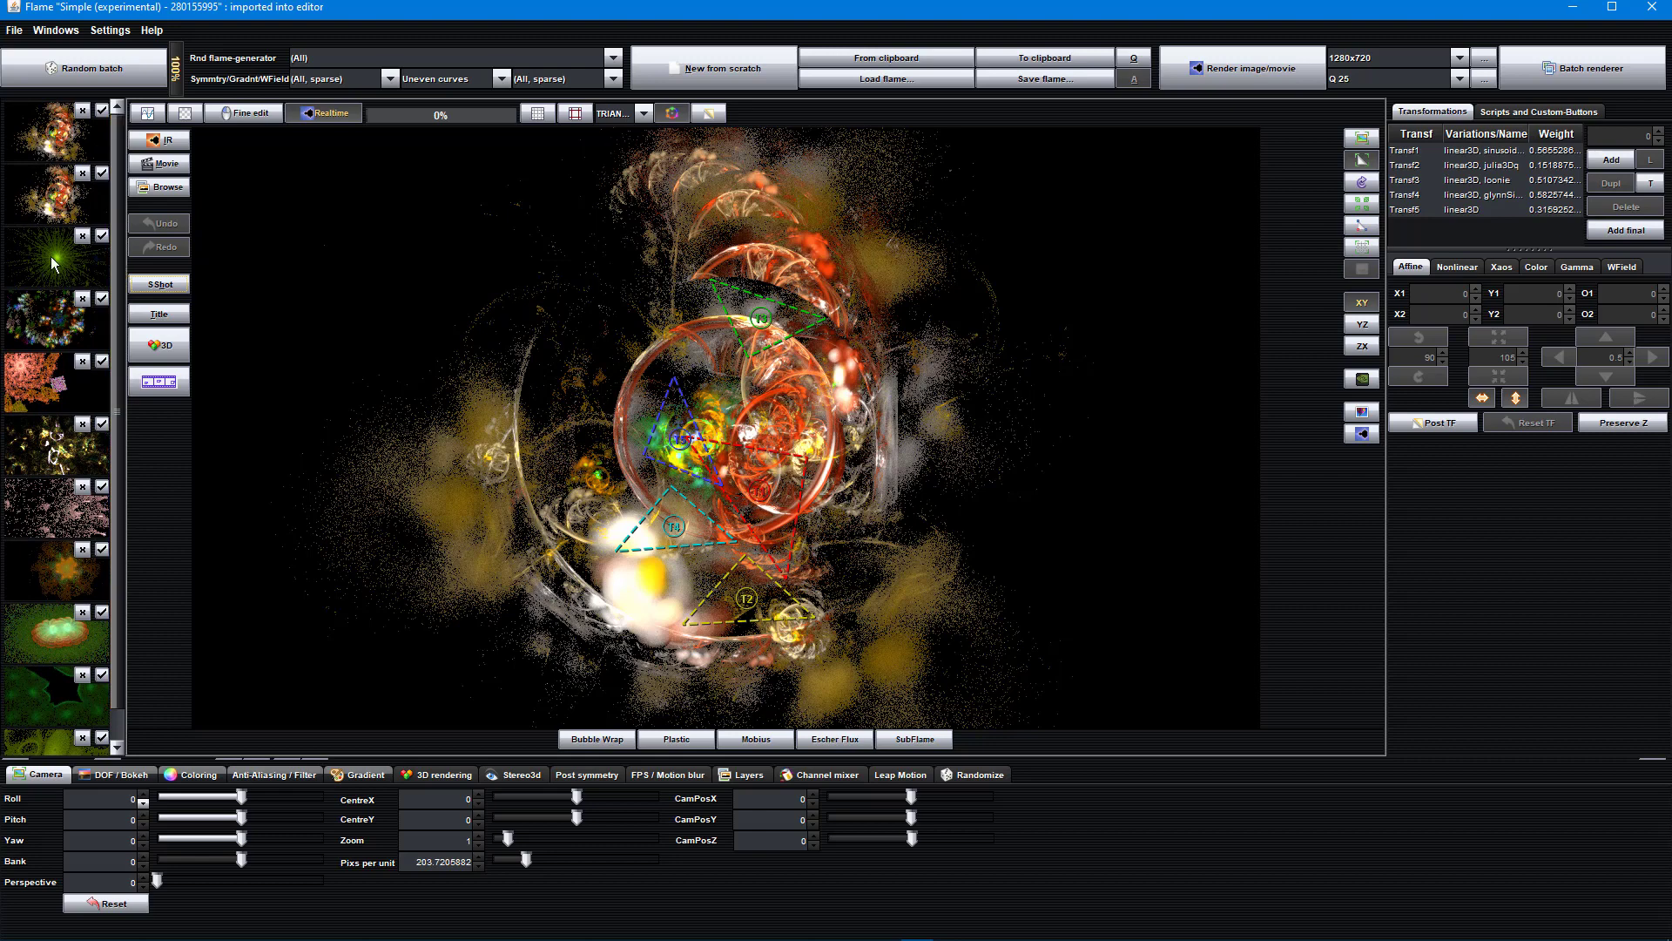
{"action": "left_click", "coordinate": [45, 333]}
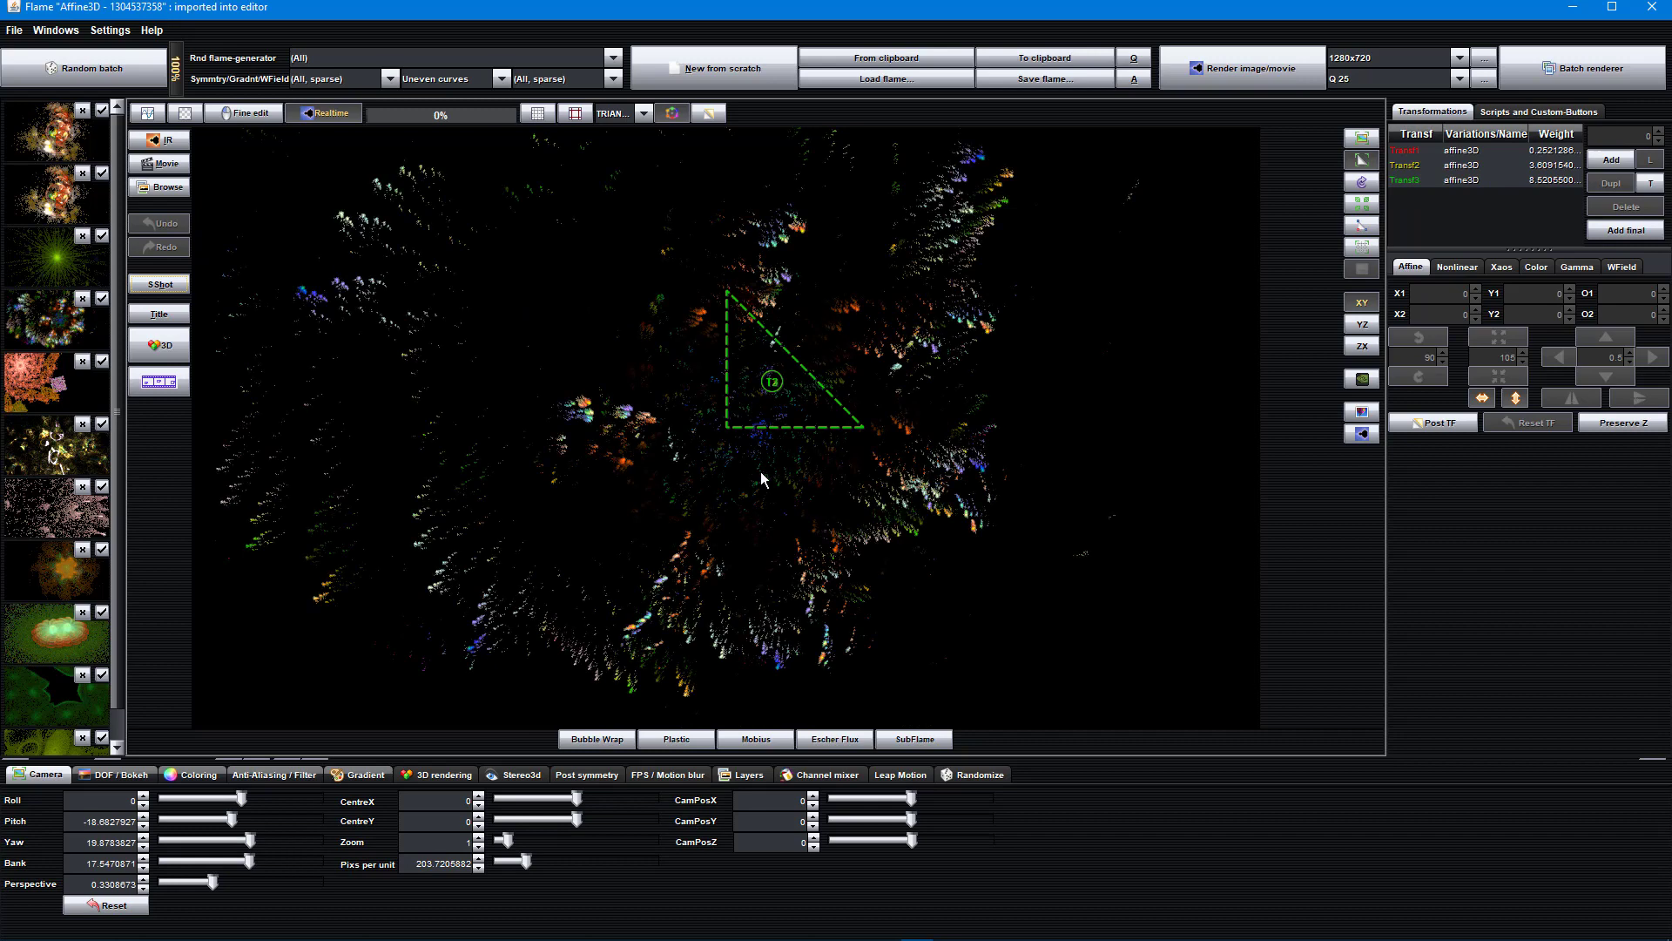
Step: Move the Transf3 triangle to an offset of about O1 -0.79, O2 -0.28 and rotate it slightly clockwise
{"action": "left_click", "coordinate": [1439, 182]}
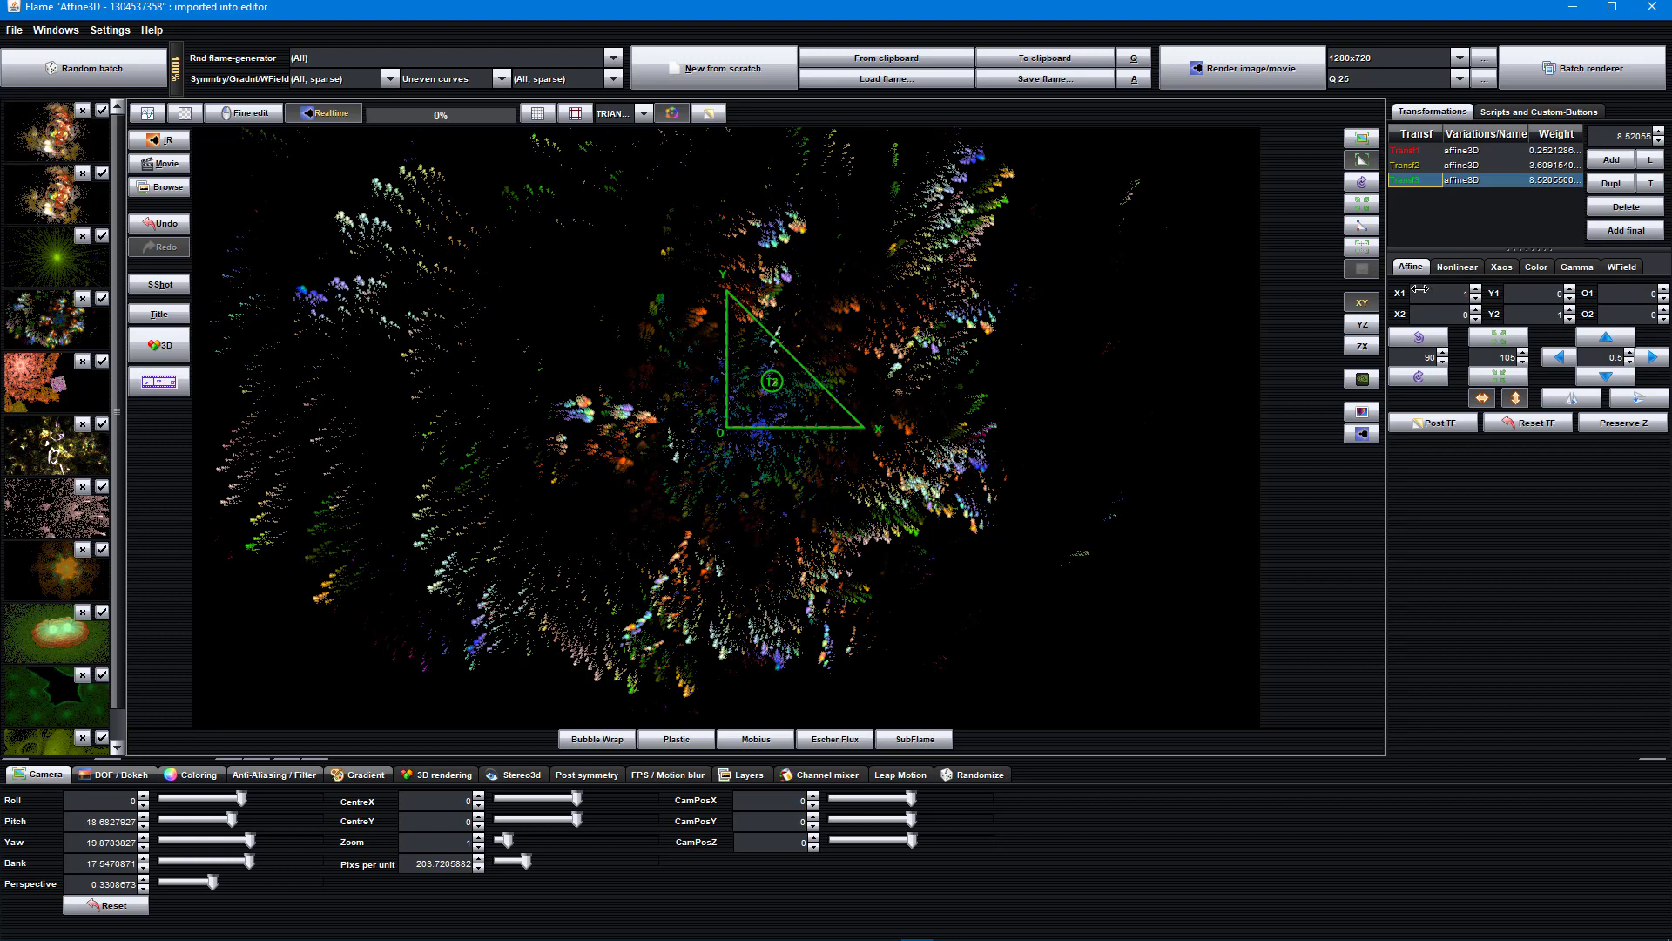
{"action": "left_click_drag", "start_coordinate": [814, 428], "coordinate": [699, 384]}
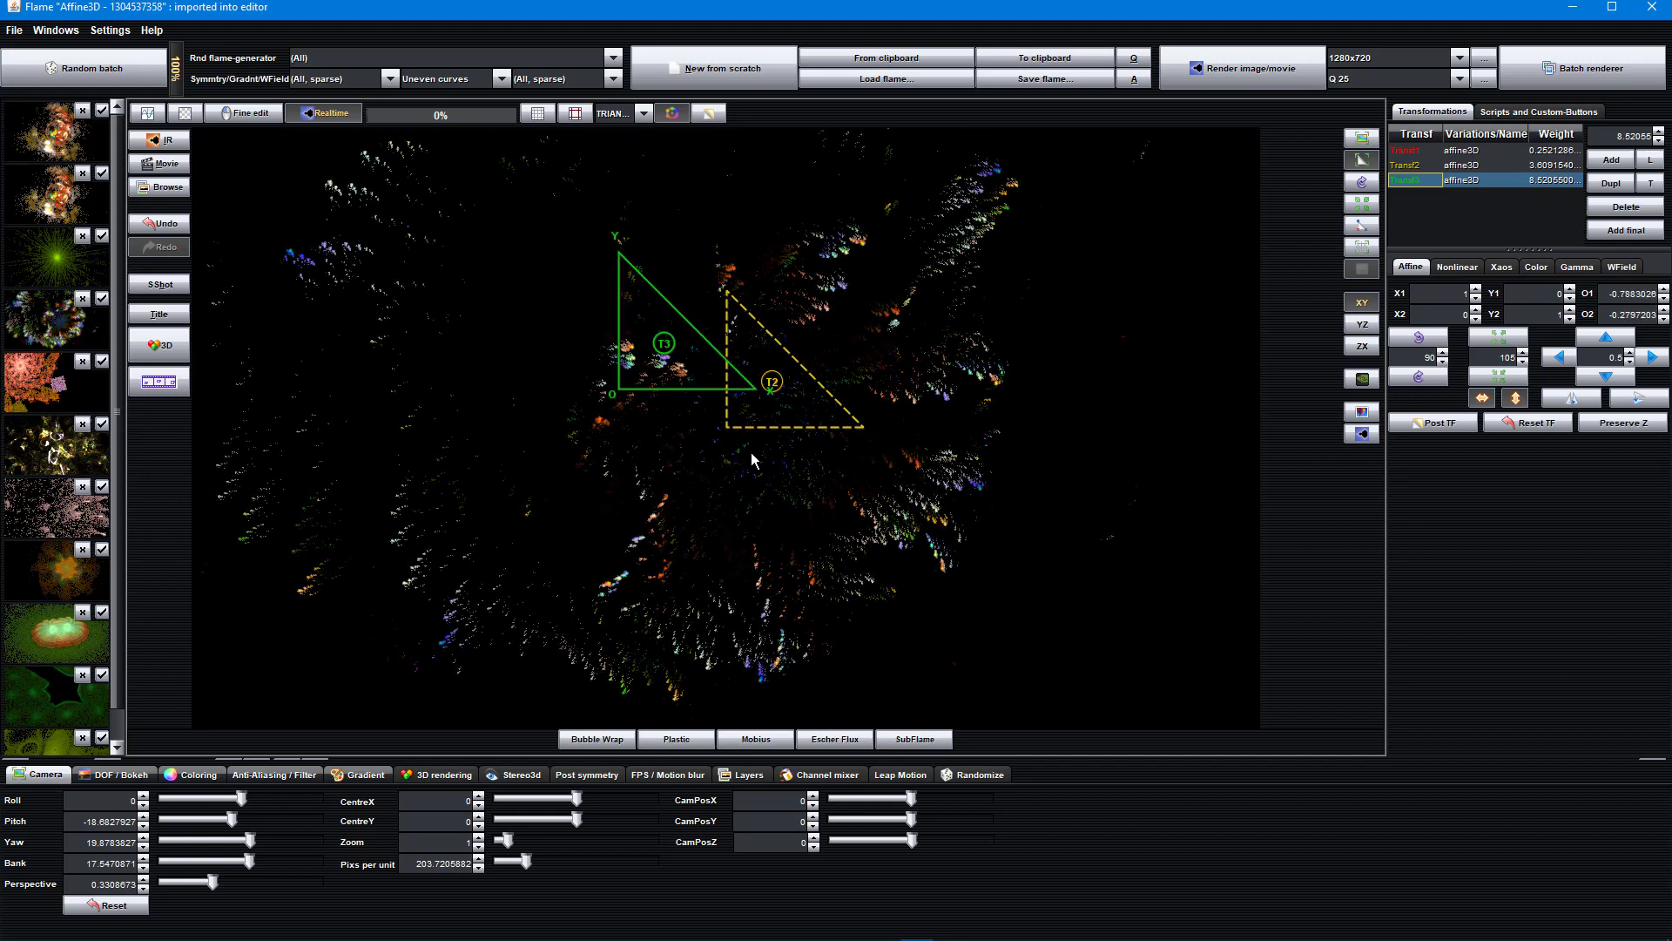
{"action": "left_click_drag", "start_coordinate": [753, 460], "coordinate": [837, 400]}
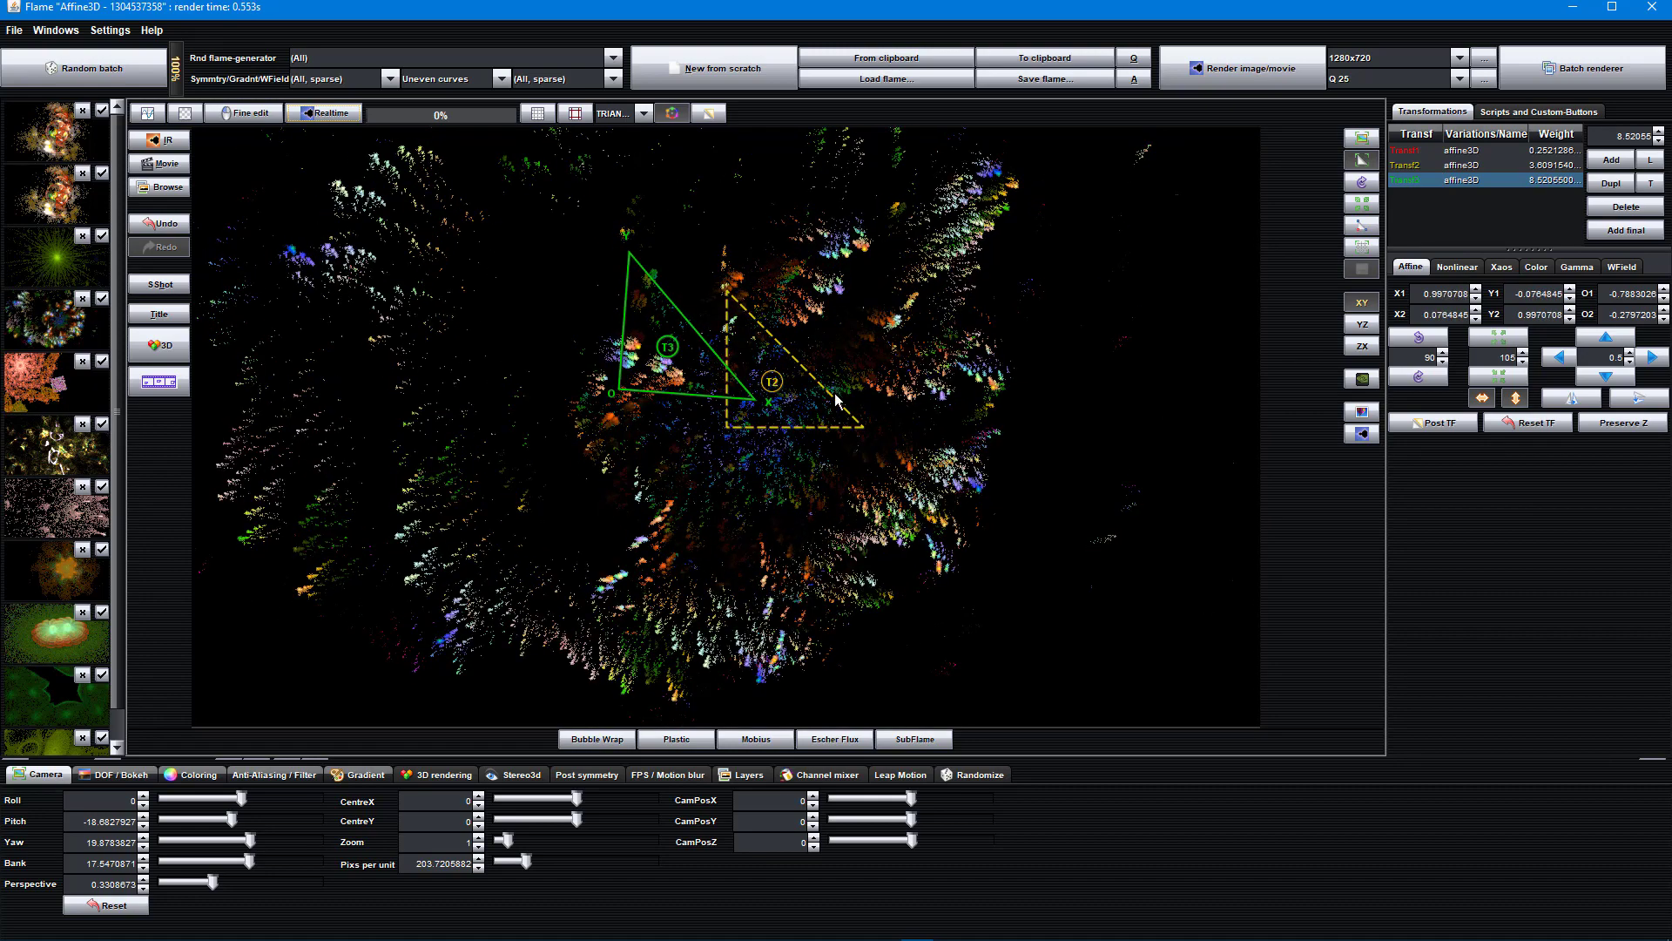
Step: Move the red Transf1 triangle to an offset of about O1 0.69, O2 -0.32 and select Transf2
{"action": "left_click", "coordinate": [805, 427]}
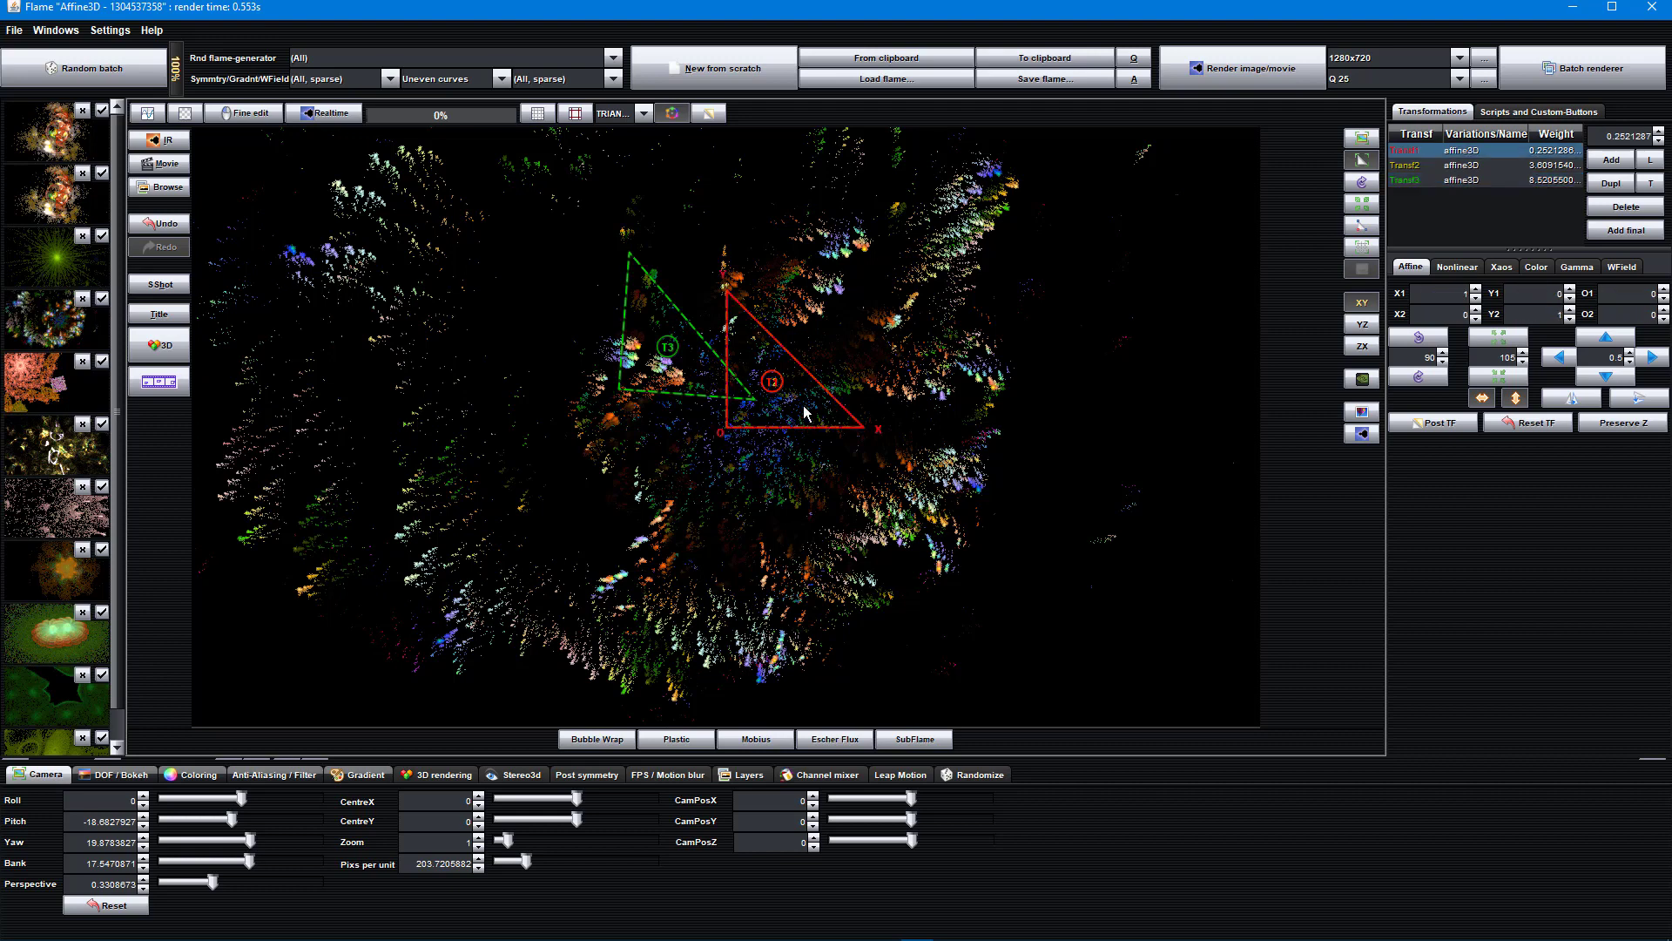
{"action": "left_click_drag", "start_coordinate": [804, 407], "coordinate": [899, 364]}
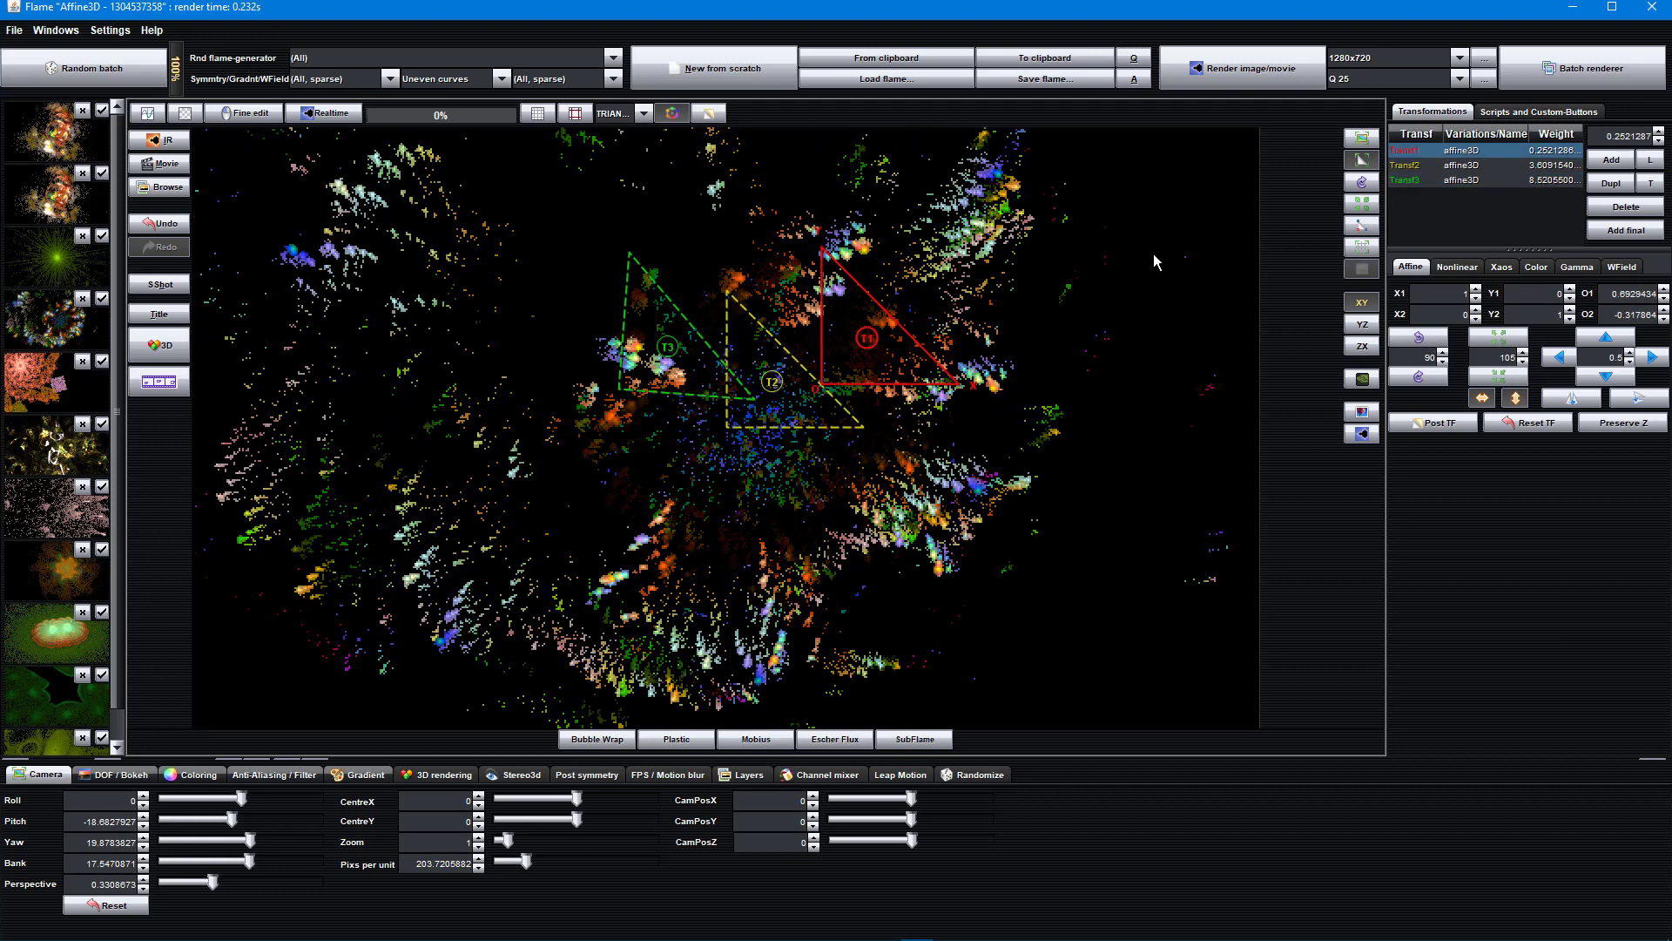
{"action": "left_click", "coordinate": [1463, 165]}
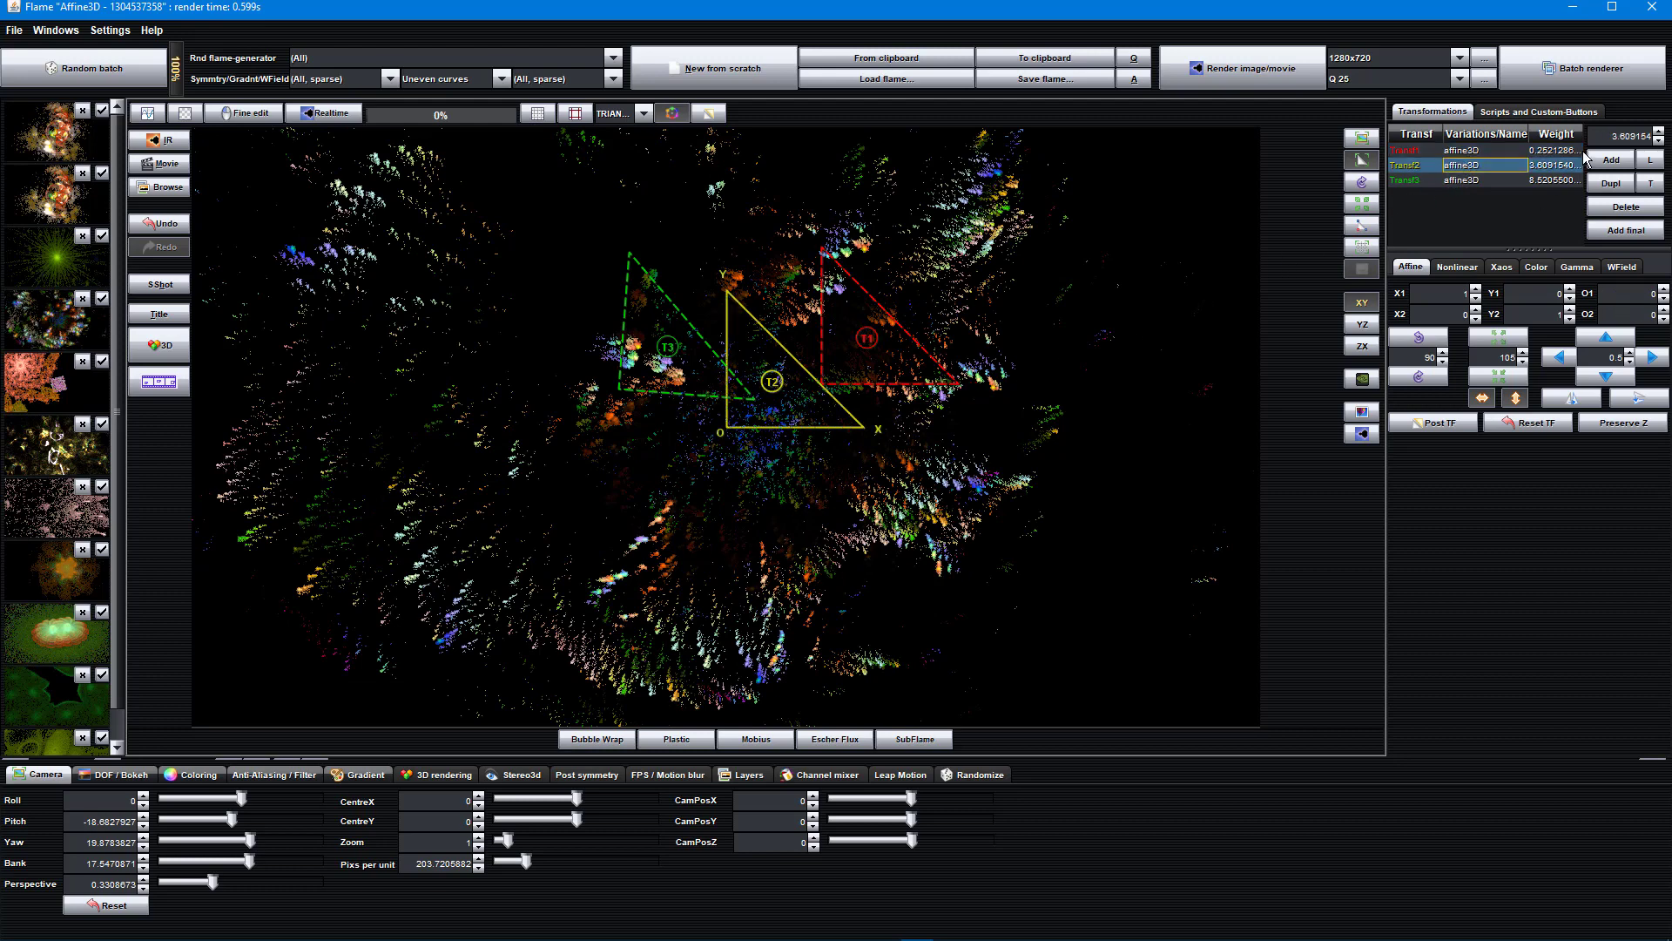
Step: Move the Transf3 triangle to about O1 2.02, O2 1.00 and rotate it clockwise until X1 is about 0.64
{"action": "left_click", "coordinate": [1469, 183]}
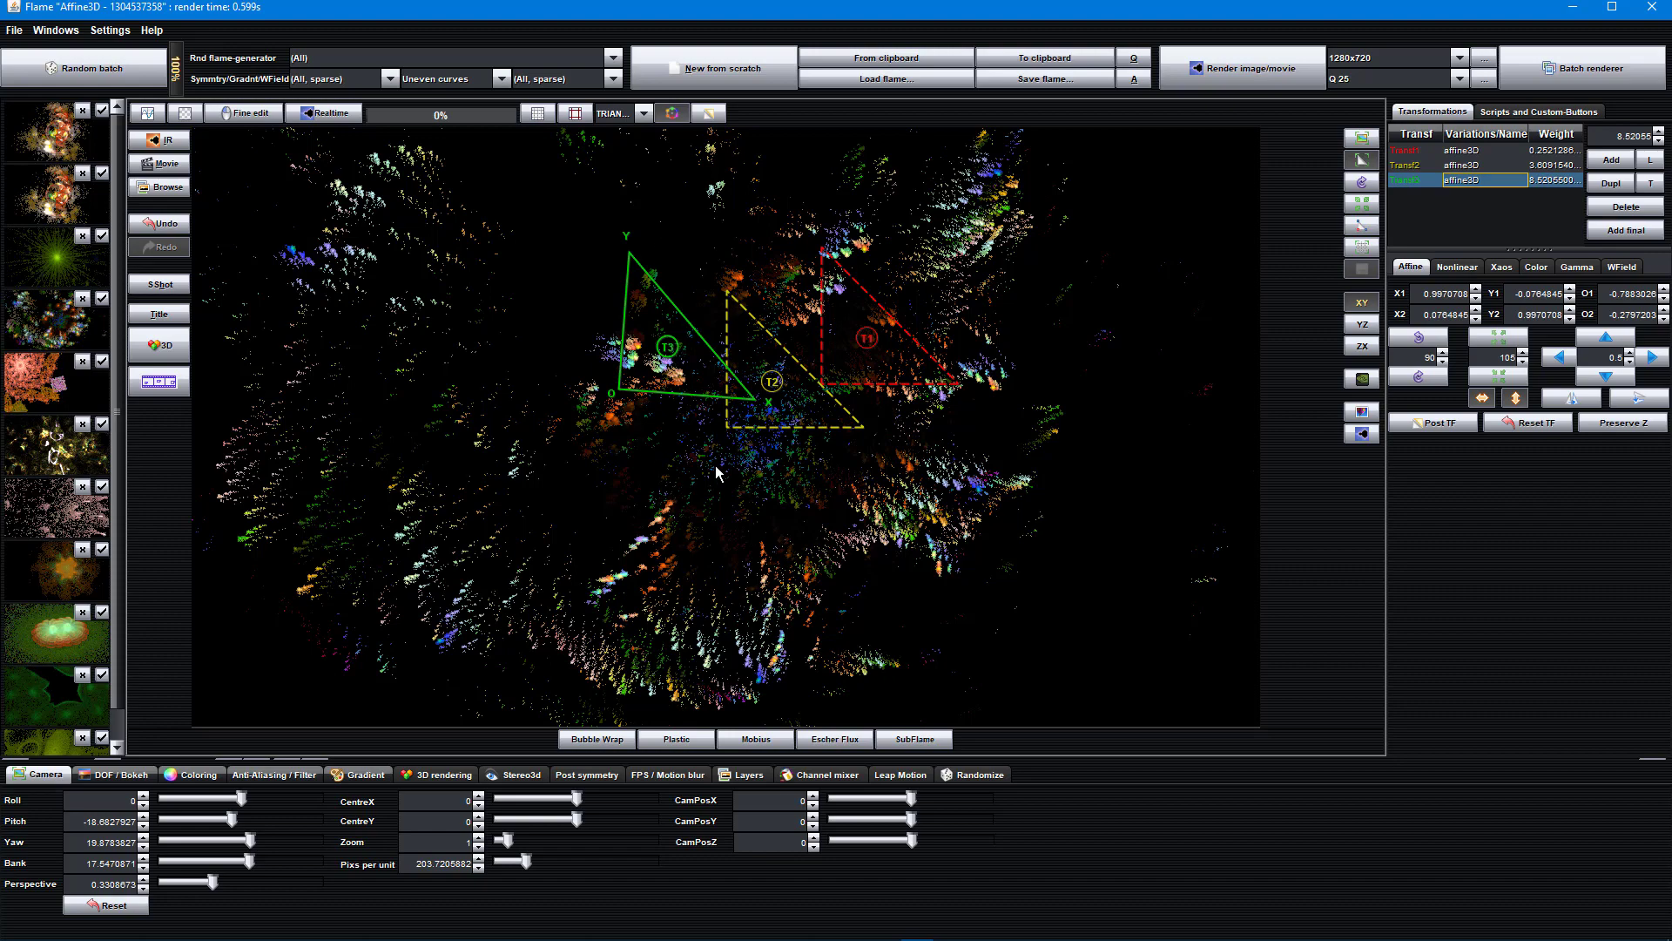
{"action": "left_click_drag", "start_coordinate": [786, 502], "coordinate": [1198, 676]}
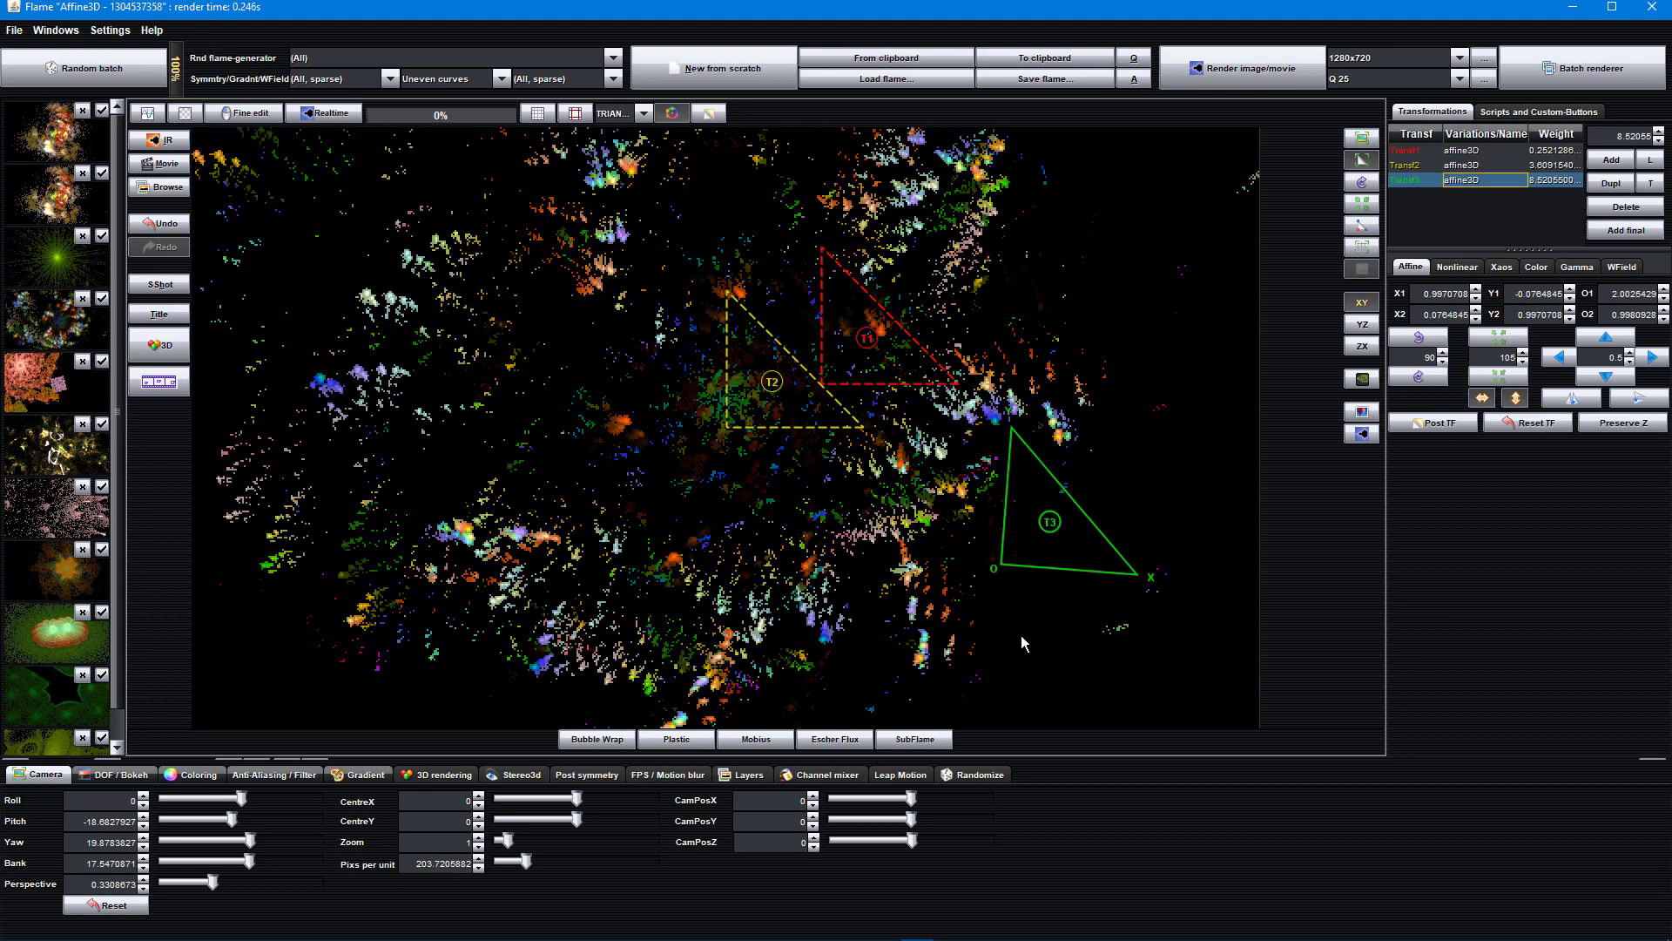
{"action": "left_click_drag", "start_coordinate": [930, 622], "coordinate": [831, 612]}
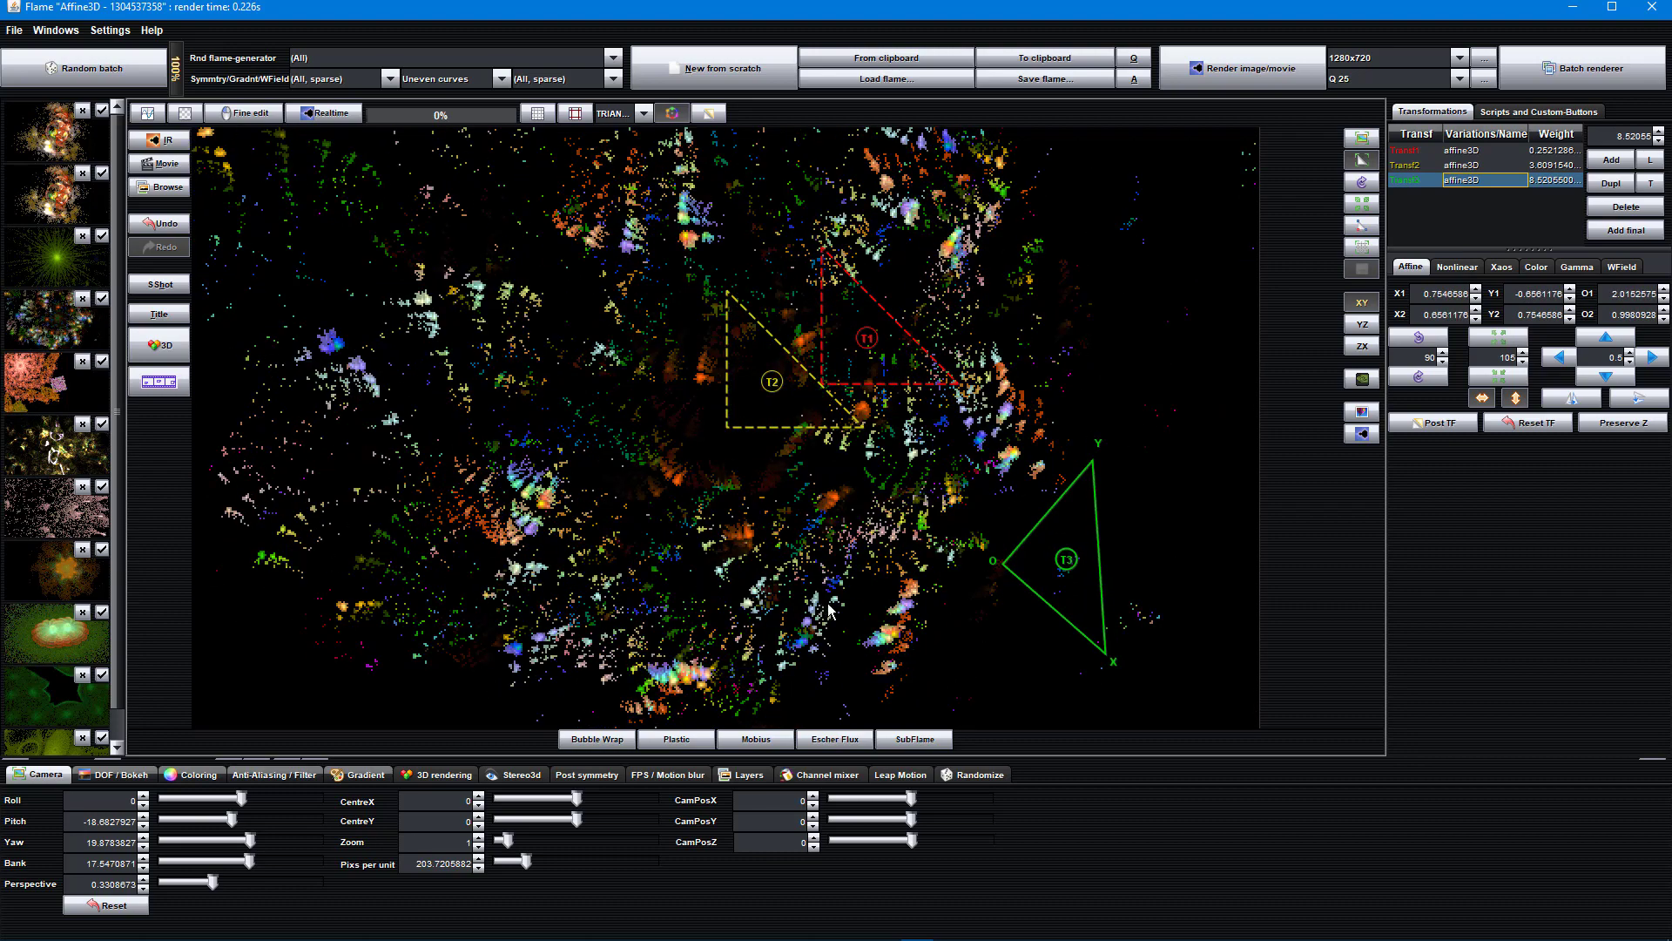
{"action": "left_click_drag", "start_coordinate": [1014, 629], "coordinate": [886, 531]}
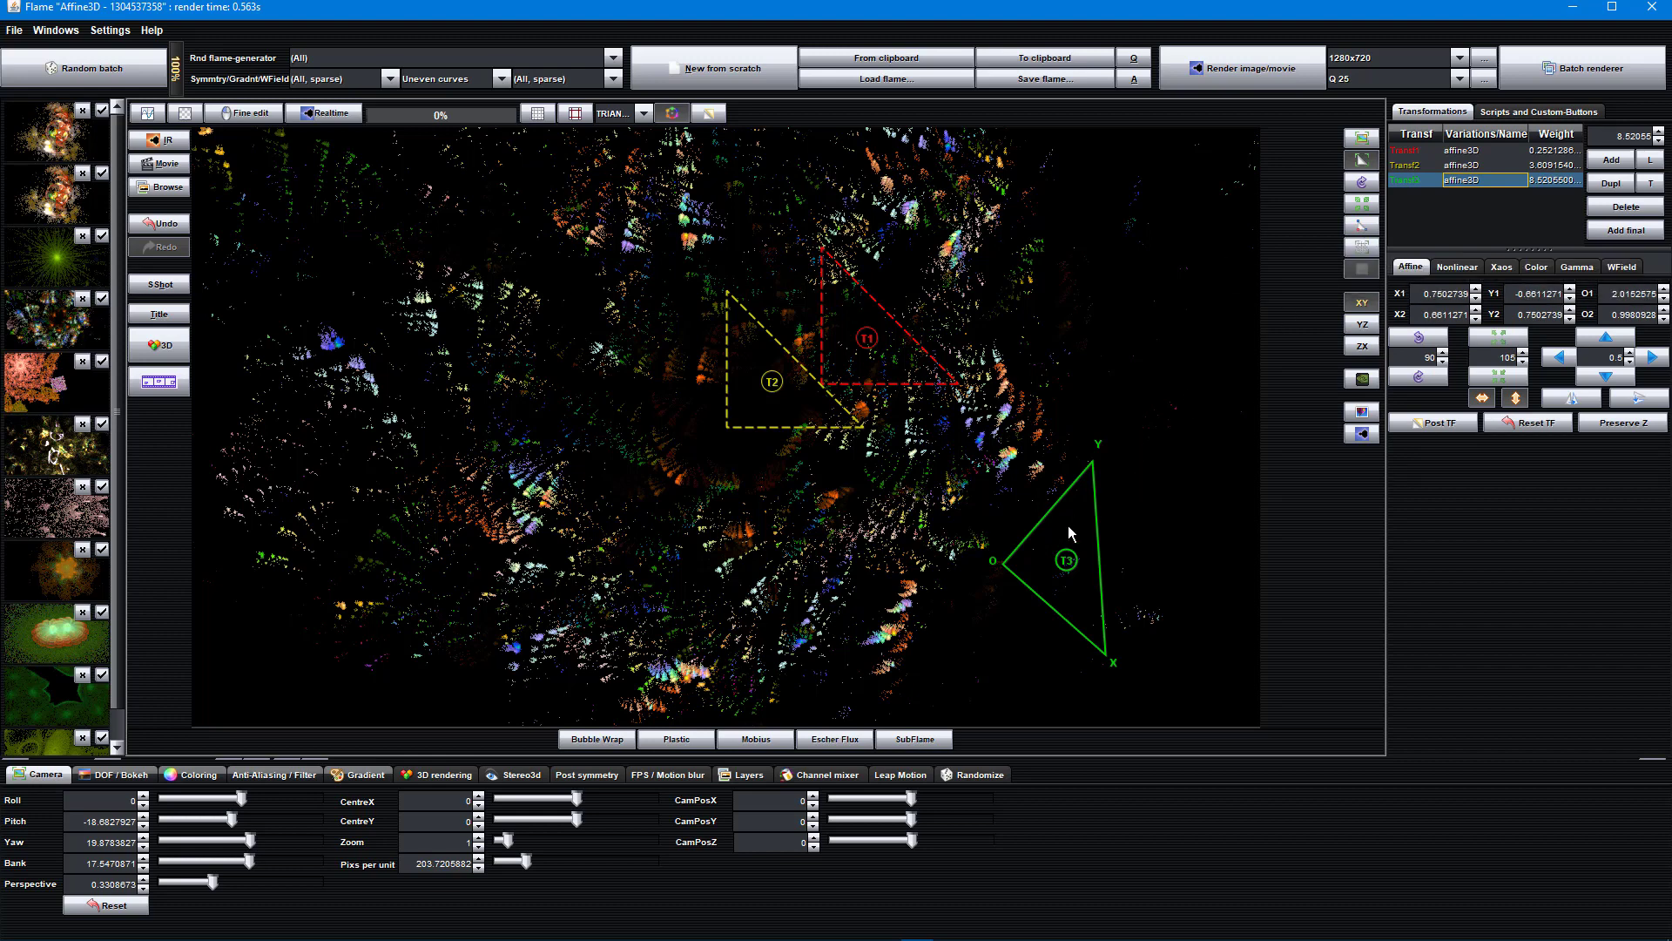
{"action": "left_click_drag", "start_coordinate": [1098, 449], "coordinate": [1021, 464]}
Step: Enlarge the Transf3 triangle about its origin until X1 is about 0.83 and Y1 about -0.98
{"action": "scroll", "coordinate": [1021, 464], "scroll_direction": "up", "scroll_amount": 3}
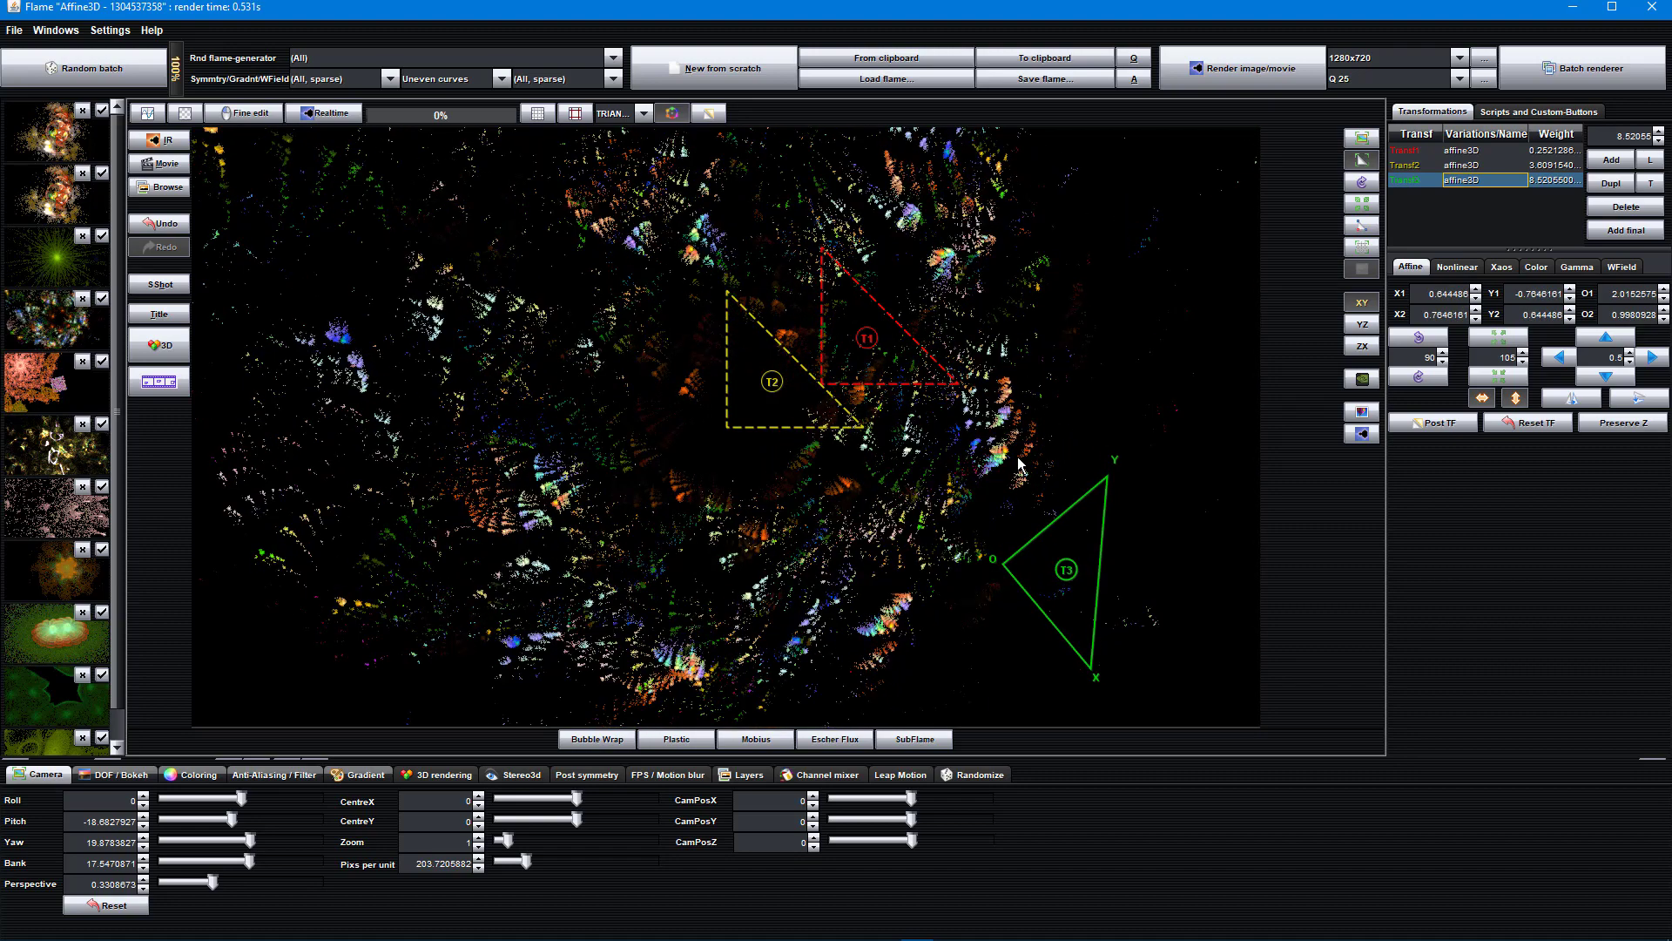
{"action": "scroll", "coordinate": [1021, 463], "scroll_direction": "up", "scroll_amount": 3}
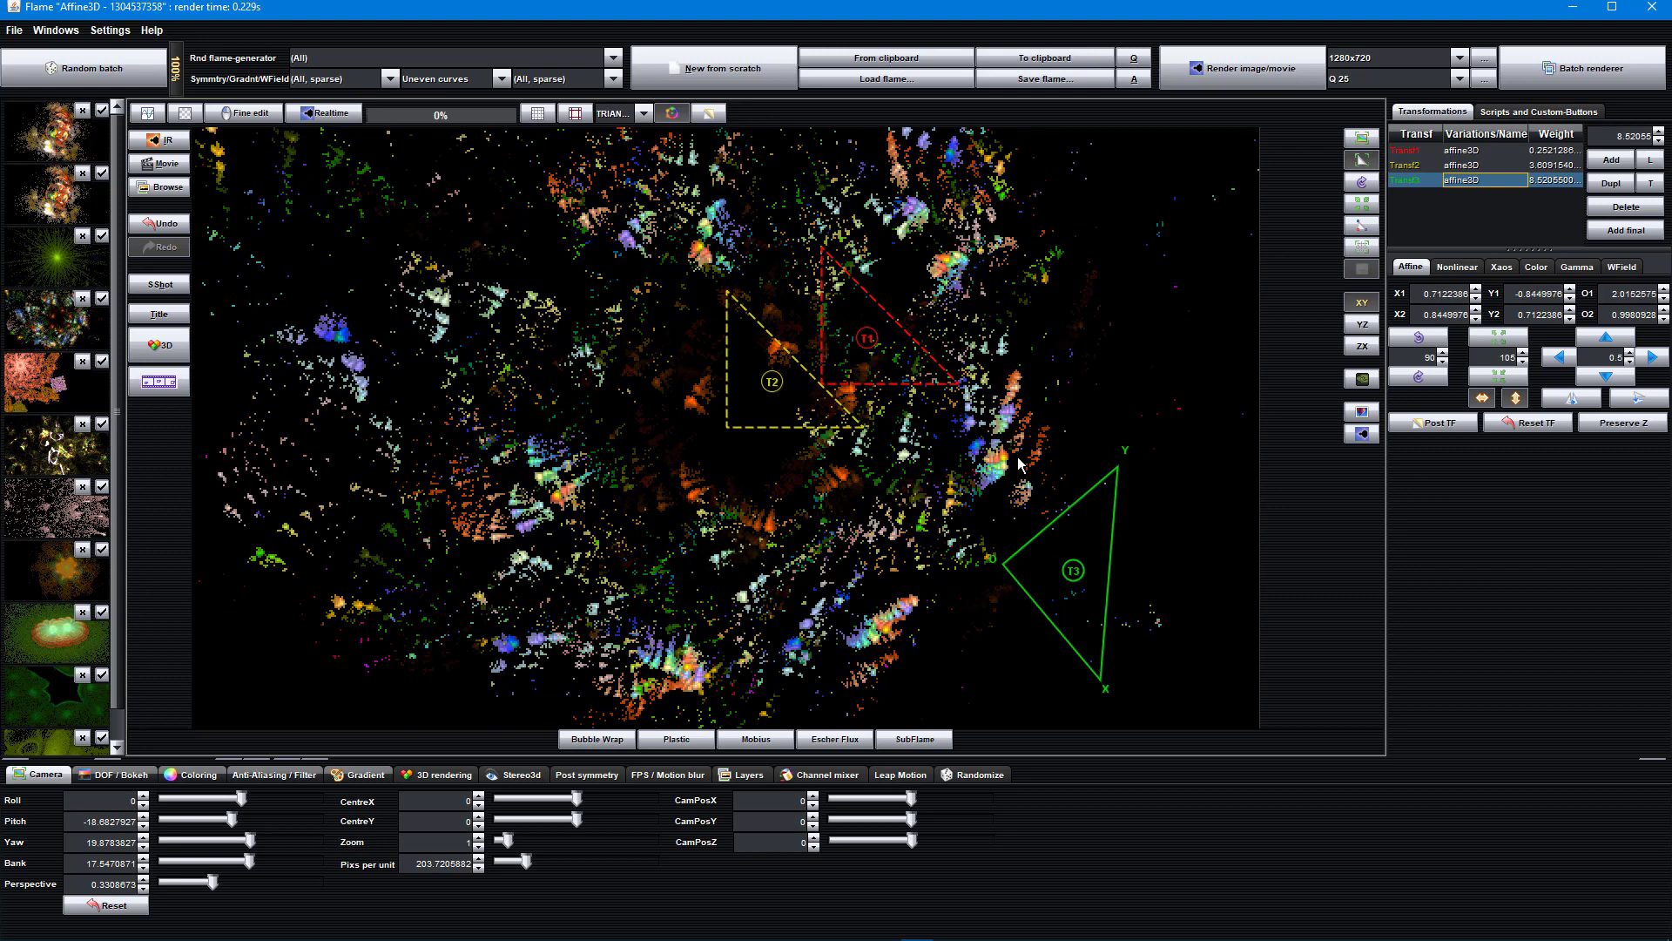
{"action": "scroll", "coordinate": [1021, 463], "scroll_direction": "up", "scroll_amount": 3}
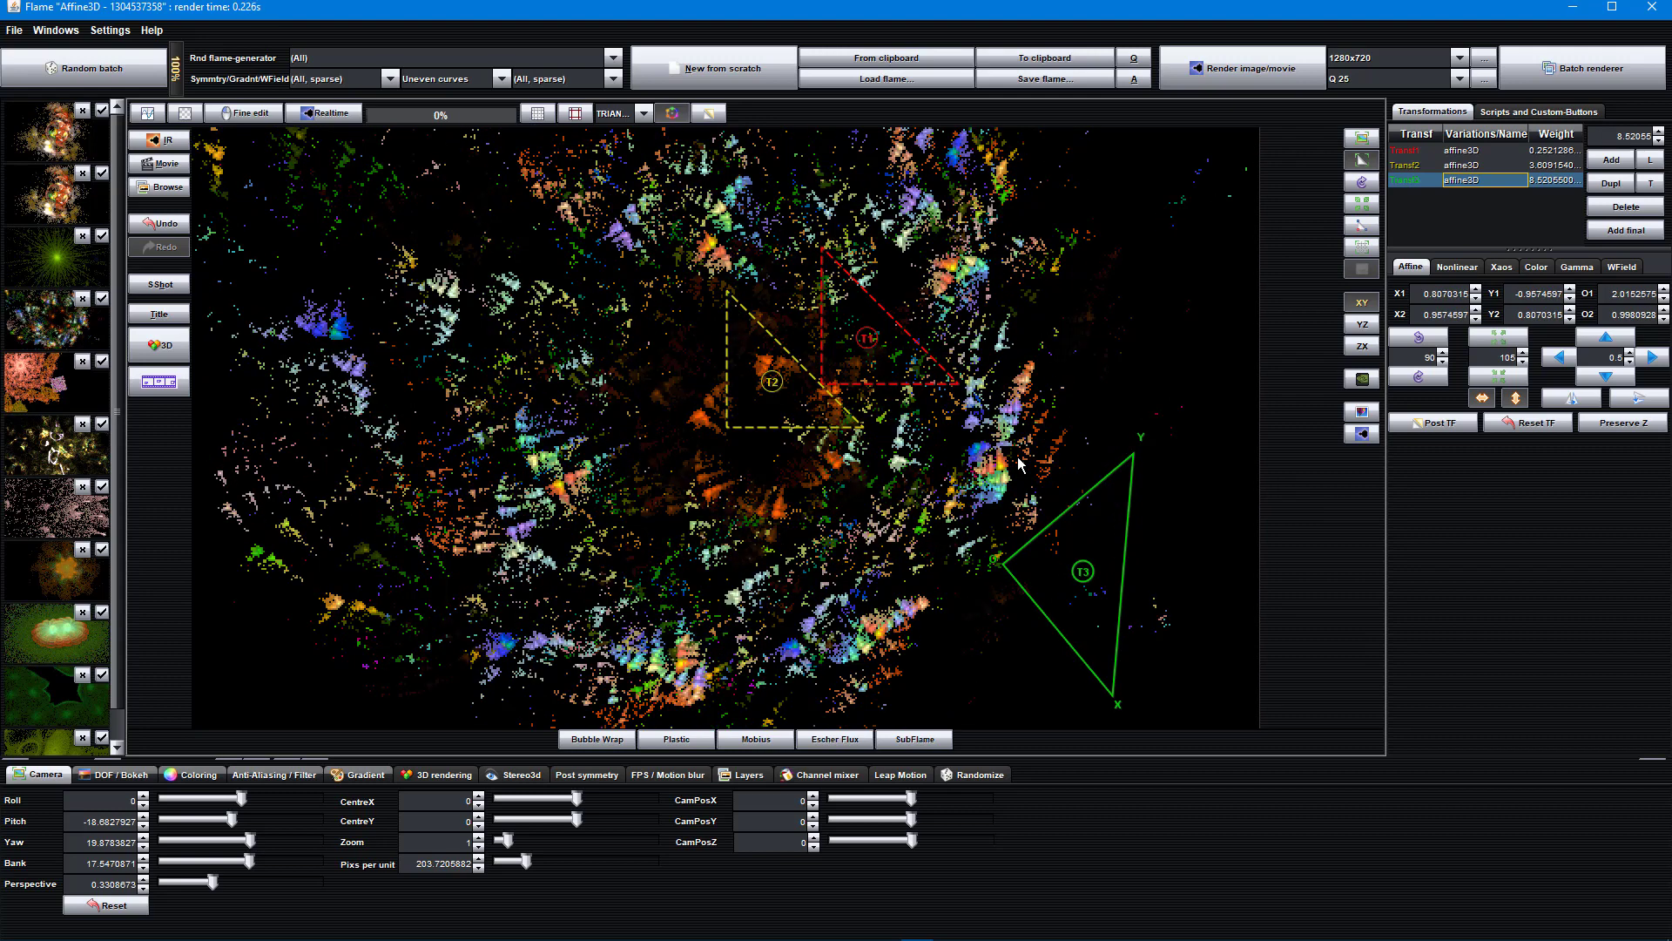
{"action": "scroll", "coordinate": [1021, 464], "scroll_direction": "up", "scroll_amount": 3}
{"action": "scroll", "coordinate": [1021, 464], "scroll_direction": "down", "scroll_amount": 4}
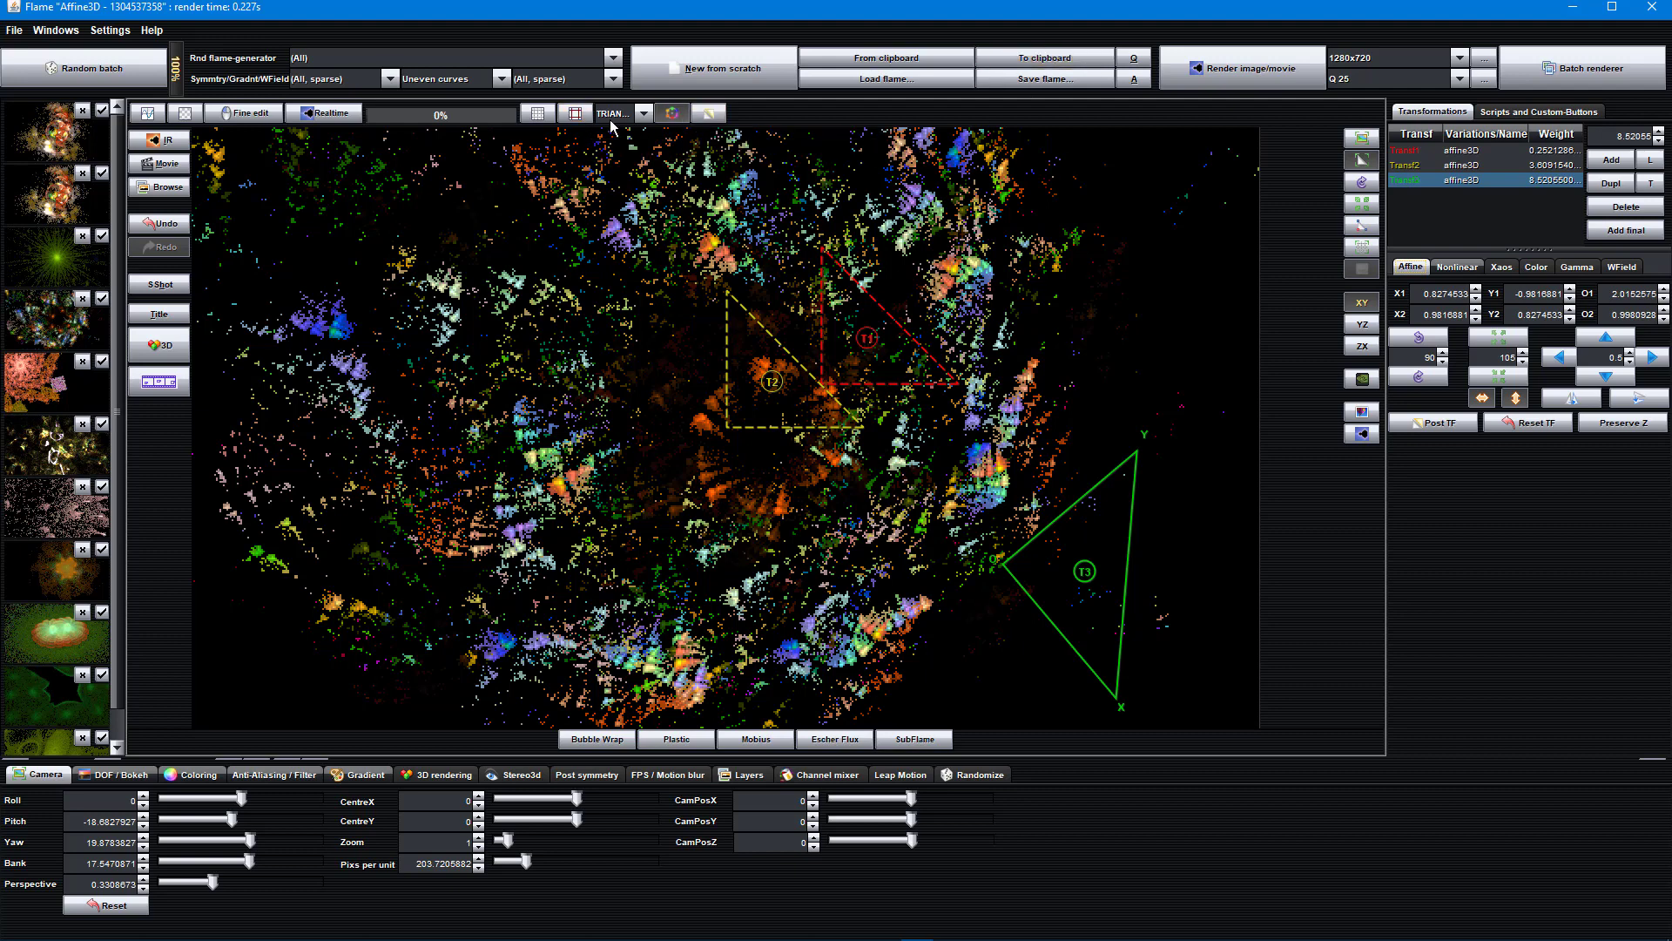
Step: Try the AXIS style for the on-canvas transform controls and switch their display to CROSSHAIR
{"action": "left_click", "coordinate": [644, 115]}
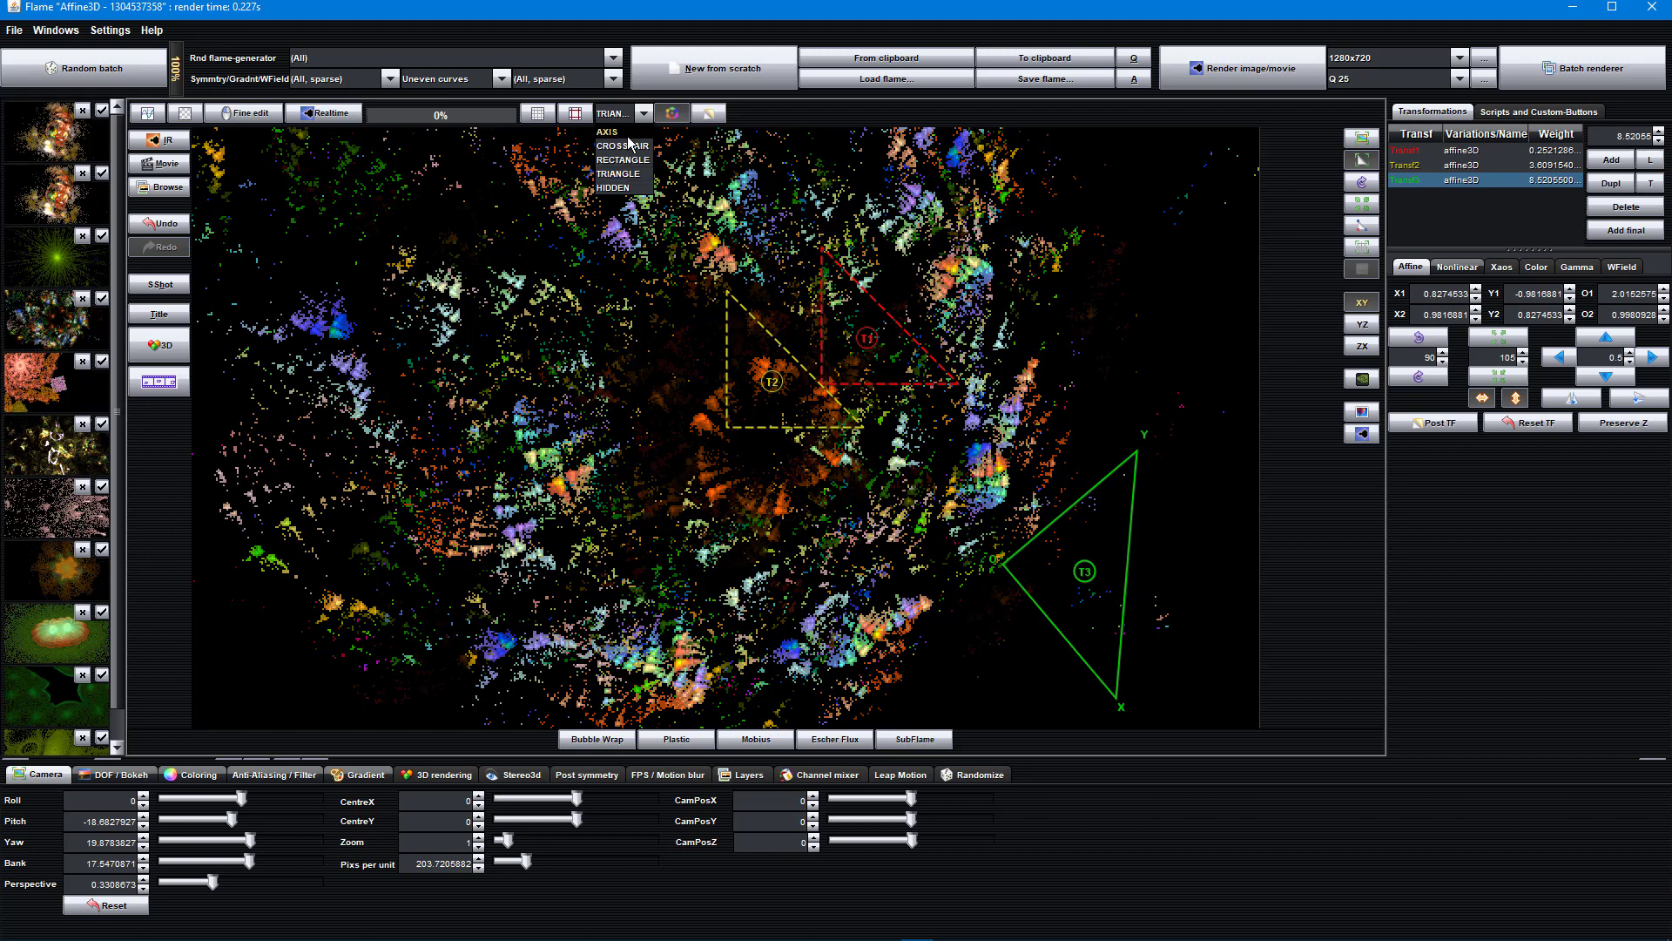
{"action": "left_click", "coordinate": [628, 136]}
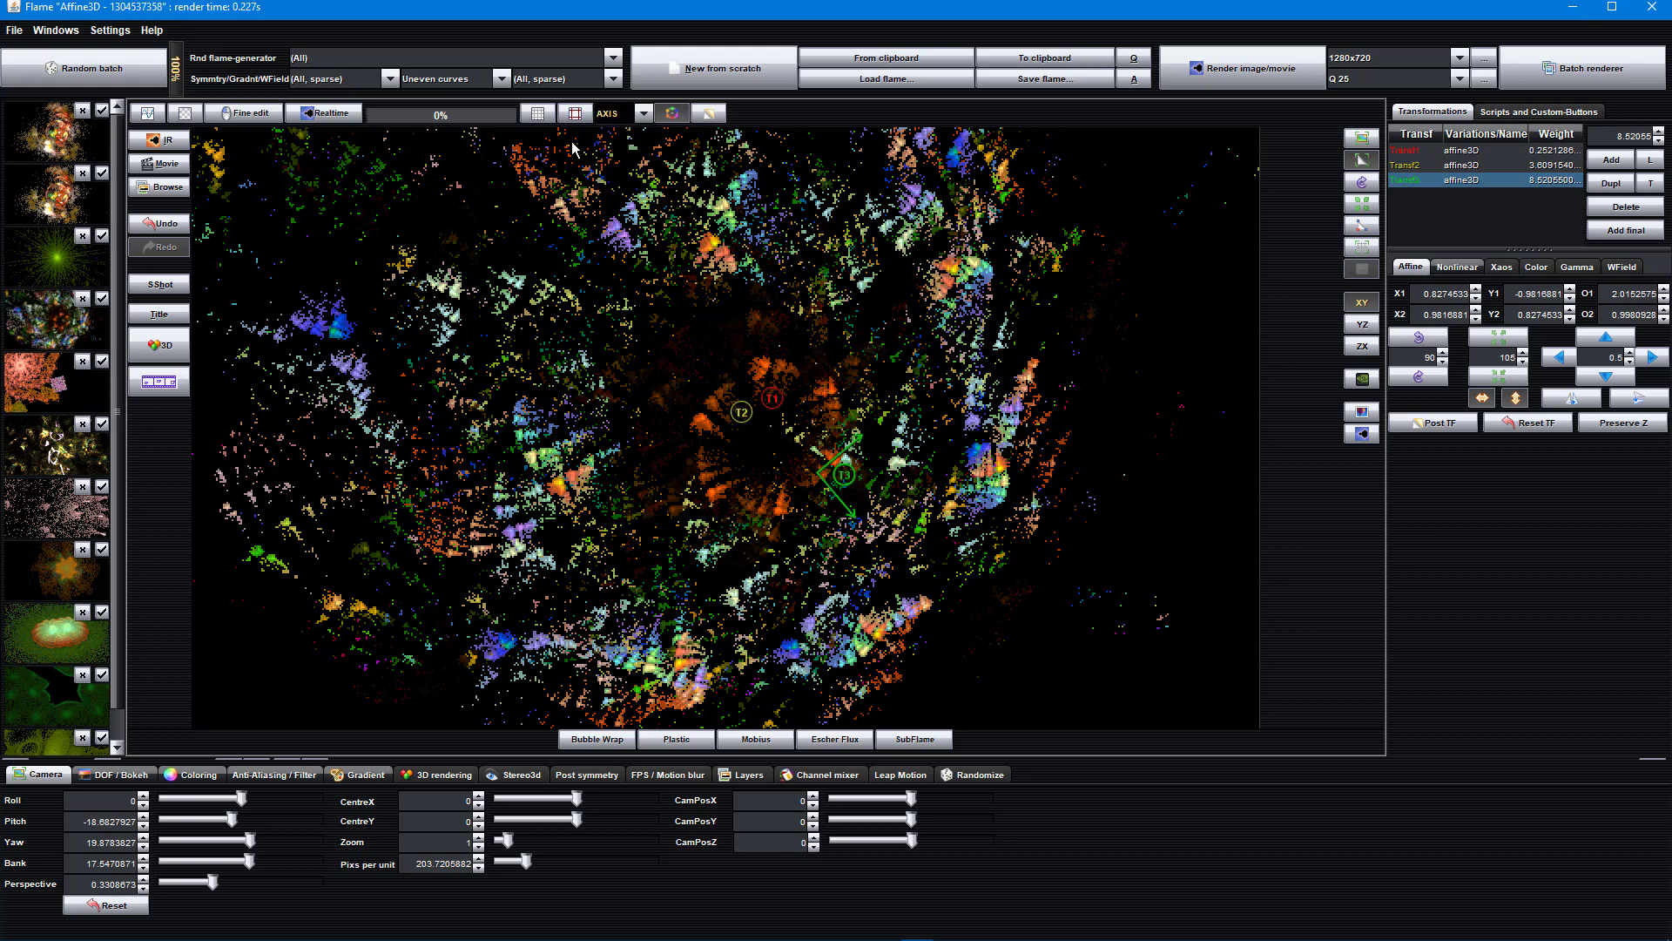
{"action": "left_click", "coordinate": [607, 115]}
{"action": "left_click", "coordinate": [608, 154]}
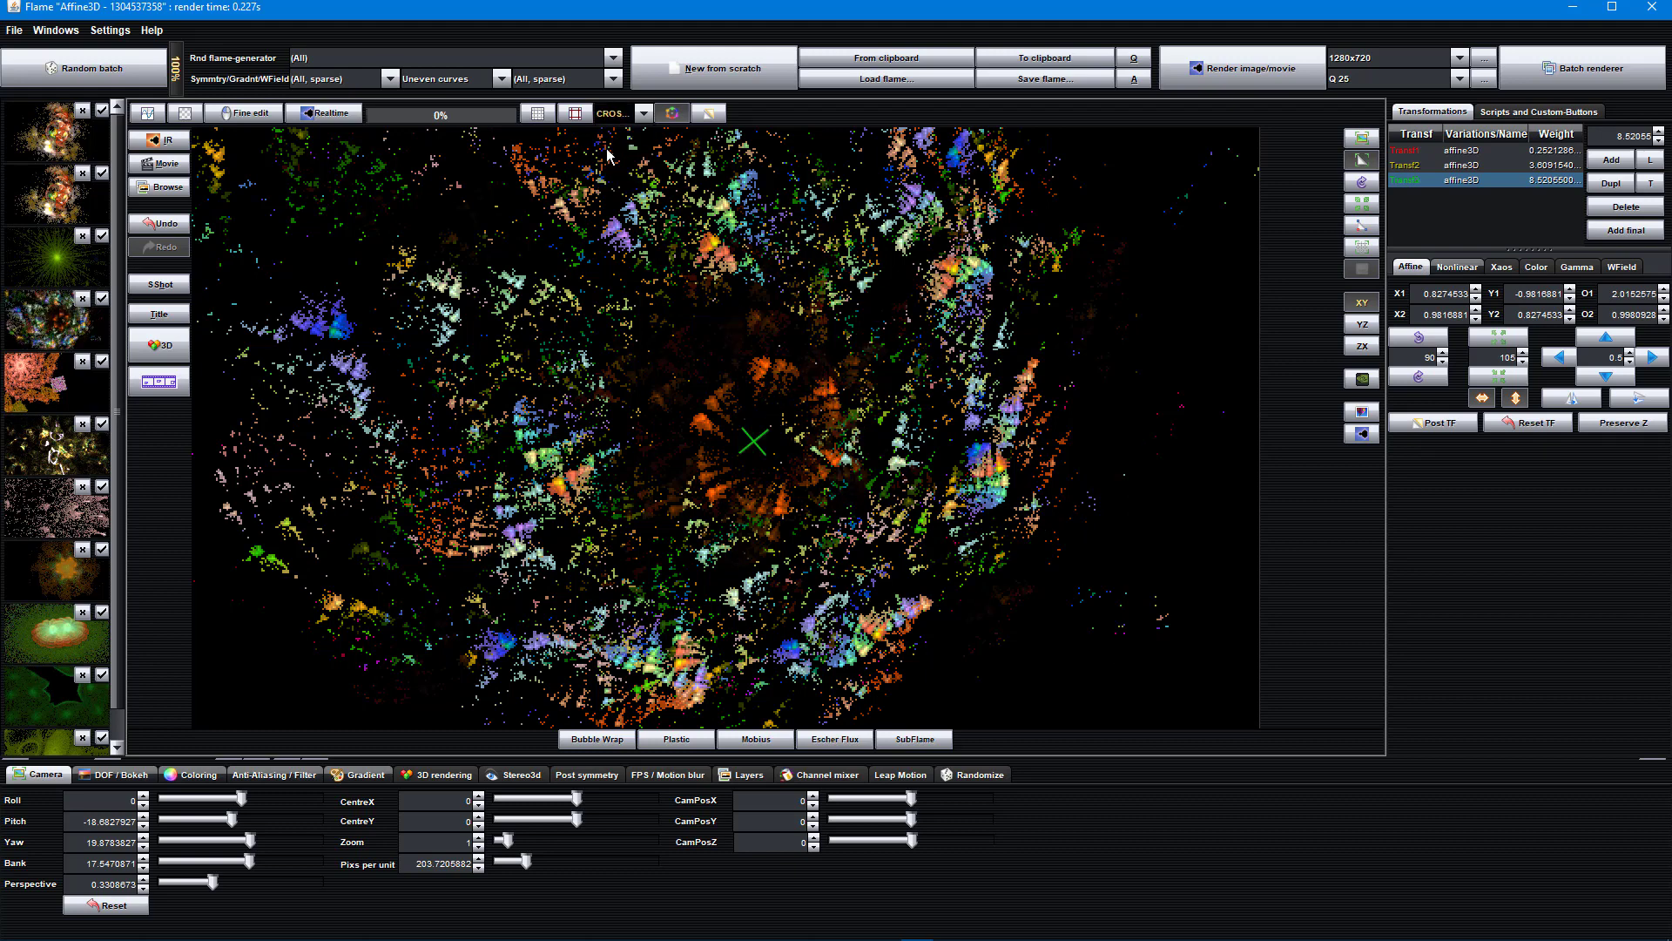
Step: Try the RECTANGLE and HIDDEN styles for the on-canvas transform controls and switch them to TRIANGLE
{"action": "left_click", "coordinate": [620, 114]}
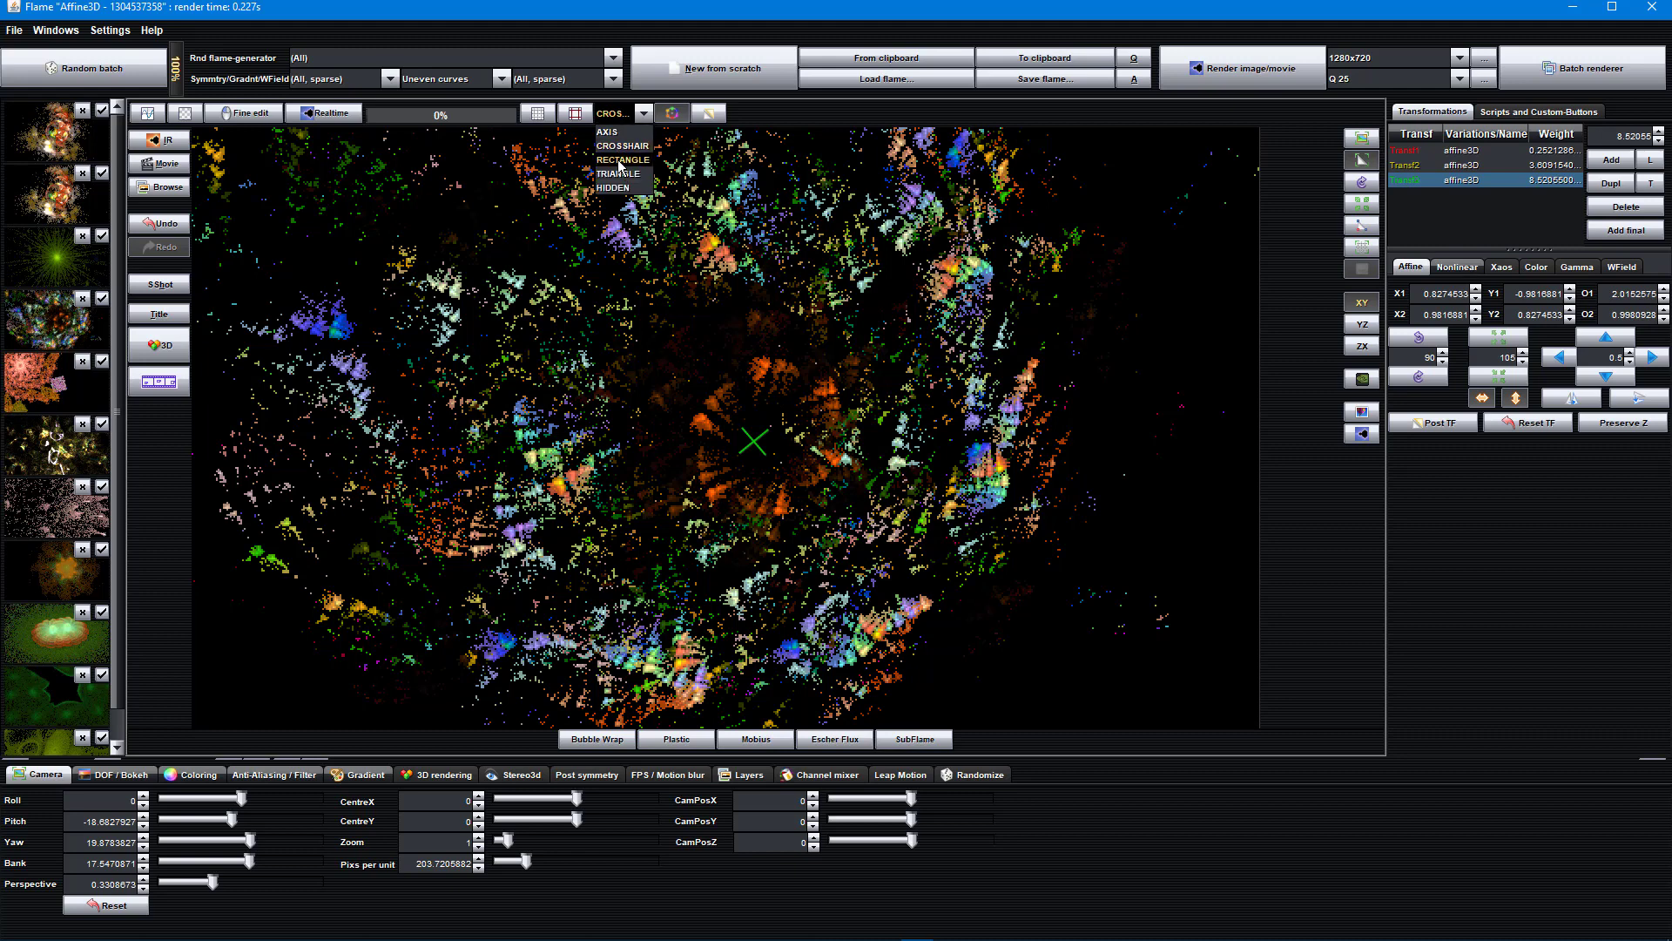
{"action": "left_click", "coordinate": [621, 167]}
{"action": "left_click", "coordinate": [623, 114]}
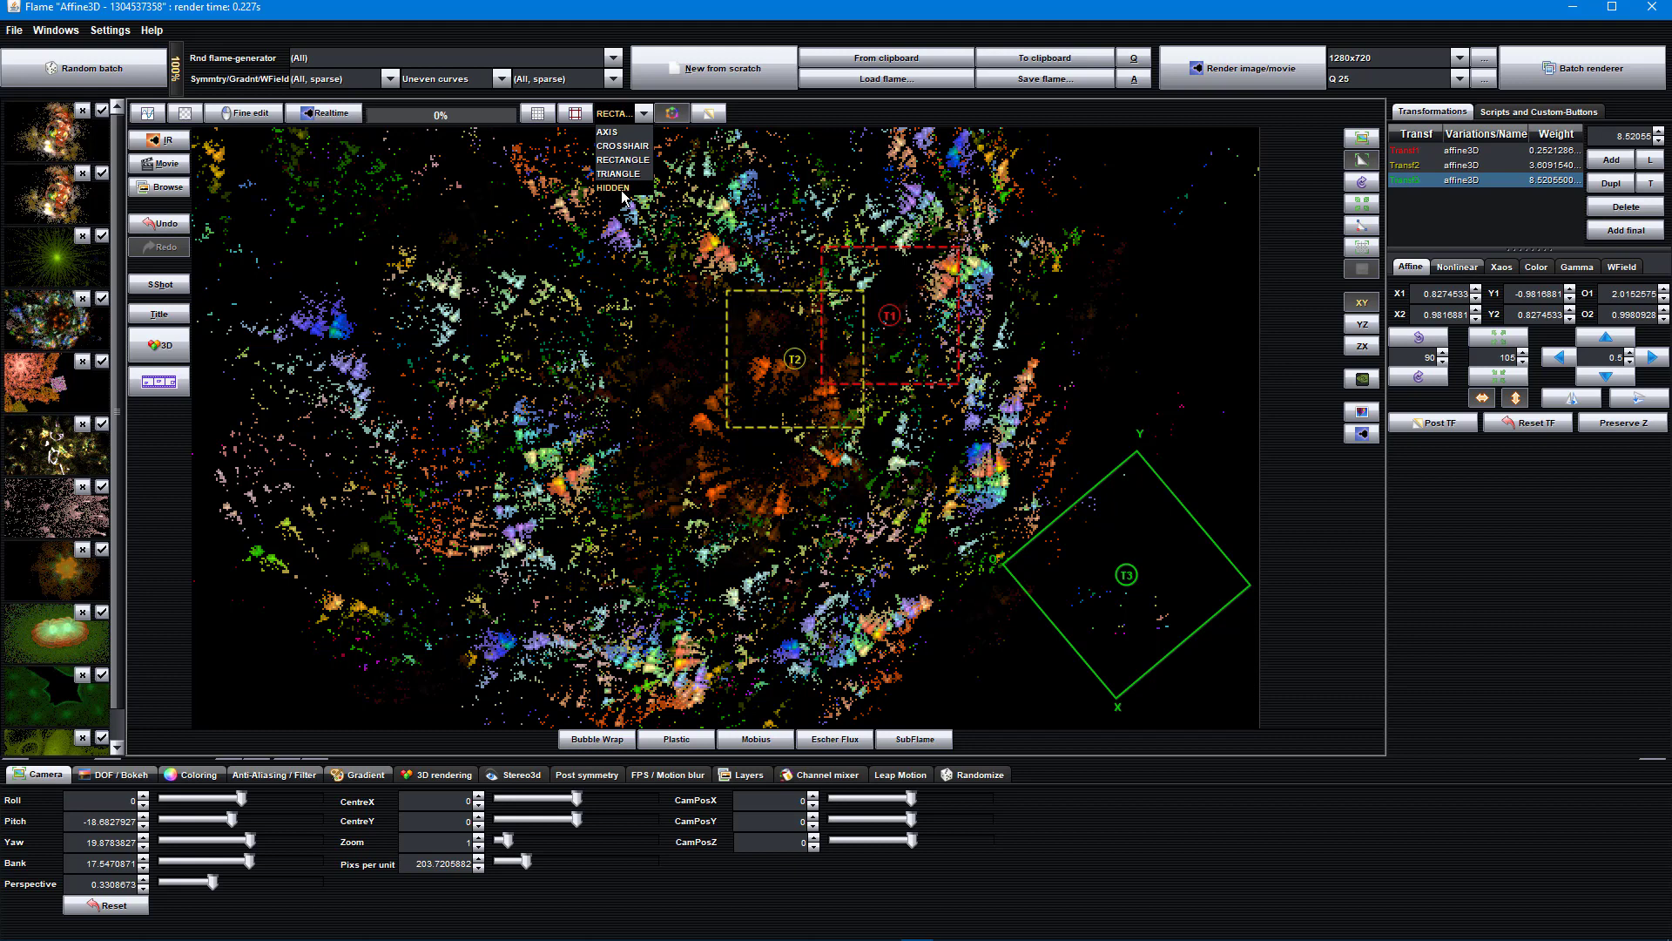
{"action": "left_click", "coordinate": [622, 188]}
{"action": "left_click", "coordinate": [629, 116]}
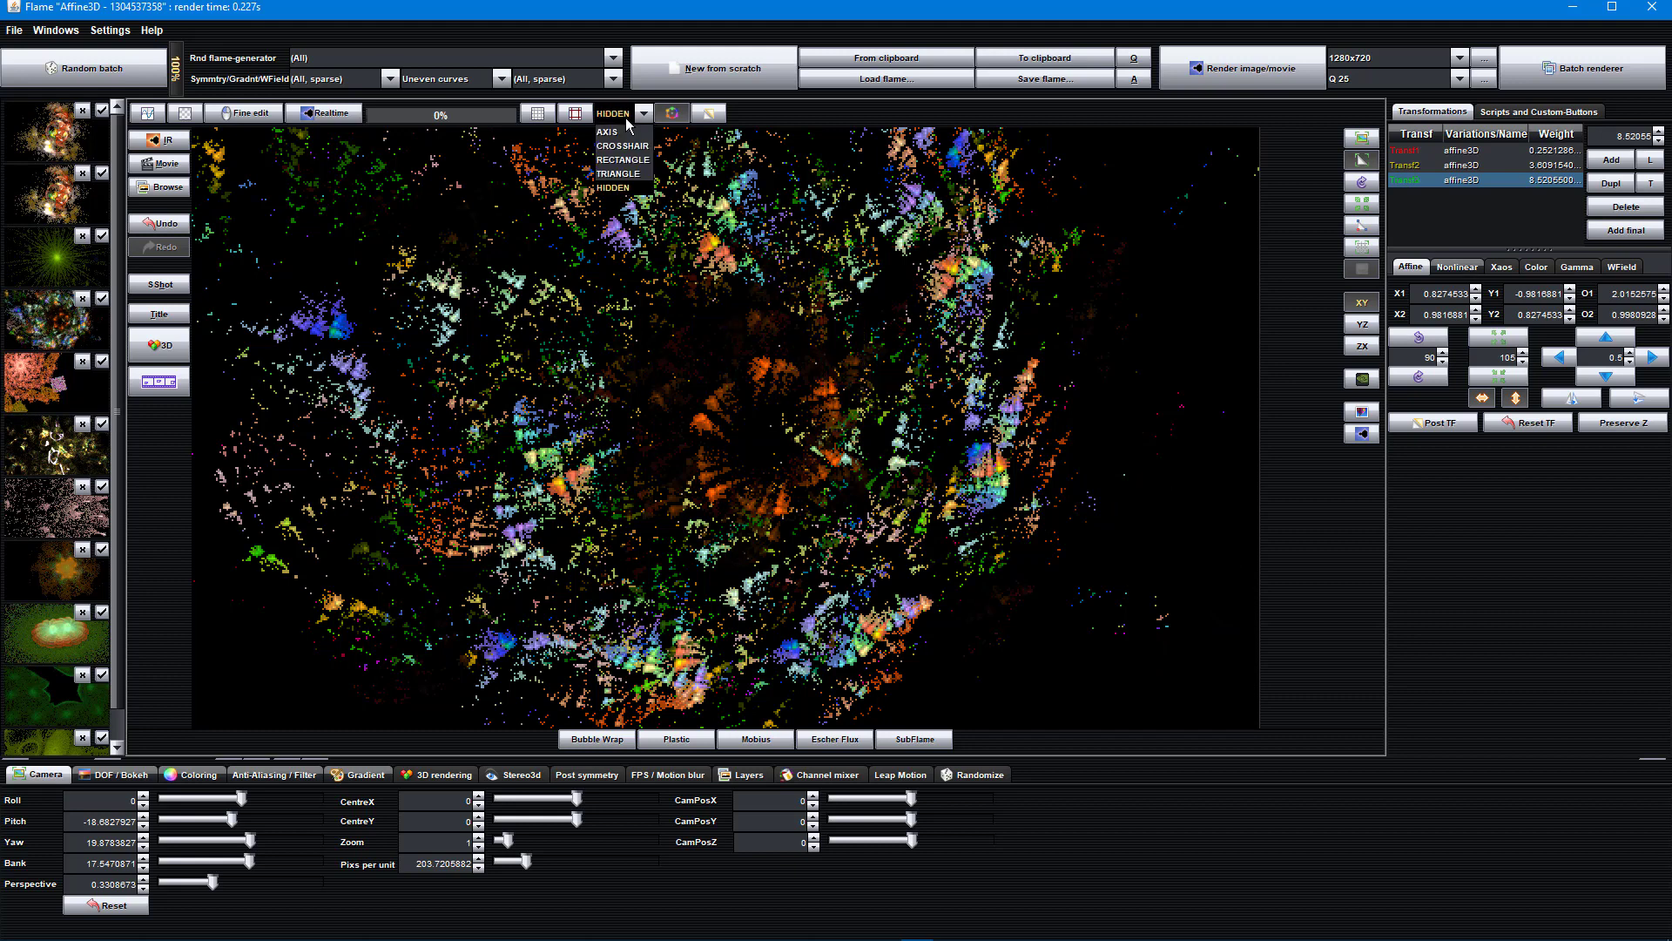
{"action": "left_click", "coordinate": [632, 173]}
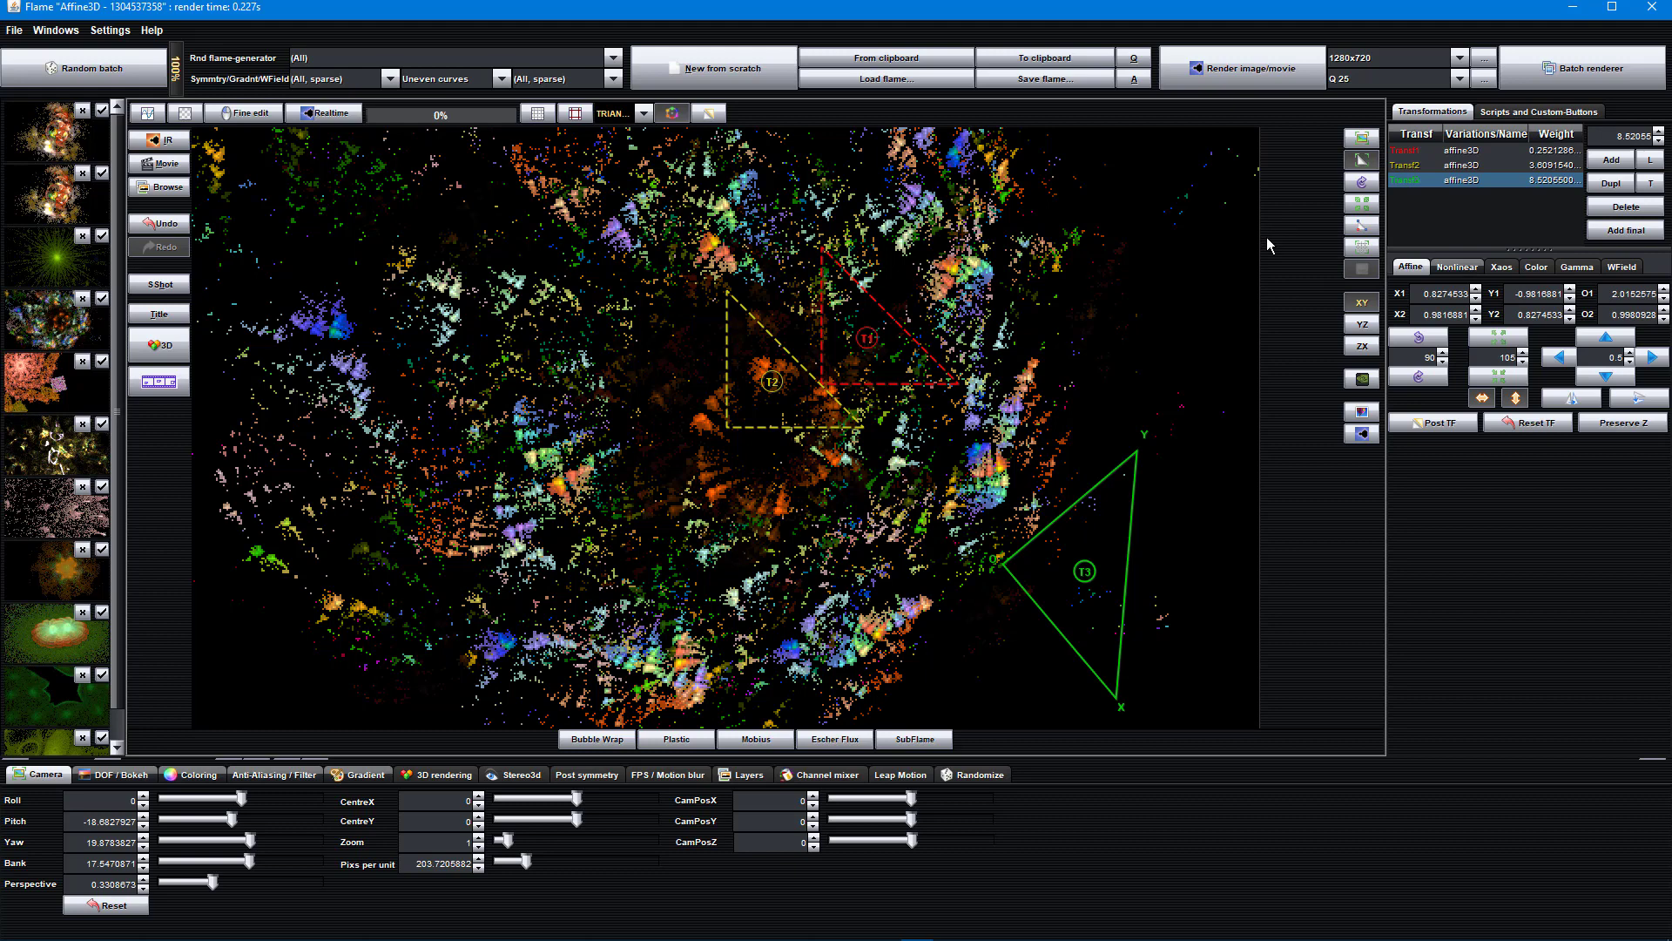
Step: Hide the transform triangles, then render a full-quality preview and apply the OptiX denoiser to it
{"action": "left_click", "coordinate": [1364, 166]}
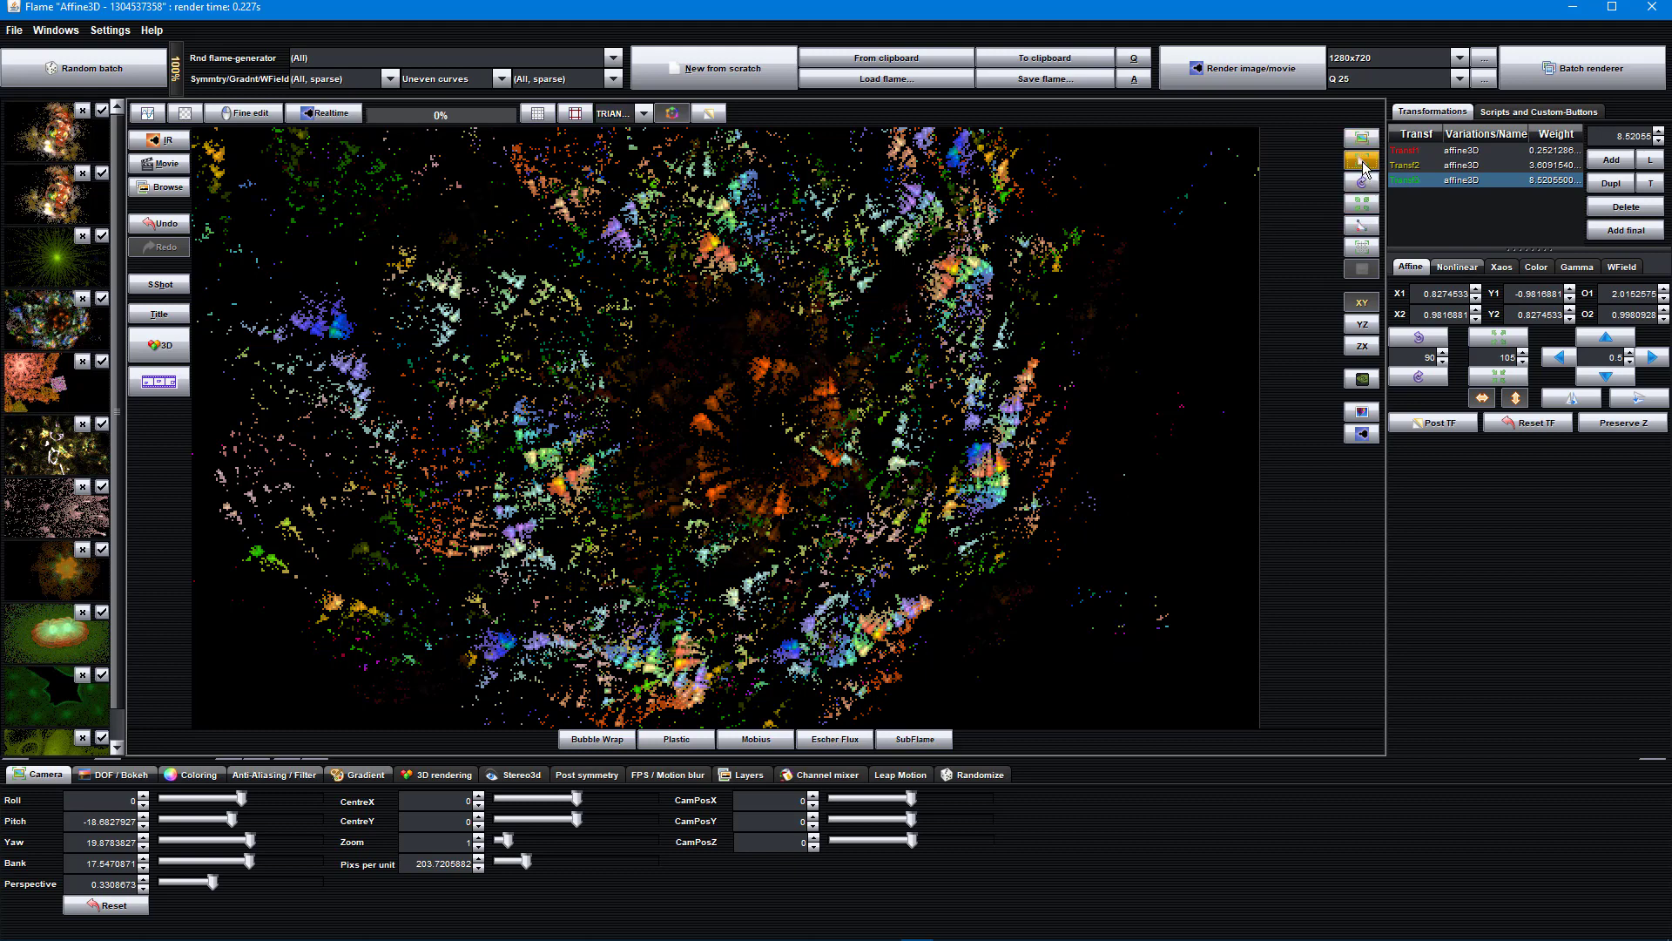
{"action": "left_click", "coordinate": [1364, 438]}
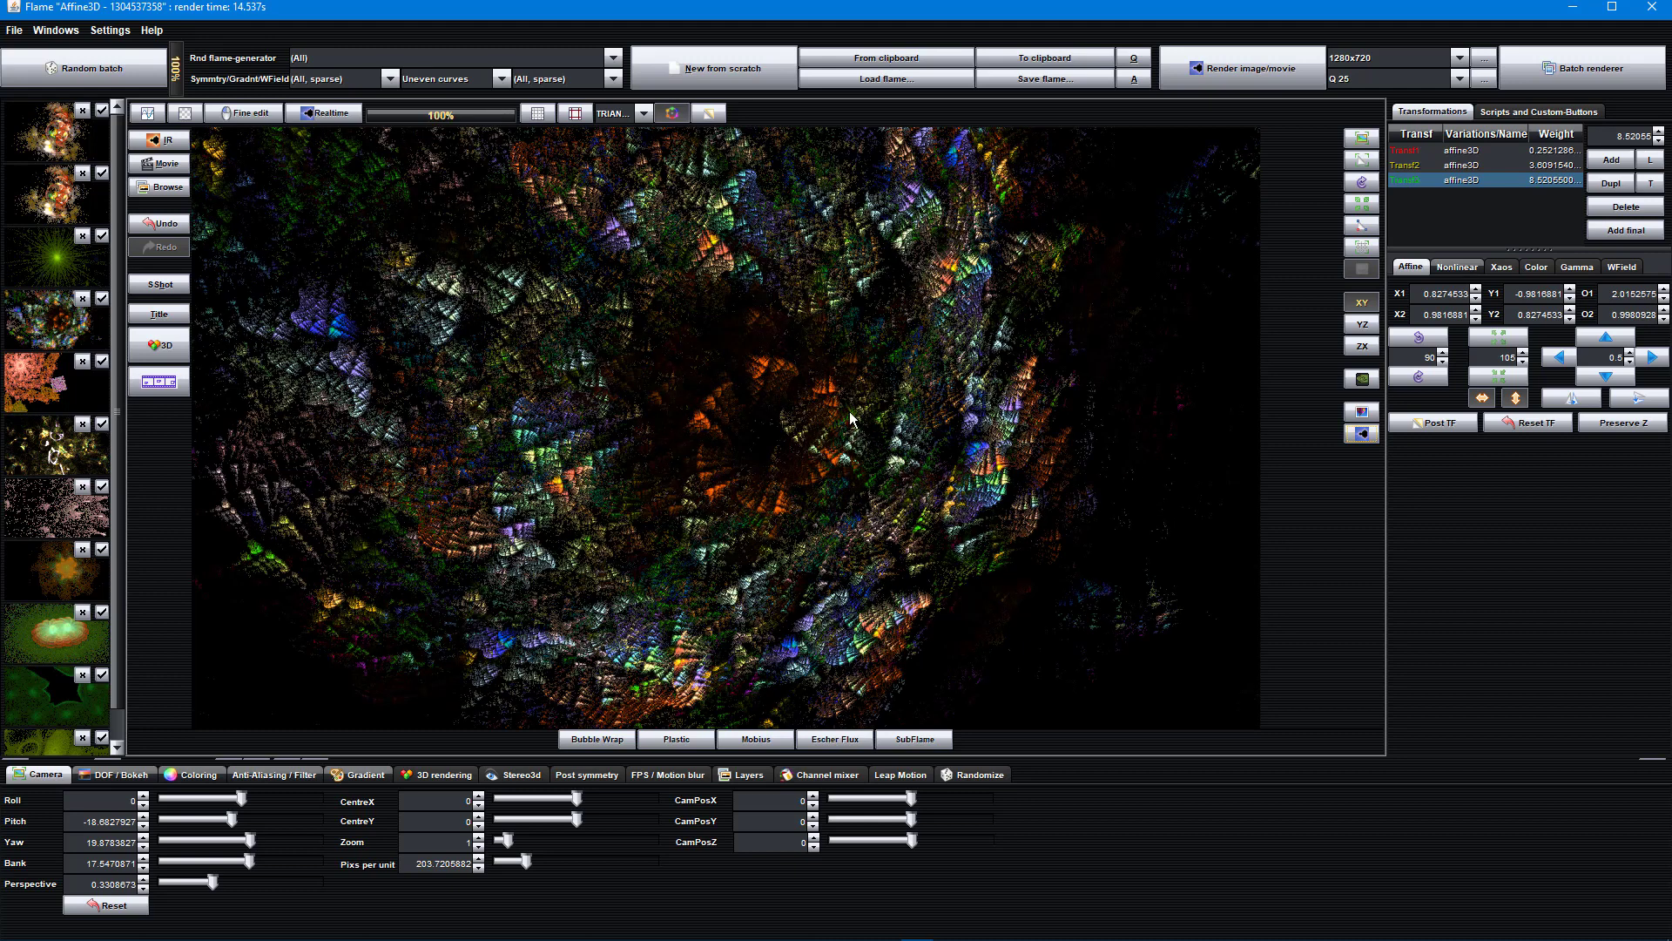
{"action": "left_click", "coordinate": [1363, 380]}
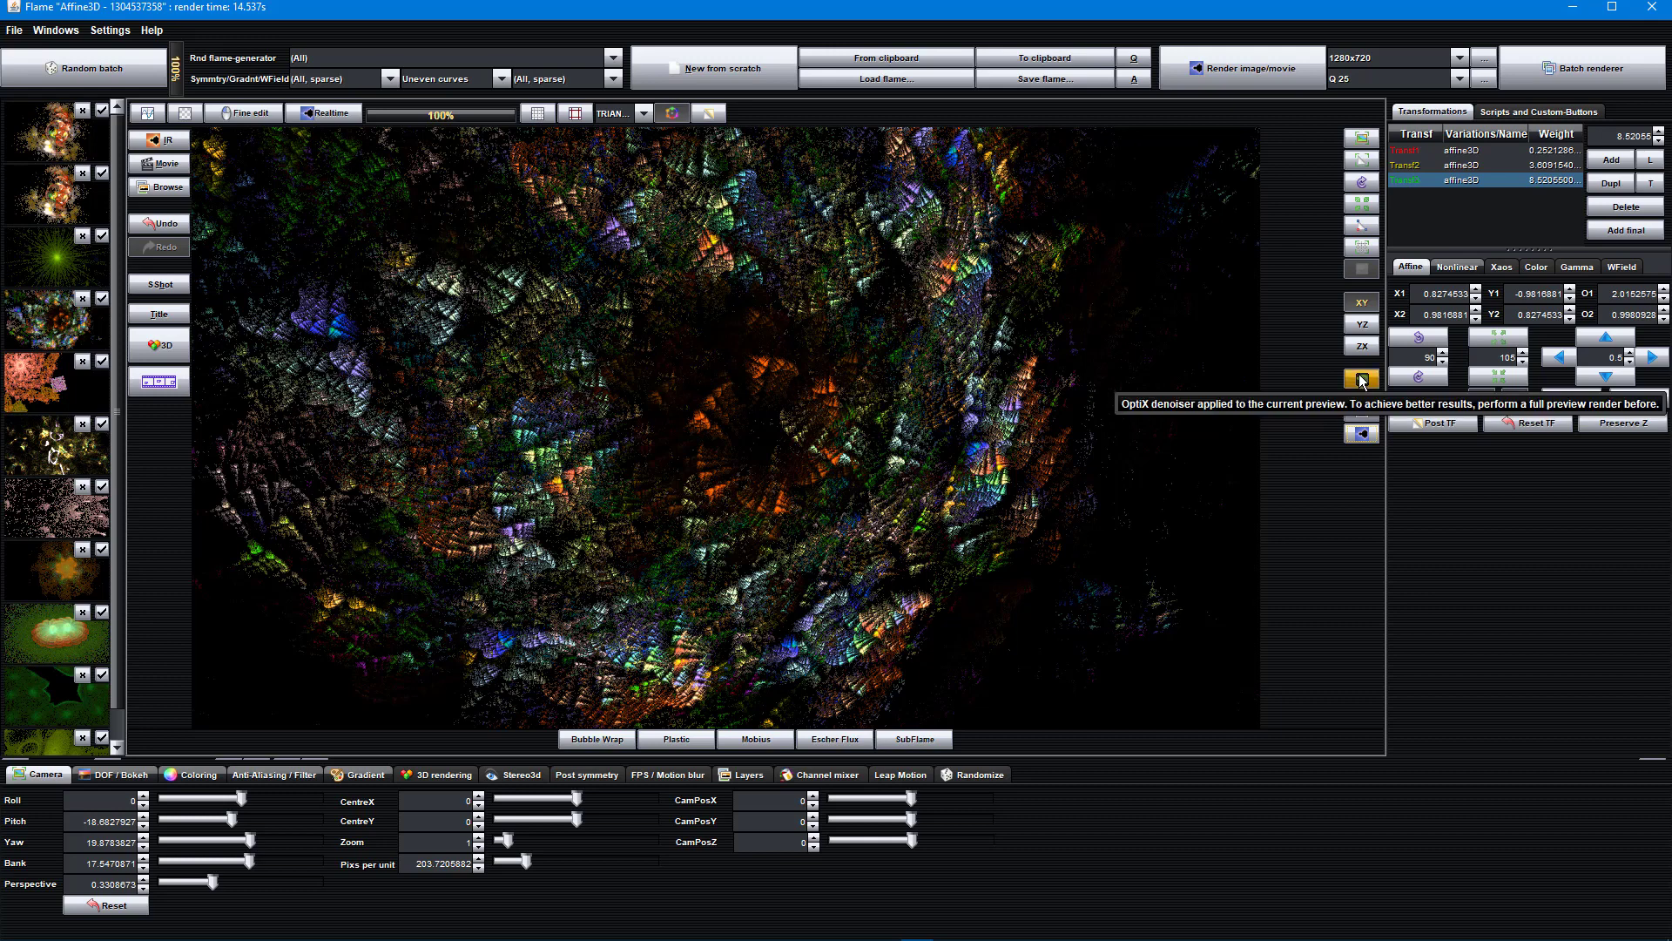
{"action": "left_click", "coordinate": [1362, 380]}
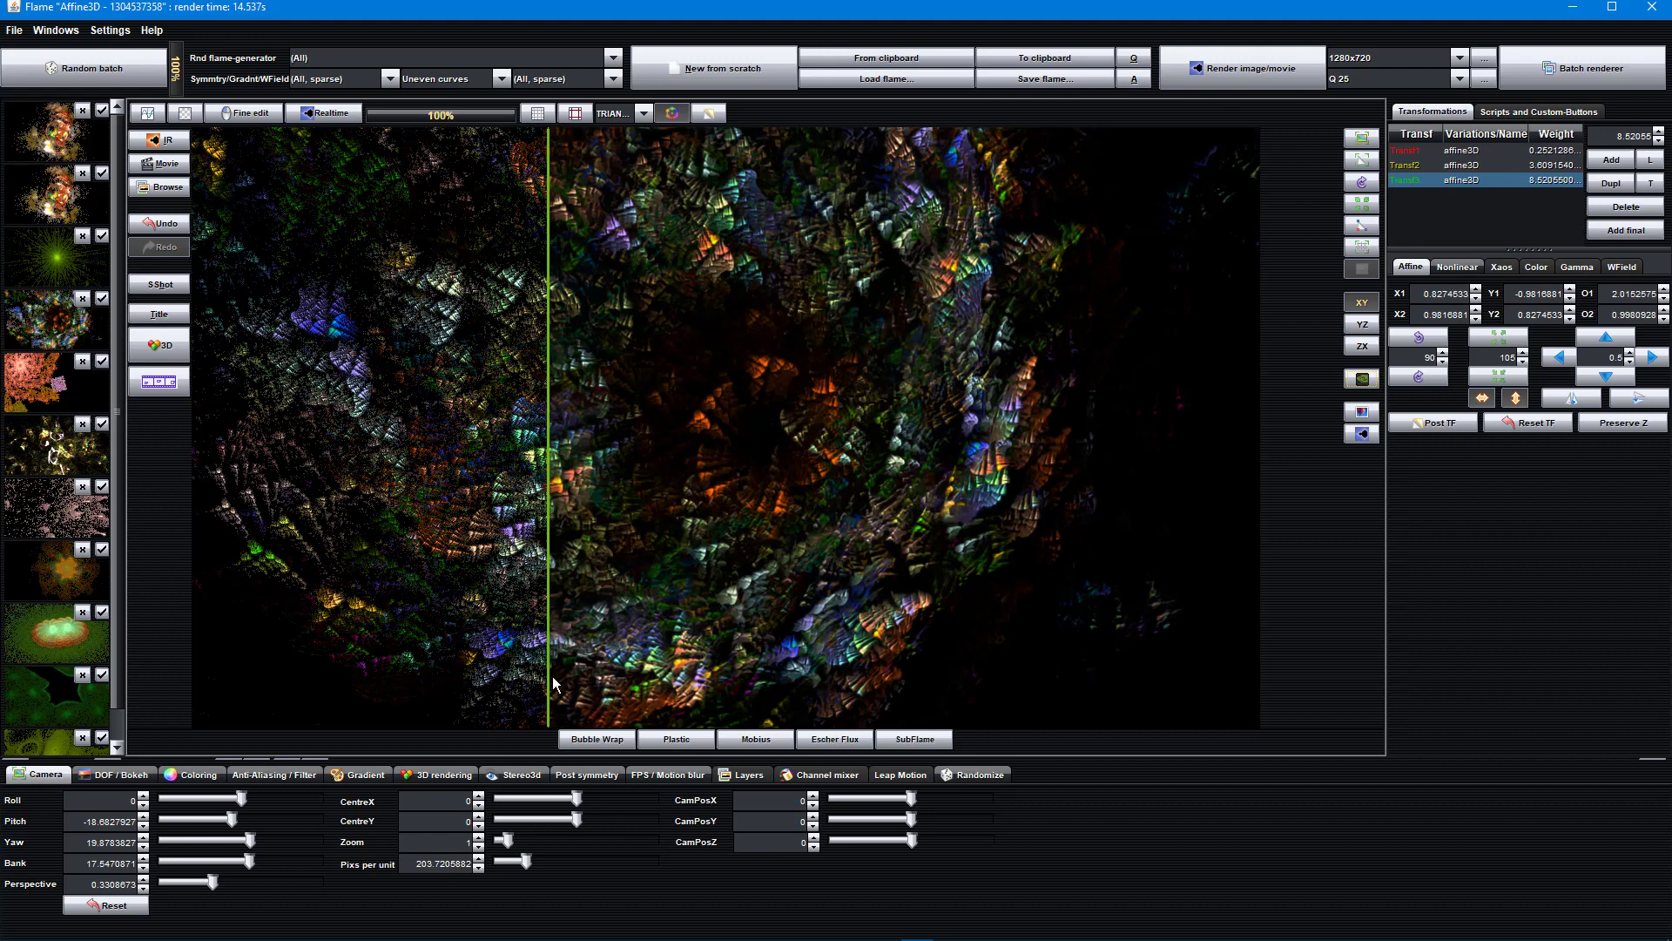
Step: Raise the OptiX filter blend to 0.49 in the anti-aliasing and filter settings and denoise the preview
{"action": "left_click", "coordinate": [290, 775]}
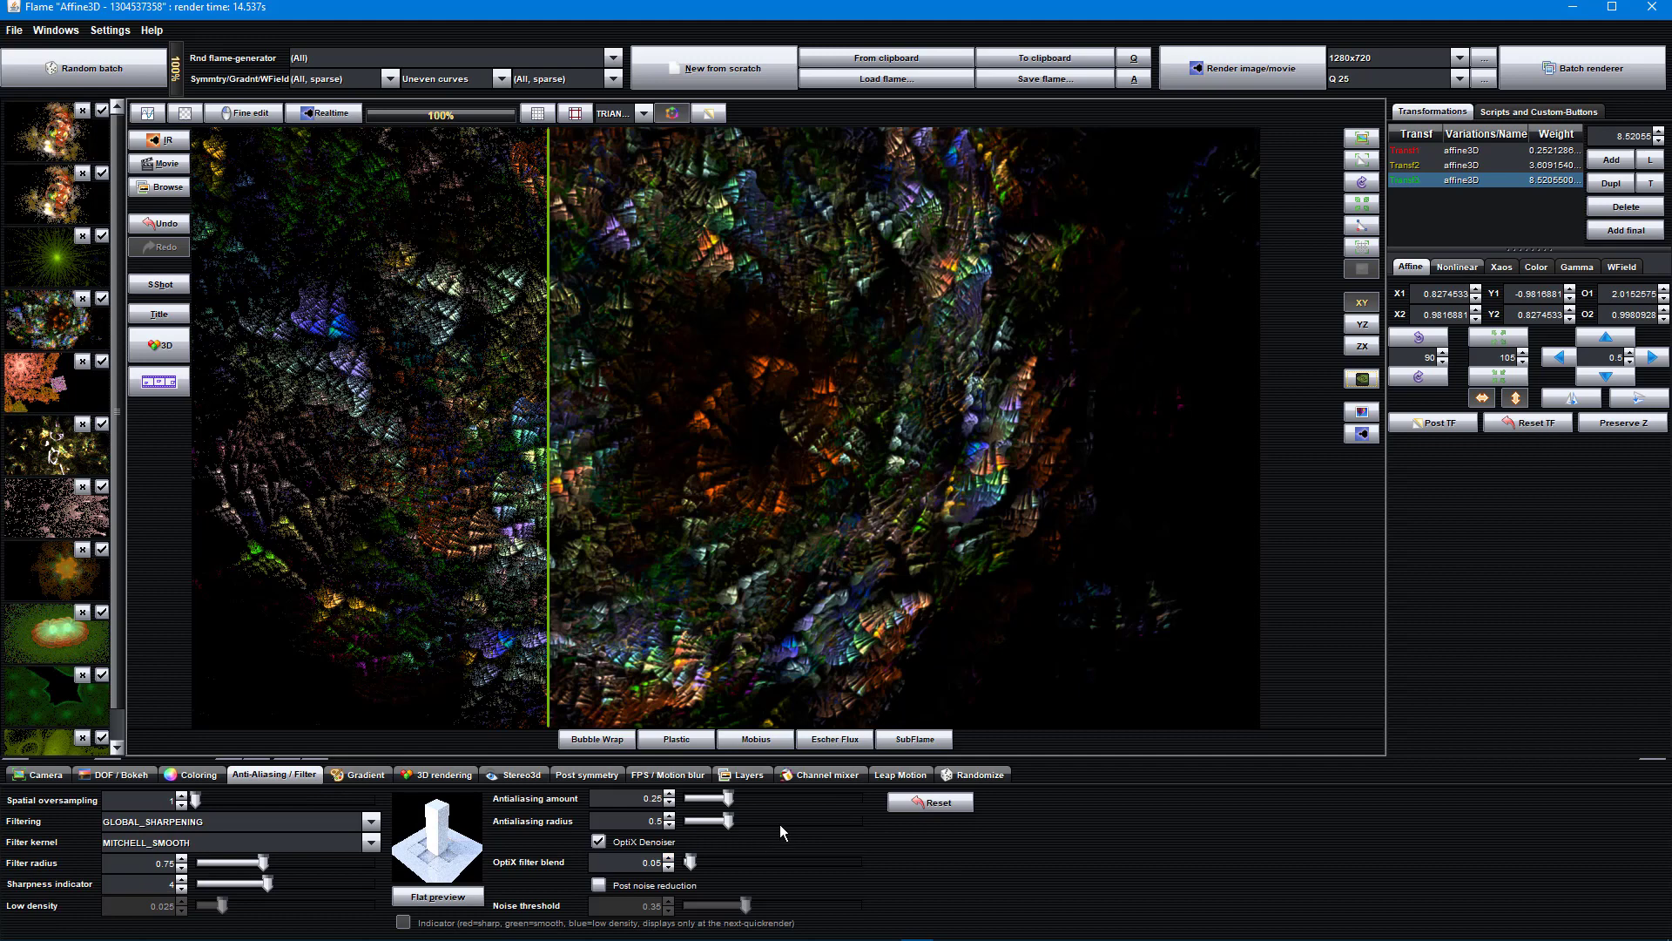
{"action": "left_click", "coordinate": [614, 842]}
{"action": "left_click_drag", "start_coordinate": [691, 860], "coordinate": [732, 861]}
{"action": "left_click", "coordinate": [636, 862]}
{"action": "mouse_move", "coordinate": [683, 865]}
{"action": "left_mouse_down"}
{"action": "mouse_move", "coordinate": [714, 865]}
{"action": "mouse_move", "coordinate": [549, 858]}
{"action": "mouse_move", "coordinate": [672, 862]}
{"action": "left_mouse_up"}
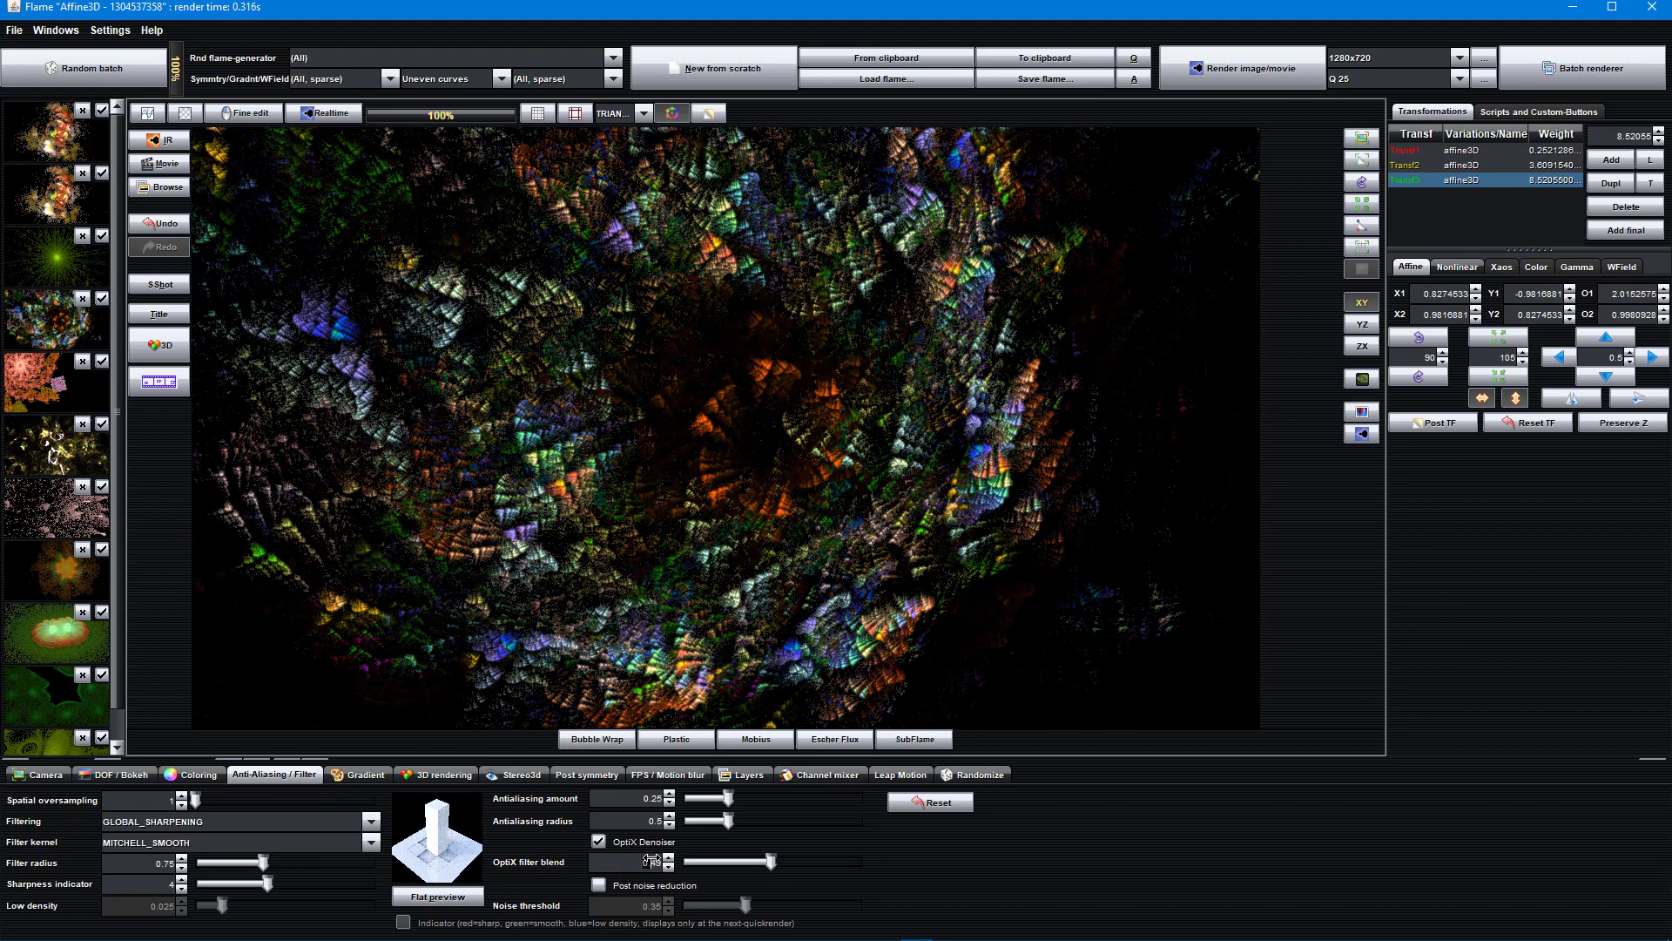
{"action": "left_click", "coordinate": [1361, 382]}
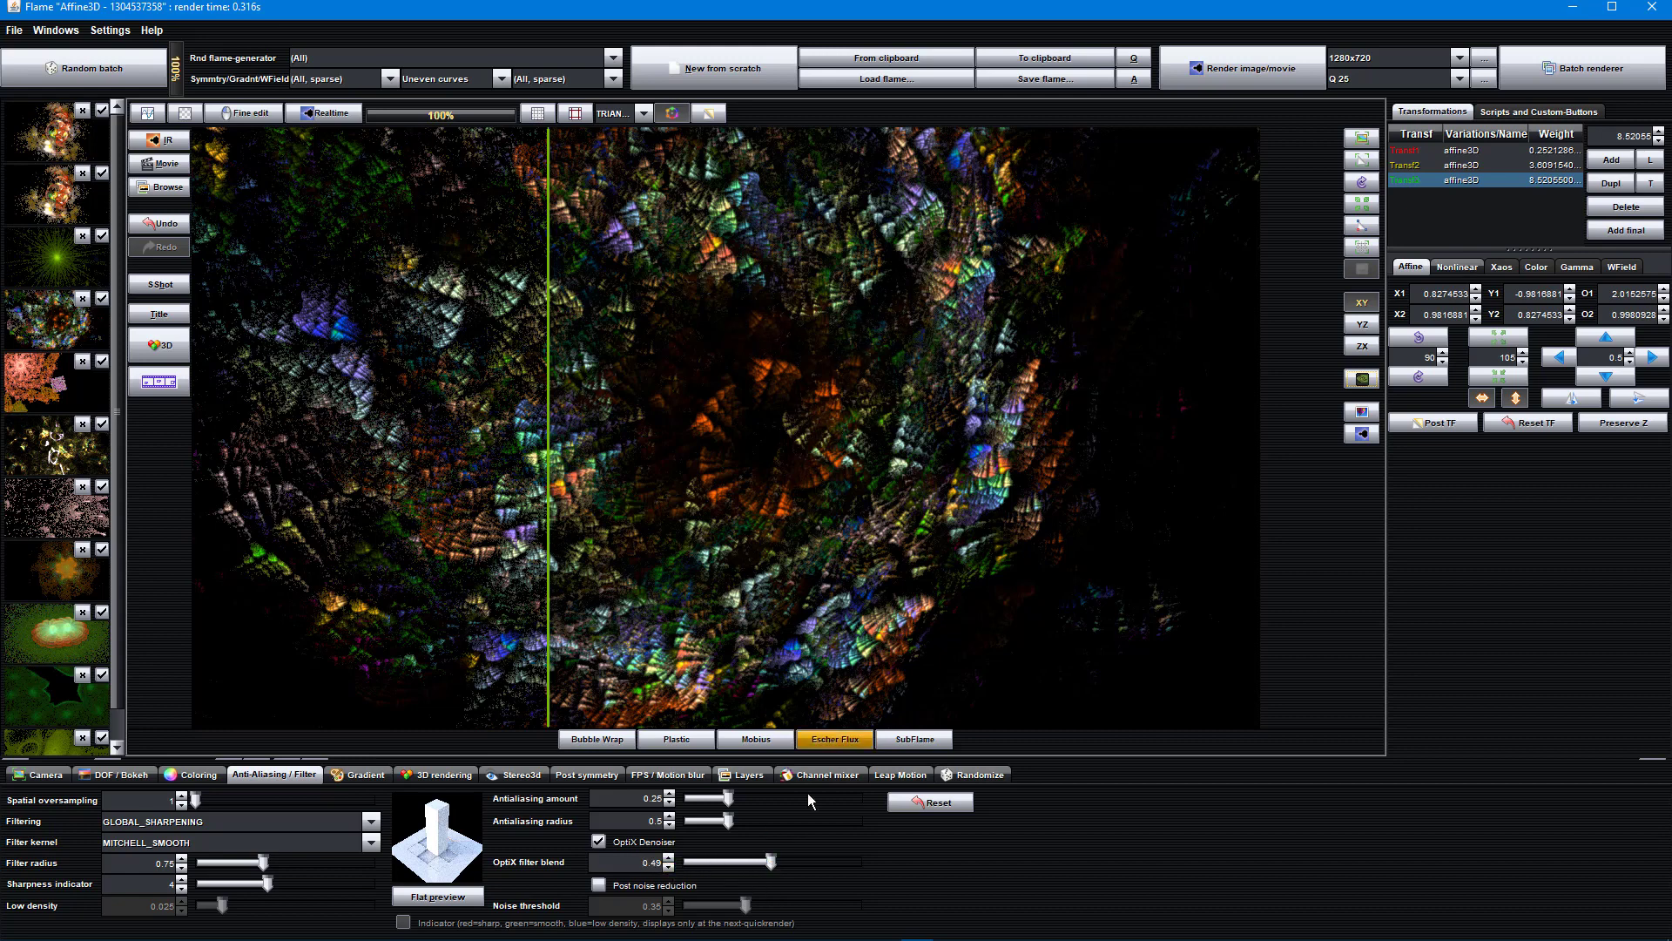
Step: Try an OptiX filter blend of 0.12 on the denoised preview and reset the blend to 0.05
{"action": "left_click_drag", "start_coordinate": [774, 862], "coordinate": [704, 862]}
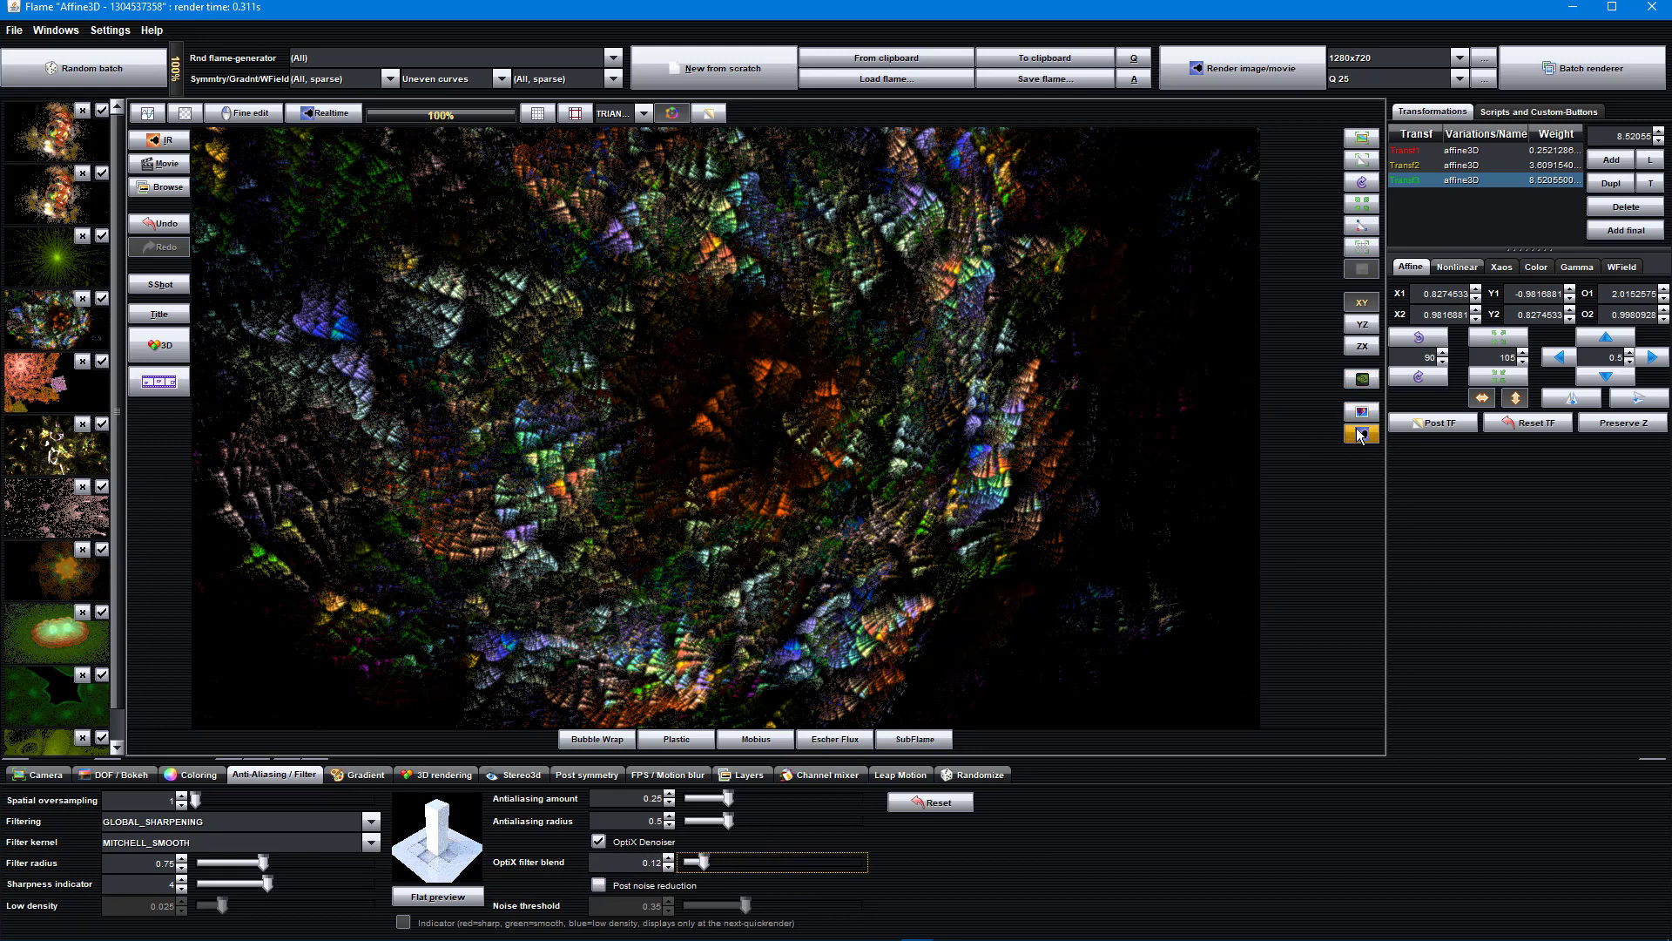
{"action": "left_click", "coordinate": [1363, 378]}
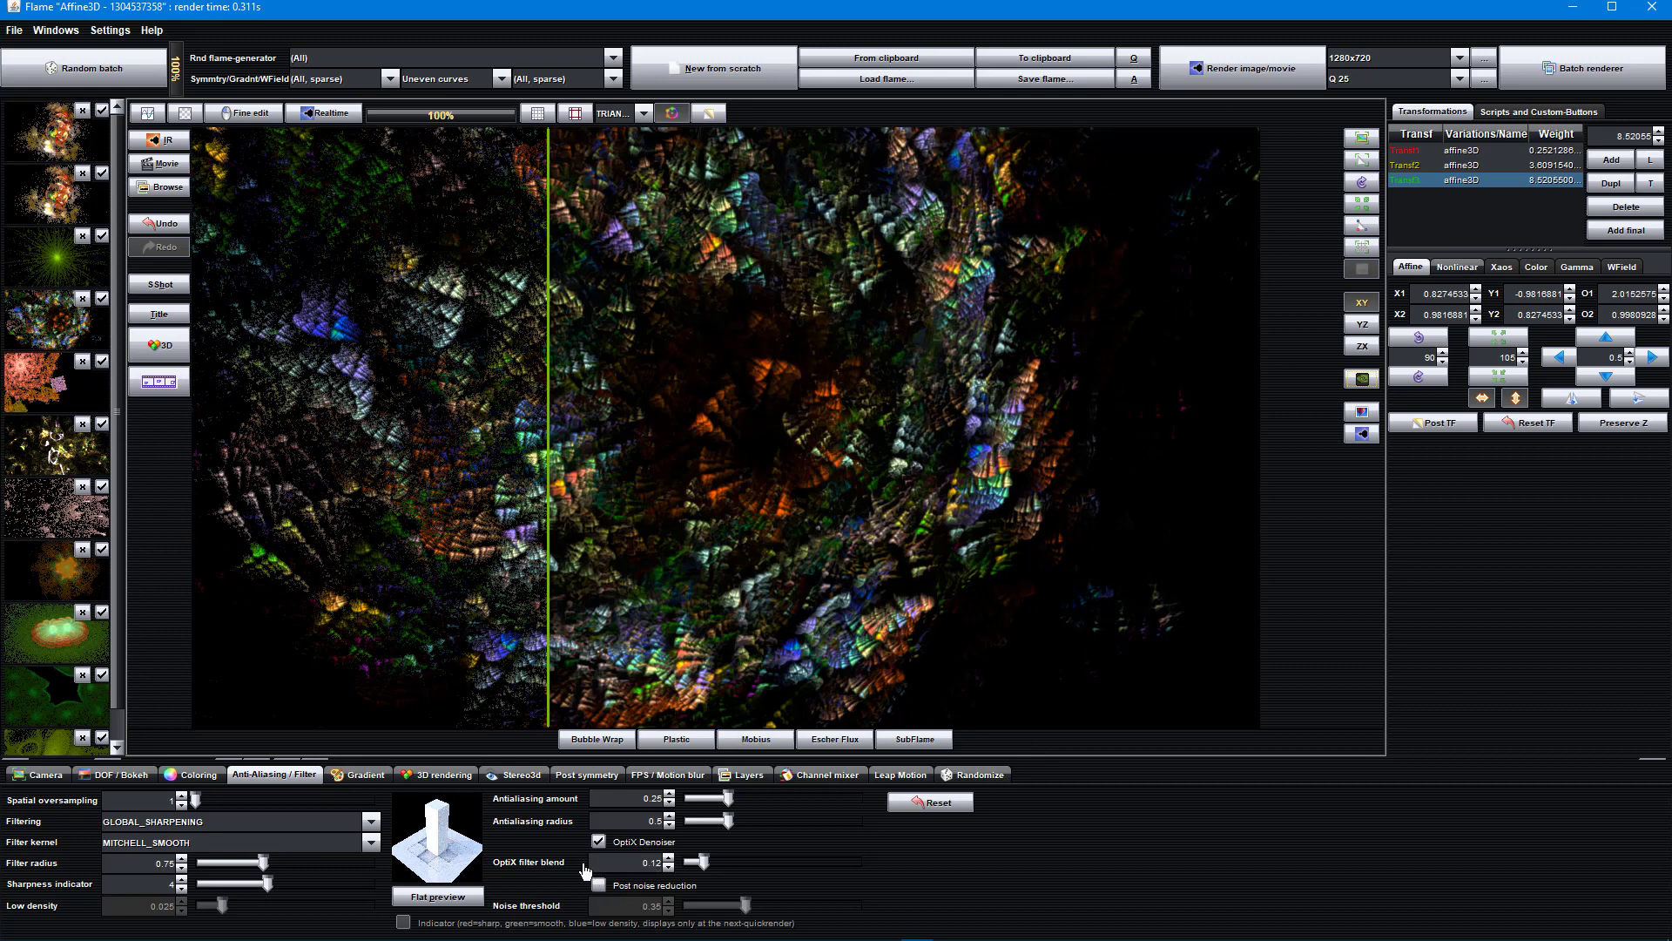
{"action": "left_click_drag", "start_coordinate": [582, 868], "coordinate": [586, 874]}
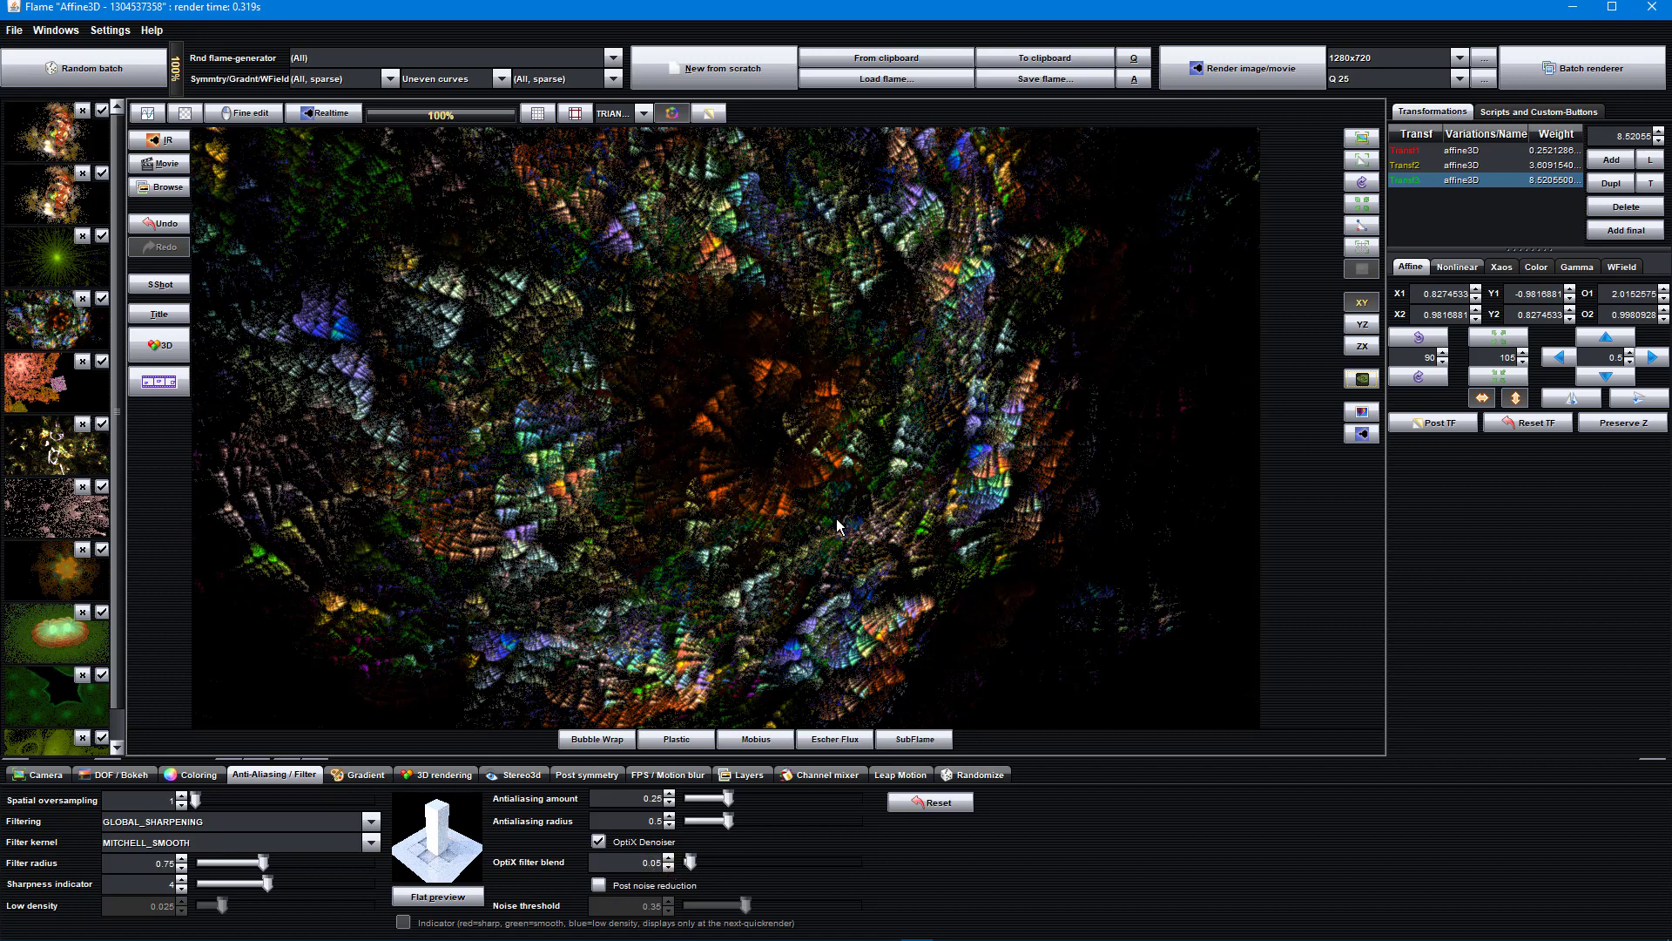
Step: Look through the preferences list, including the editor preview and render quality settings, and close it without changes
{"action": "left_click", "coordinate": [104, 33]}
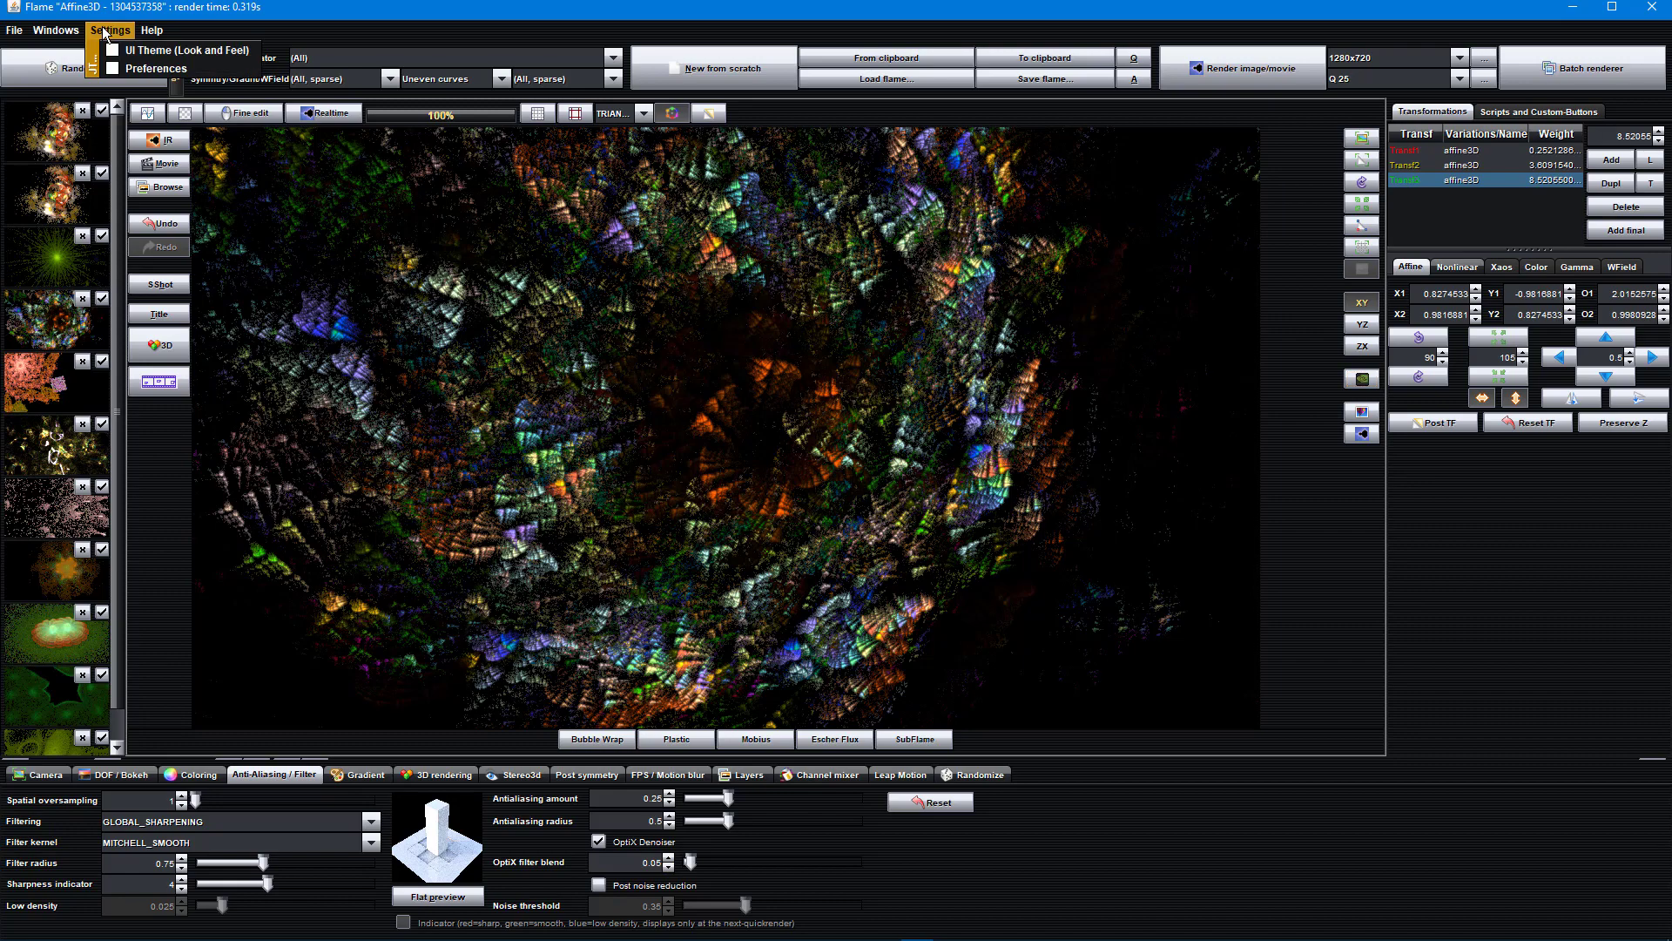
{"action": "left_click", "coordinate": [152, 69]}
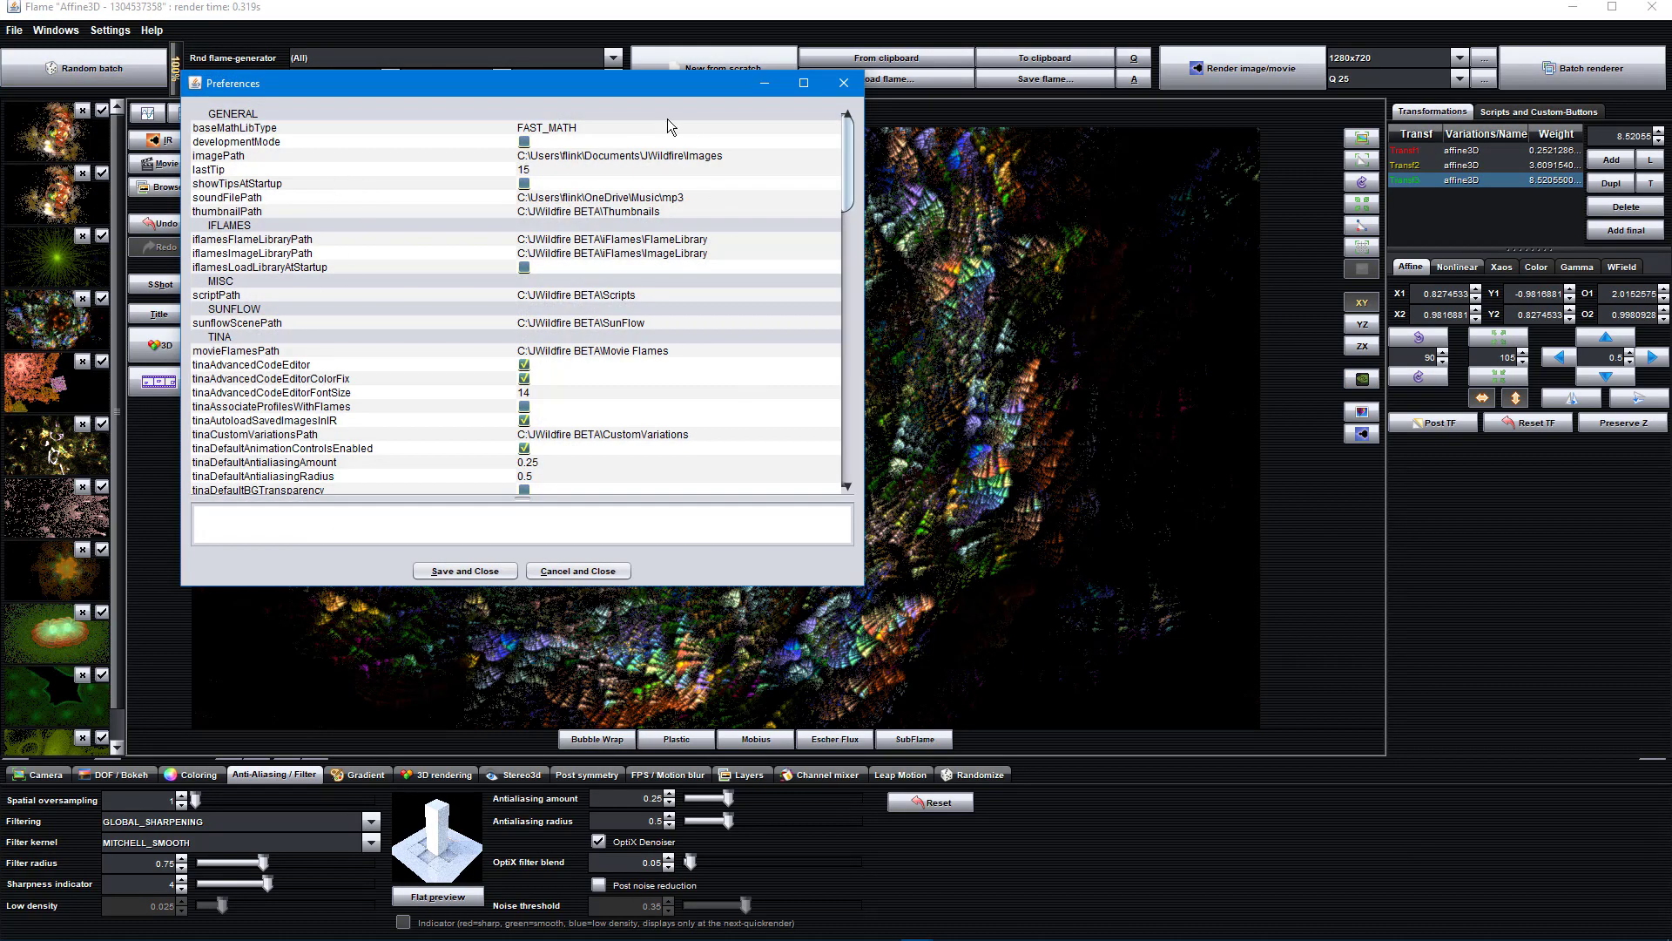
{"action": "left_click_drag", "start_coordinate": [852, 191], "coordinate": [849, 128]}
{"action": "scroll", "coordinate": [784, 202], "scroll_direction": "down", "scroll_amount": 4}
{"action": "scroll", "coordinate": [787, 202], "scroll_direction": "down", "scroll_amount": 15}
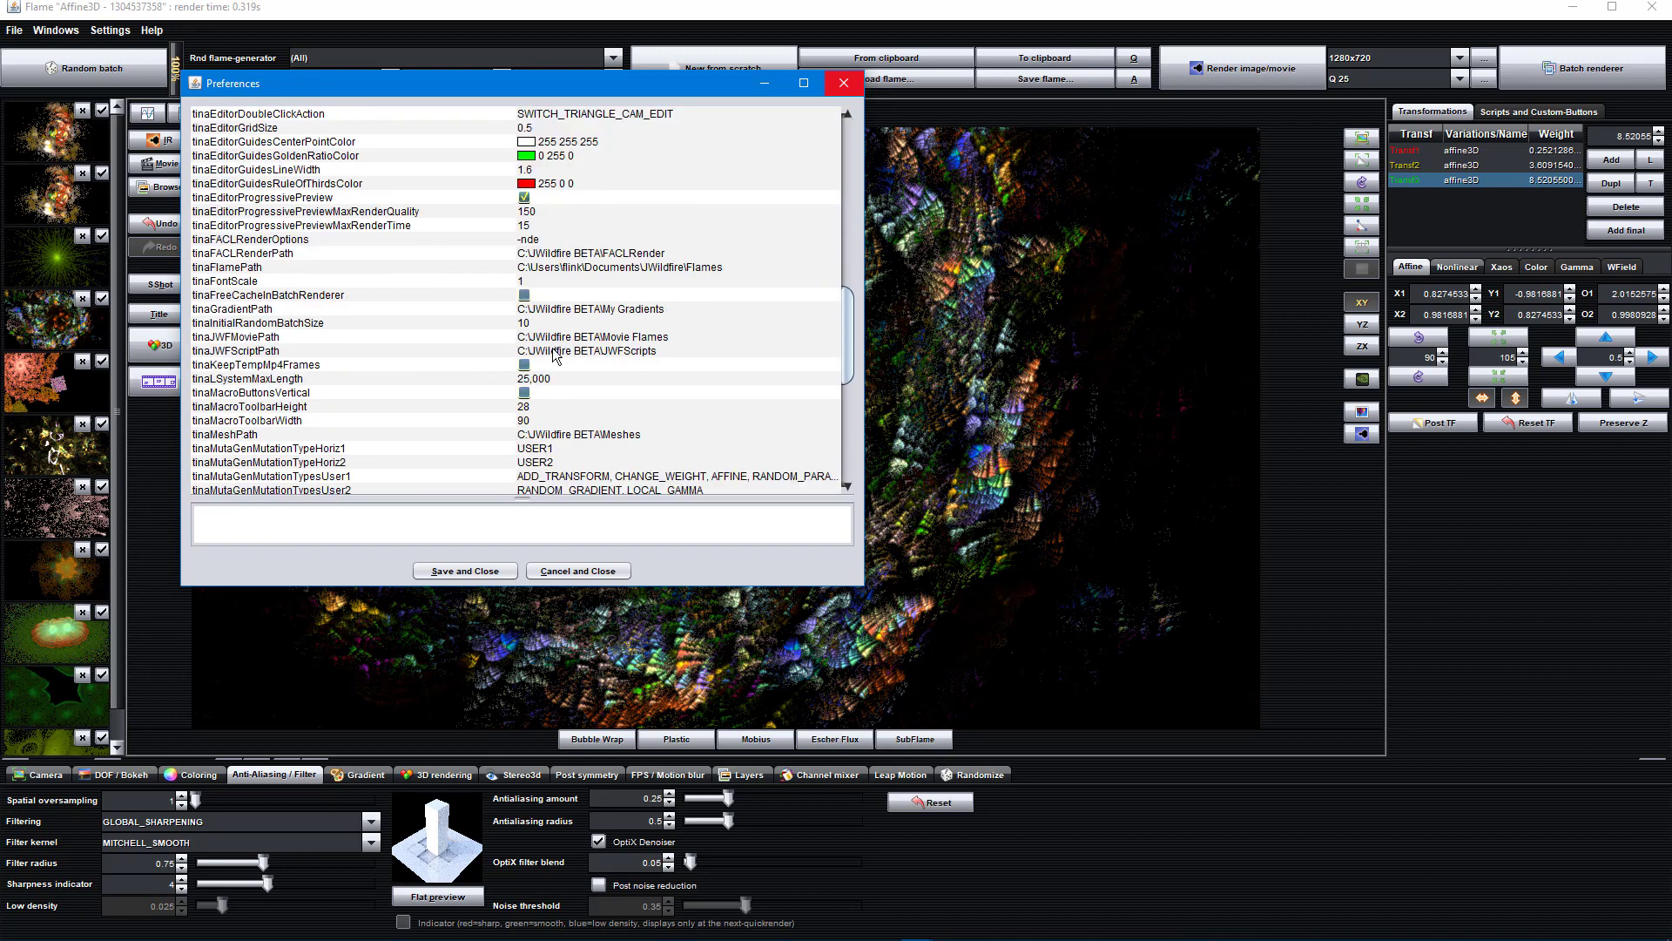
{"action": "scroll", "coordinate": [614, 466], "scroll_direction": "down", "scroll_amount": 6}
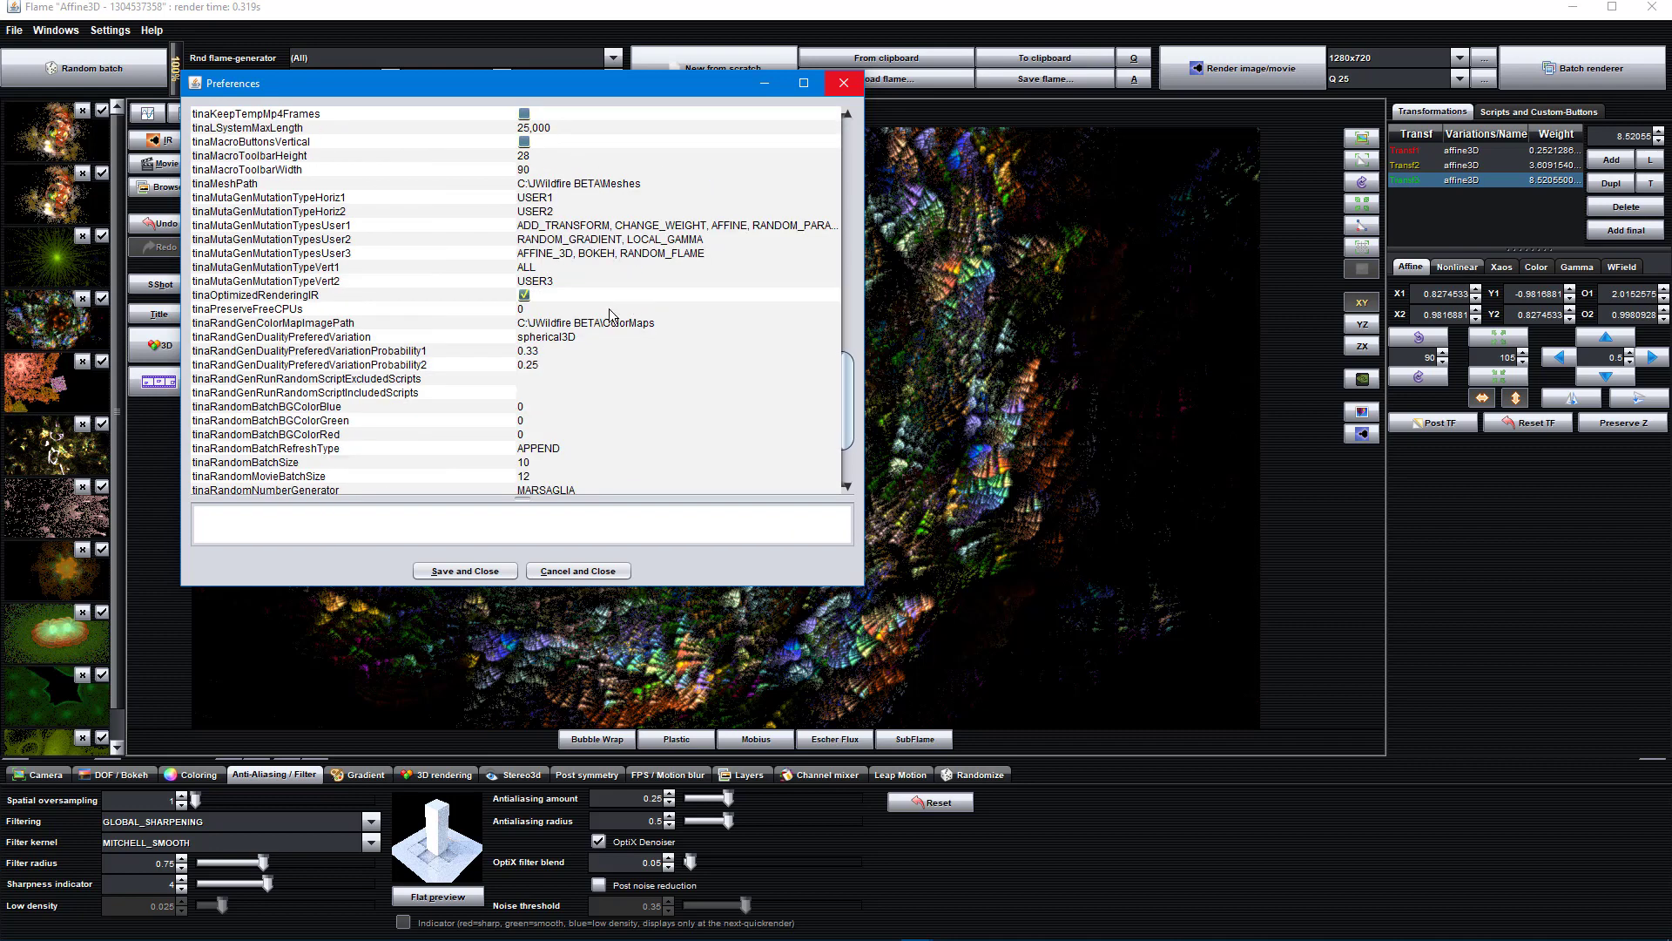
{"action": "scroll", "coordinate": [592, 344], "scroll_direction": "down", "scroll_amount": 3}
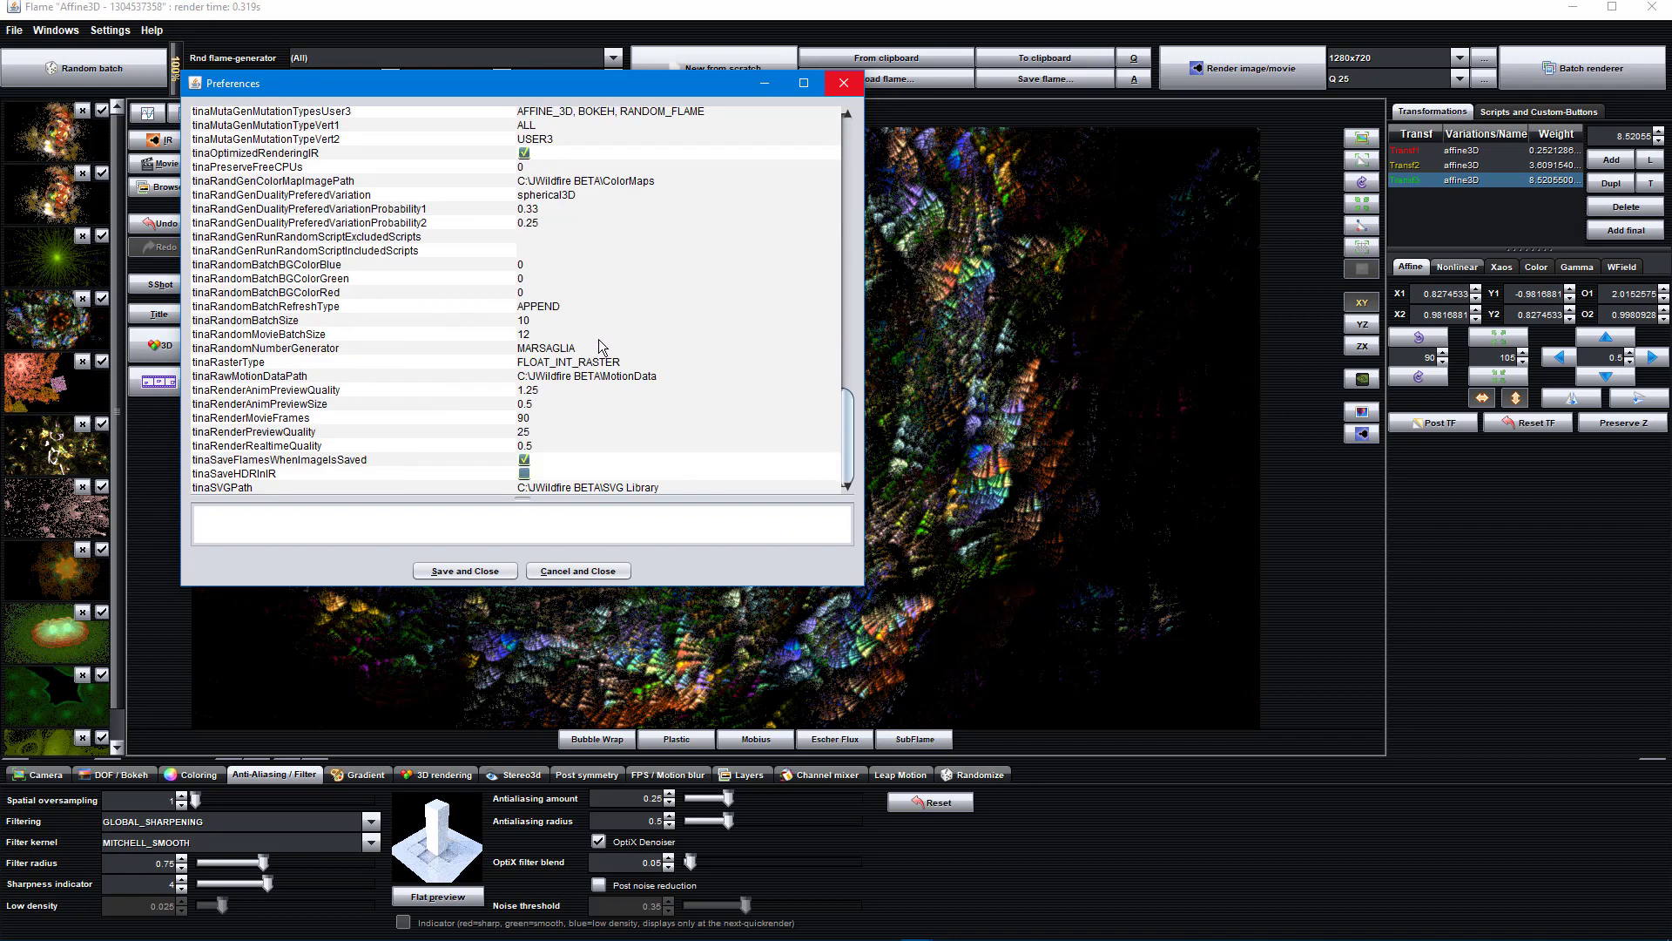
{"action": "scroll", "coordinate": [599, 345], "scroll_direction": "up", "scroll_amount": 10}
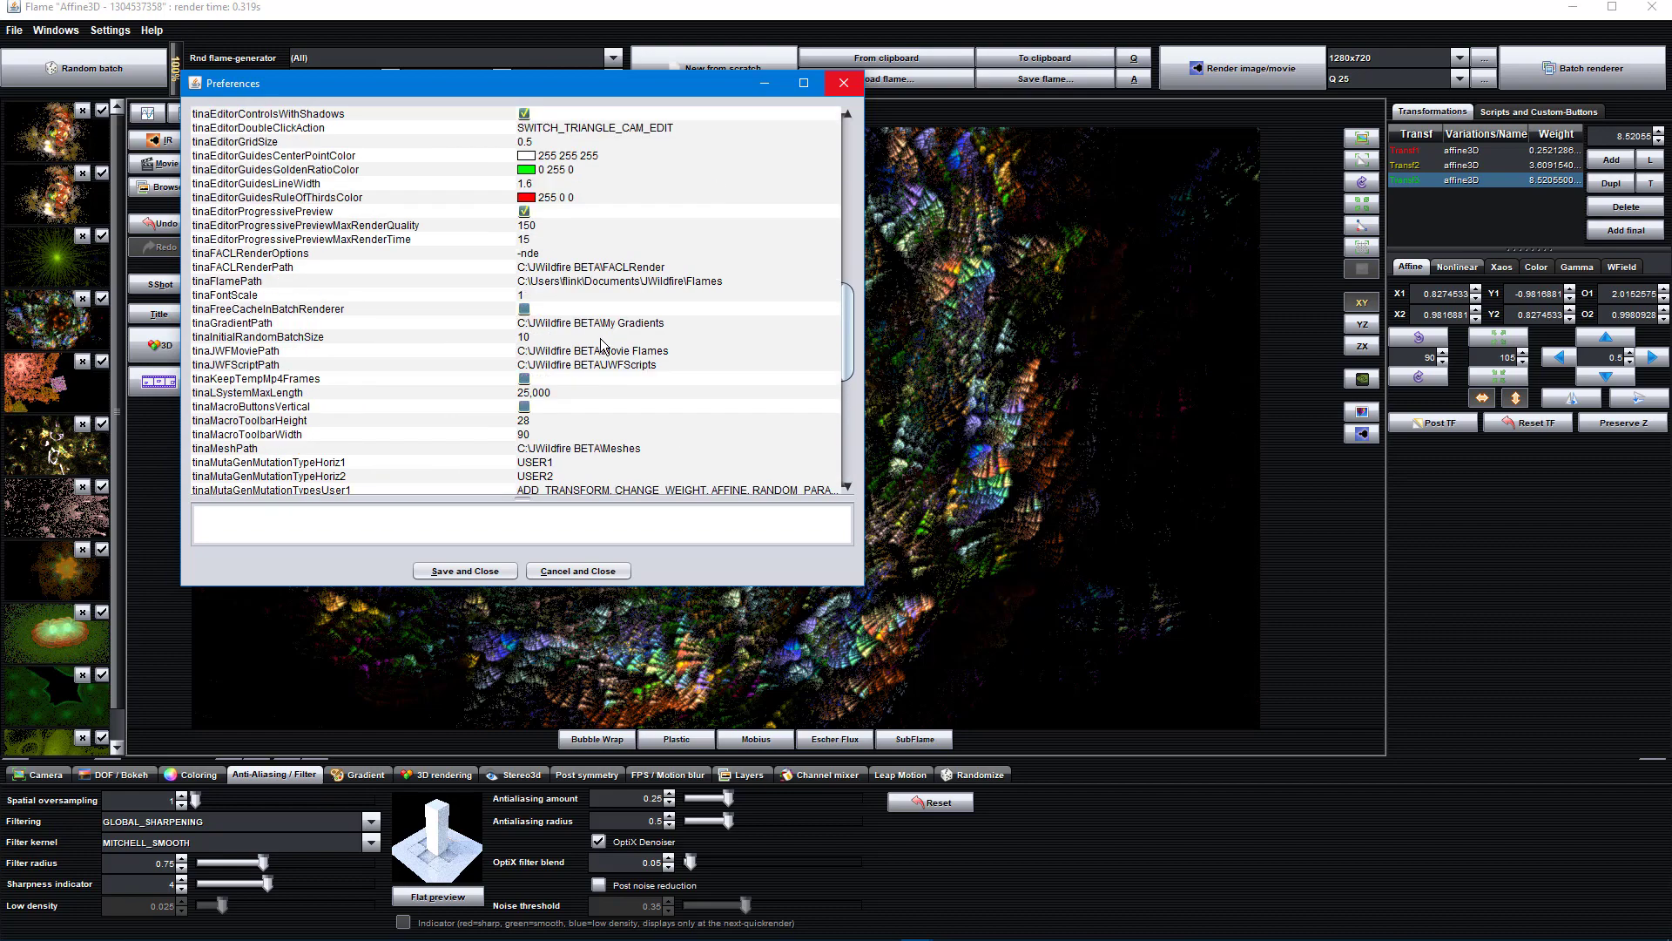
{"action": "scroll", "coordinate": [601, 345], "scroll_direction": "up", "scroll_amount": 15}
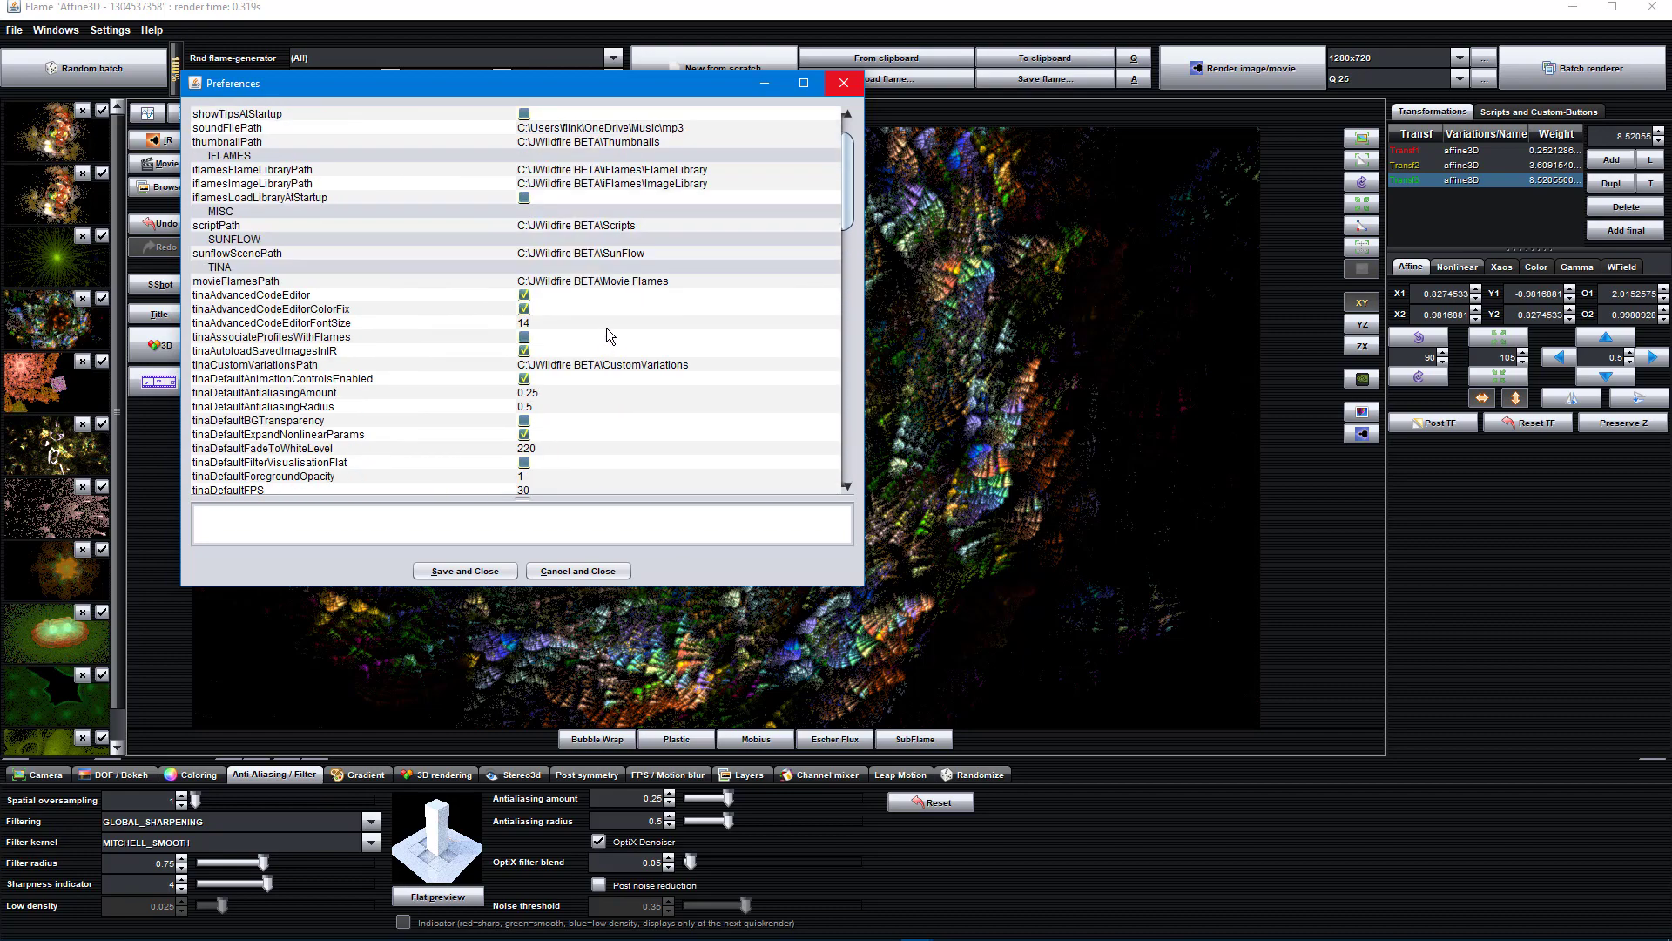
{"action": "left_click", "coordinate": [843, 84]}
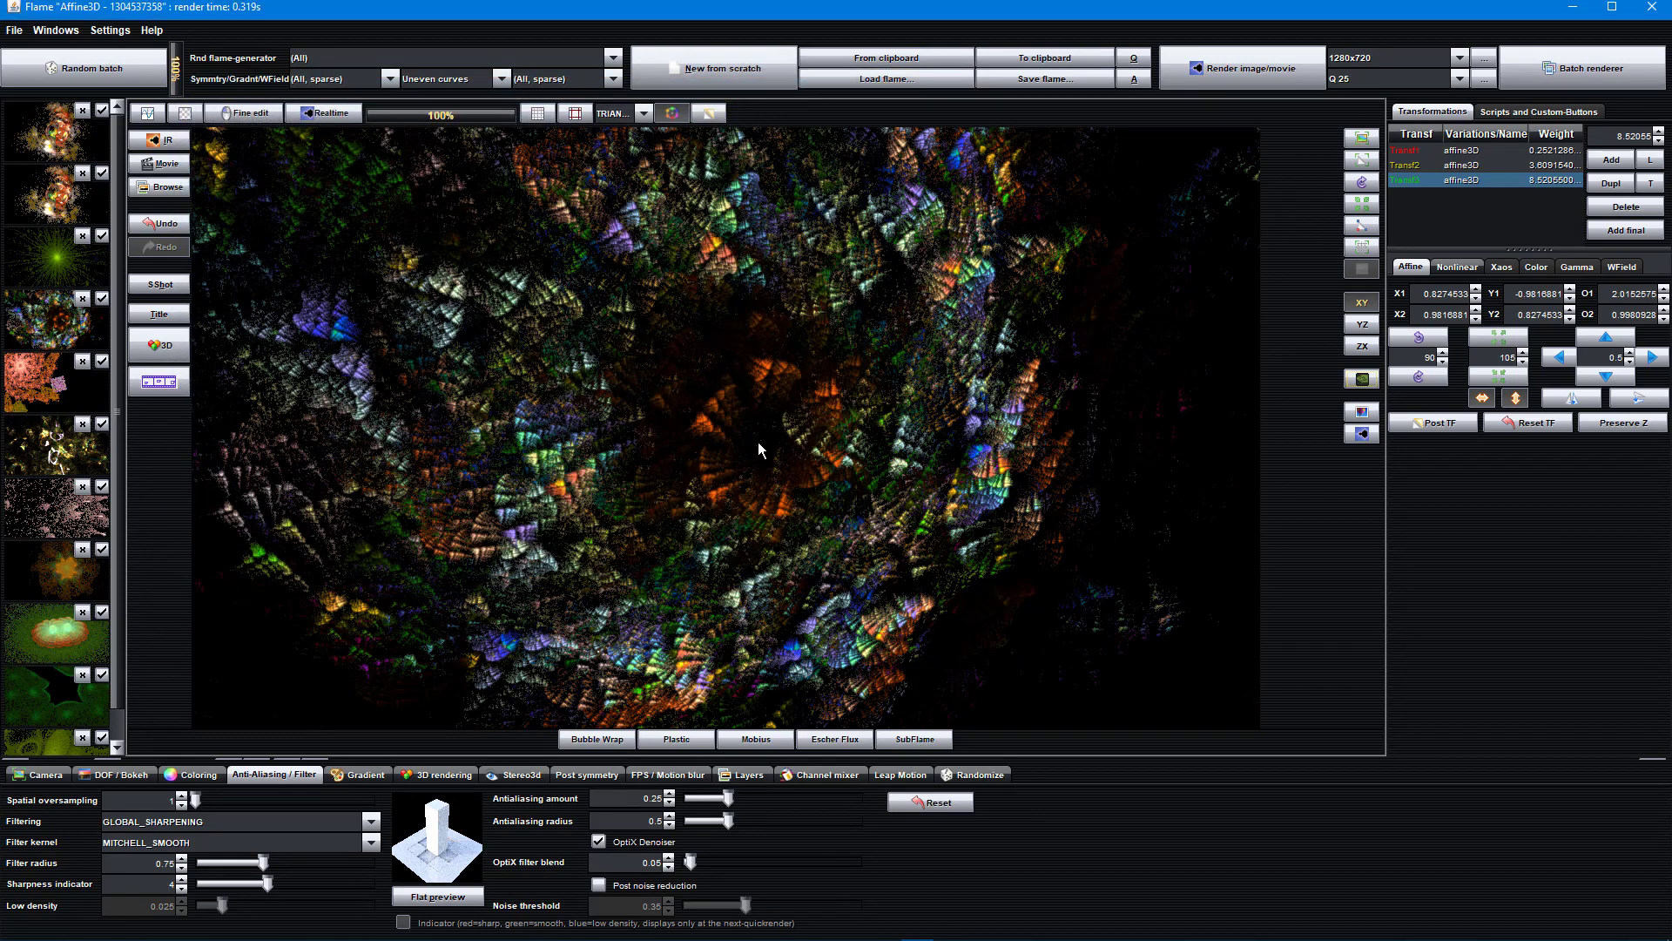
Step: Denoise the preview with OptiX and show the transform triangles on the canvas again
{"action": "left_click", "coordinate": [1365, 383]}
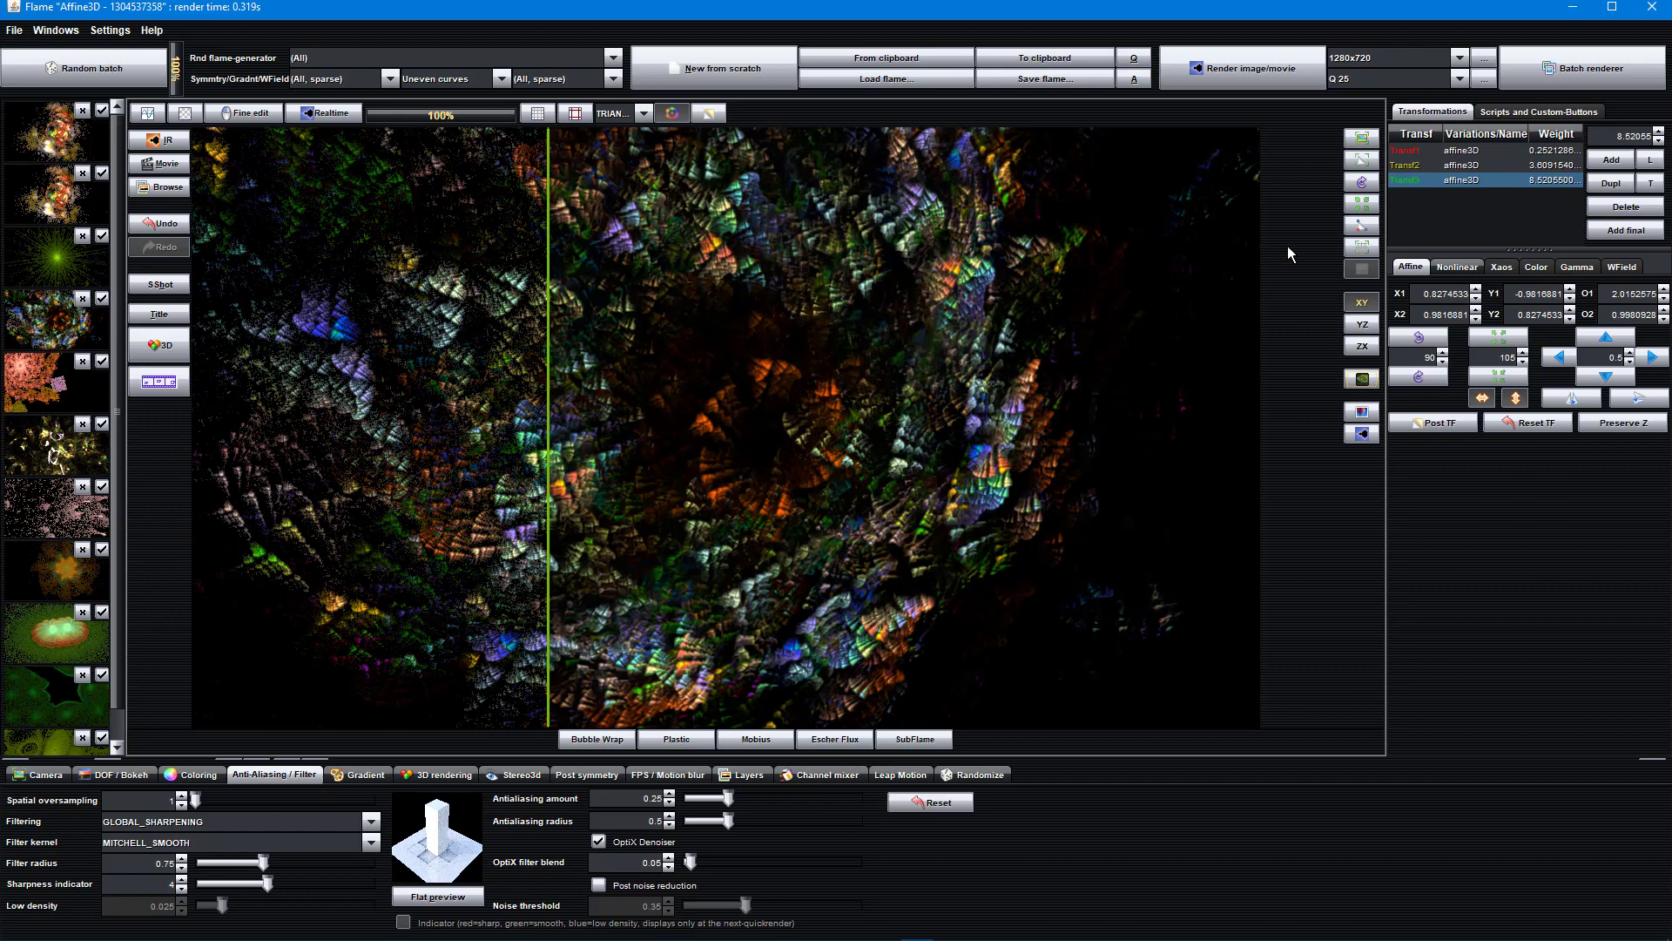
{"action": "left_click", "coordinate": [1363, 170]}
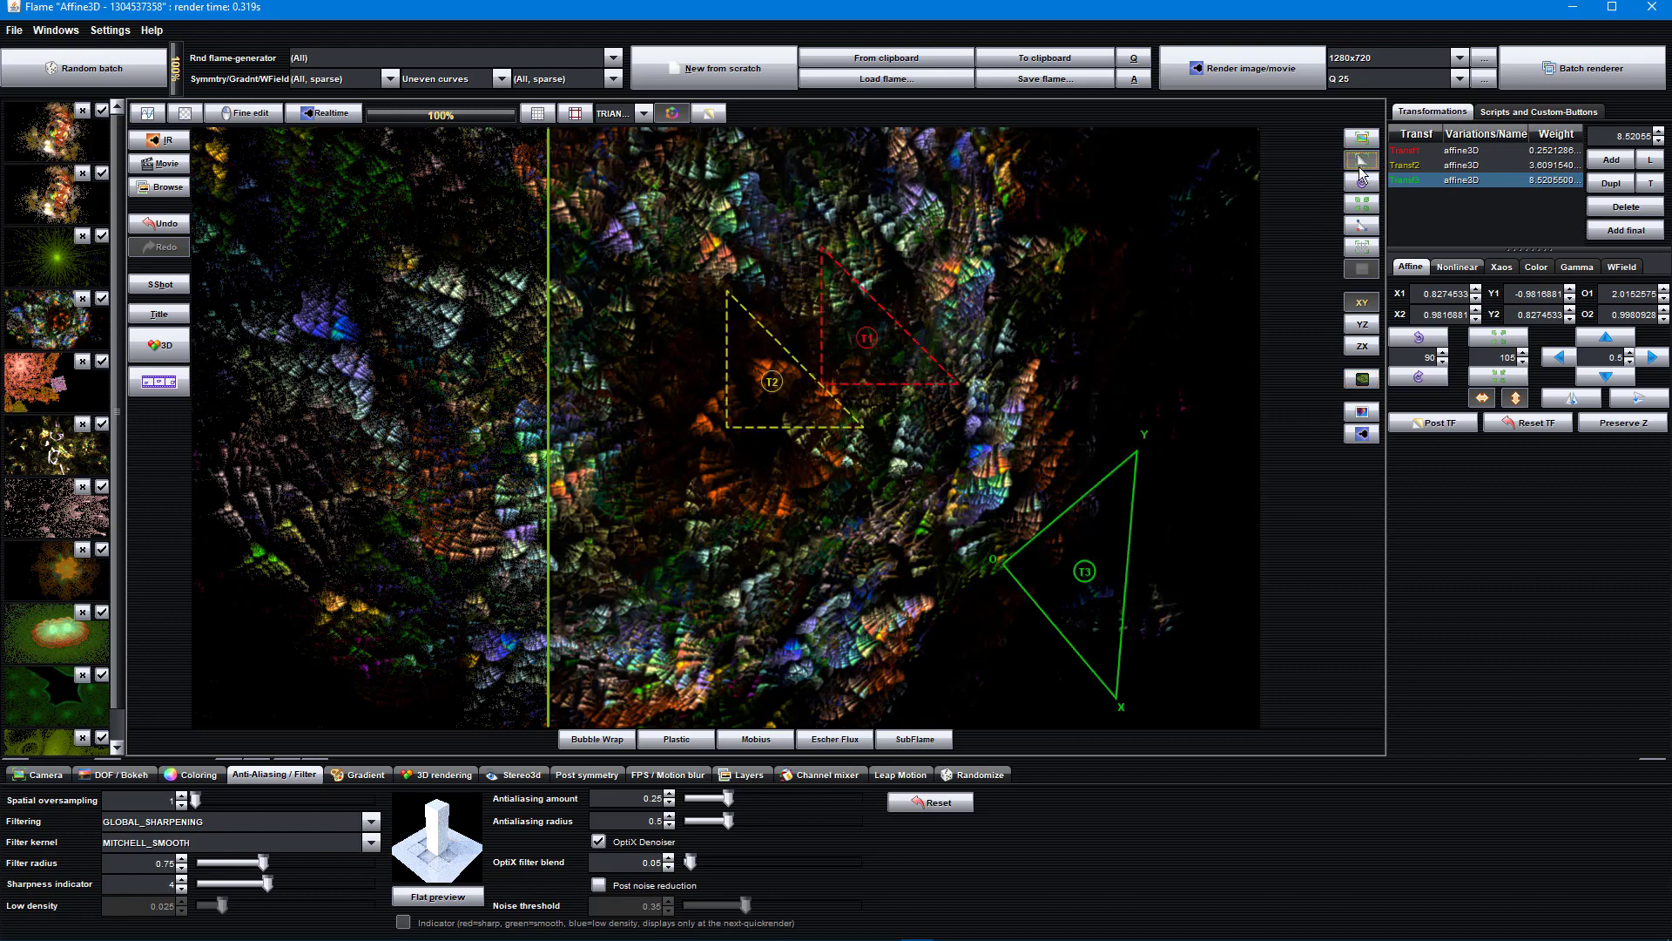
Step: Move the red Transf1 triangle to about O1 3.74, O2 -0.48 and rotate it until X1 is about 0.95
{"action": "left_click", "coordinate": [912, 389]}
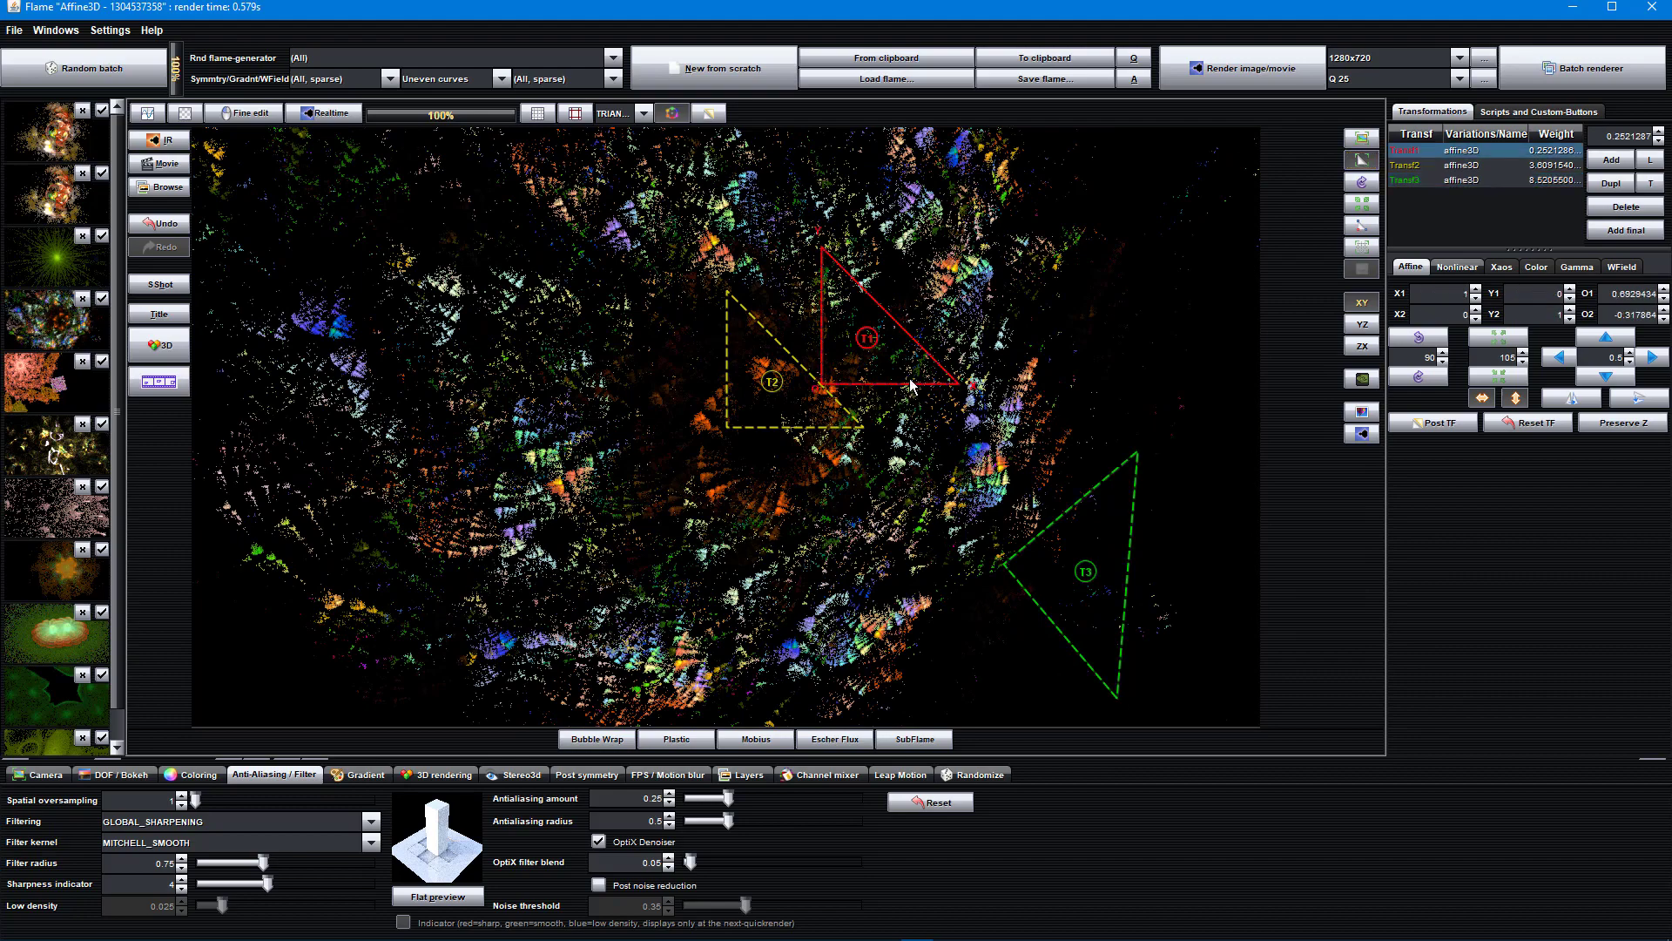
{"action": "left_click_drag", "start_coordinate": [912, 388], "coordinate": [1130, 336]}
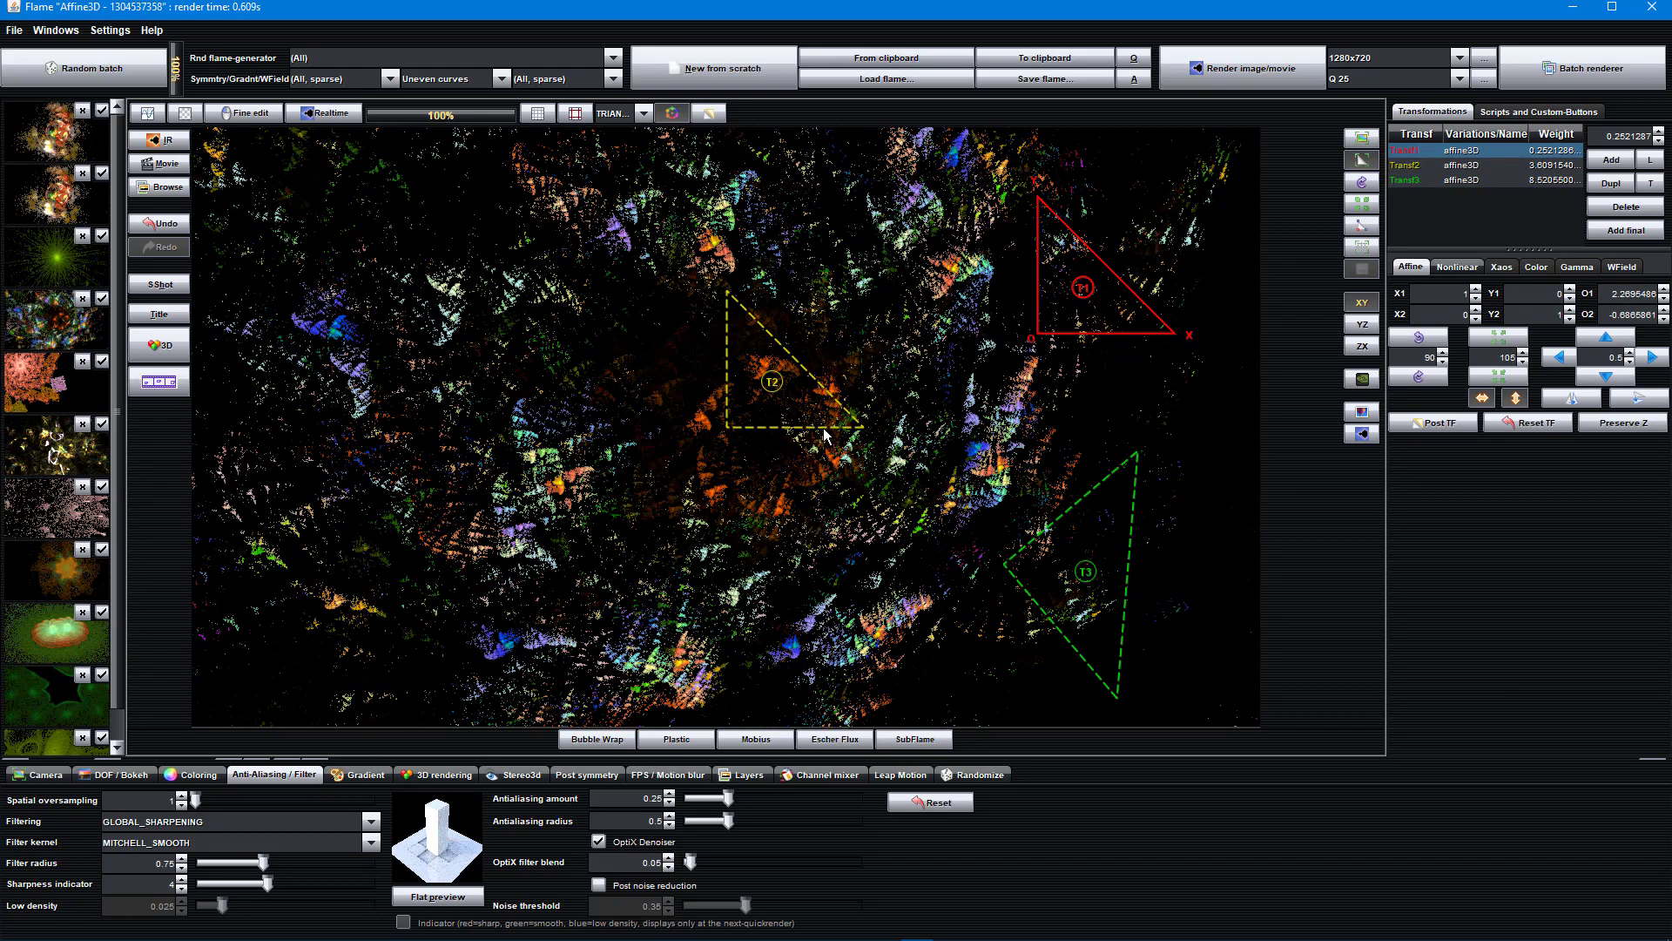
{"action": "left_click_drag", "start_coordinate": [665, 426], "coordinate": [402, 417]}
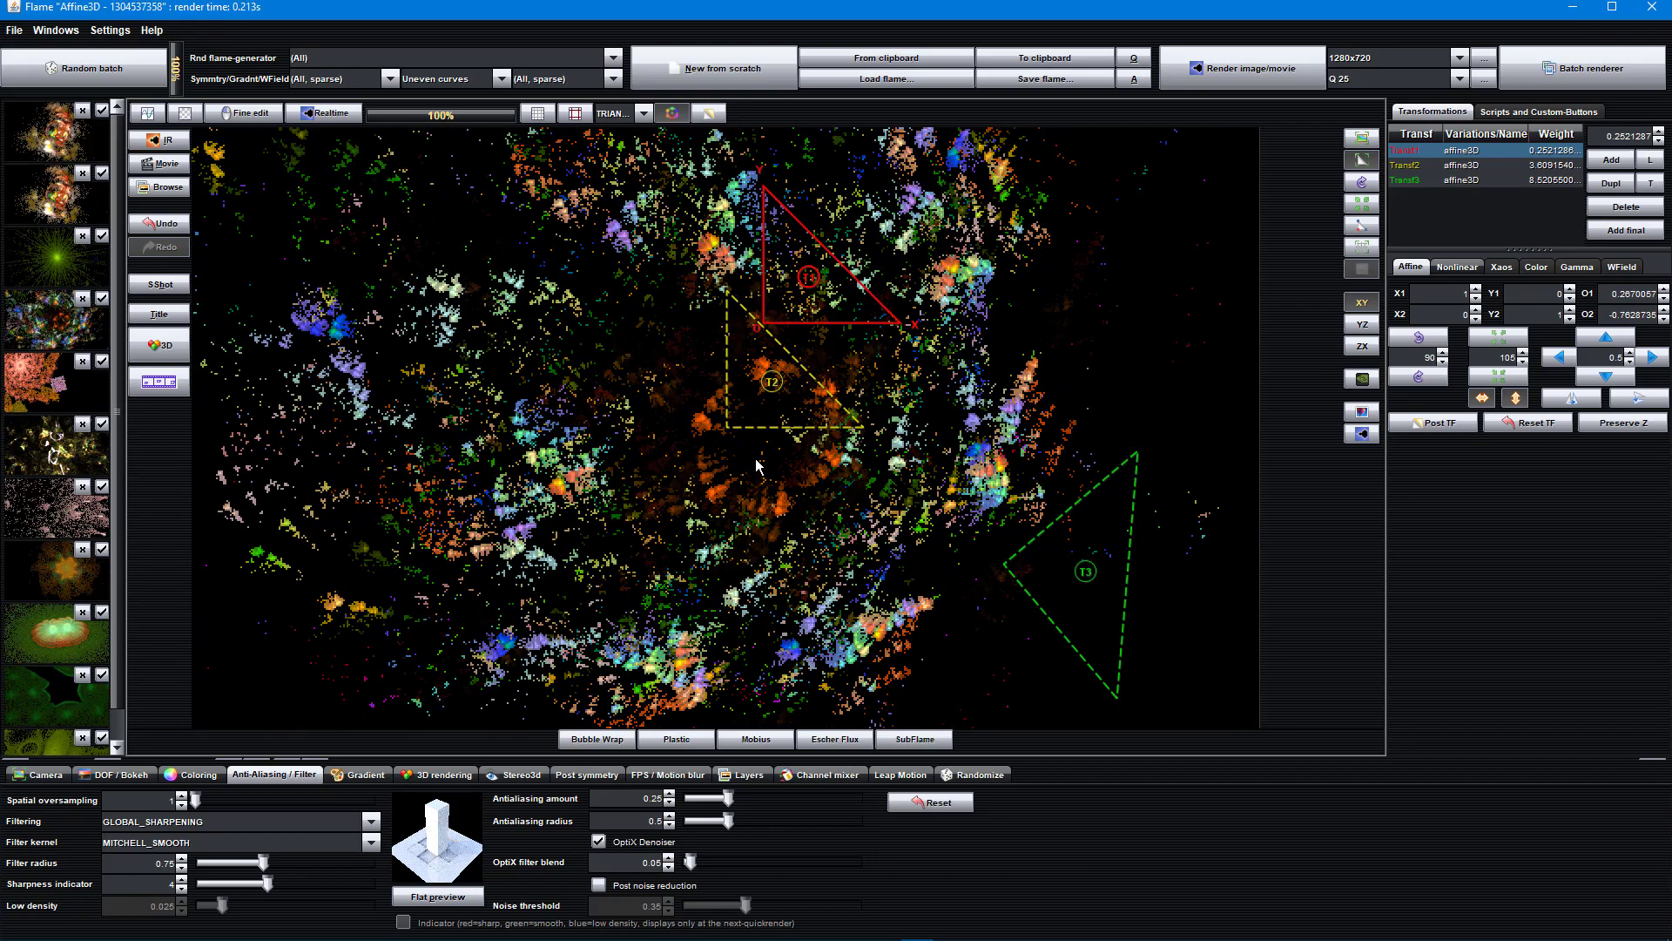
{"action": "left_click_drag", "start_coordinate": [756, 464], "coordinate": [1053, 366]}
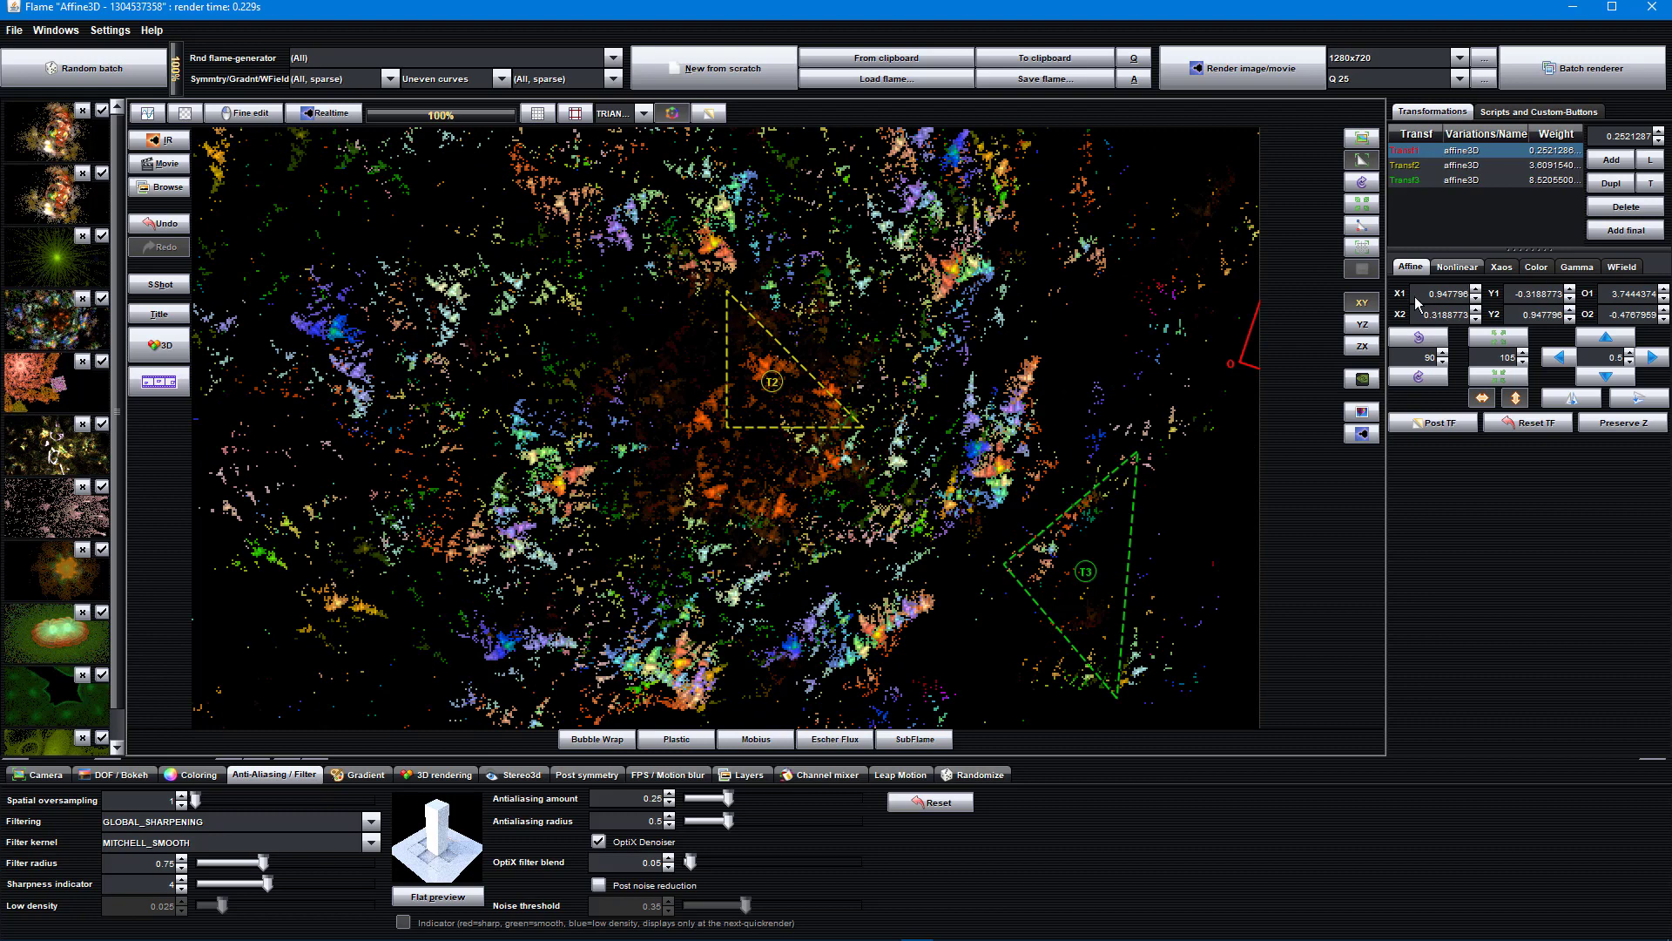
Step: Hide the transform triangles and apply the OptiX denoiser to the quick preview of the edited flame
{"action": "left_click", "coordinate": [1363, 382]}
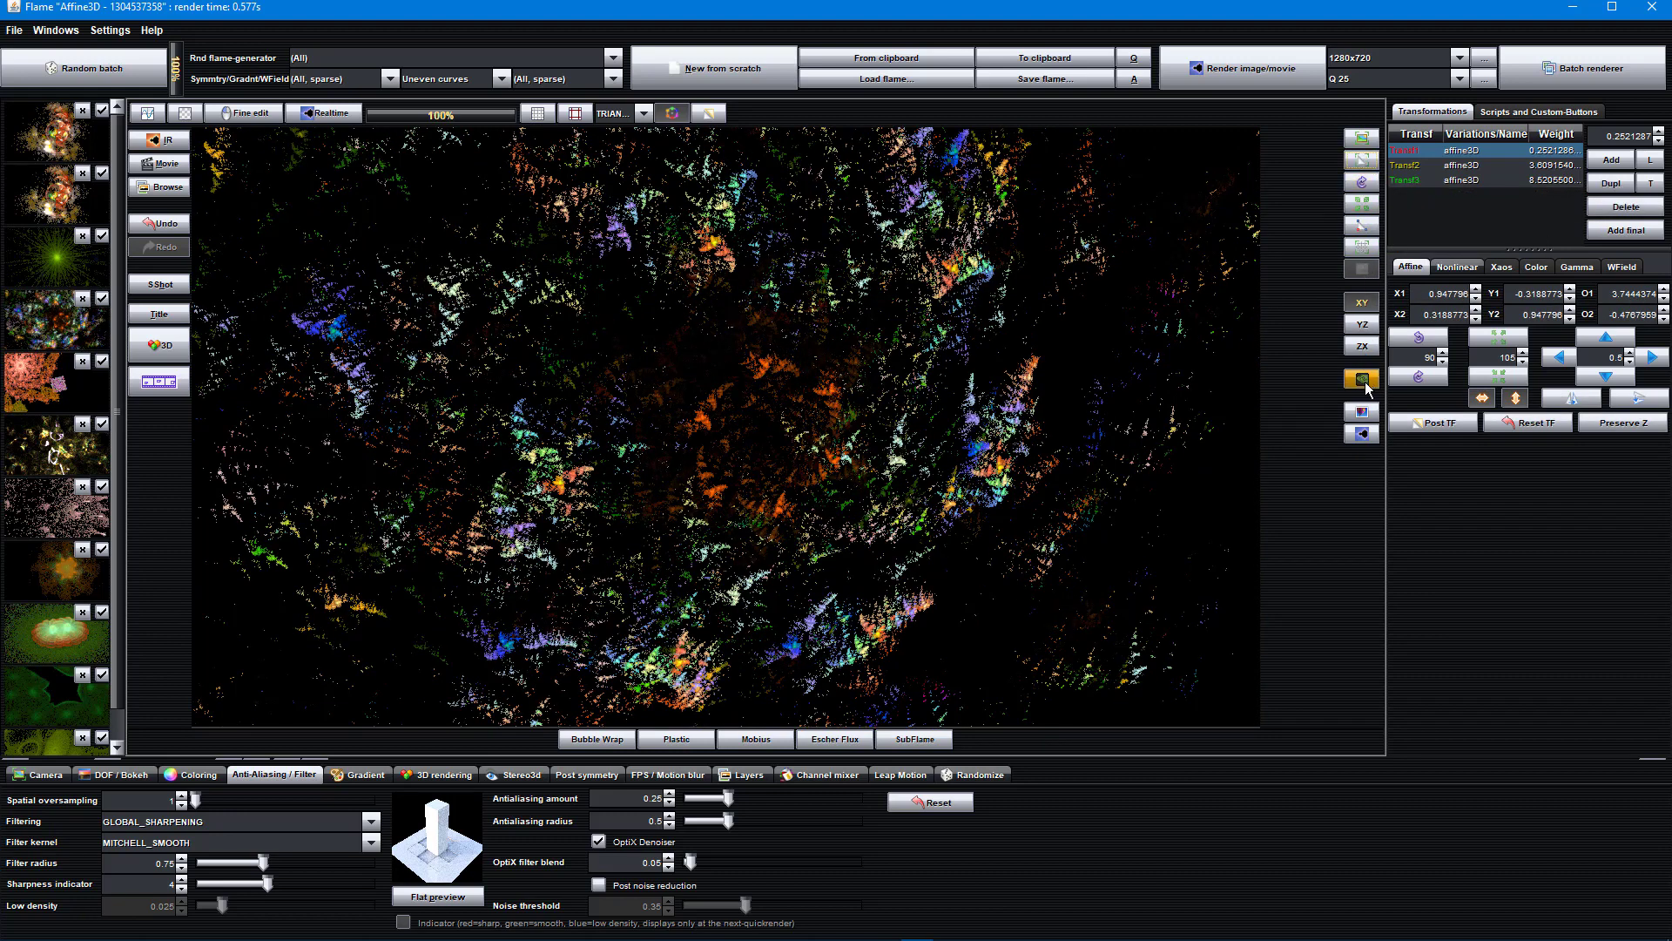
{"action": "left_click", "coordinate": [1371, 167]}
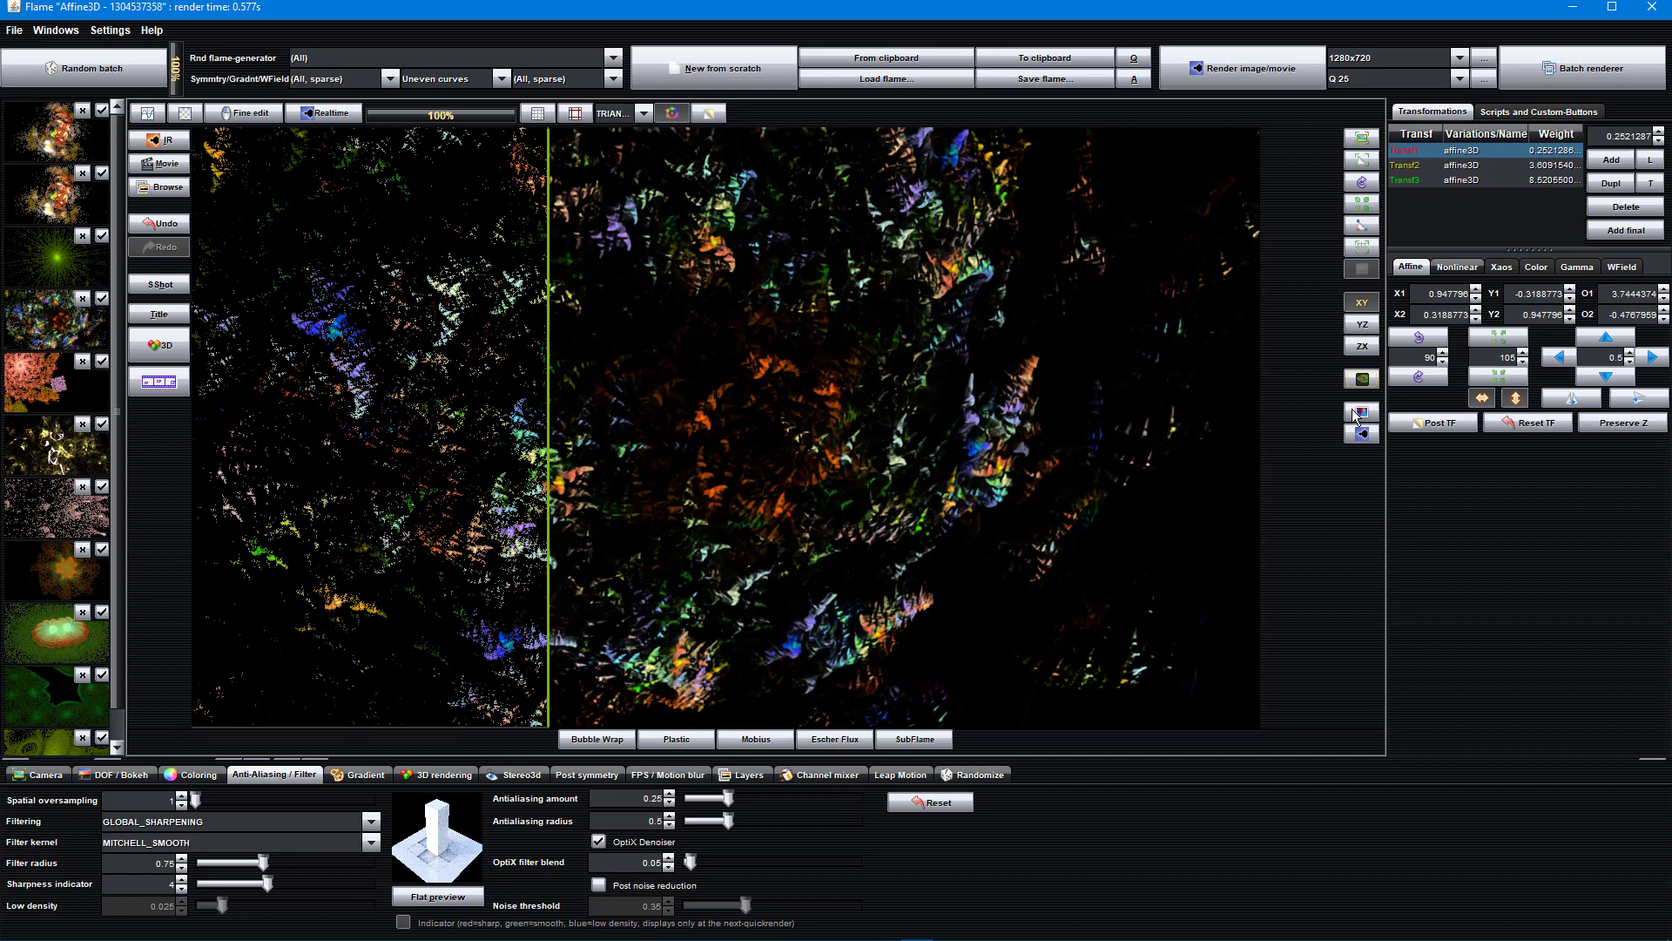
Step: With Realtime turned on, denoise the preview with OptiX and render the full-quality preview
{"action": "left_click", "coordinate": [329, 113]}
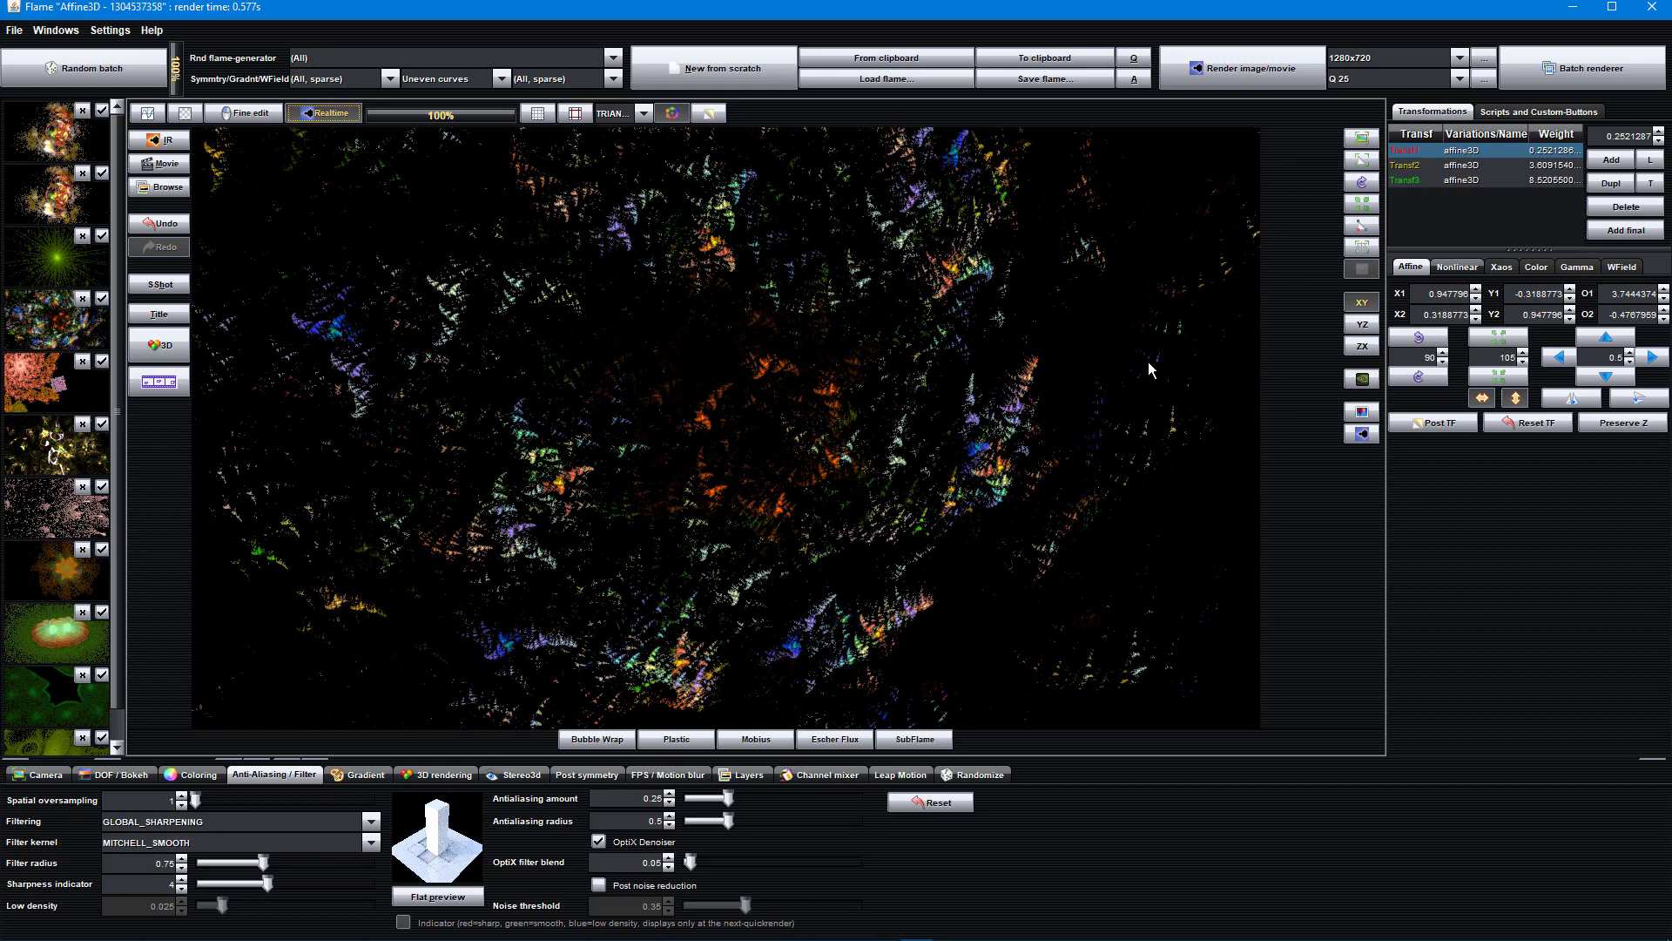
{"action": "left_click", "coordinate": [1363, 381]}
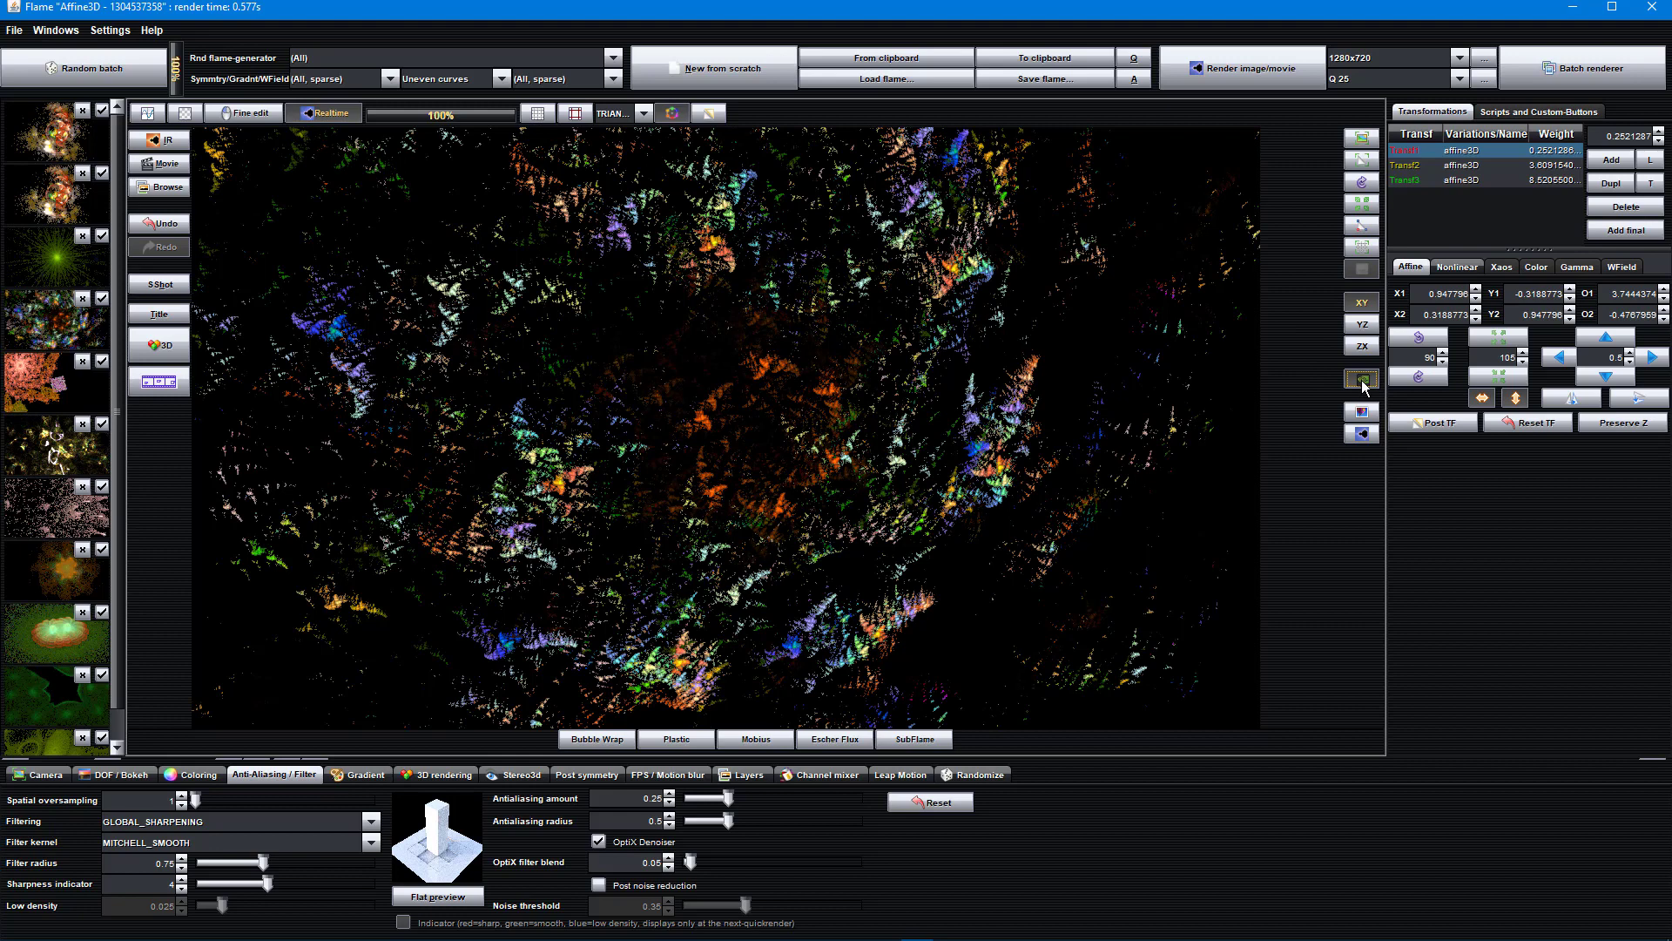
{"action": "left_click", "coordinate": [1364, 433]}
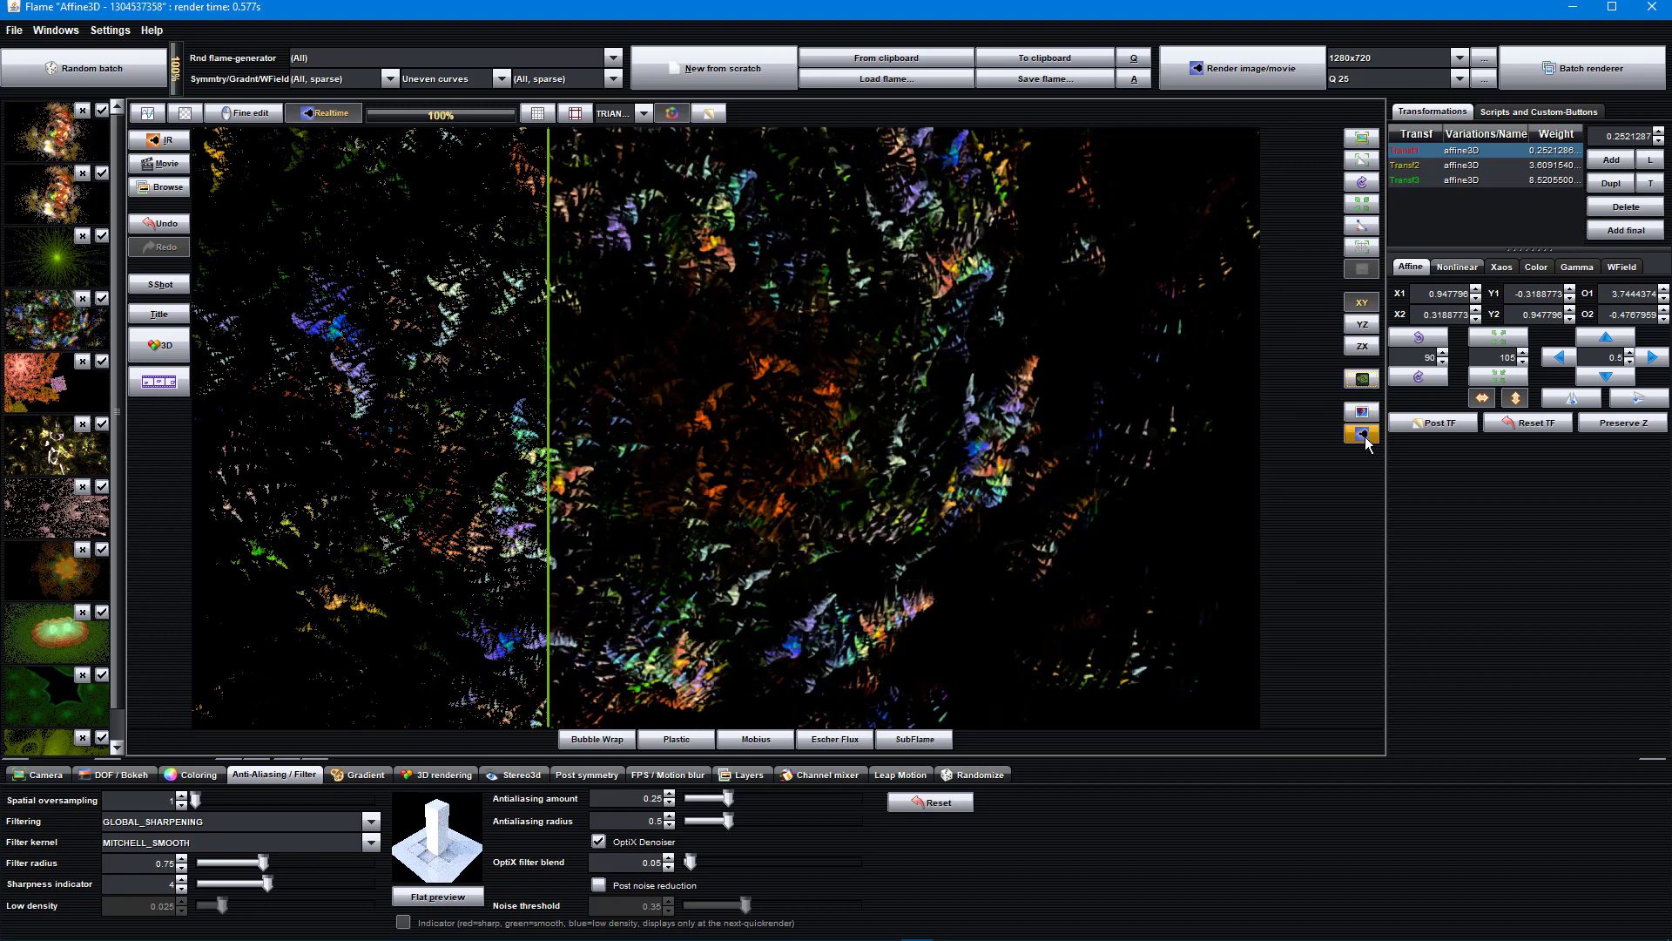
{"action": "left_click", "coordinate": [1364, 434]}
Step: Look through the preferences for the OptiX denoiser defaults and the tinaRenderPreviewQuality setting, and close them without saving
{"action": "left_click", "coordinate": [110, 31]}
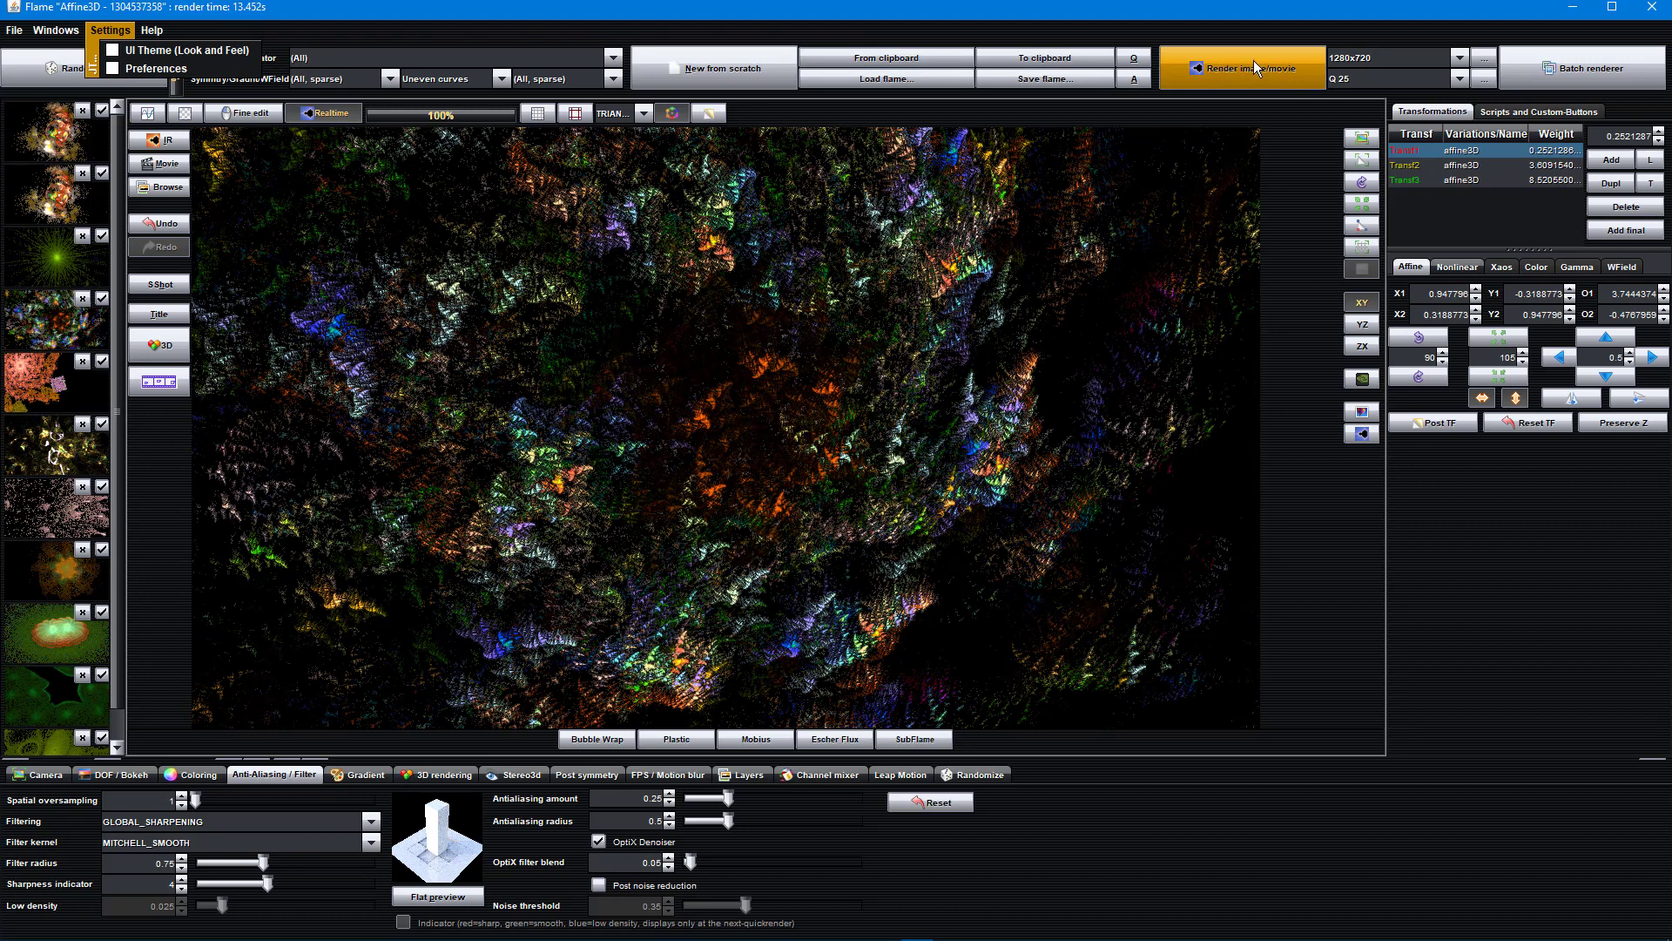
{"action": "left_click", "coordinate": [166, 70]}
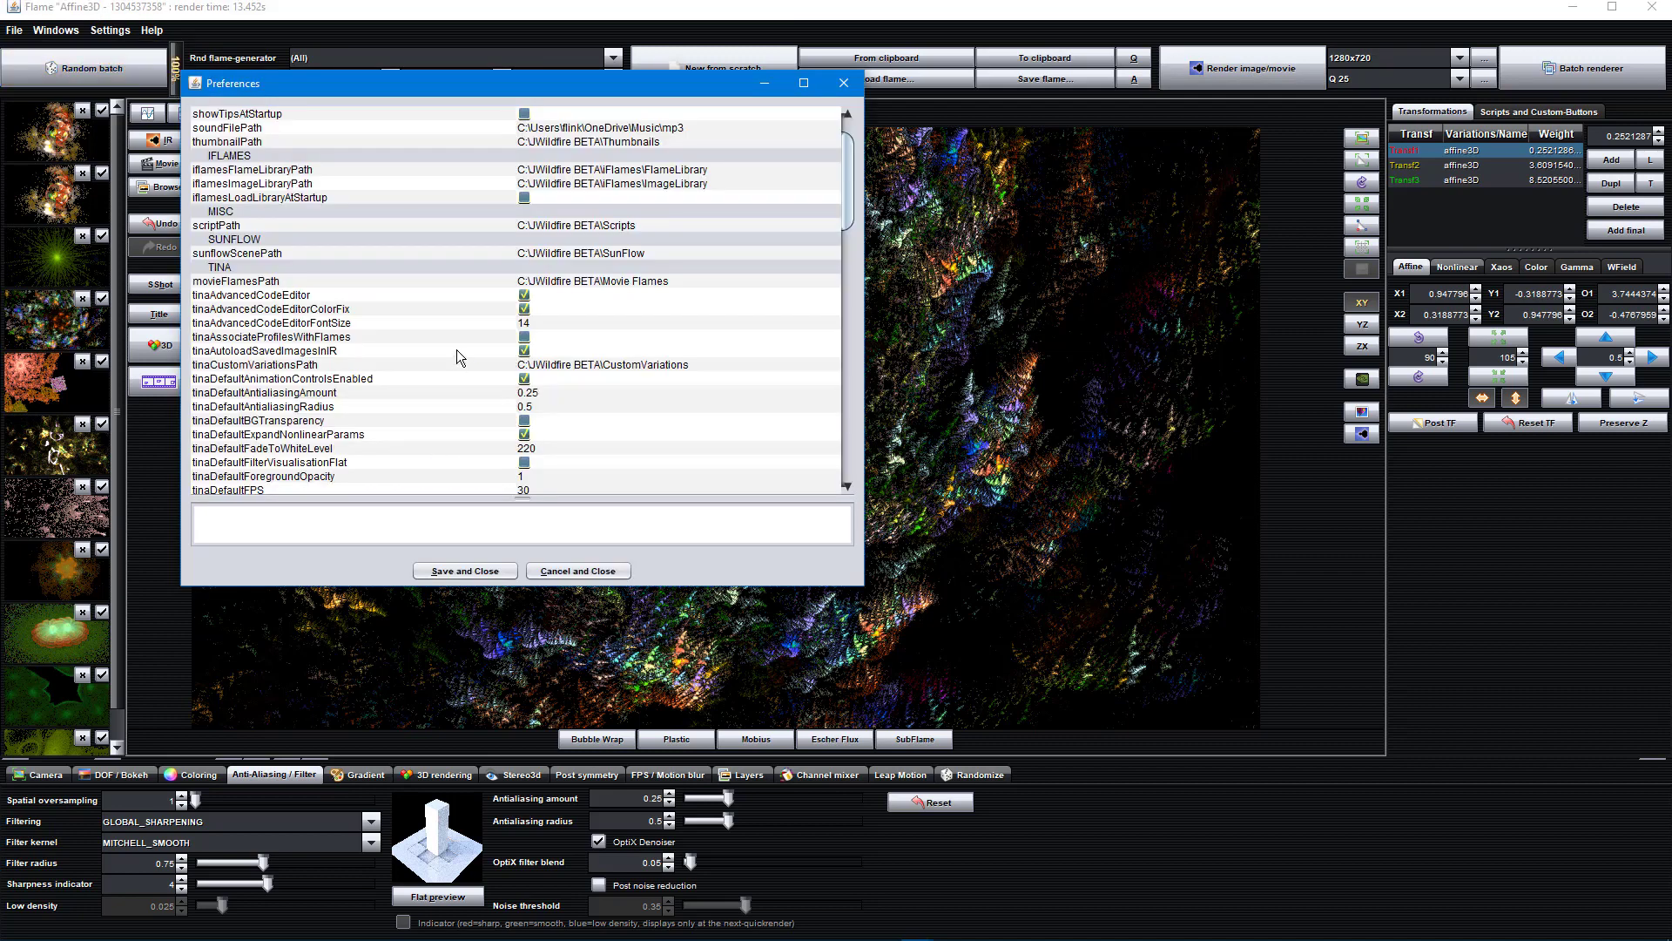
{"action": "scroll", "coordinate": [456, 348], "scroll_direction": "down", "scroll_amount": 6}
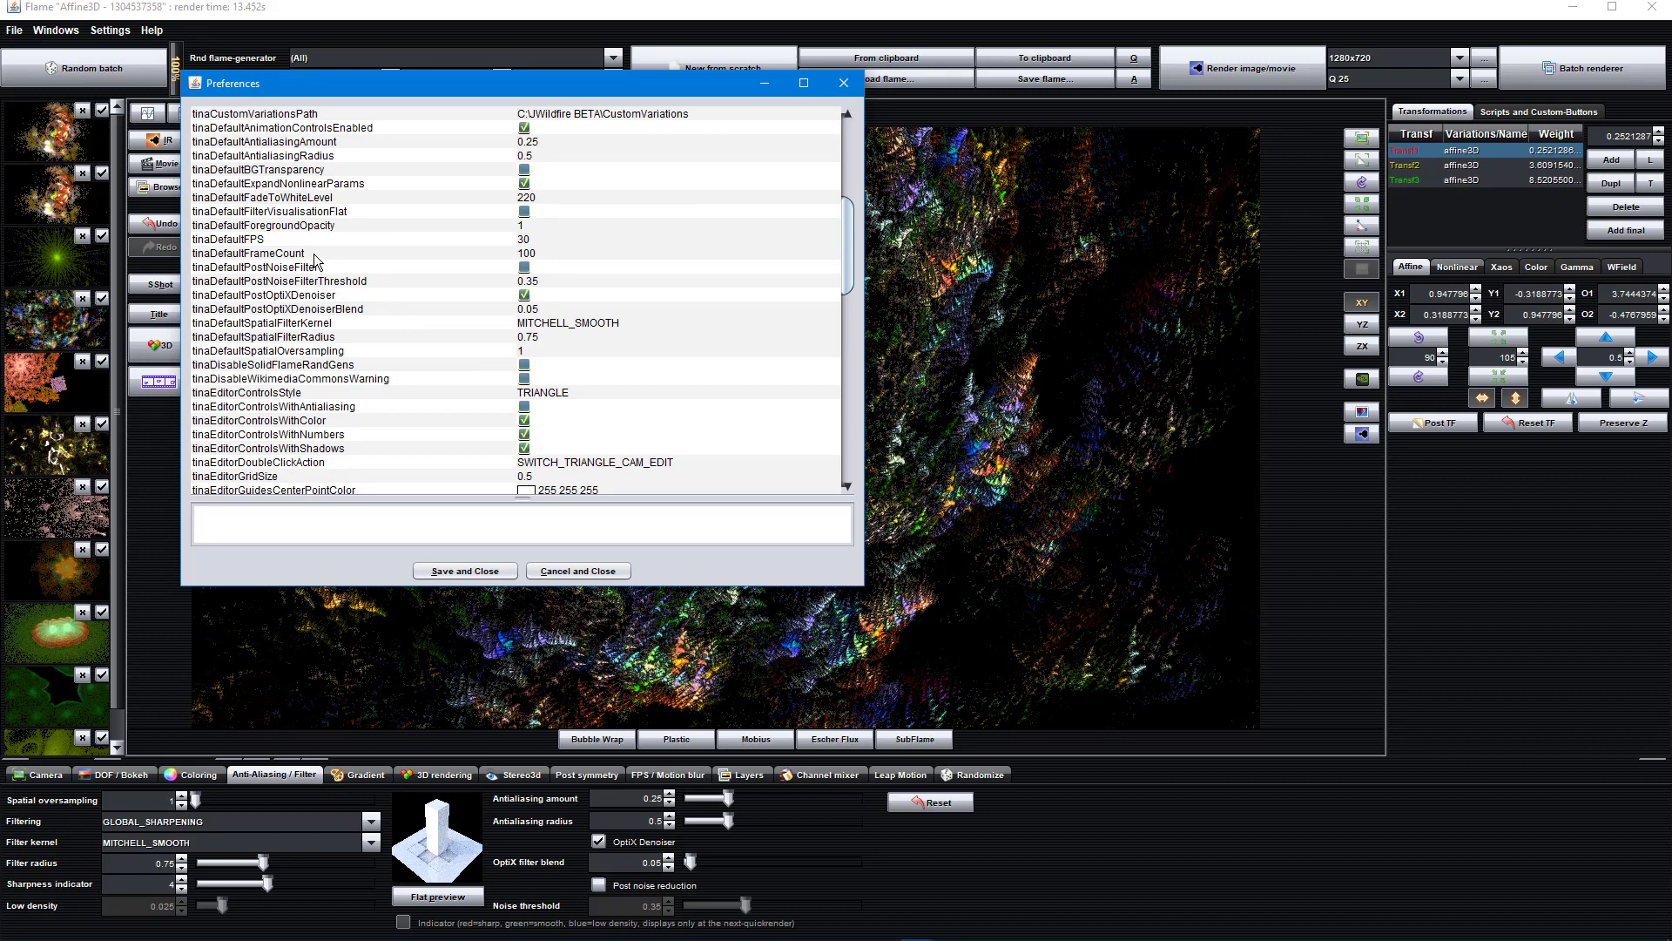
{"action": "scroll", "coordinate": [363, 329], "scroll_direction": "down", "scroll_amount": 2}
{"action": "scroll", "coordinate": [363, 335], "scroll_direction": "down", "scroll_amount": 2}
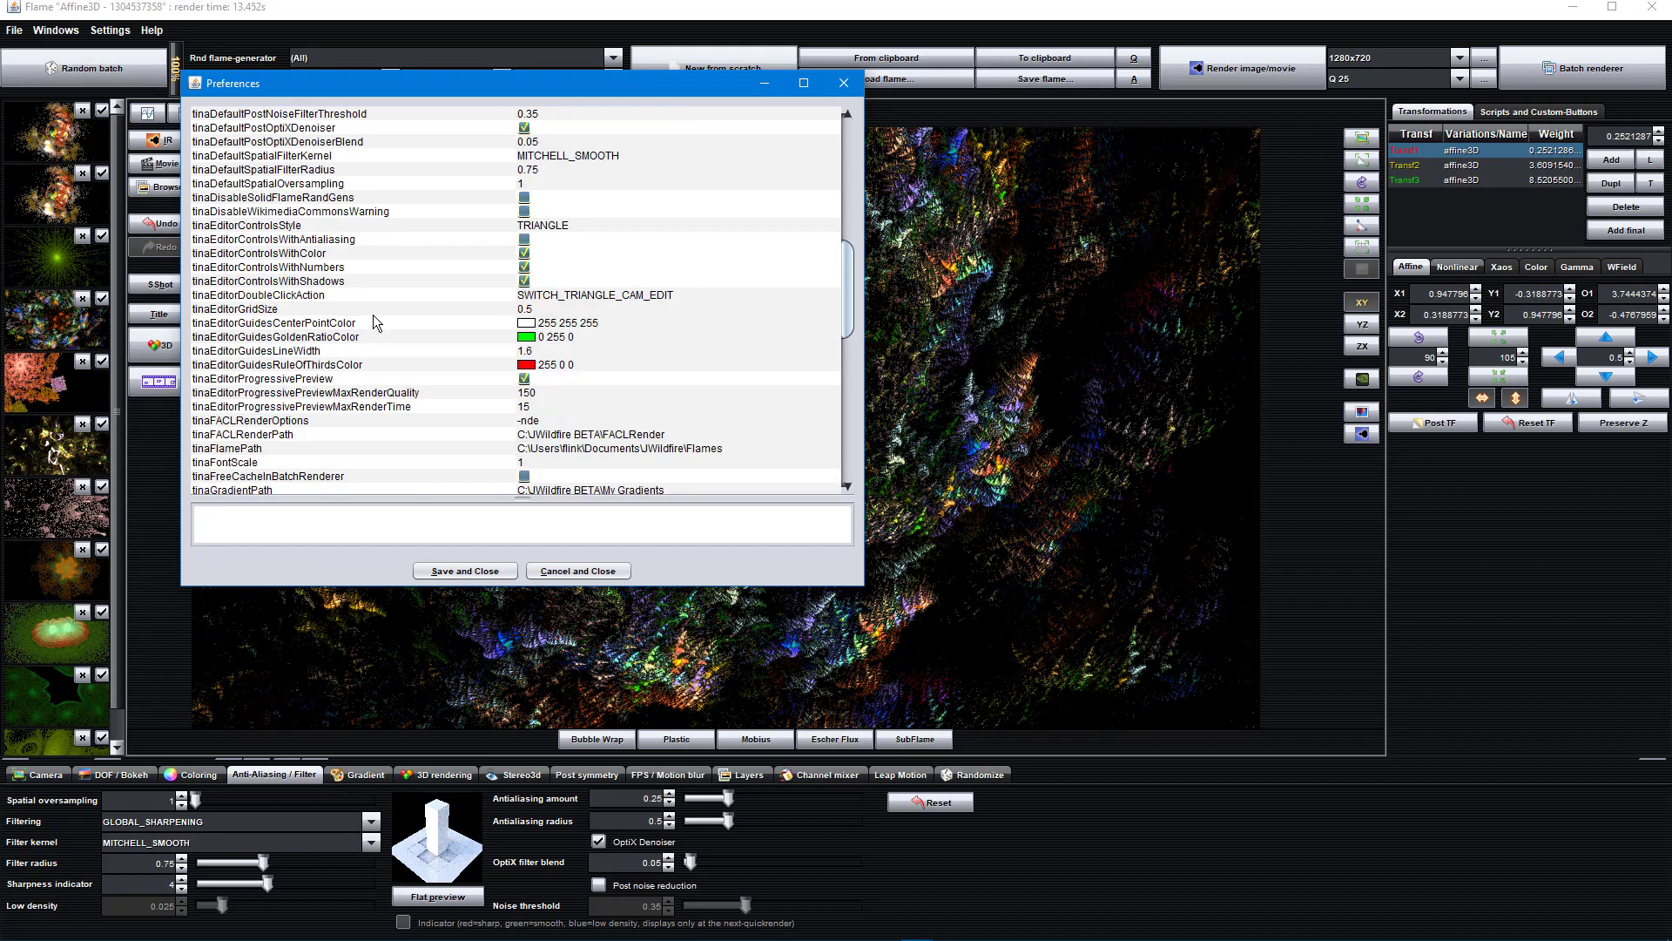
{"action": "scroll", "coordinate": [378, 285], "scroll_direction": "down", "scroll_amount": 4}
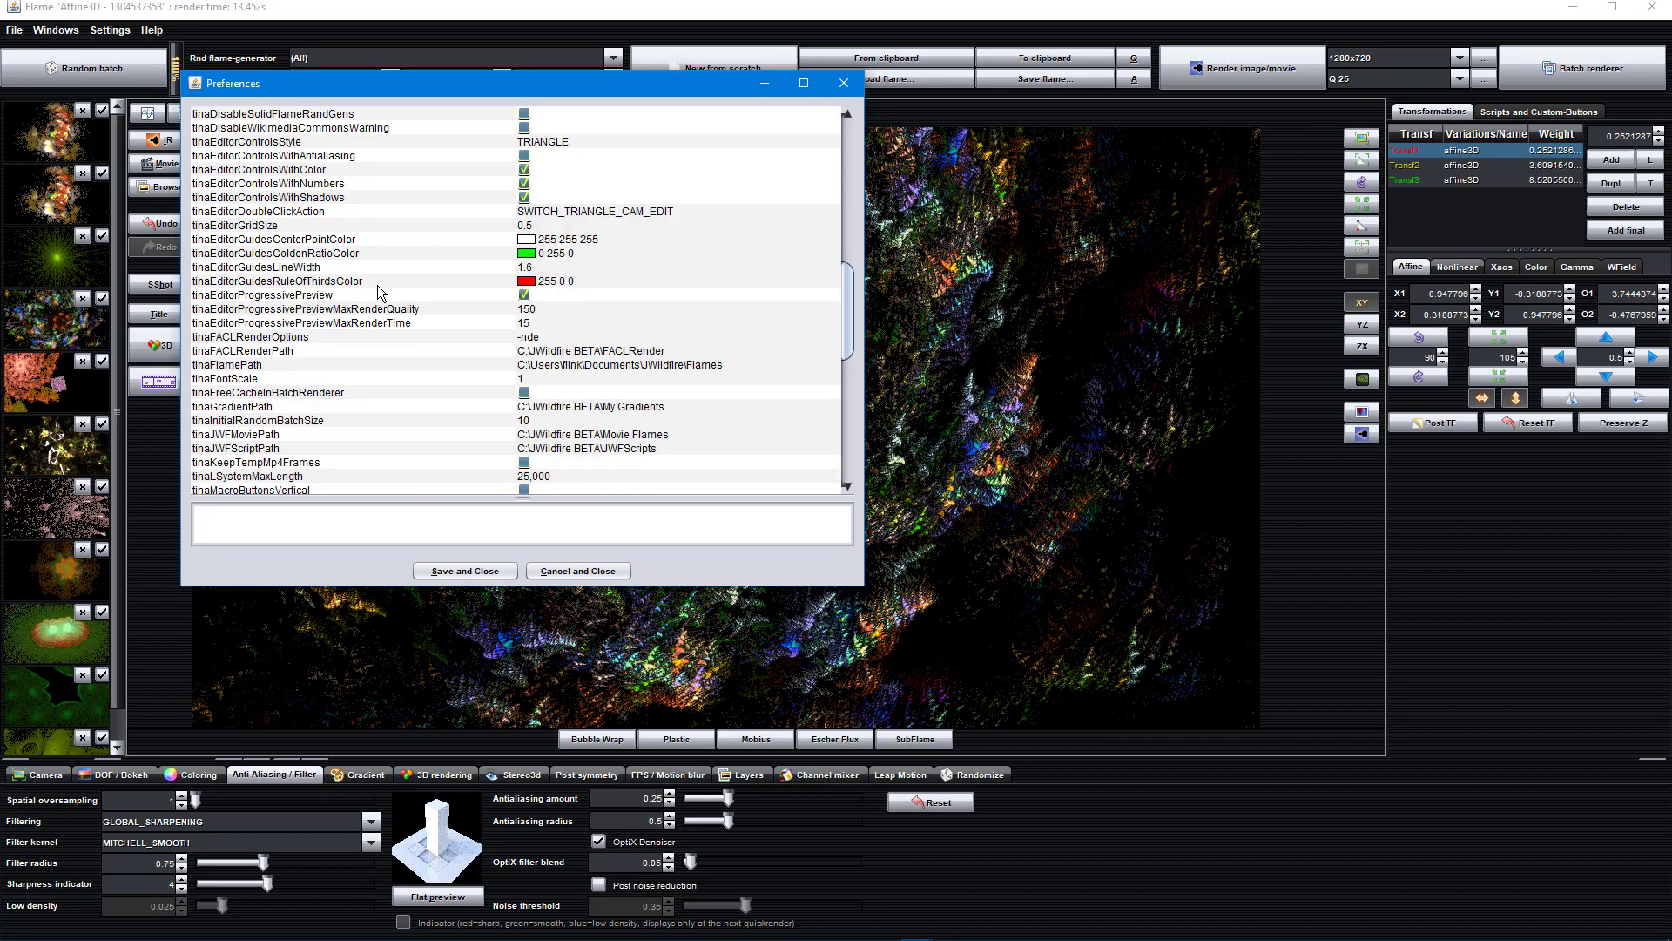
{"action": "scroll", "coordinate": [378, 284], "scroll_direction": "down", "scroll_amount": 2}
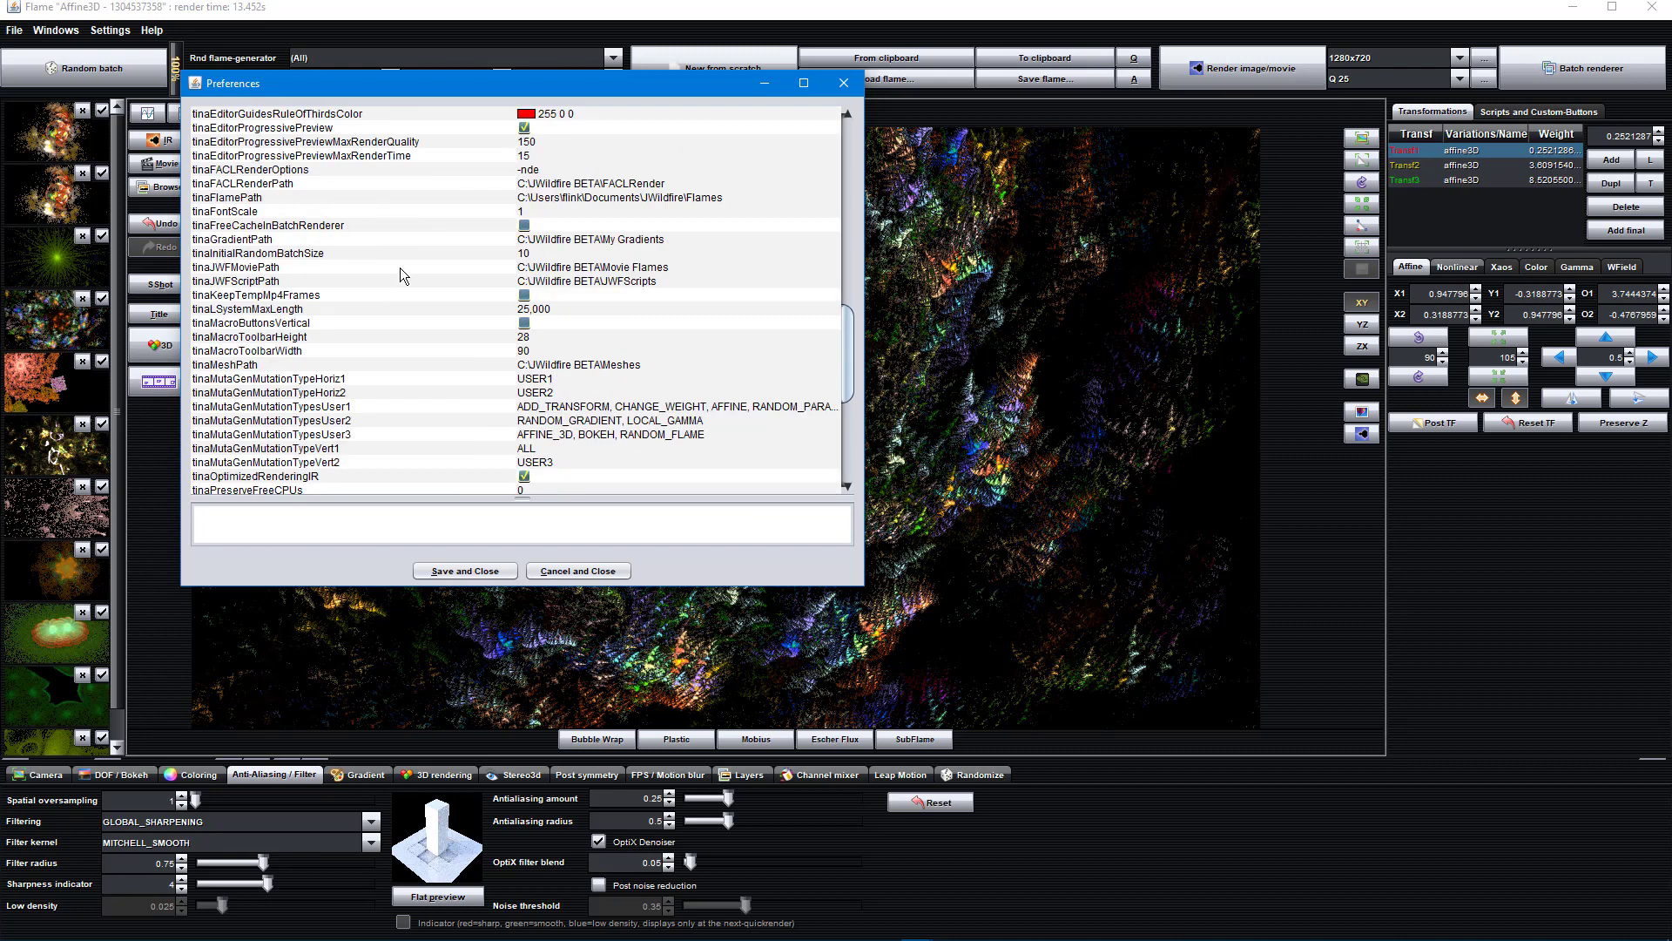
{"action": "scroll", "coordinate": [400, 273], "scroll_direction": "down", "scroll_amount": 2}
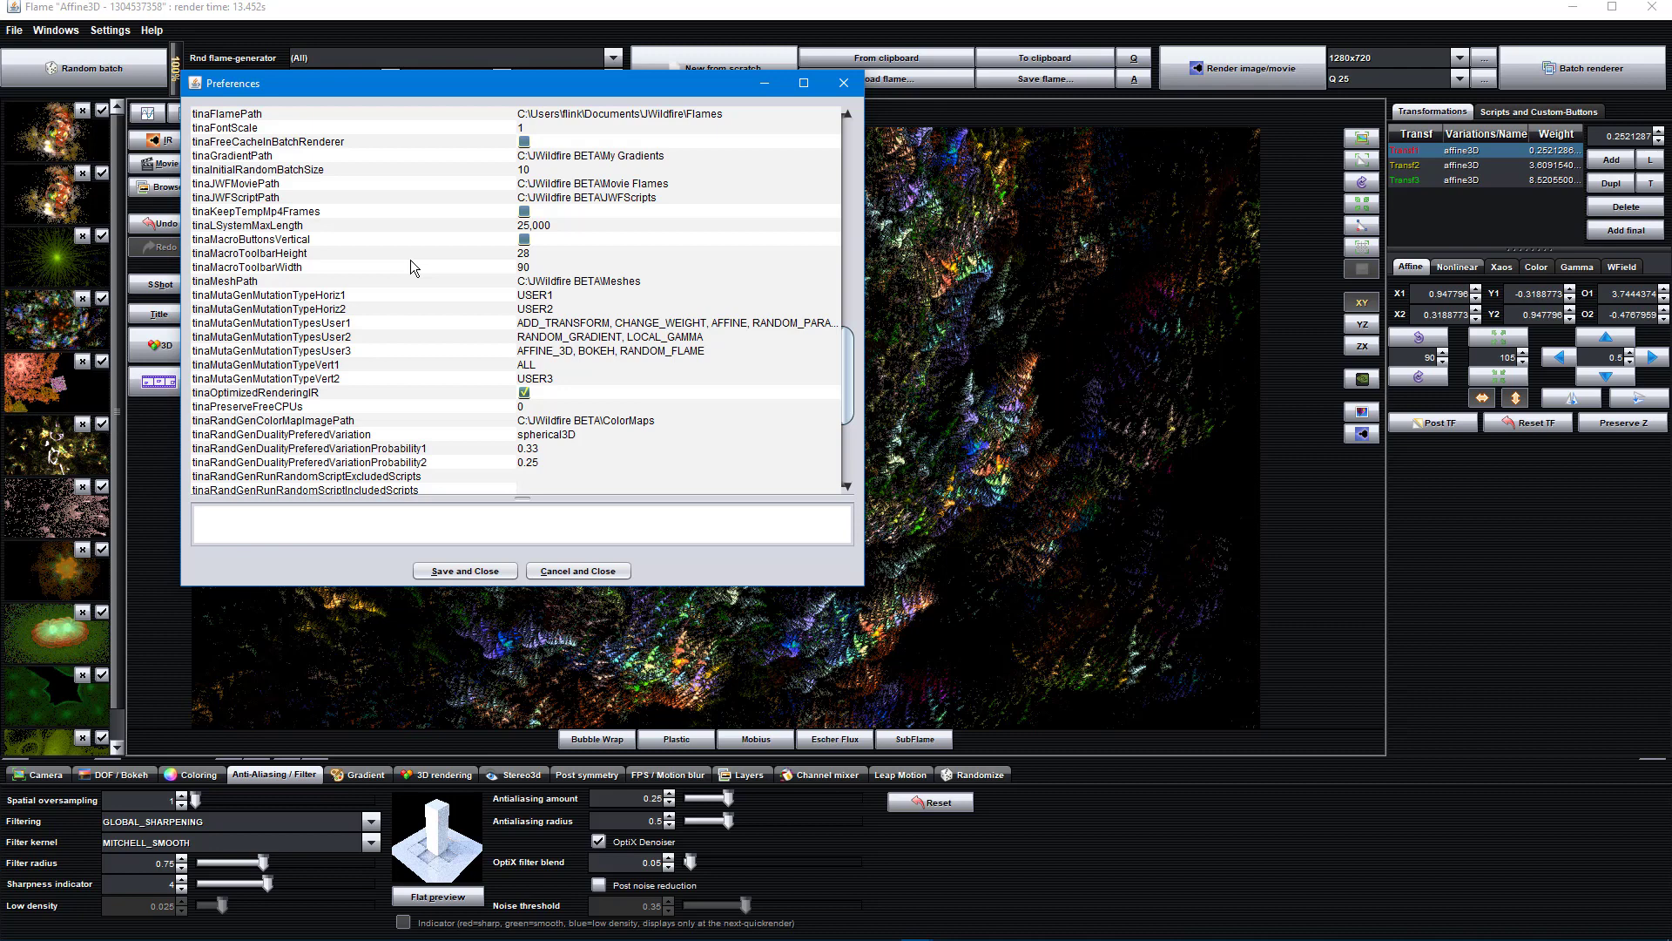
{"action": "scroll", "coordinate": [410, 261], "scroll_direction": "down", "scroll_amount": 6}
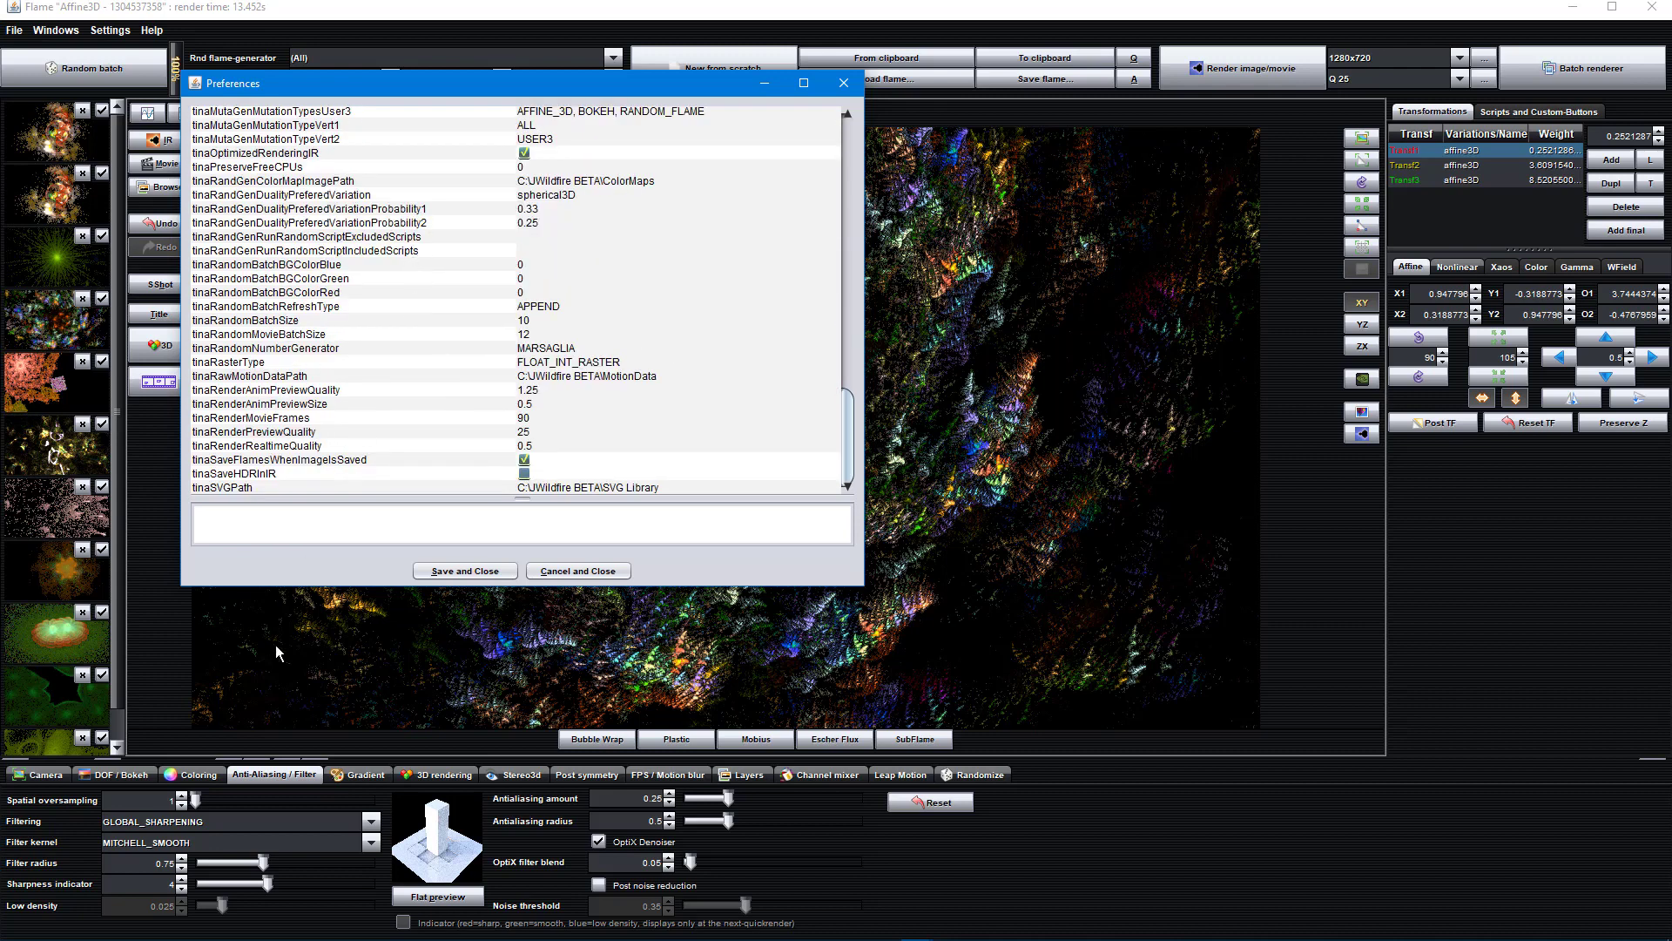
{"action": "left_click", "coordinate": [296, 436]}
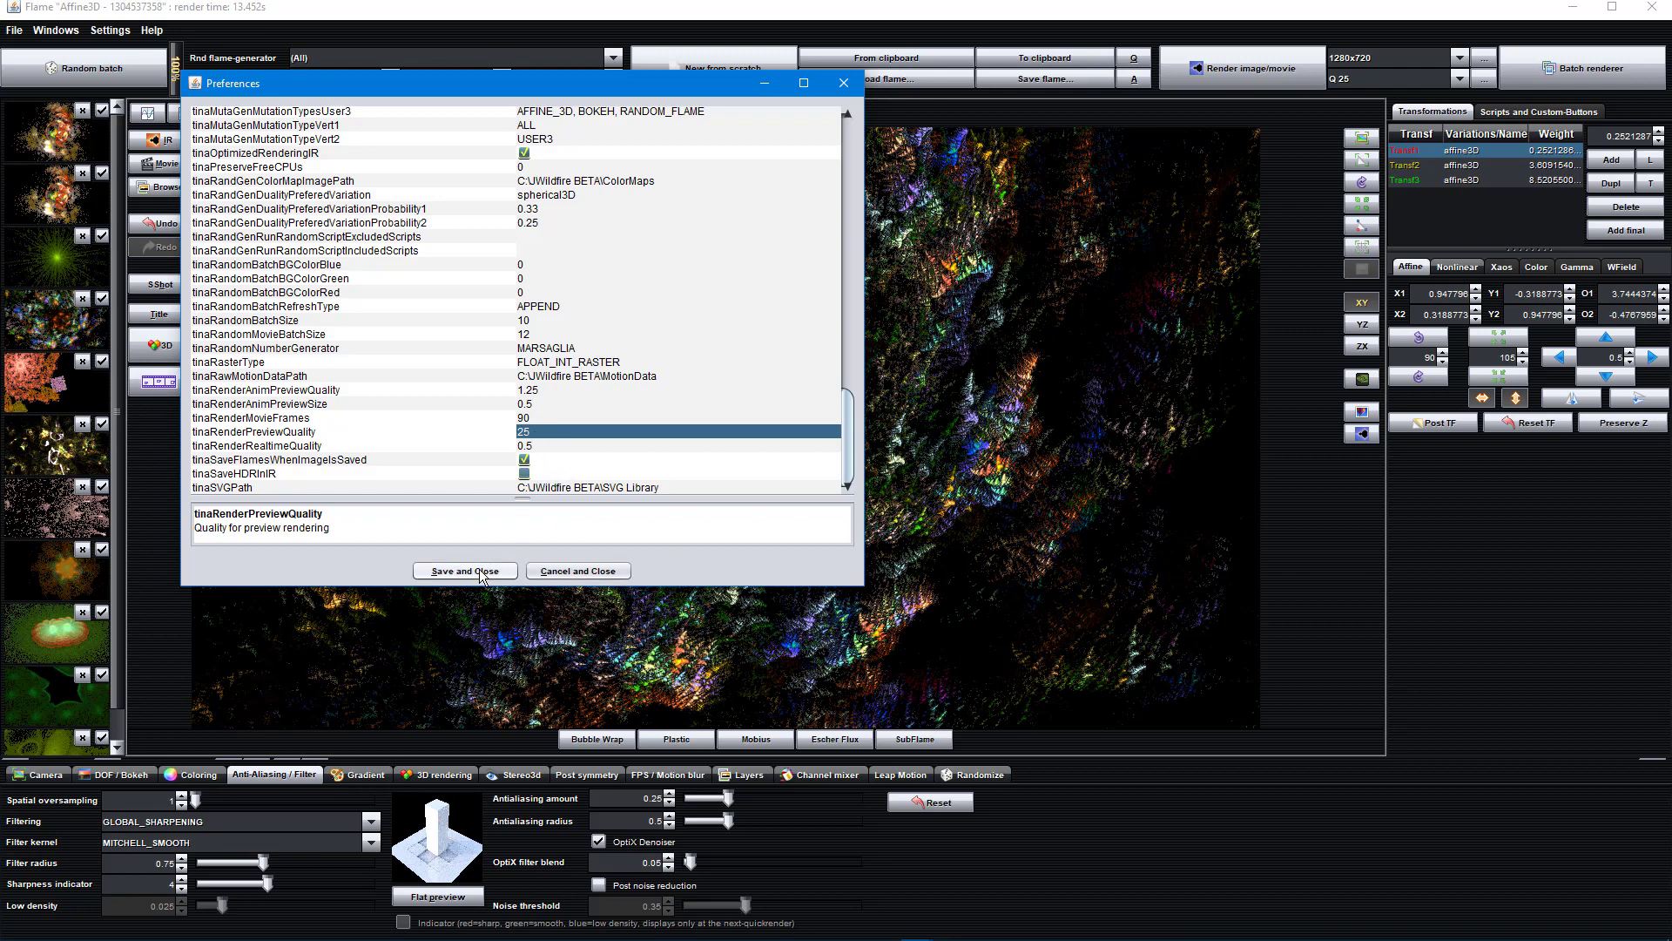
{"action": "left_click", "coordinate": [542, 571]}
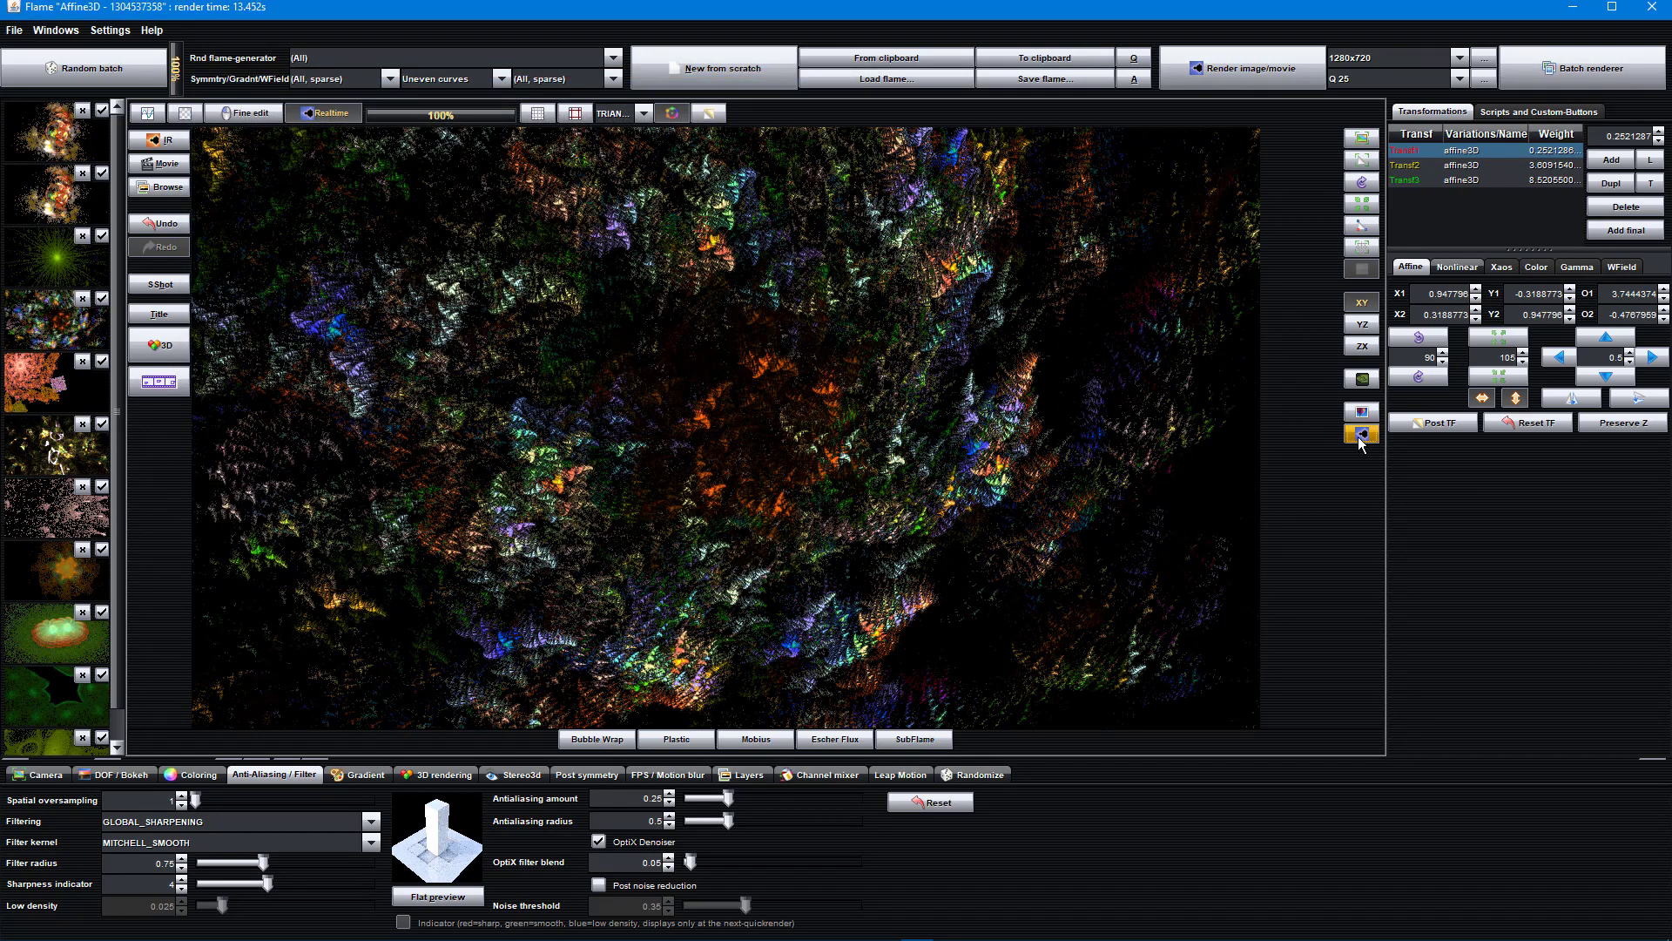
Step: Apply the OptiX denoiser to the full-quality preview
{"action": "left_click", "coordinate": [1364, 381]}
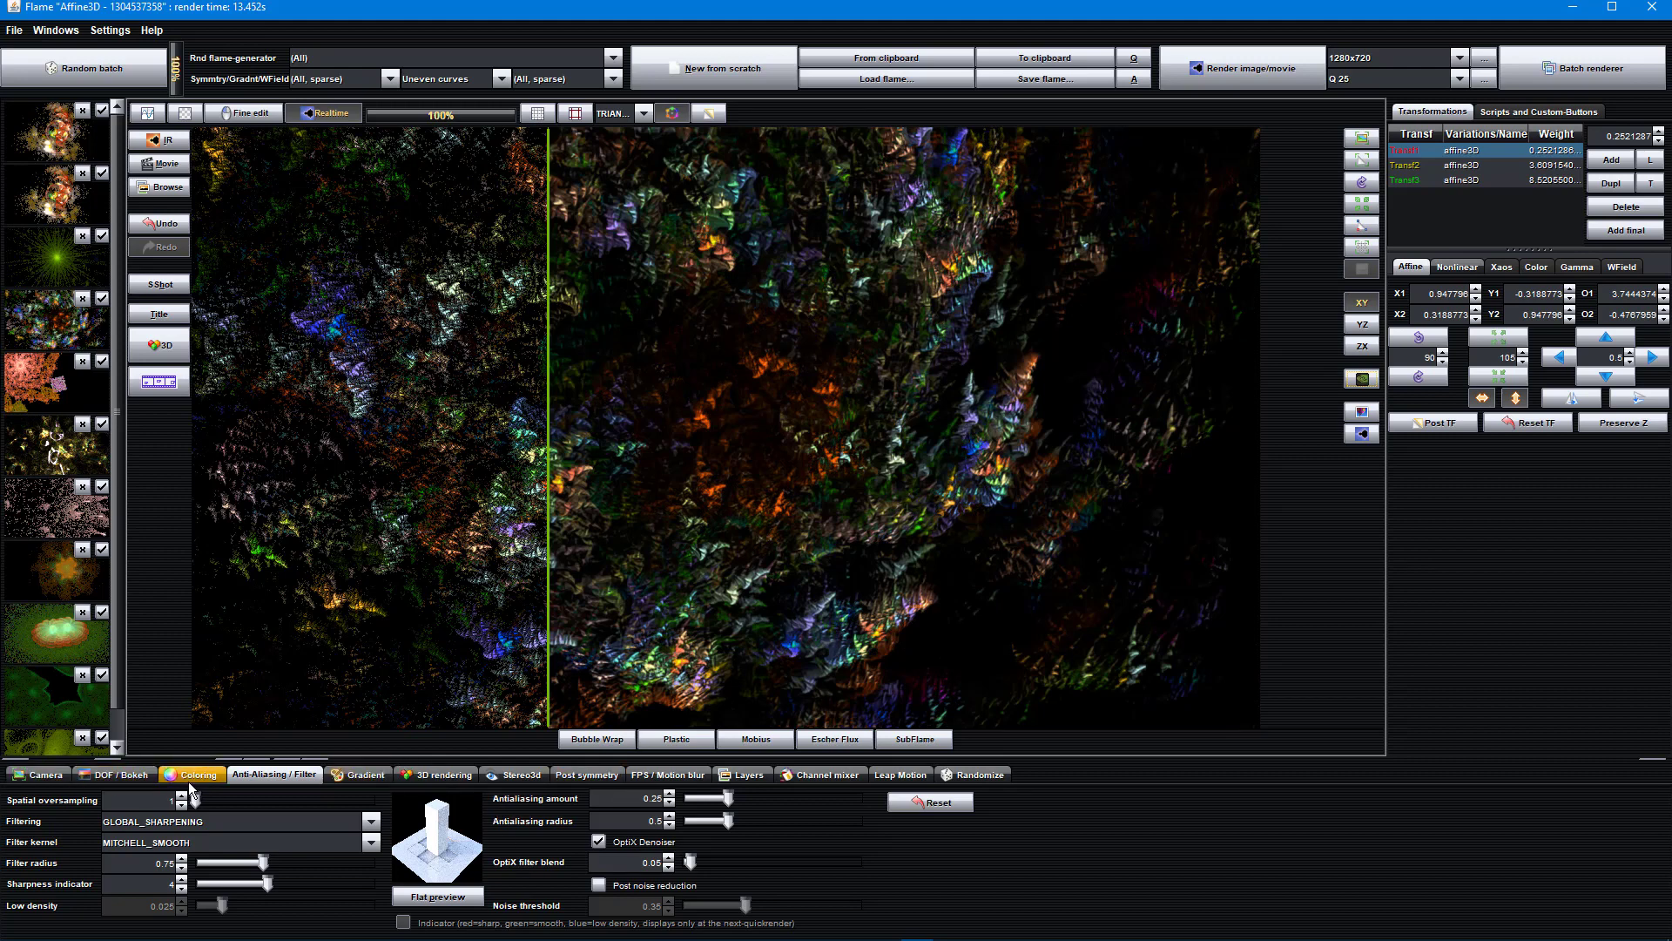
Step: Set the flame's coloring to brightness about 11.34, gamma about 6.67 and gamma threshold about 0.0068
{"action": "left_click", "coordinate": [192, 777]}
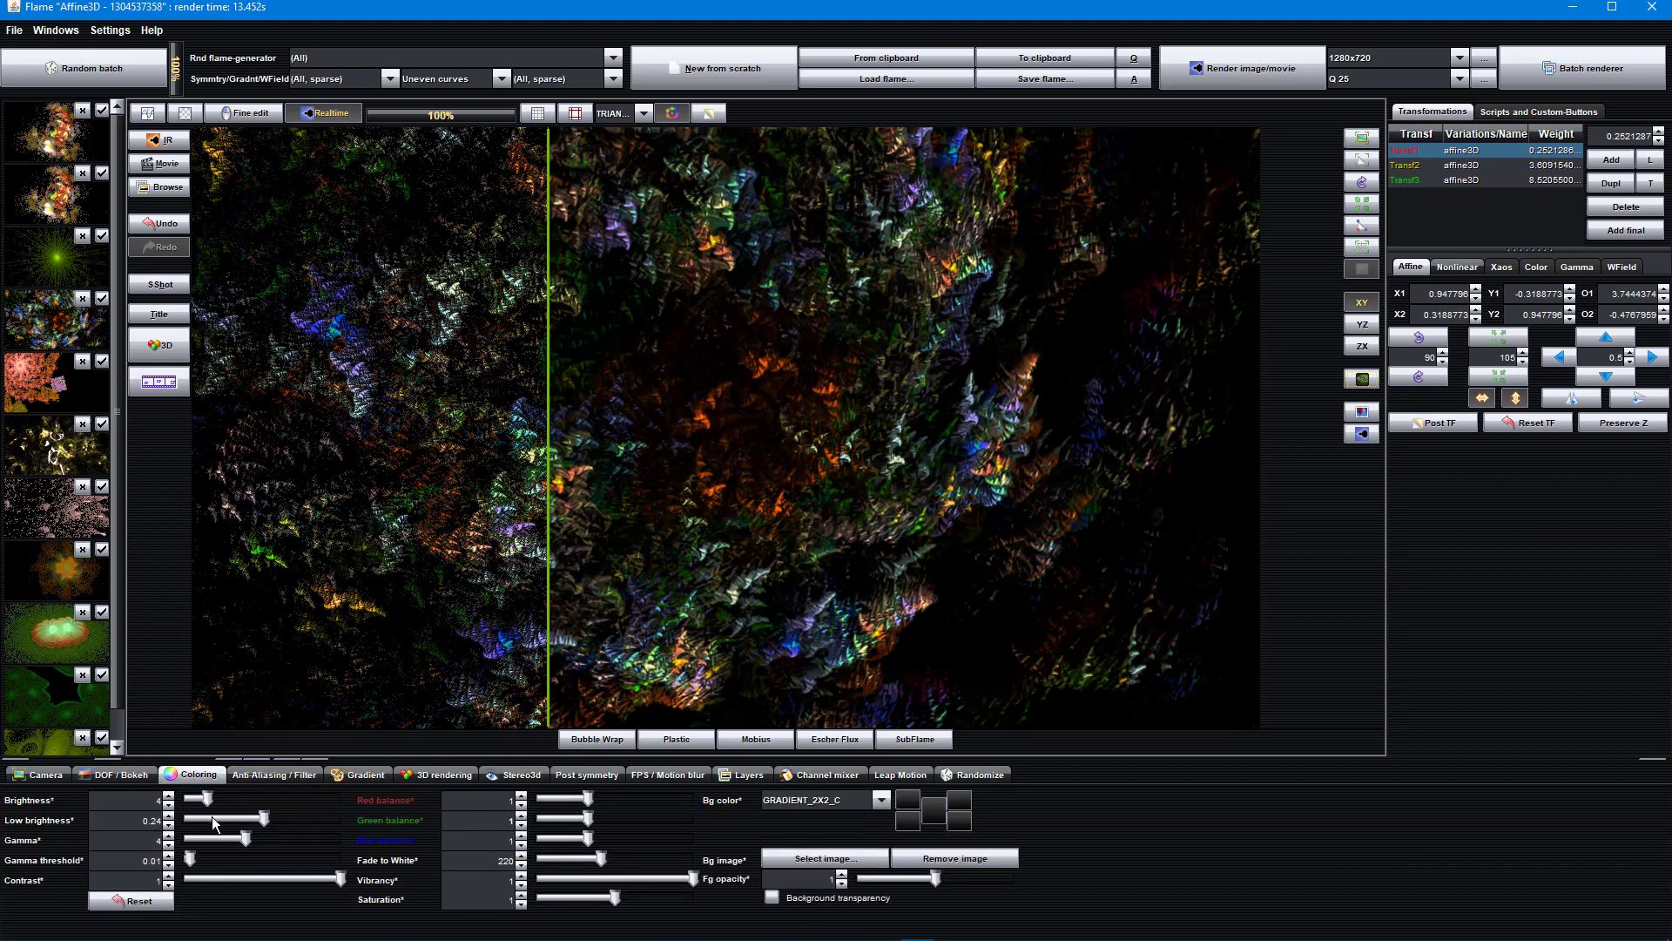
{"action": "left_click_drag", "start_coordinate": [210, 803], "coordinate": [254, 799]}
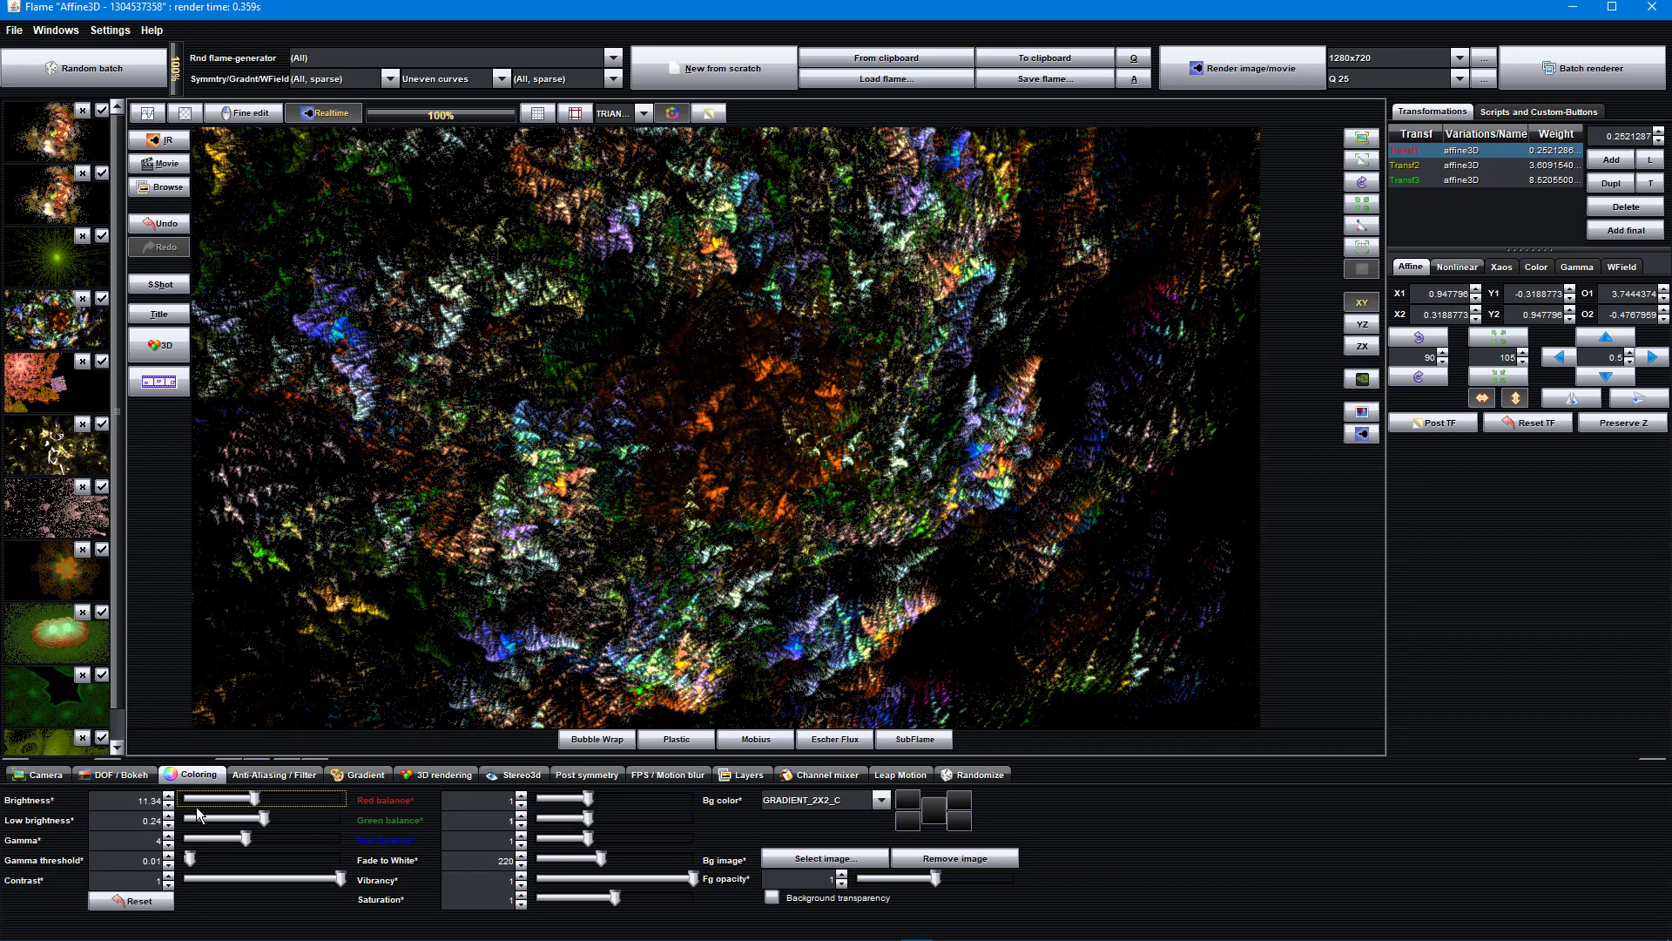
{"action": "left_click", "coordinate": [245, 839]}
{"action": "left_click_drag", "start_coordinate": [260, 838], "coordinate": [286, 838]}
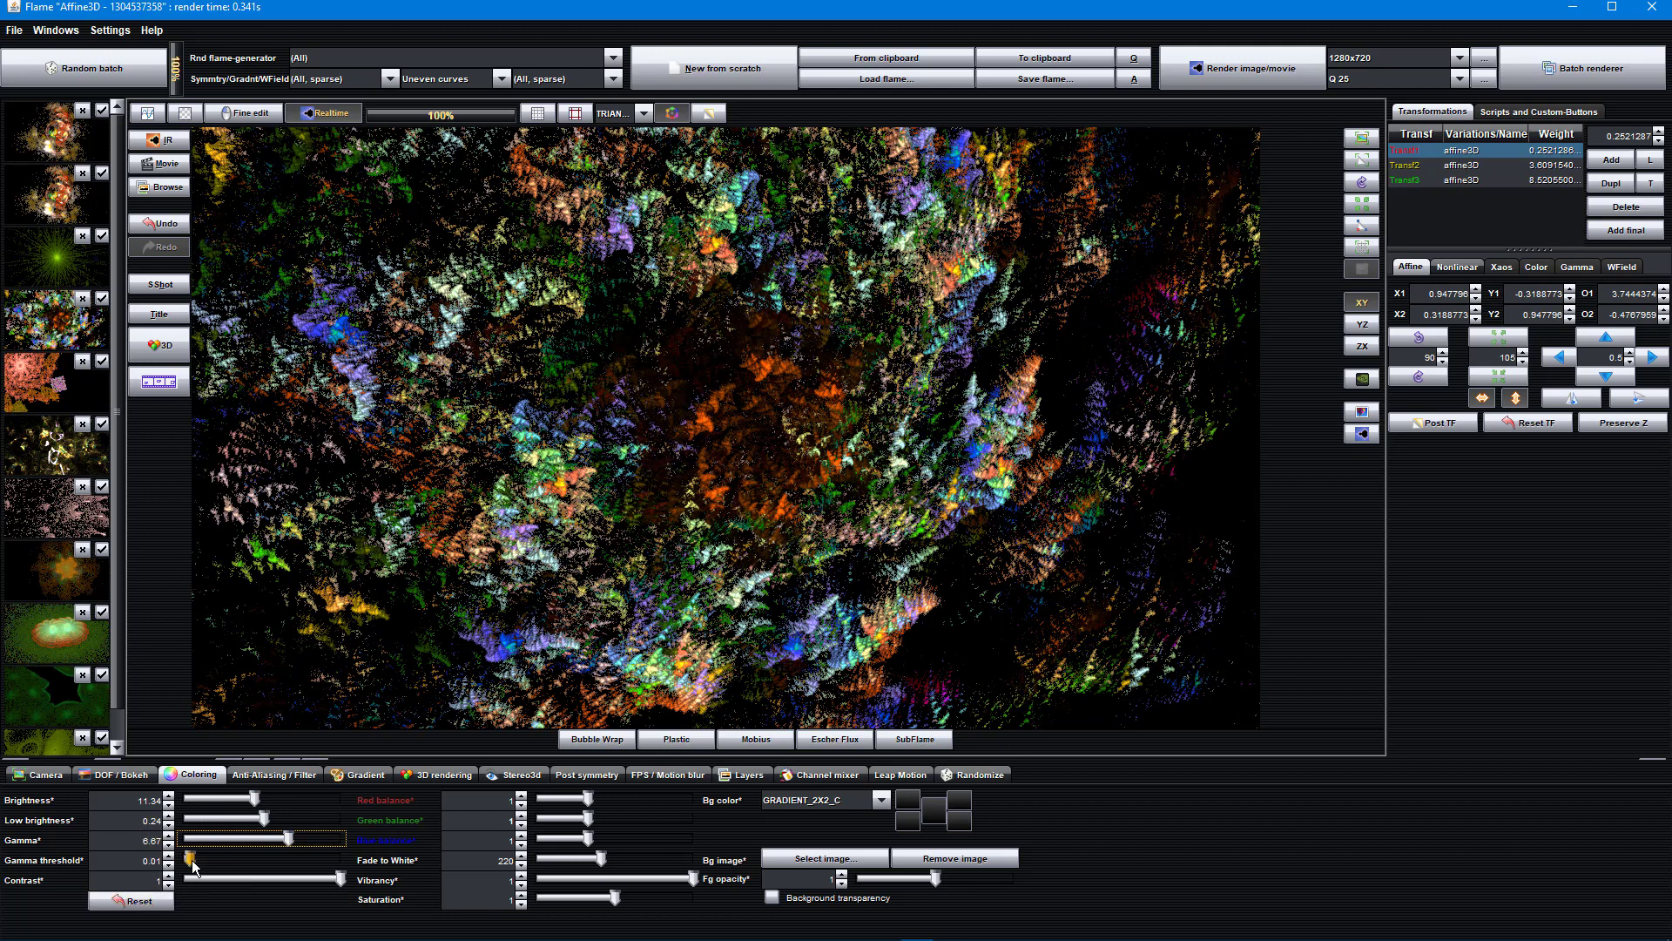
{"action": "mouse_move", "coordinate": [190, 859]}
{"action": "left_mouse_down"}
{"action": "mouse_move", "coordinate": [239, 861]}
{"action": "mouse_move", "coordinate": [188, 860]}
{"action": "left_mouse_up"}
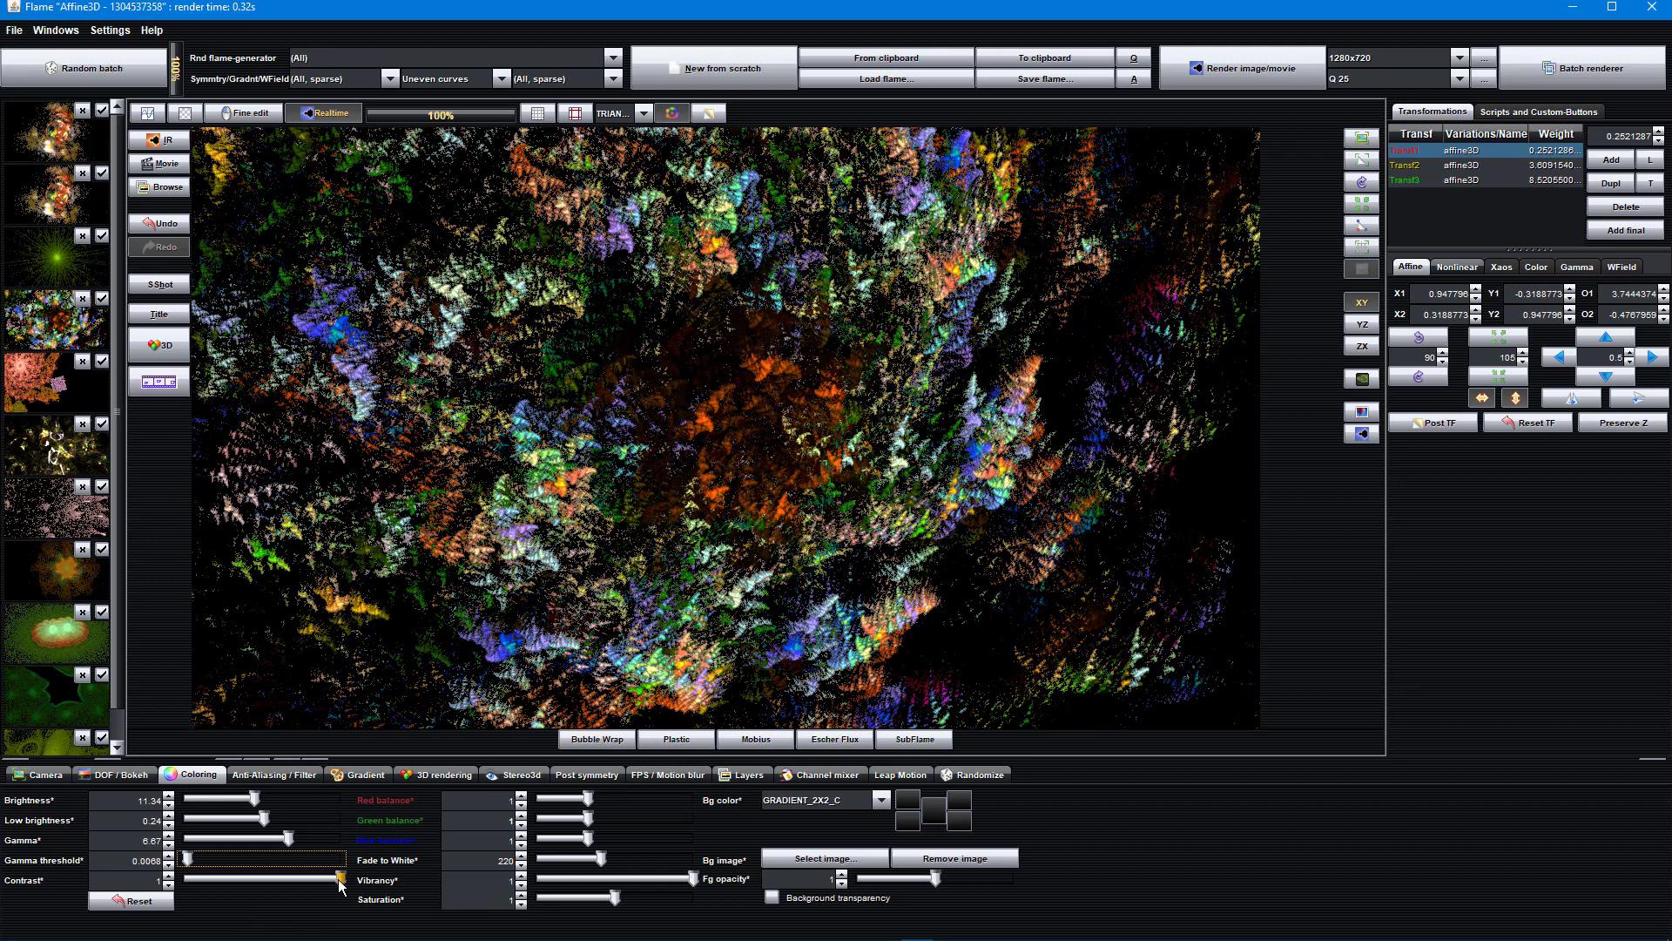
Step: Try the flame's contrast at about 0.02 and restore it to 1
{"action": "left_click_drag", "start_coordinate": [340, 881], "coordinate": [185, 880]}
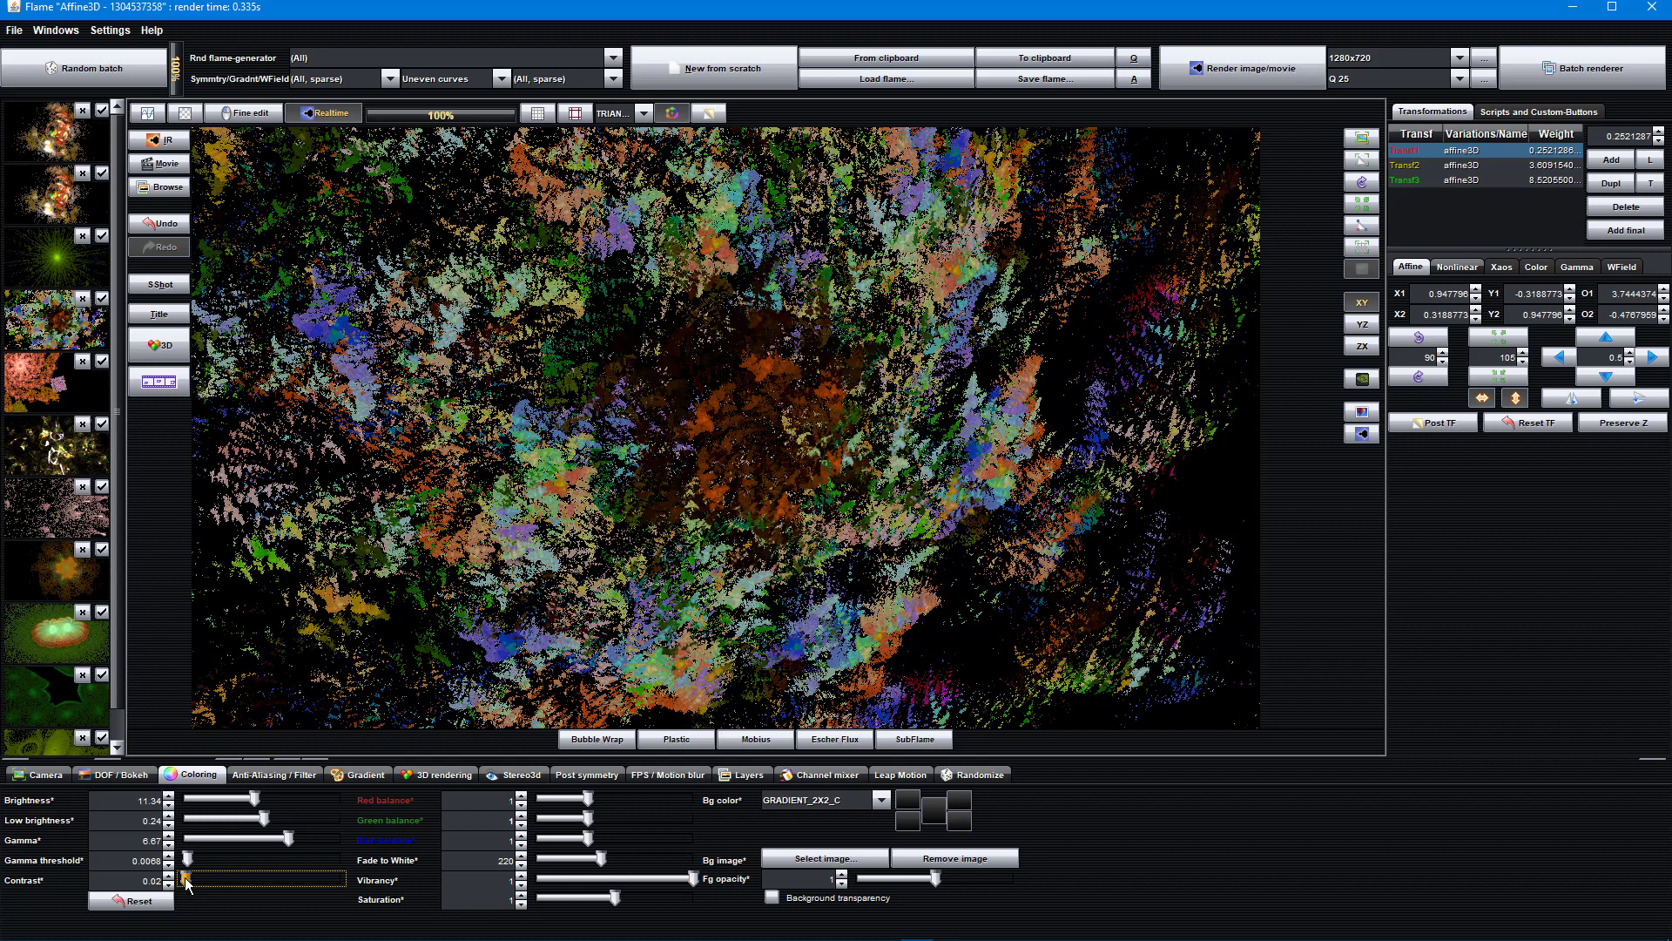
{"action": "left_click_drag", "start_coordinate": [223, 880], "coordinate": [384, 885]}
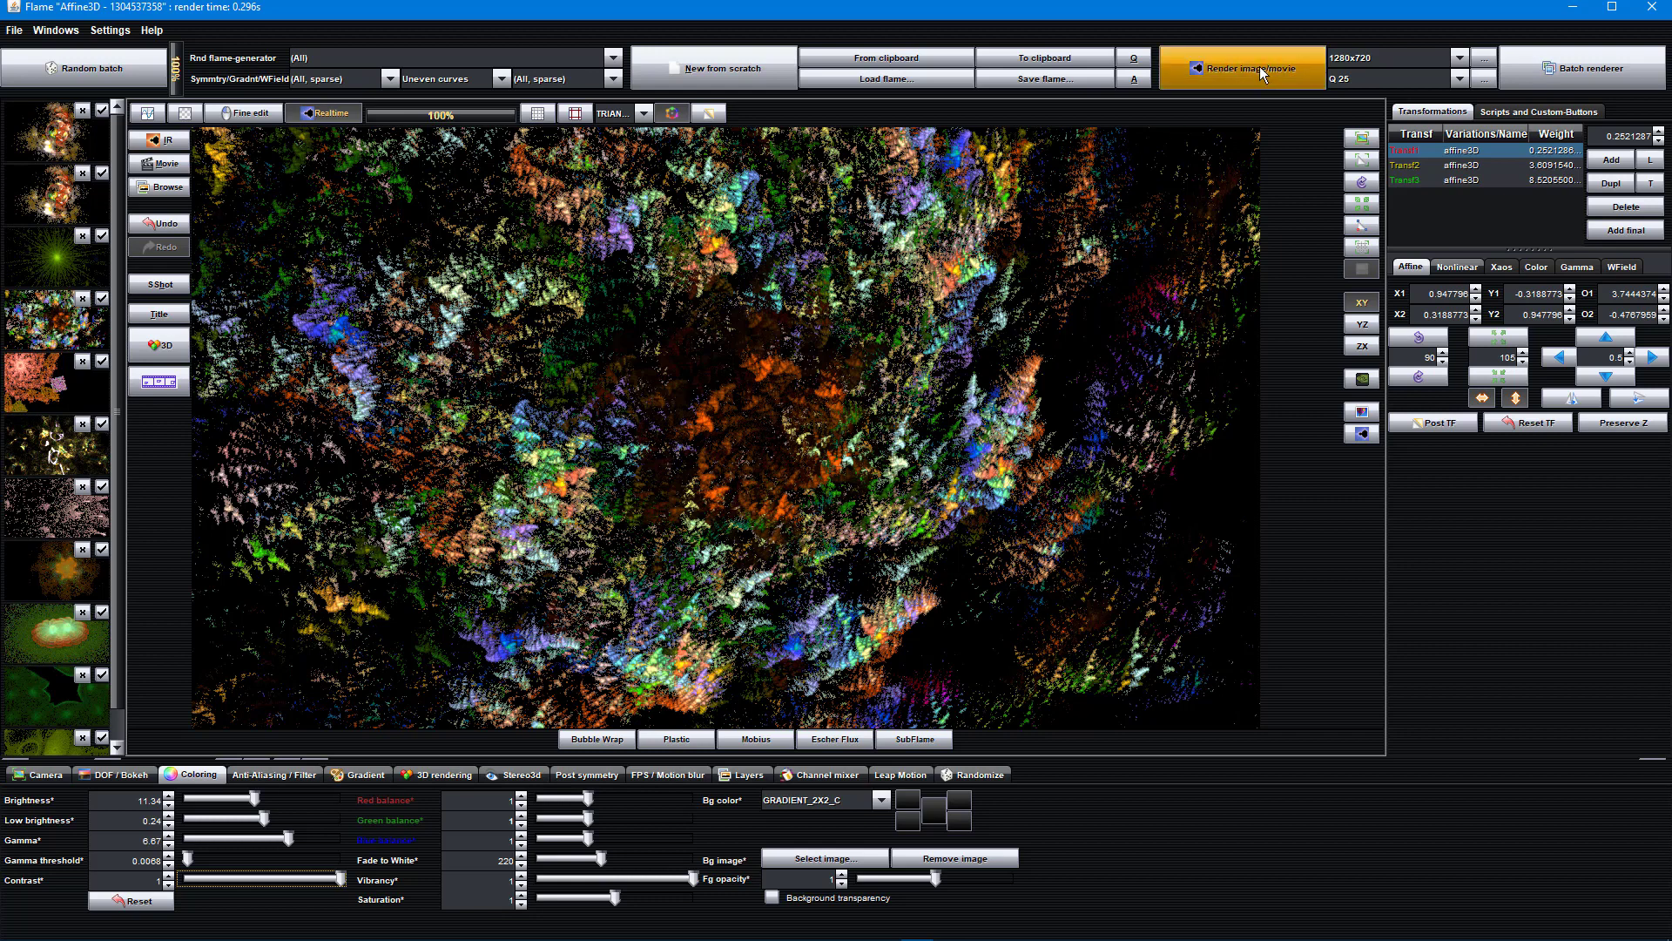
Step: Quicksave the flame, and open its title dialog and cancel it without entering a new title
{"action": "left_click", "coordinate": [1134, 61]}
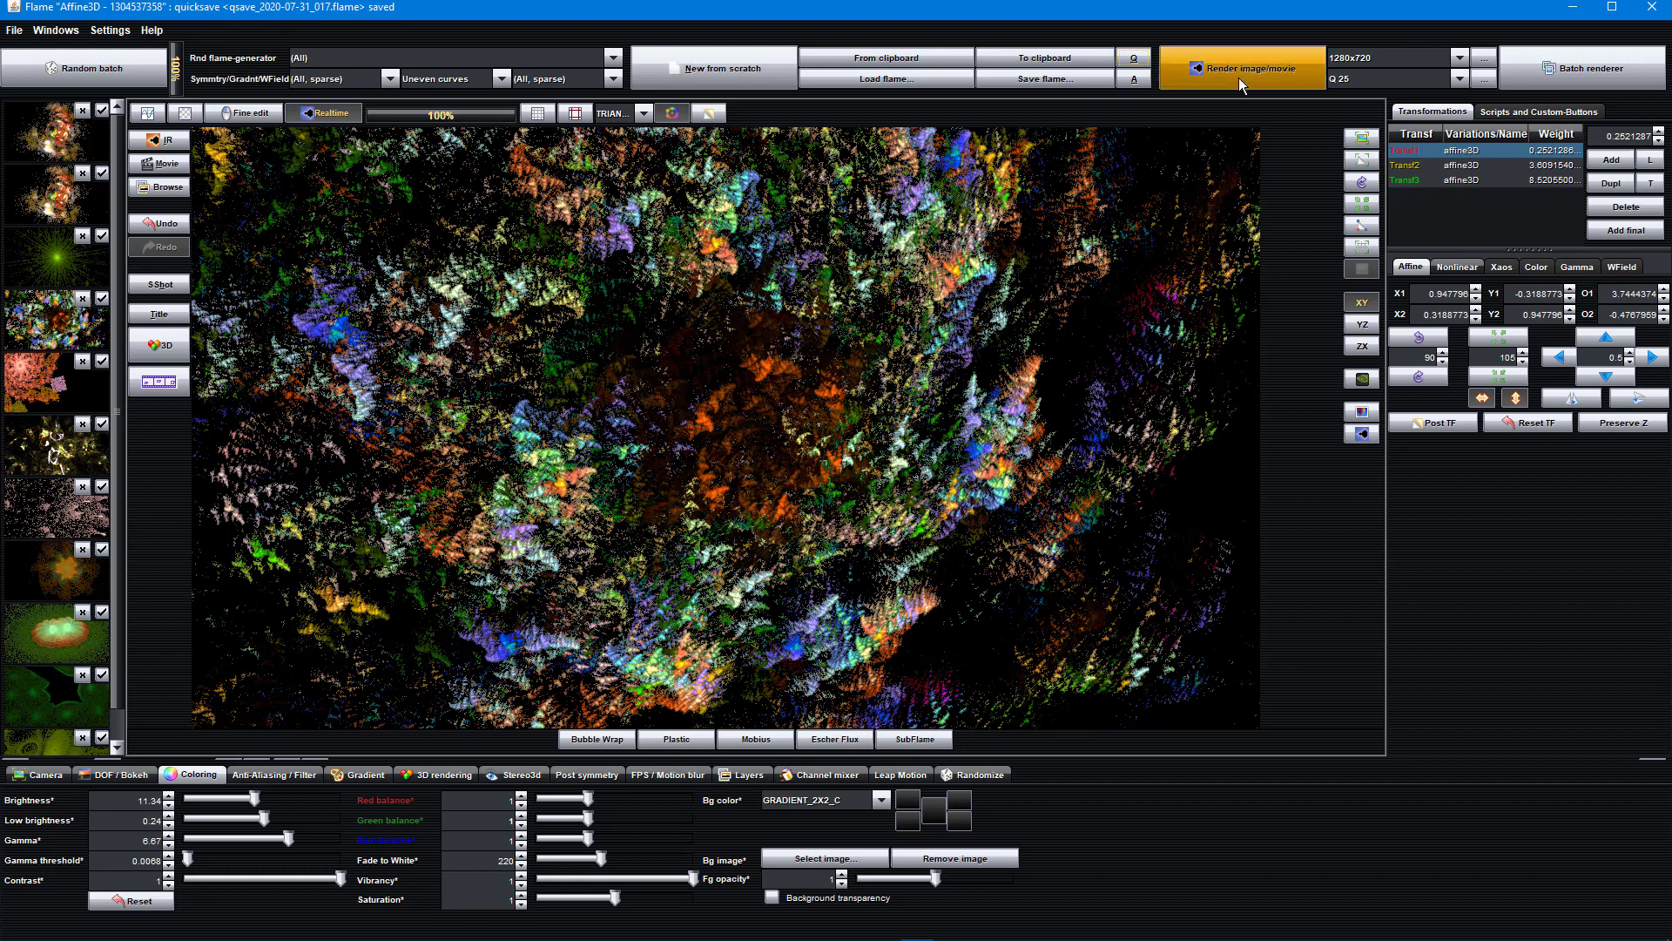
{"action": "left_click", "coordinate": [160, 316]}
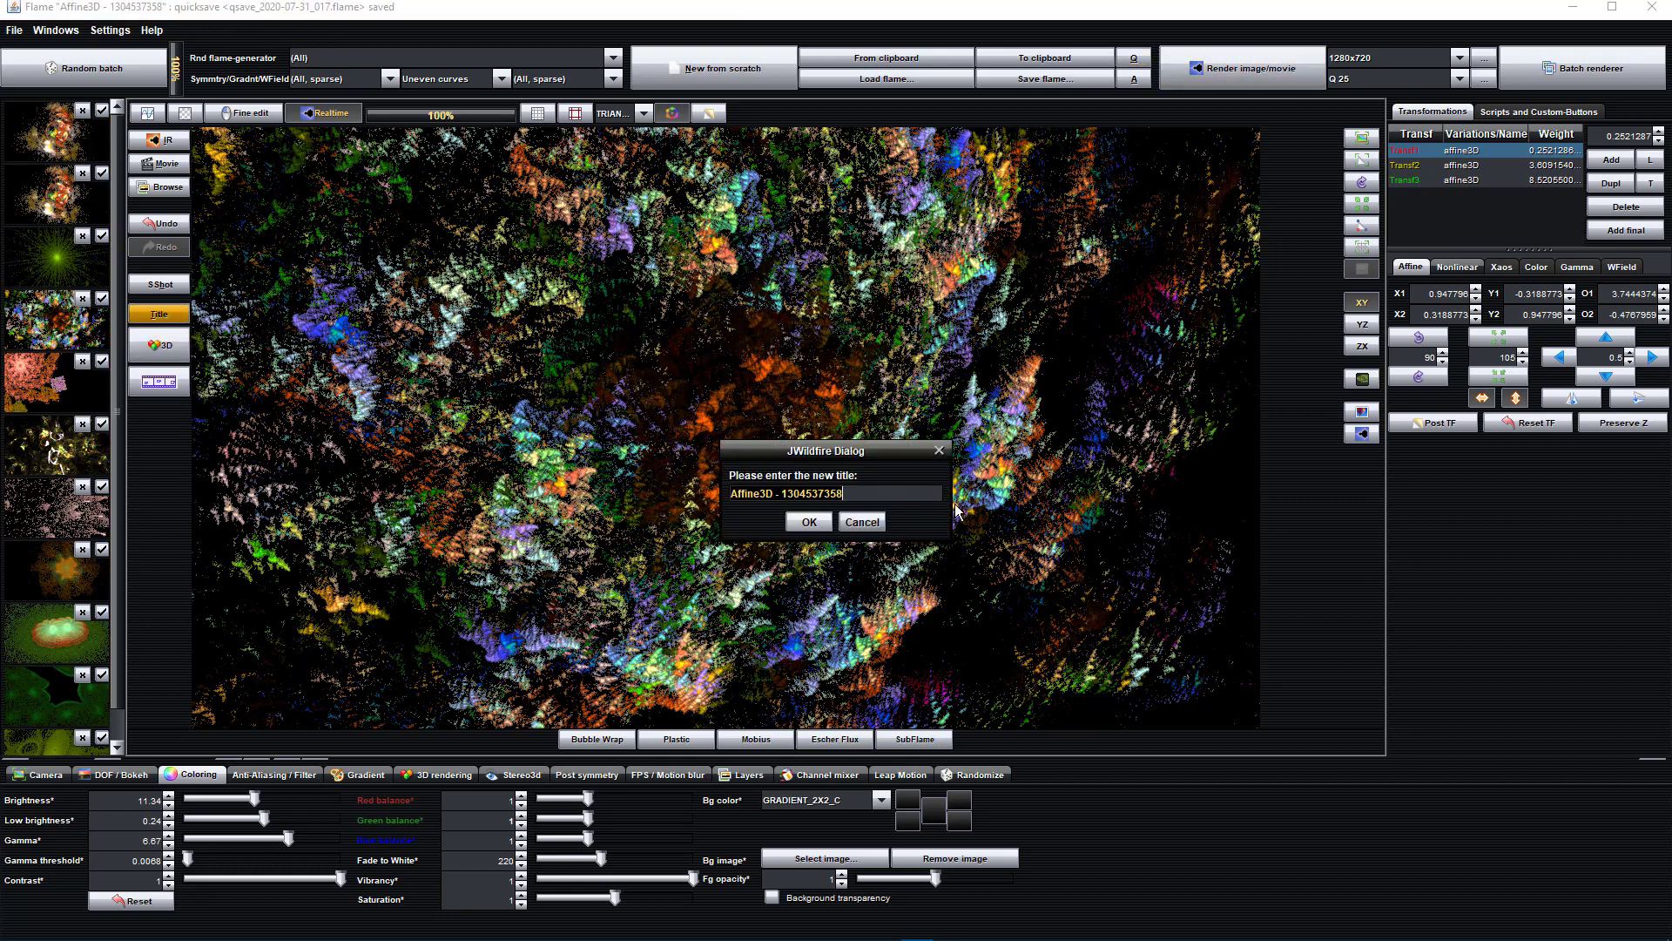
{"action": "left_click", "coordinate": [860, 522]}
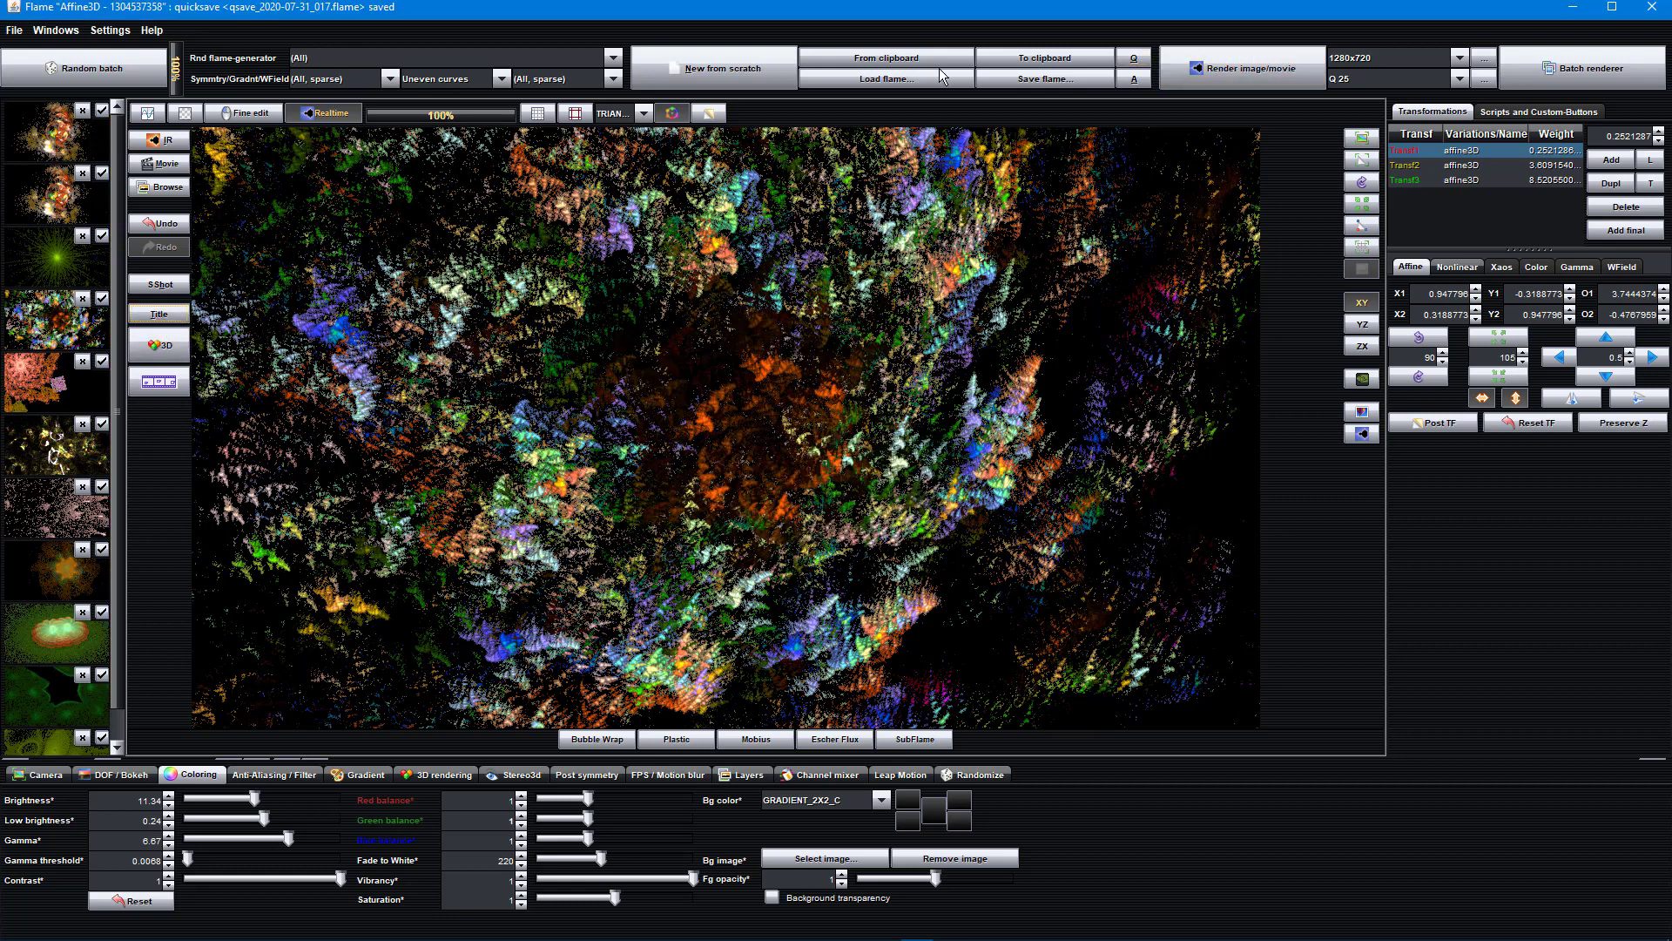
Step: Save the flame to the Flames folder as Tute Test
{"action": "left_click", "coordinate": [1043, 80]}
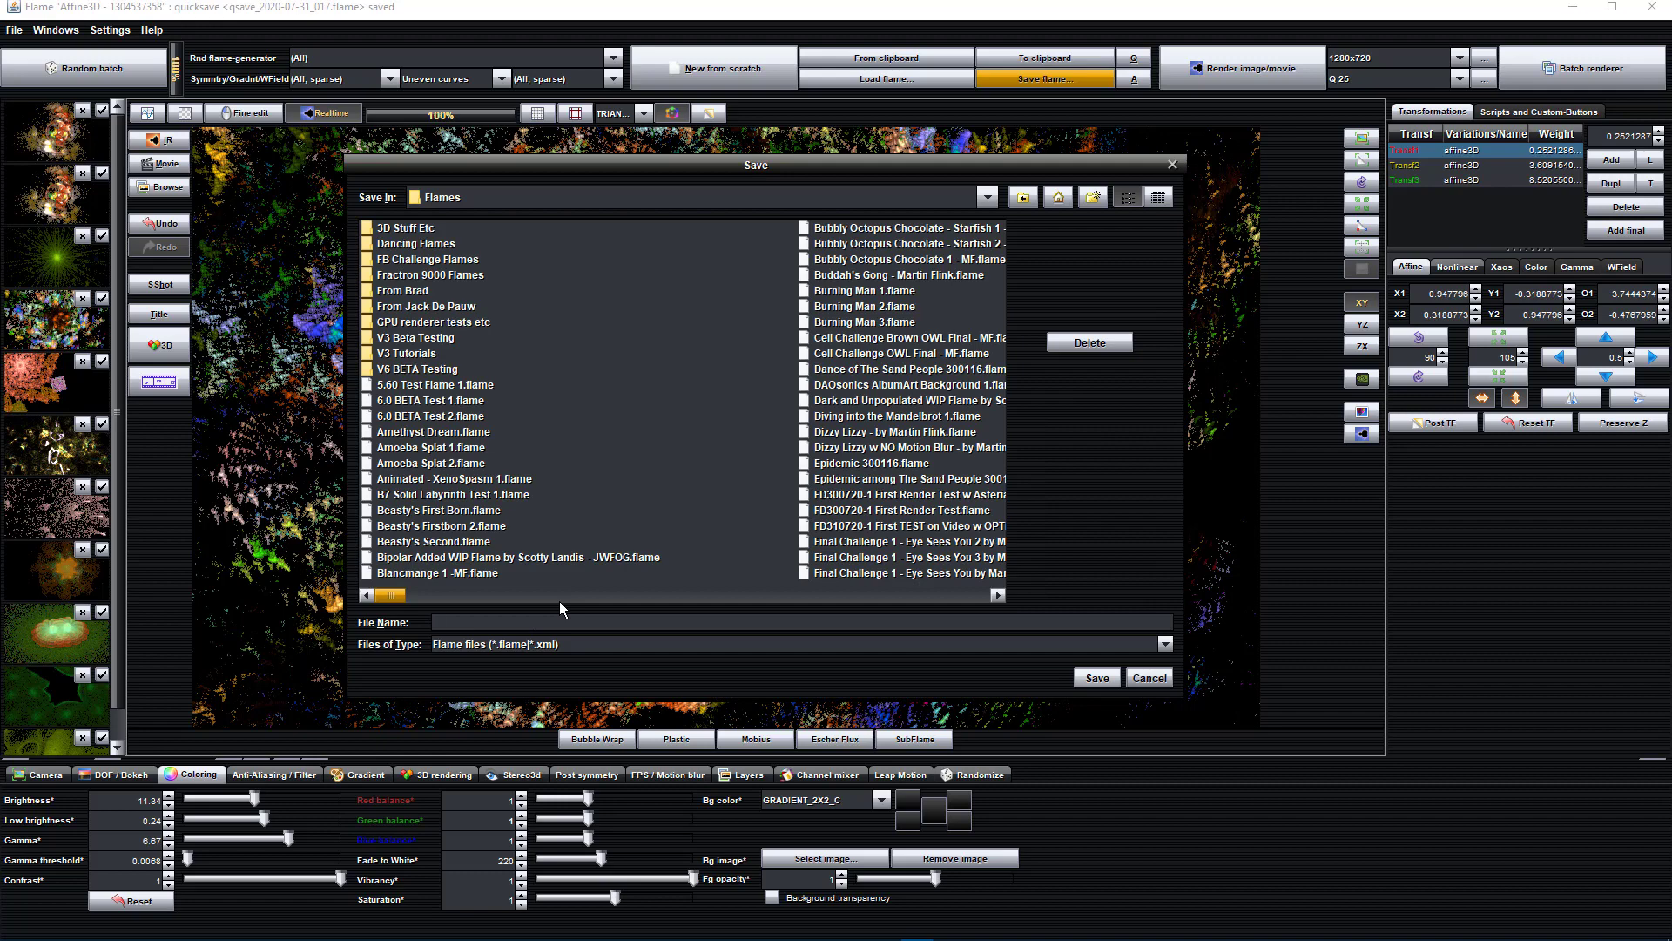
{"action": "type", "text": "Tute Test"}
{"action": "key", "text": "Return"}
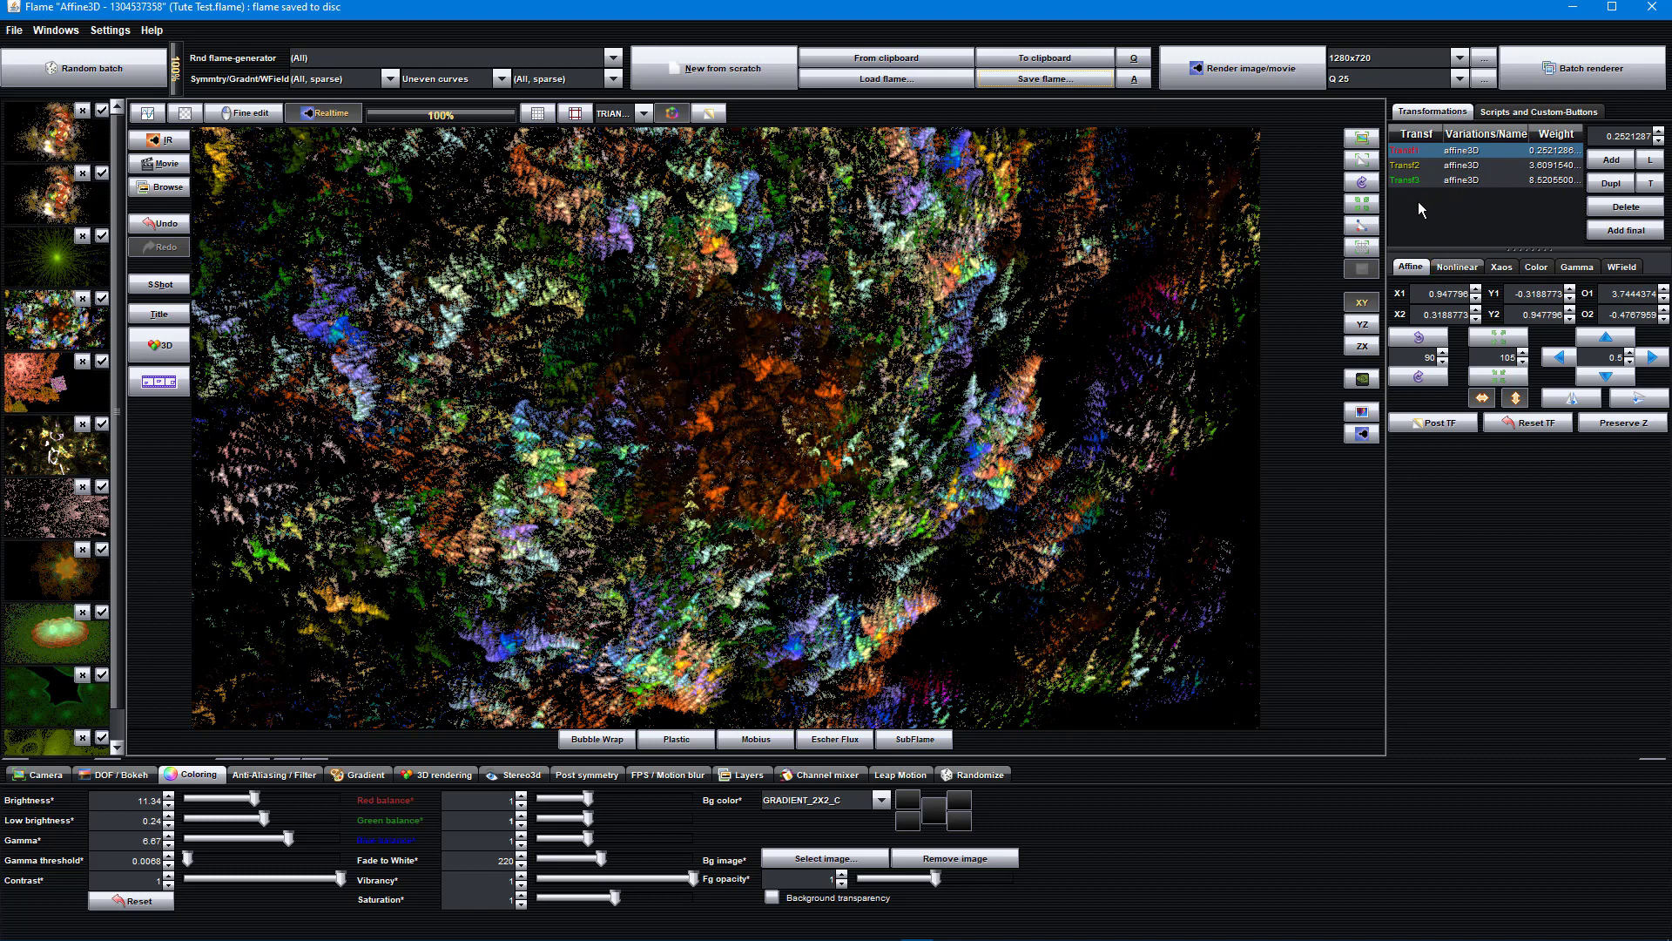
Step: Render the flame to an image named Vide0 Tute in the V6 BETA Tests folder and close the finished image
{"action": "left_click", "coordinate": [1282, 67]}
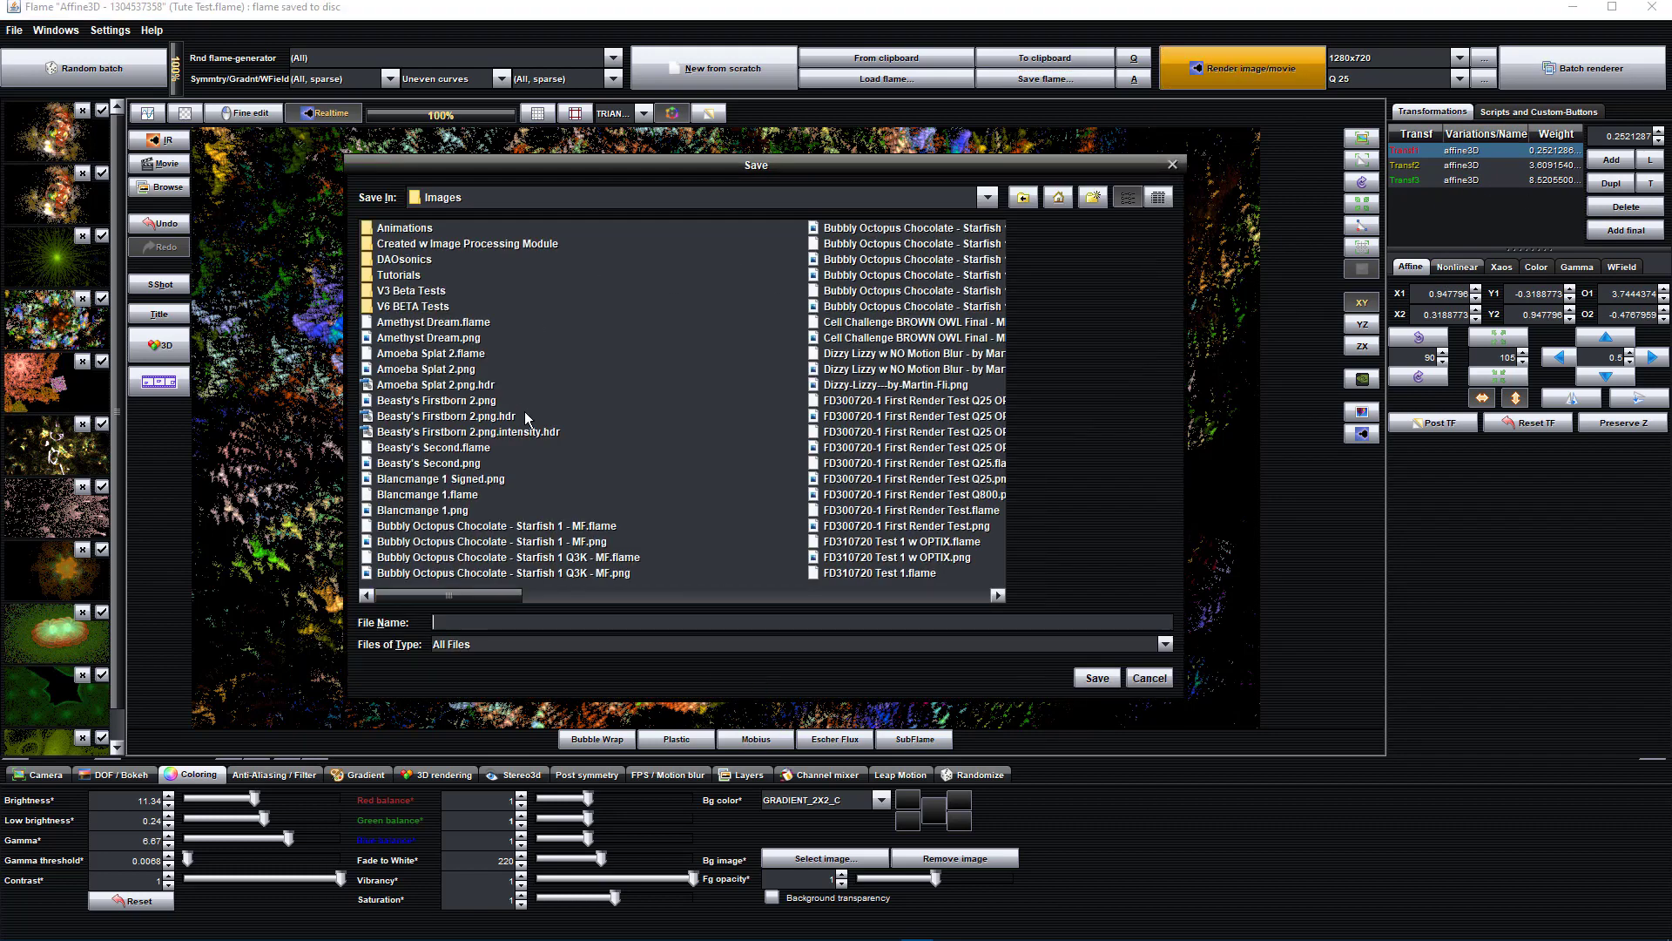
{"action": "double_click", "coordinate": [380, 307]}
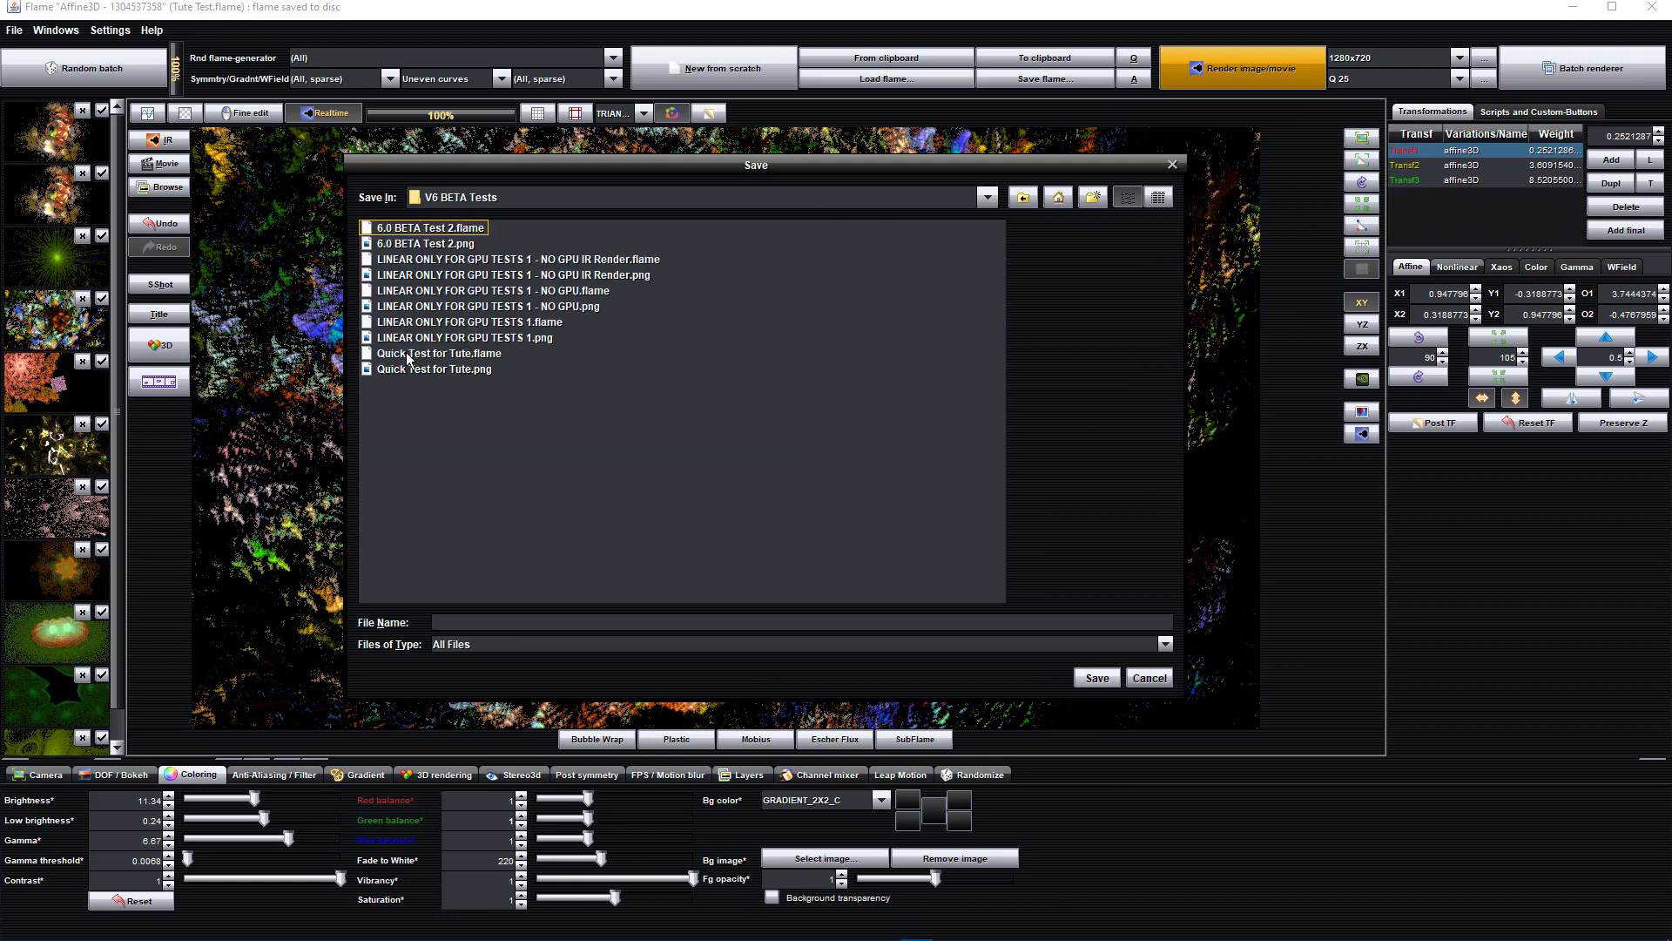
{"action": "left_click", "coordinate": [527, 622]}
{"action": "type", "text": "Vide Tute"}
{"action": "key", "text": "Return"}
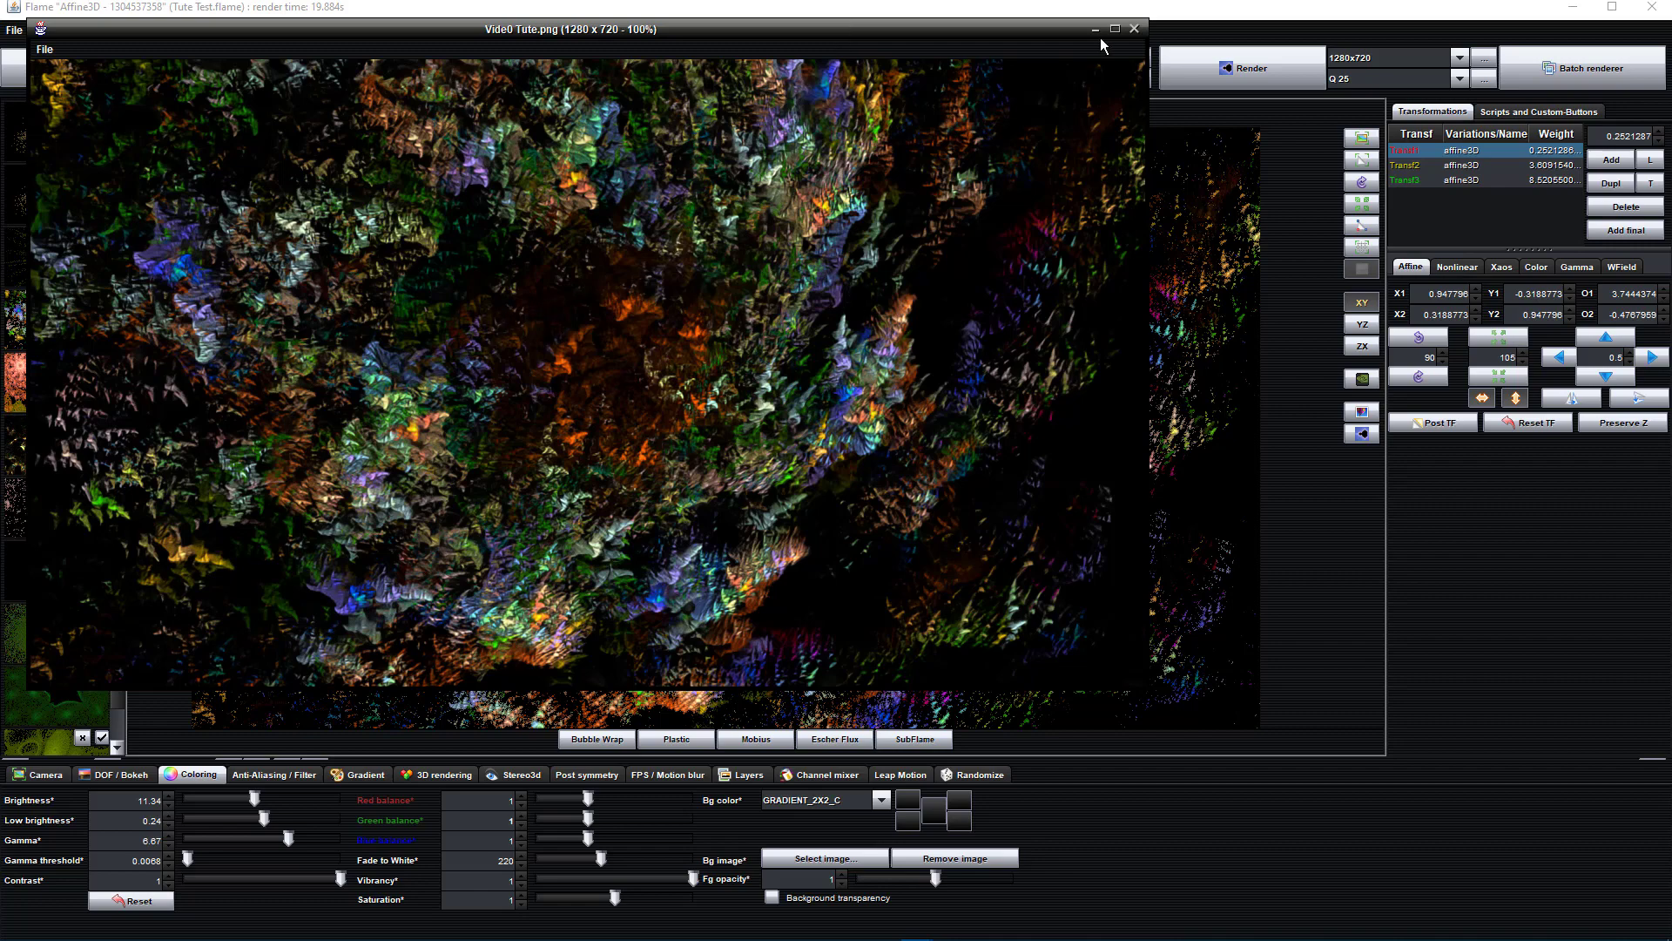
{"action": "left_click", "coordinate": [1133, 30]}
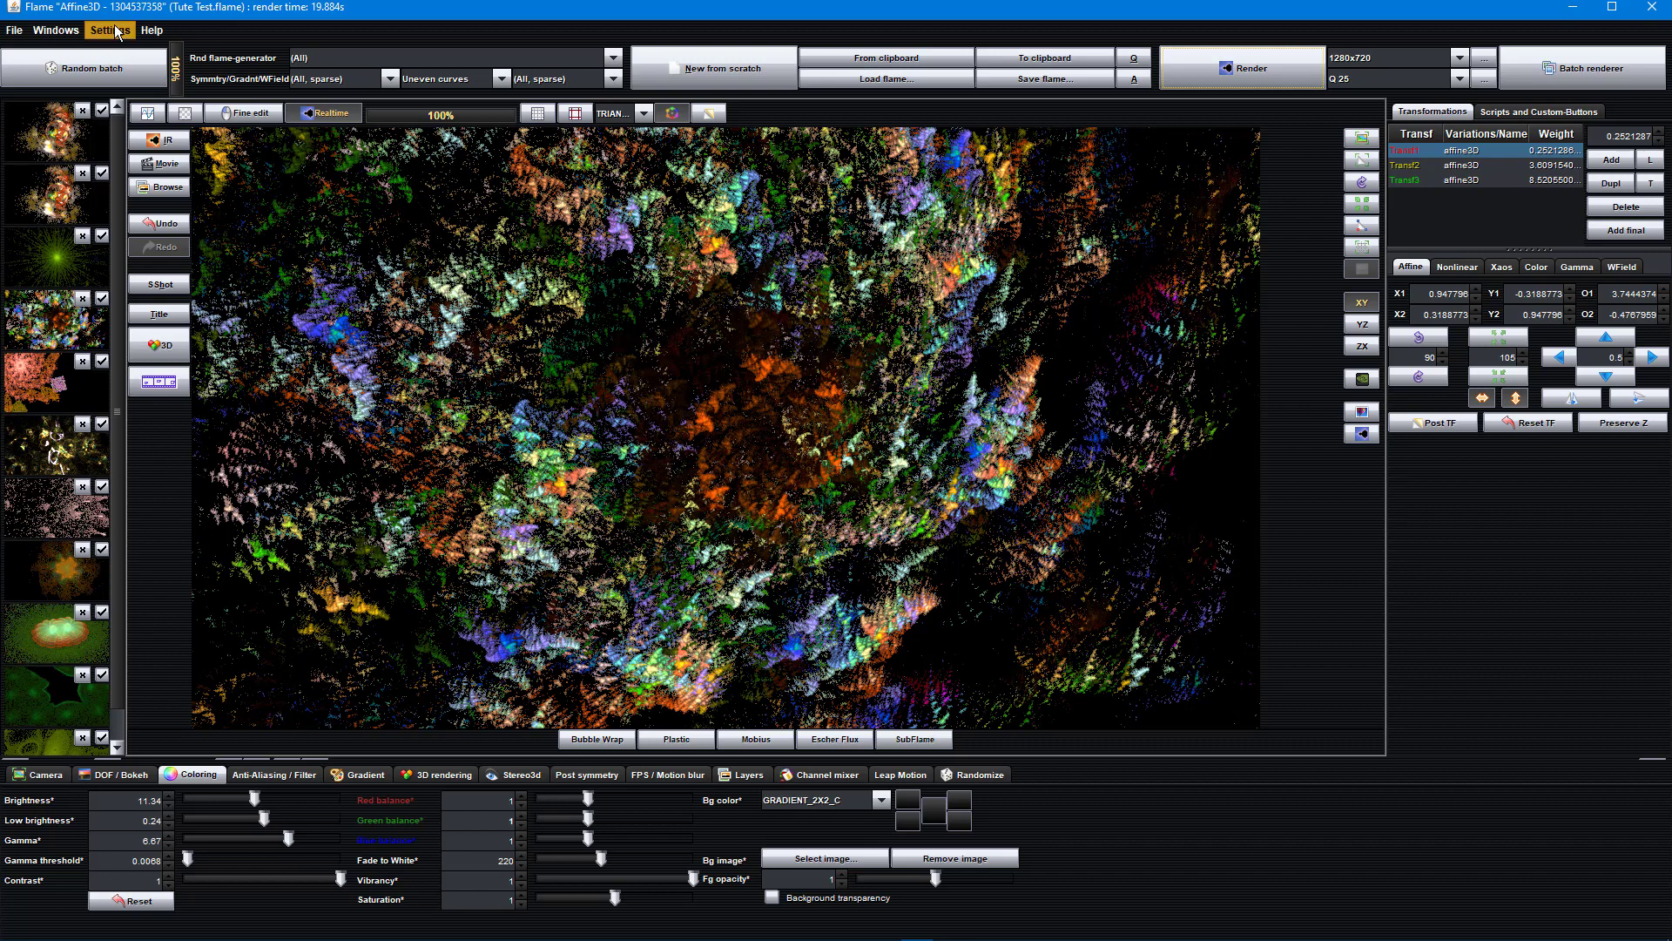
Step: Open the flame browser, refresh its folder list and show the flames from 2020-07
{"action": "left_click", "coordinate": [72, 33]}
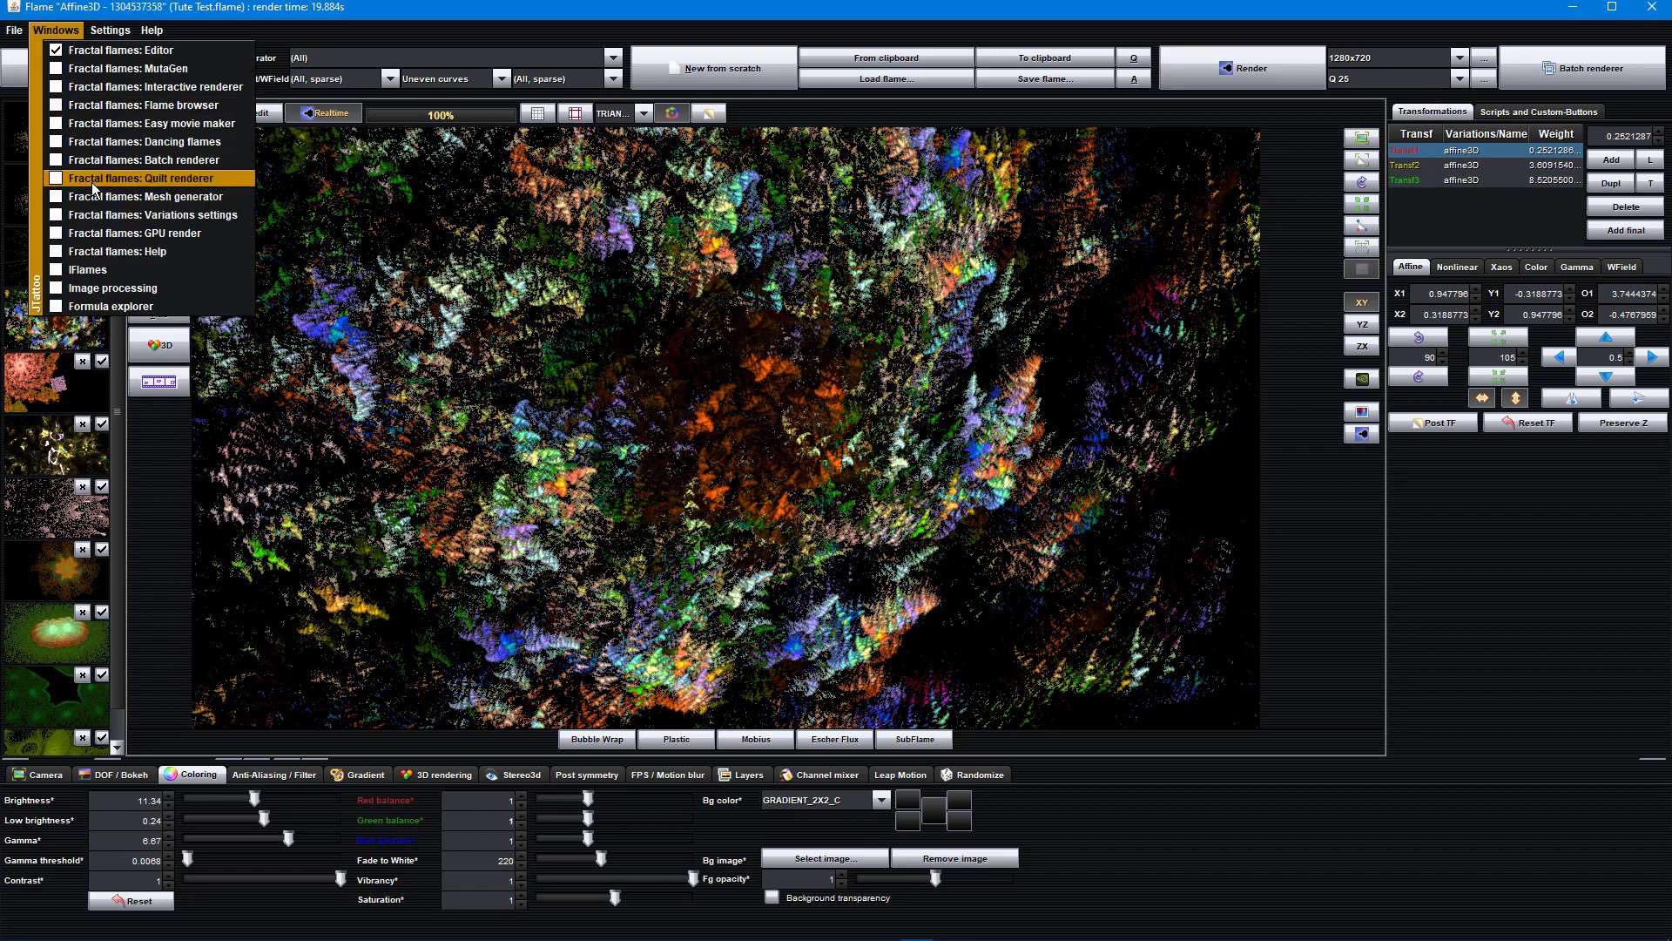
{"action": "left_click", "coordinate": [100, 108]}
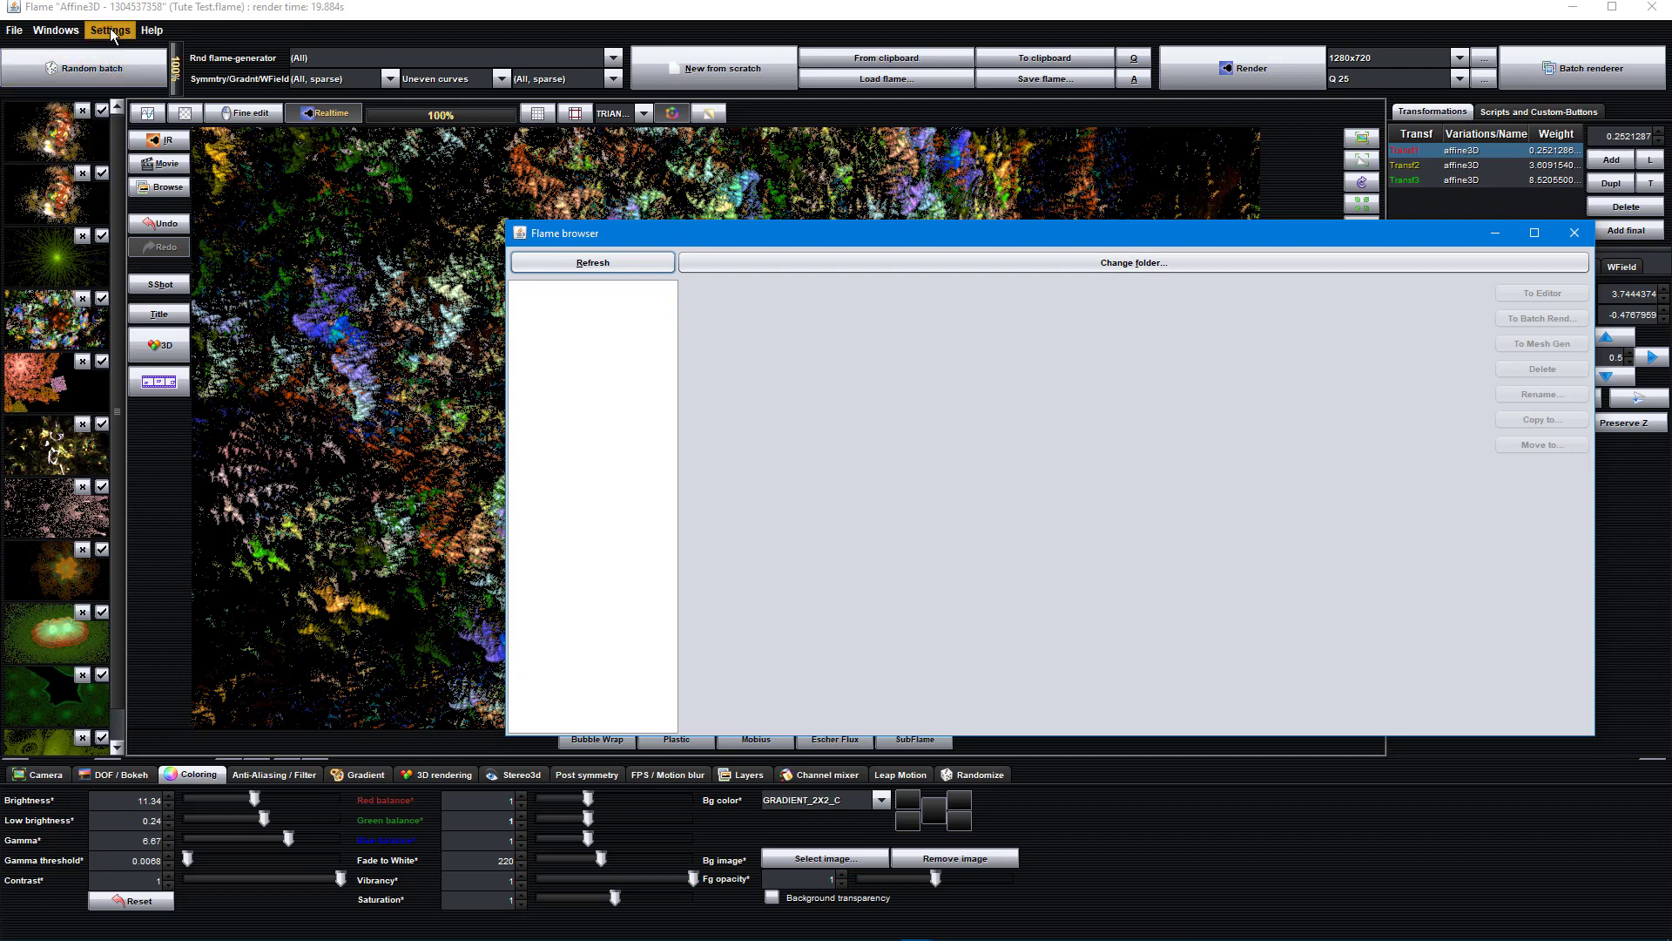
{"action": "left_click", "coordinate": [587, 266]}
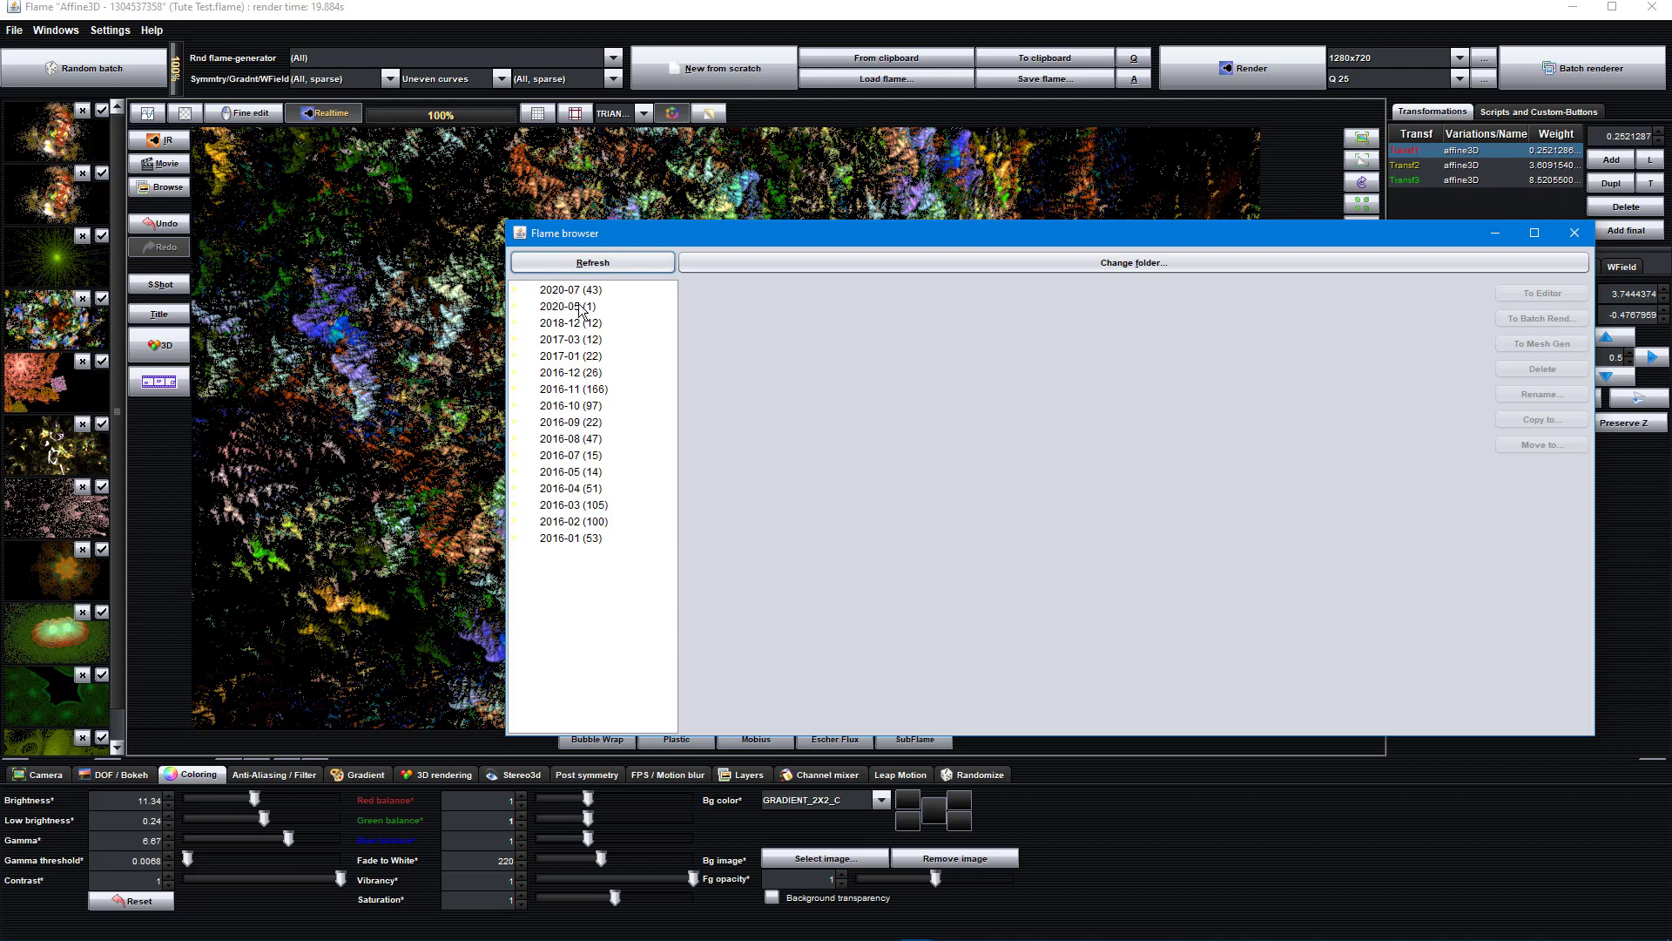
{"action": "left_click", "coordinate": [578, 293]}
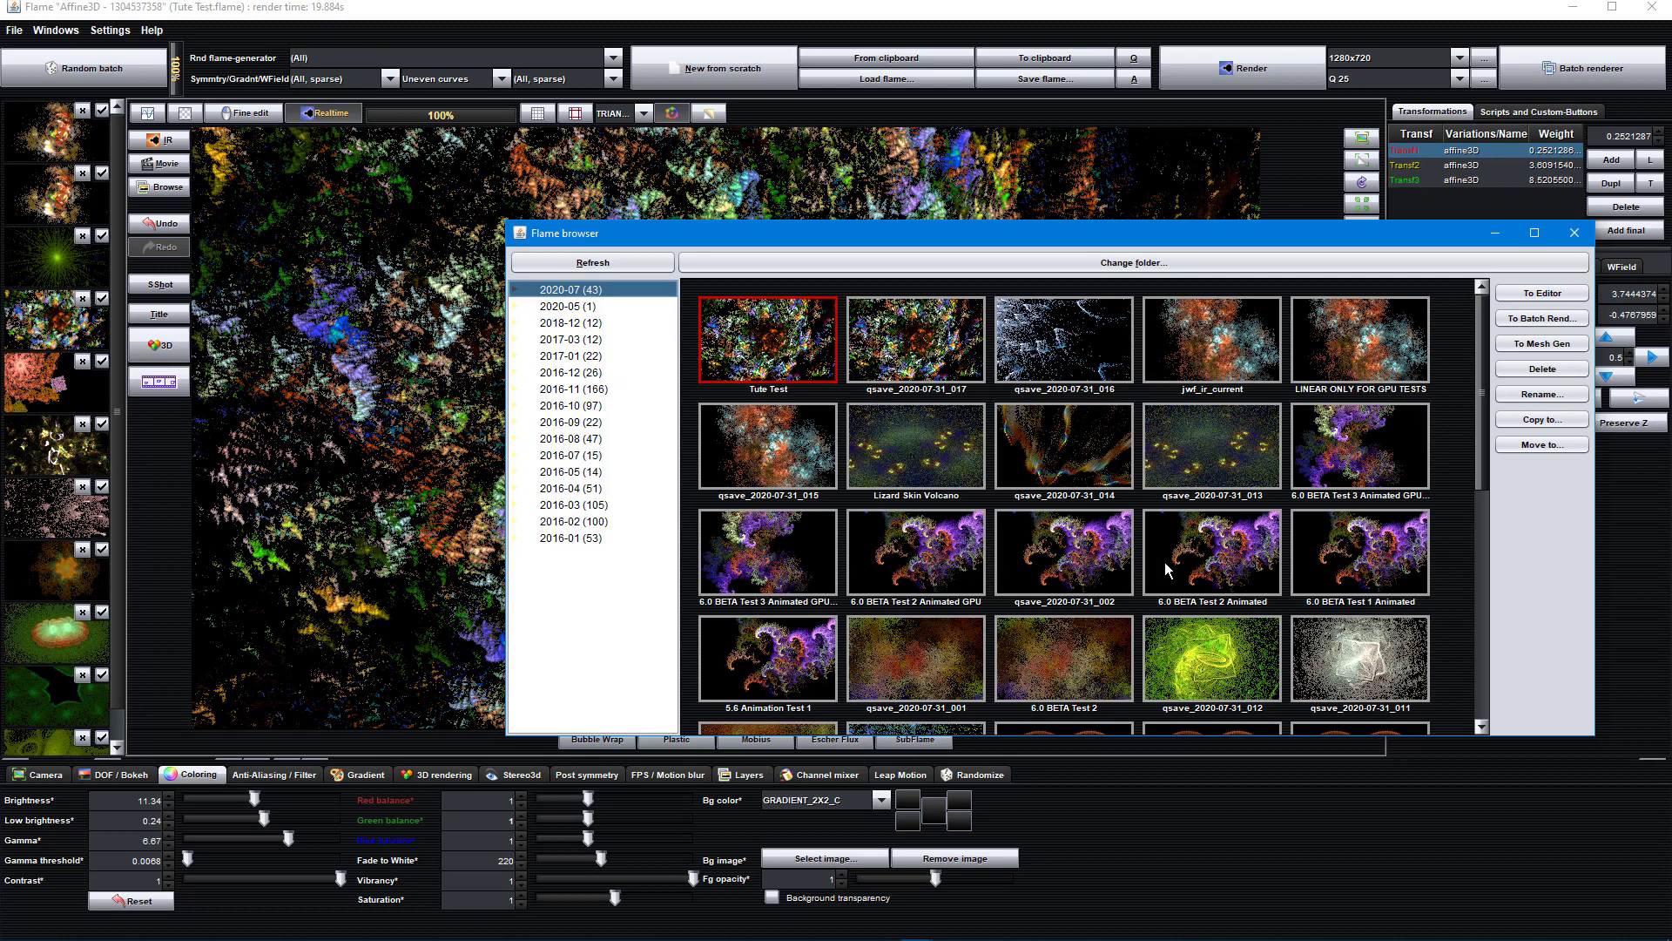
Step: Load the Juliana Disco 1 Animated flame from the browser into the editor
{"action": "scroll", "coordinate": [1176, 537], "scroll_direction": "down", "scroll_amount": 1}
{"action": "scroll", "coordinate": [1176, 538], "scroll_direction": "down", "scroll_amount": 5}
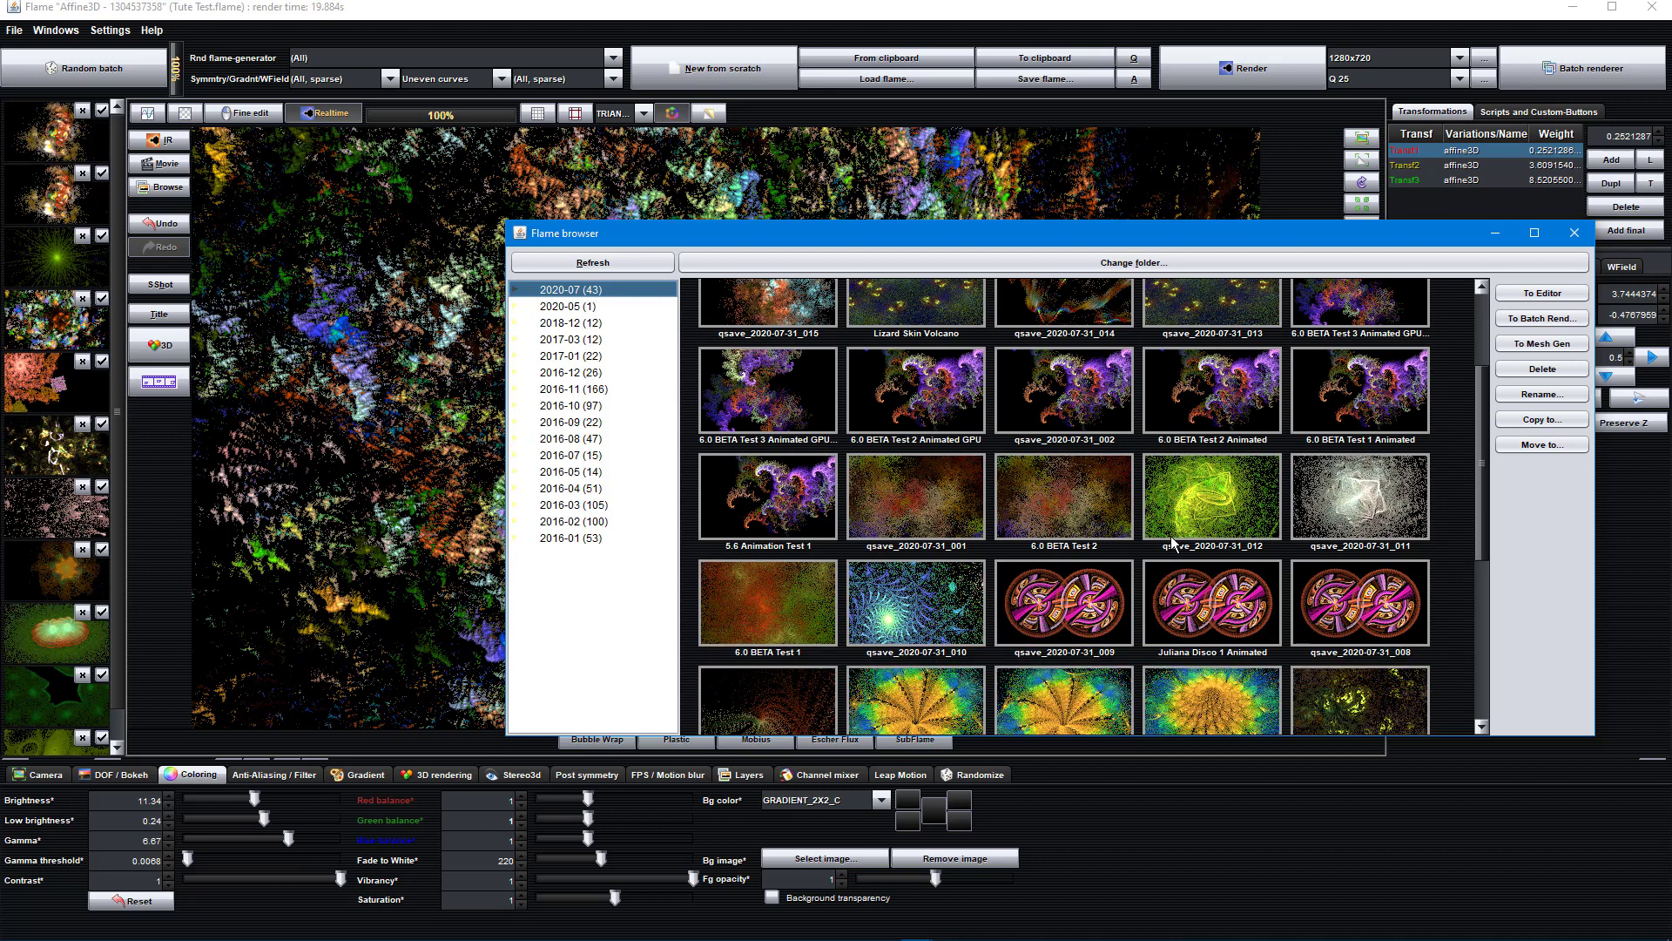
{"action": "scroll", "coordinate": [1176, 537], "scroll_direction": "down", "scroll_amount": 9}
{"action": "scroll", "coordinate": [1159, 558], "scroll_direction": "up", "scroll_amount": 1}
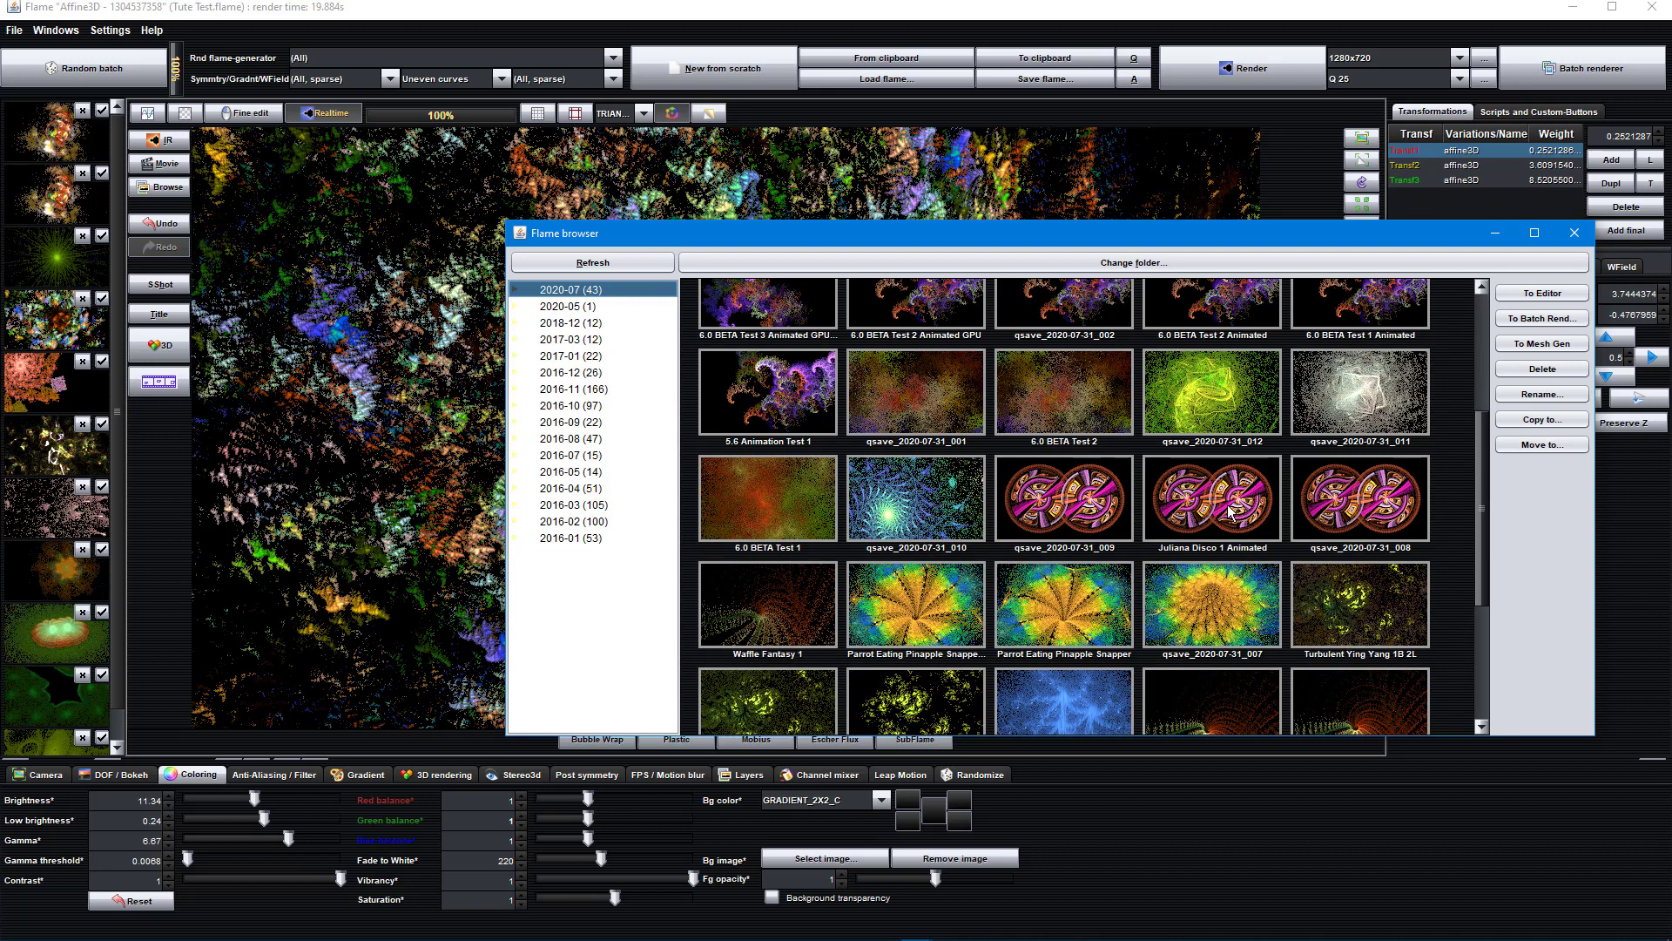
{"action": "double_click", "coordinate": [1231, 512]}
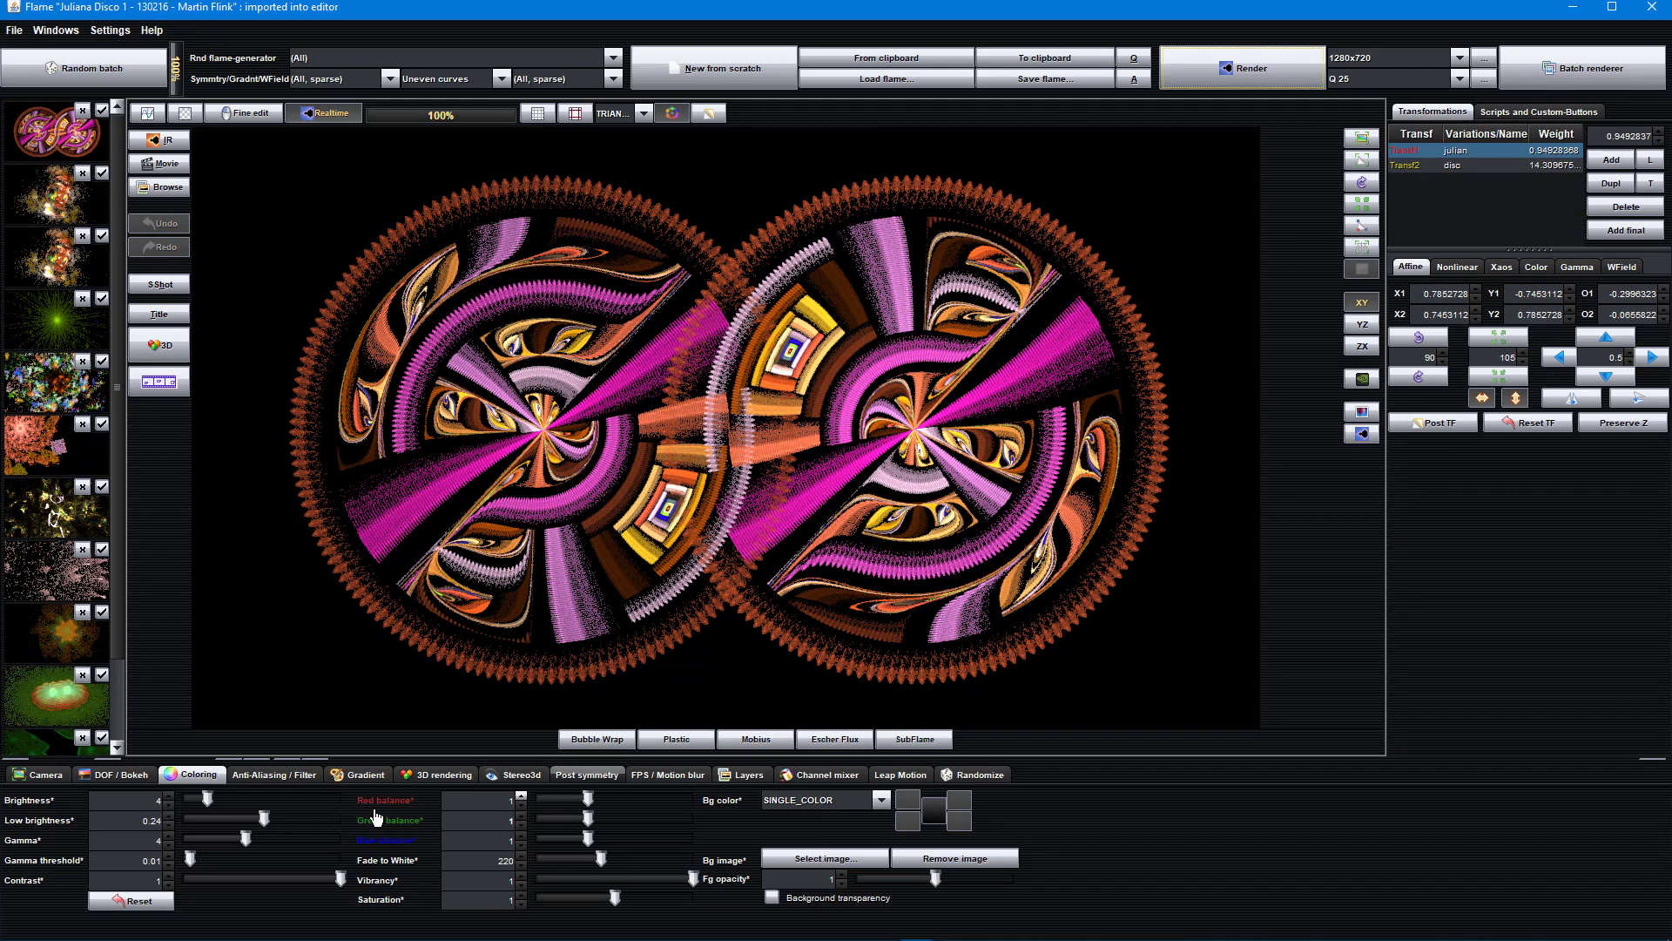
Step: Show the animation controls for the loaded flame and go to frame 150
{"action": "left_click", "coordinate": [159, 381]}
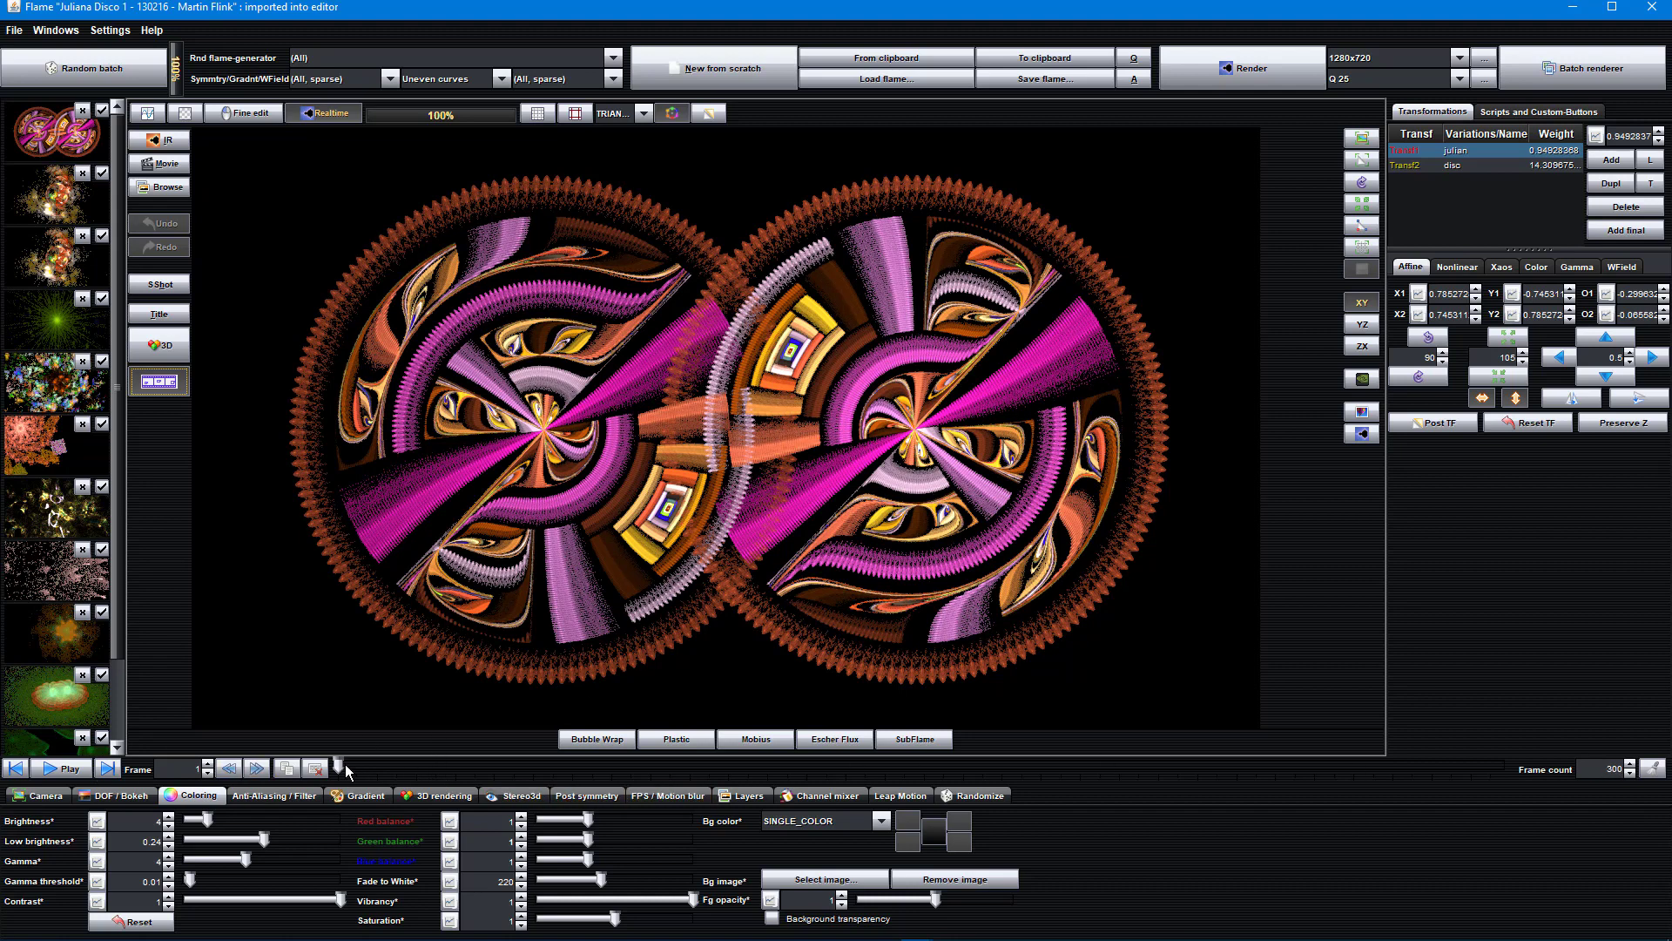
{"action": "left_click", "coordinate": [255, 770]}
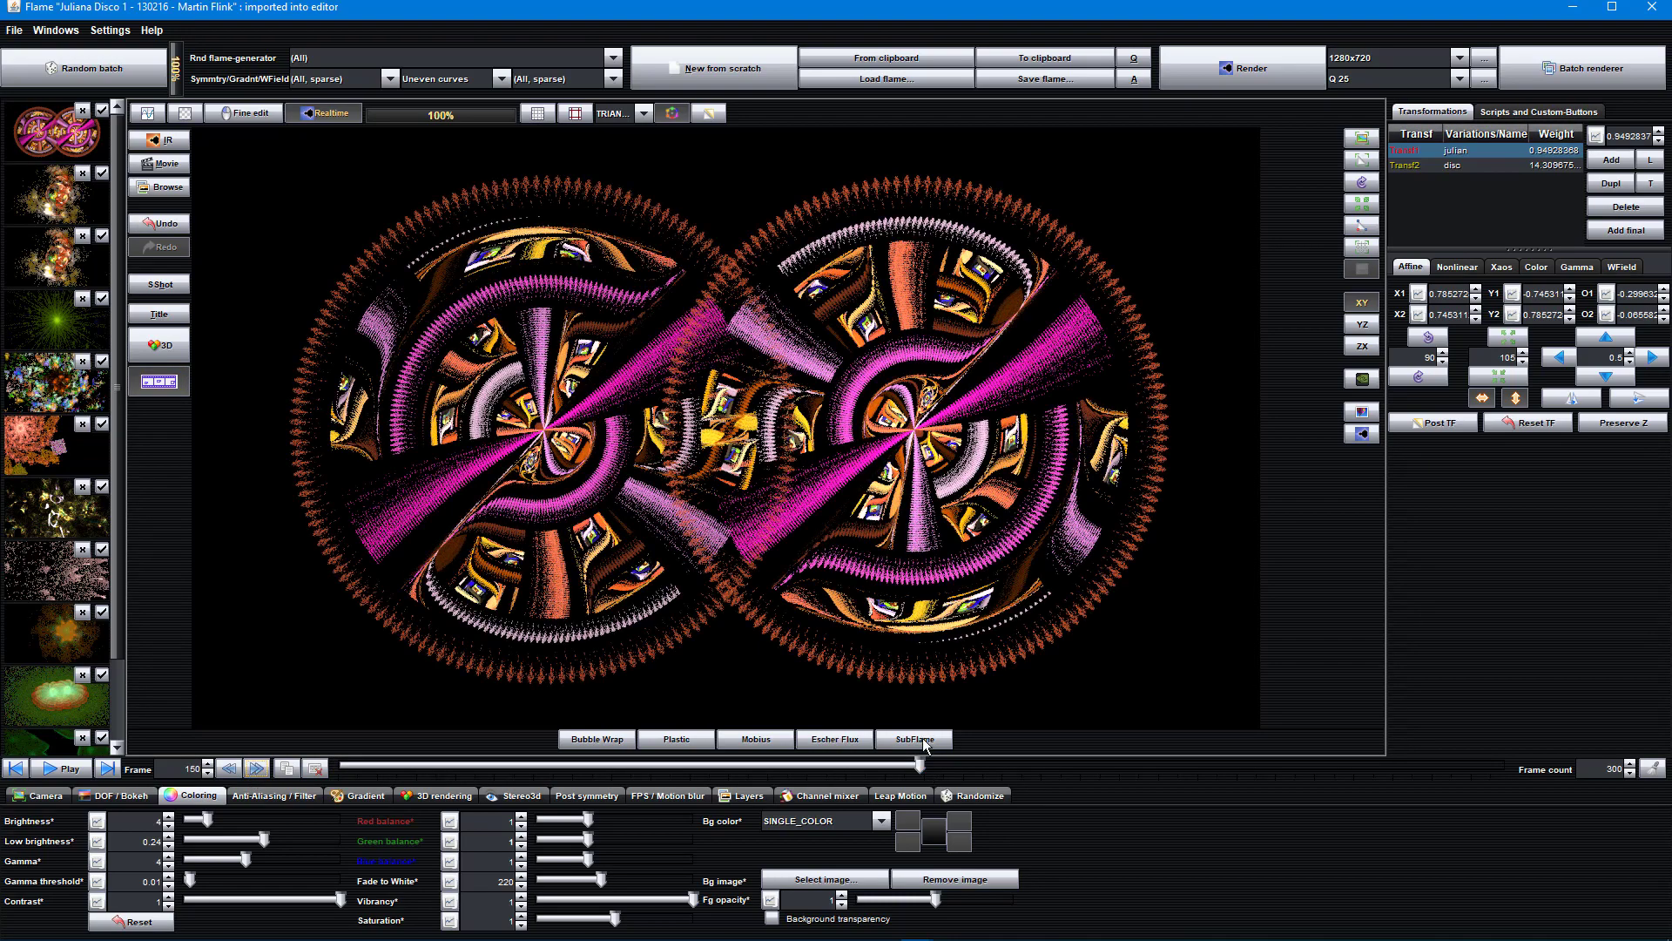
Step: Set the animation's frame count to 150 and preview the motion by playing and scrubbing it, ending at frame 49
{"action": "left_click_drag", "start_coordinate": [916, 774], "coordinate": [641, 771]}
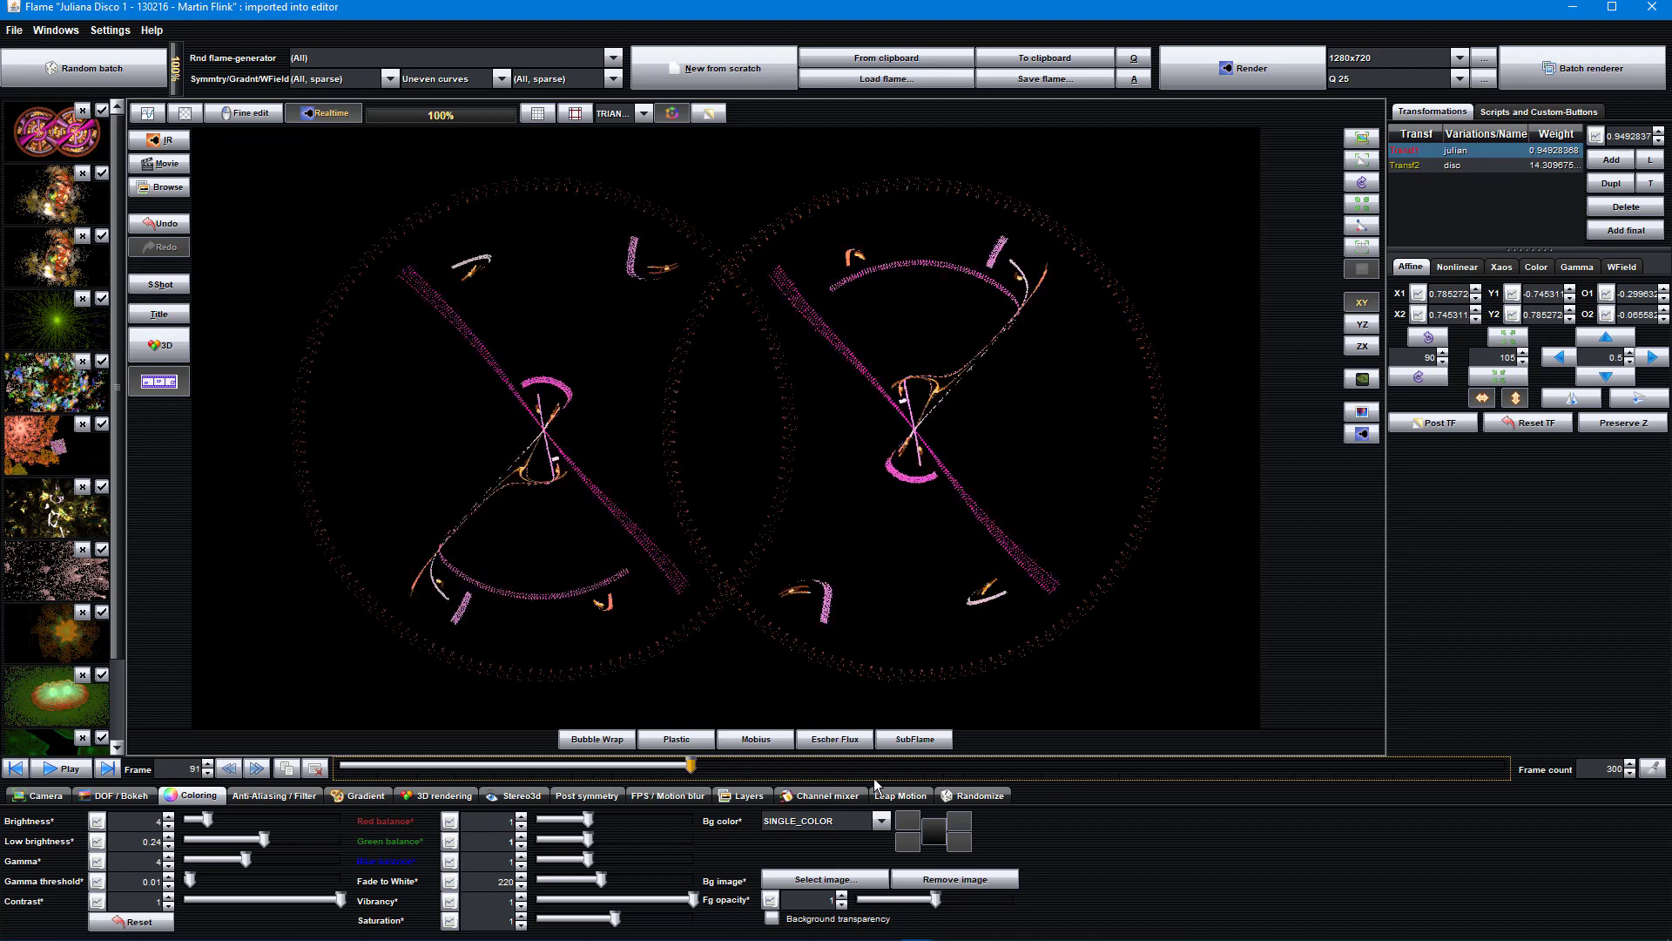
{"action": "mouse_move", "coordinate": [874, 779]}
{"action": "left_mouse_down"}
{"action": "mouse_move", "coordinate": [987, 780]}
{"action": "mouse_move", "coordinate": [906, 781]}
{"action": "left_mouse_up"}
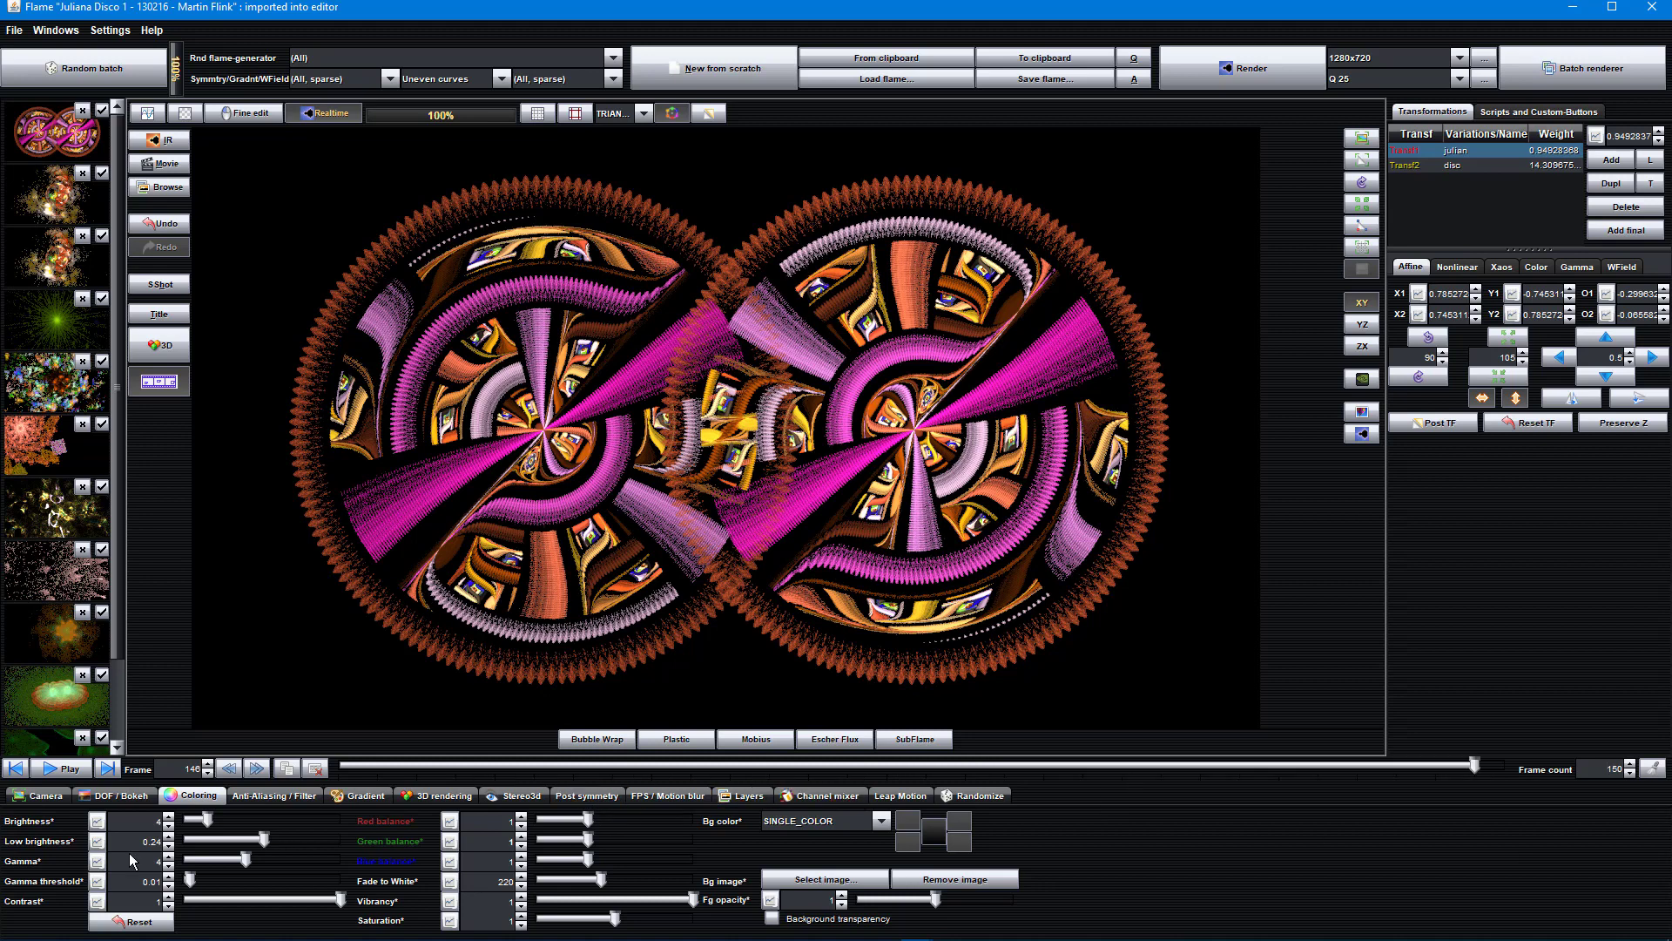
{"action": "left_click", "coordinate": [59, 770]}
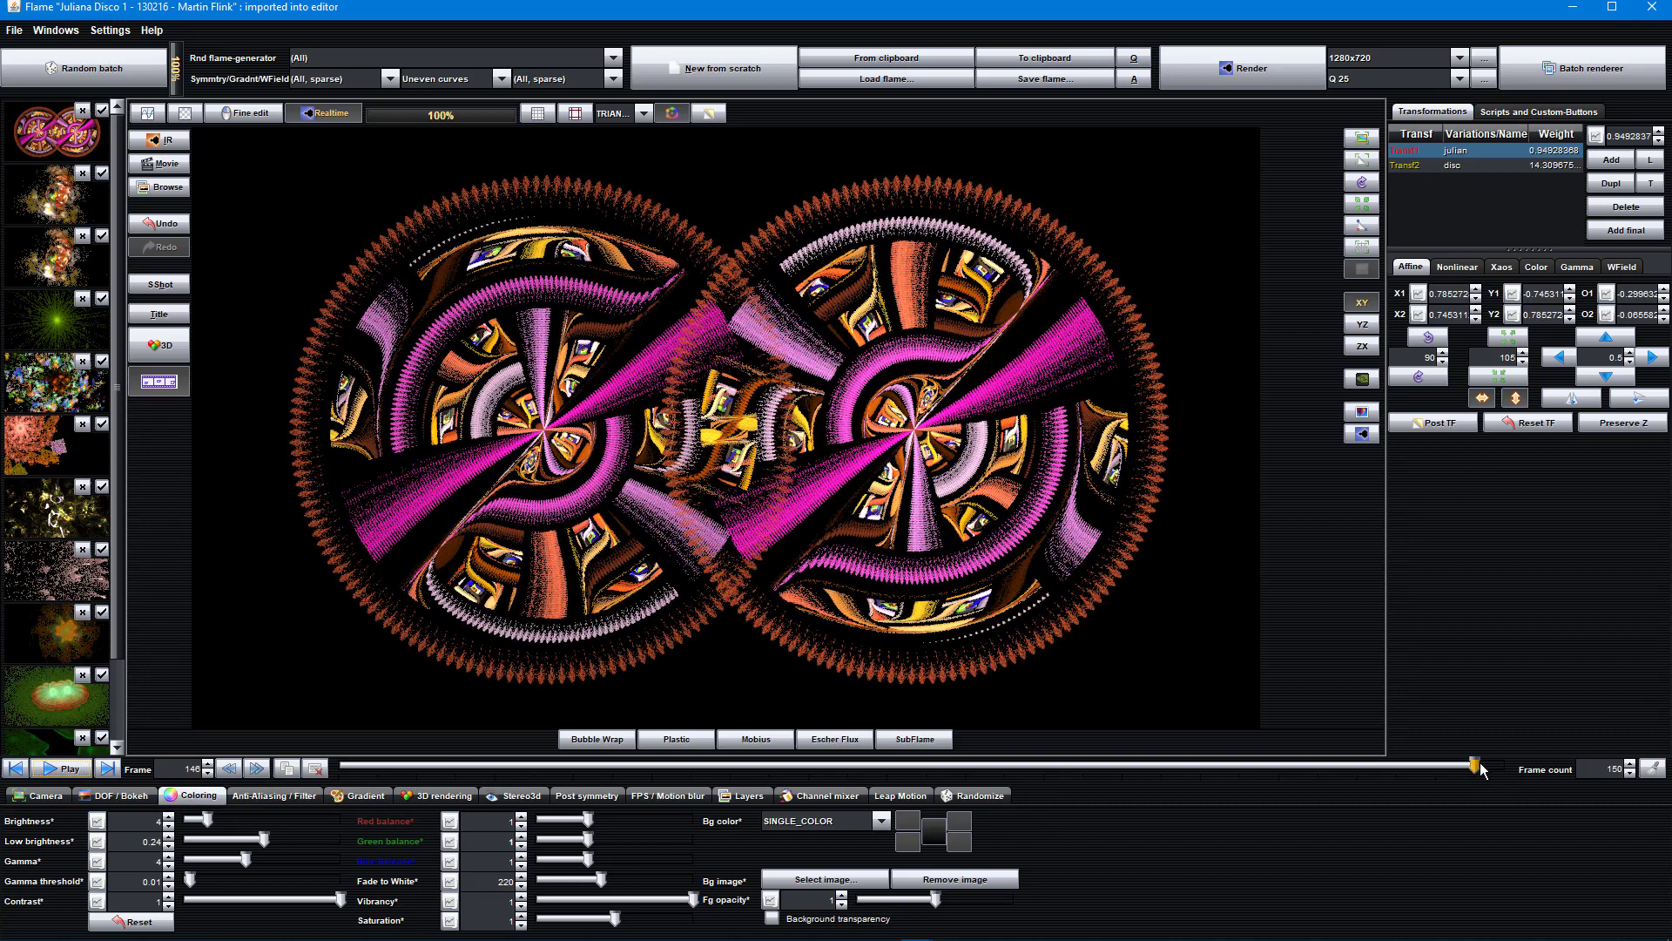
{"action": "left_click_drag", "start_coordinate": [1481, 768], "coordinate": [910, 768]}
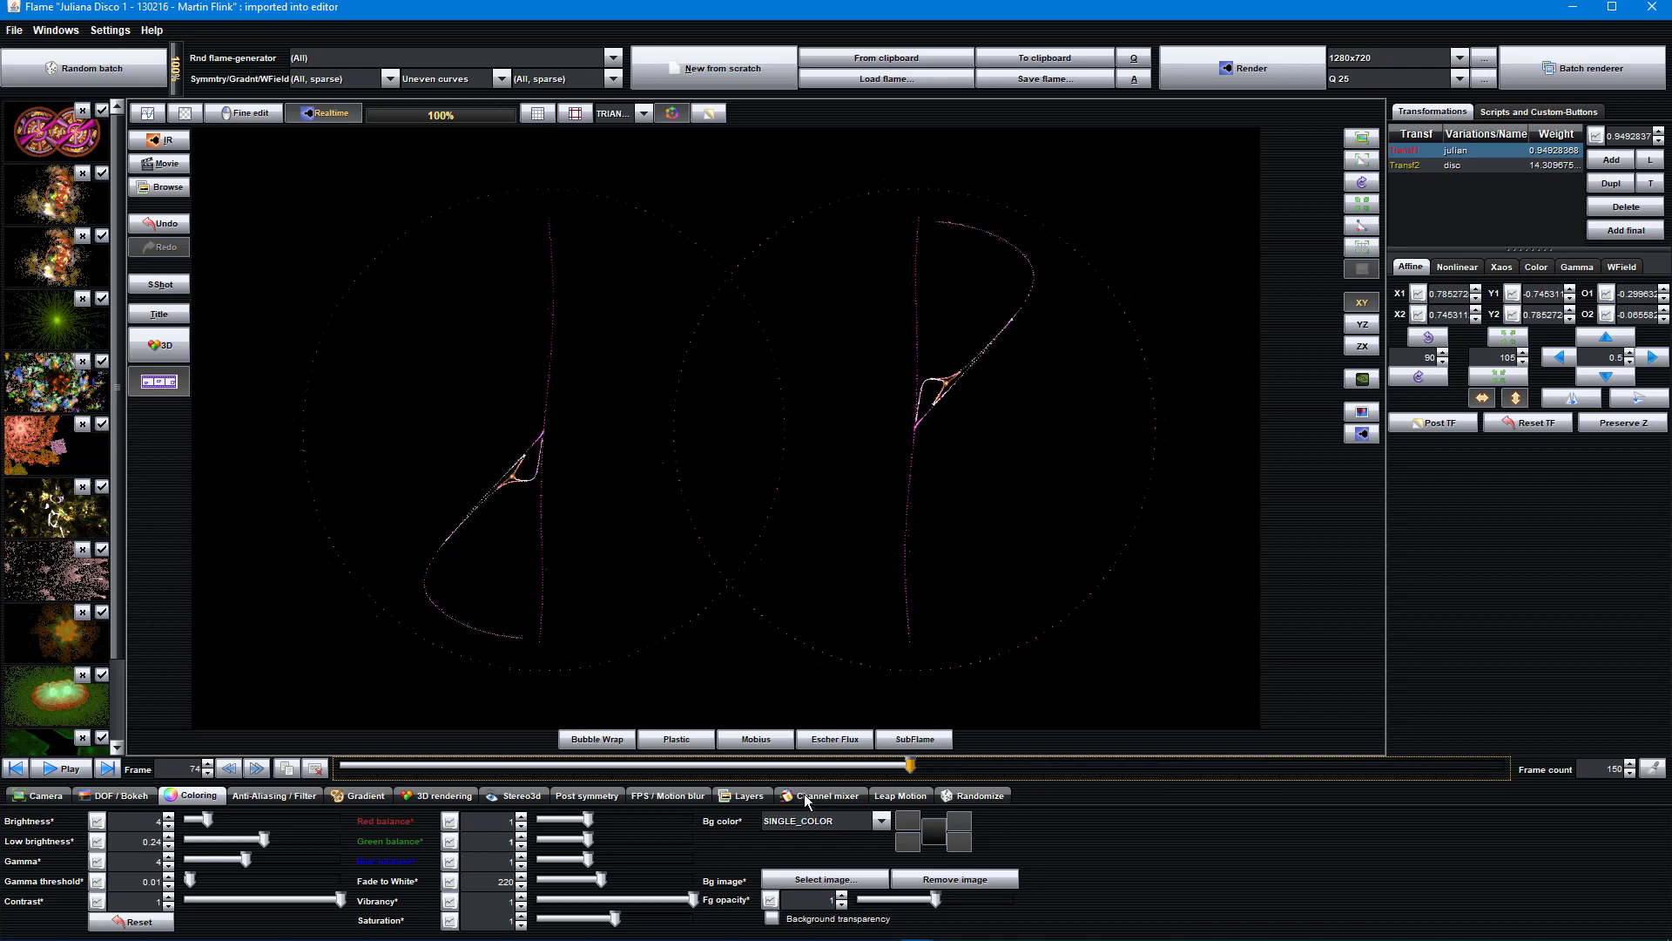
{"action": "left_click_drag", "start_coordinate": [807, 801], "coordinate": [716, 772]}
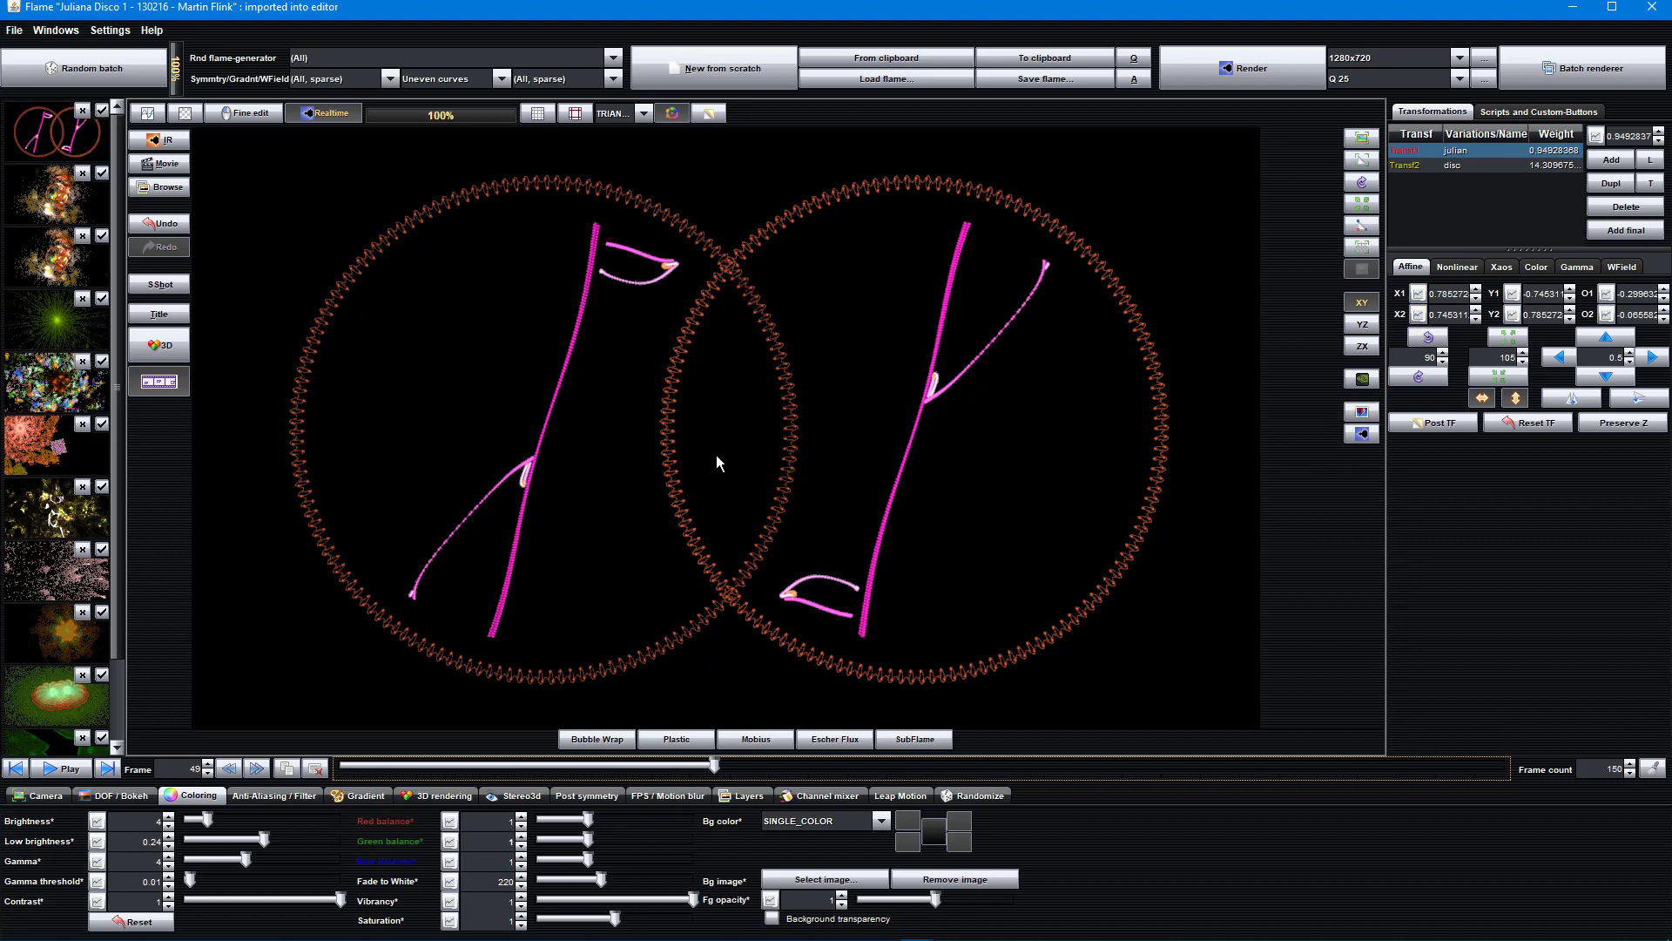
Step: Show the transform triangles and rotate and rescale the julian transform's triangle at frame 49
{"action": "left_click", "coordinate": [1361, 160]}
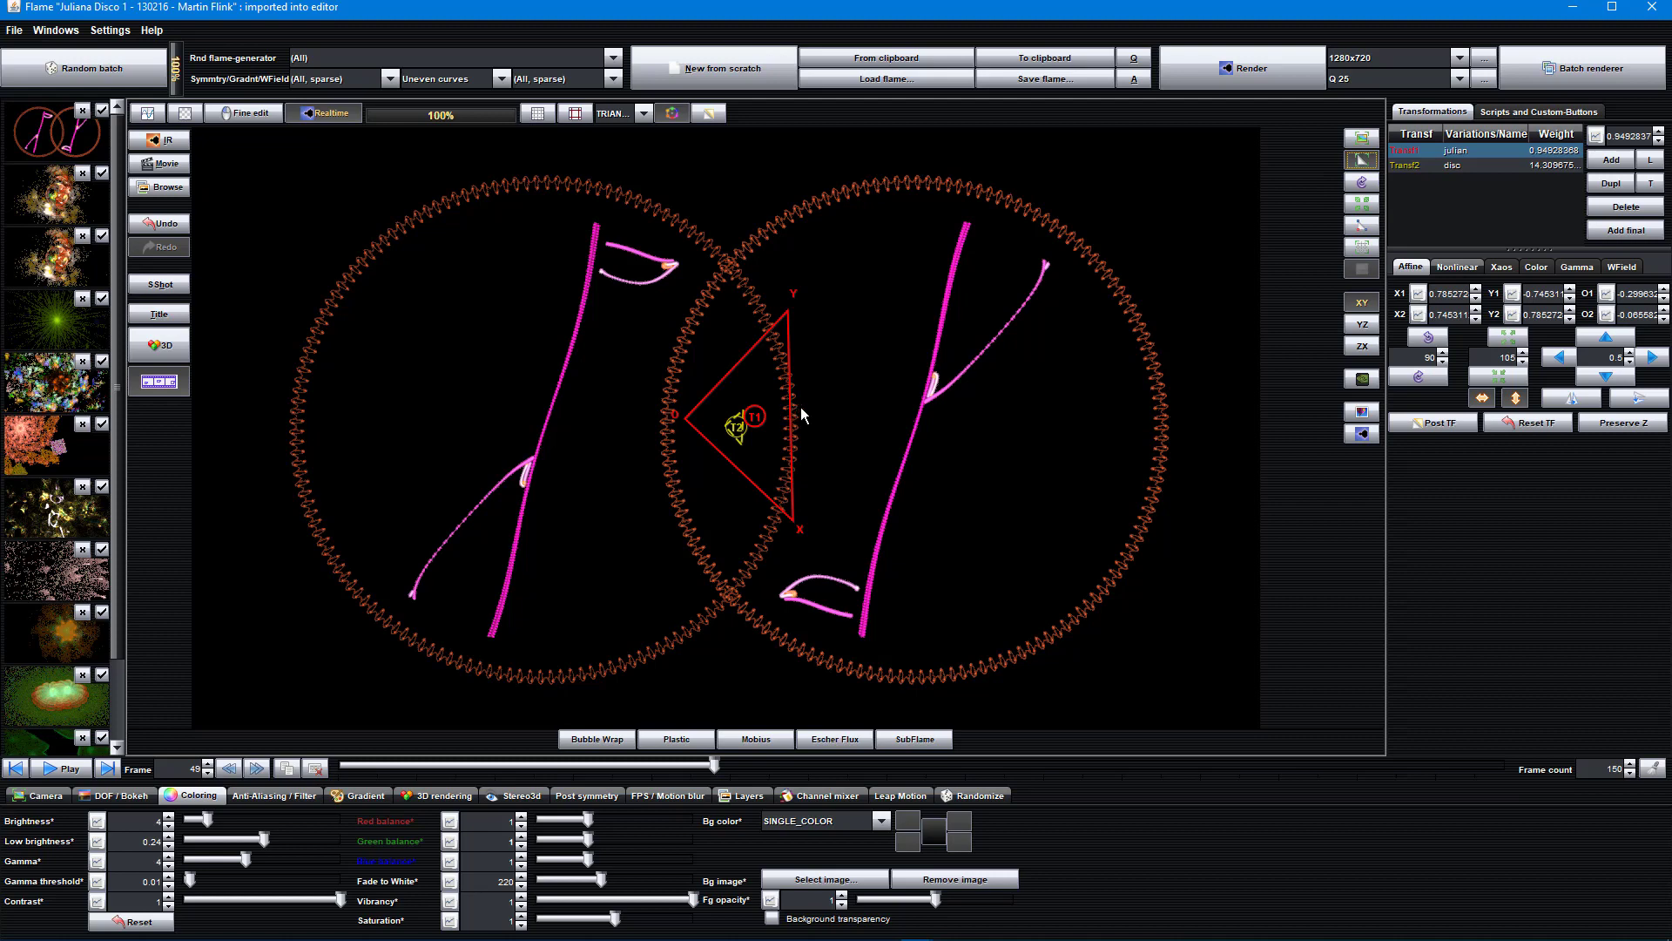
{"action": "left_click_drag", "start_coordinate": [801, 406], "coordinate": [332, 551]}
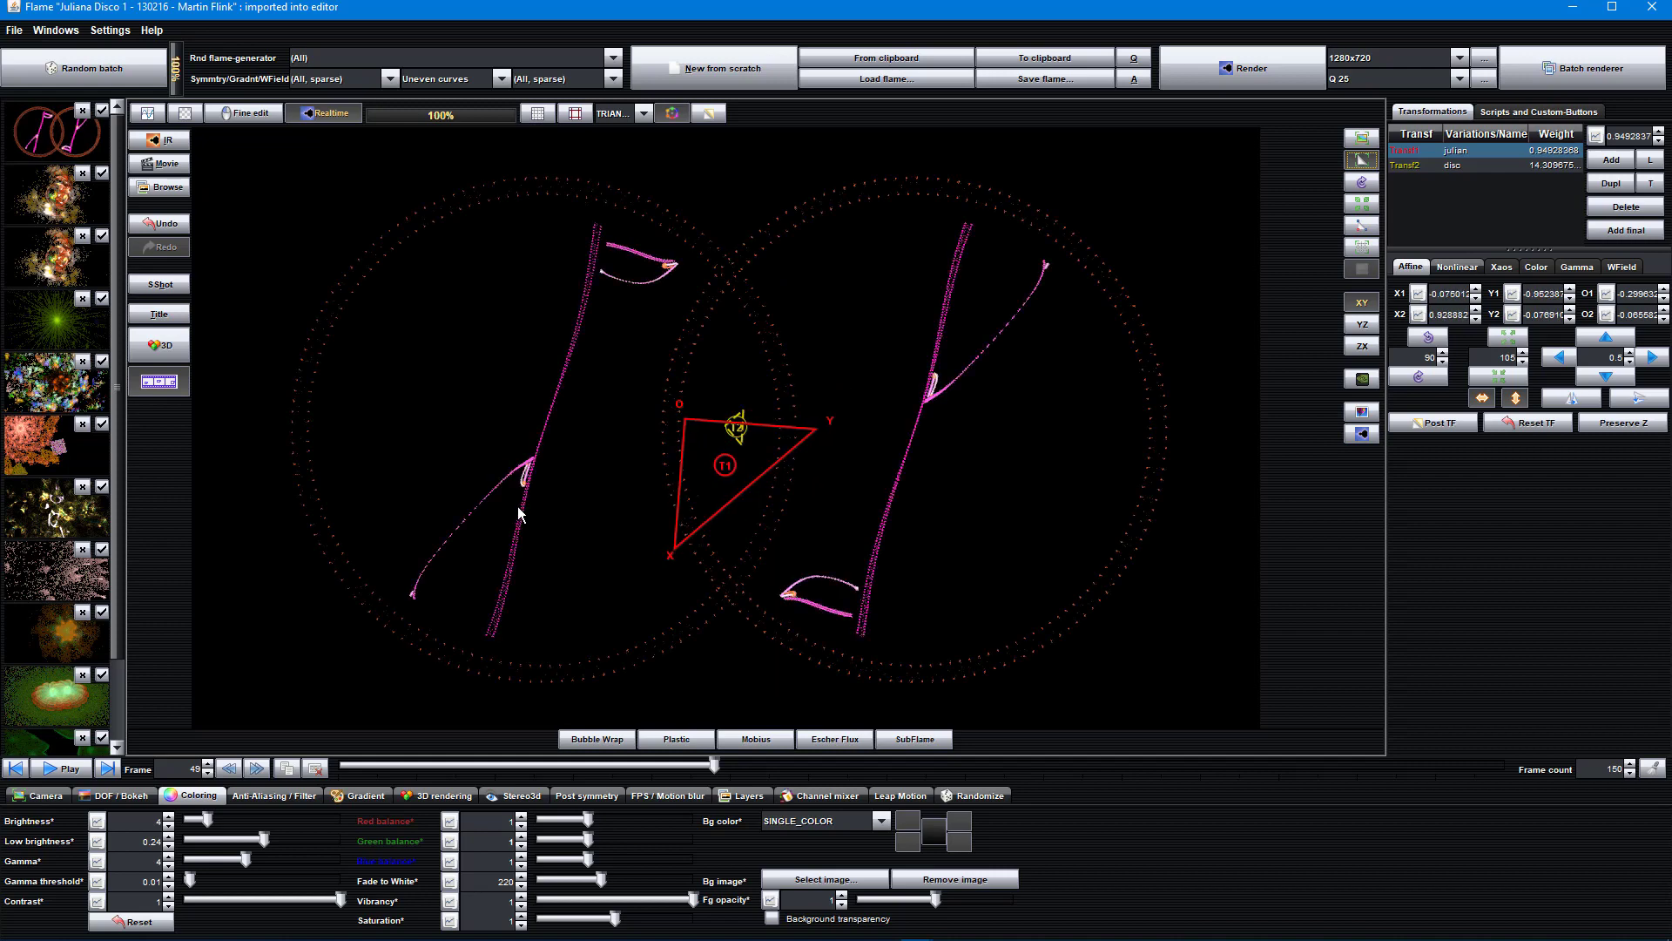
{"action": "left_click_drag", "start_coordinate": [519, 514], "coordinate": [784, 445]}
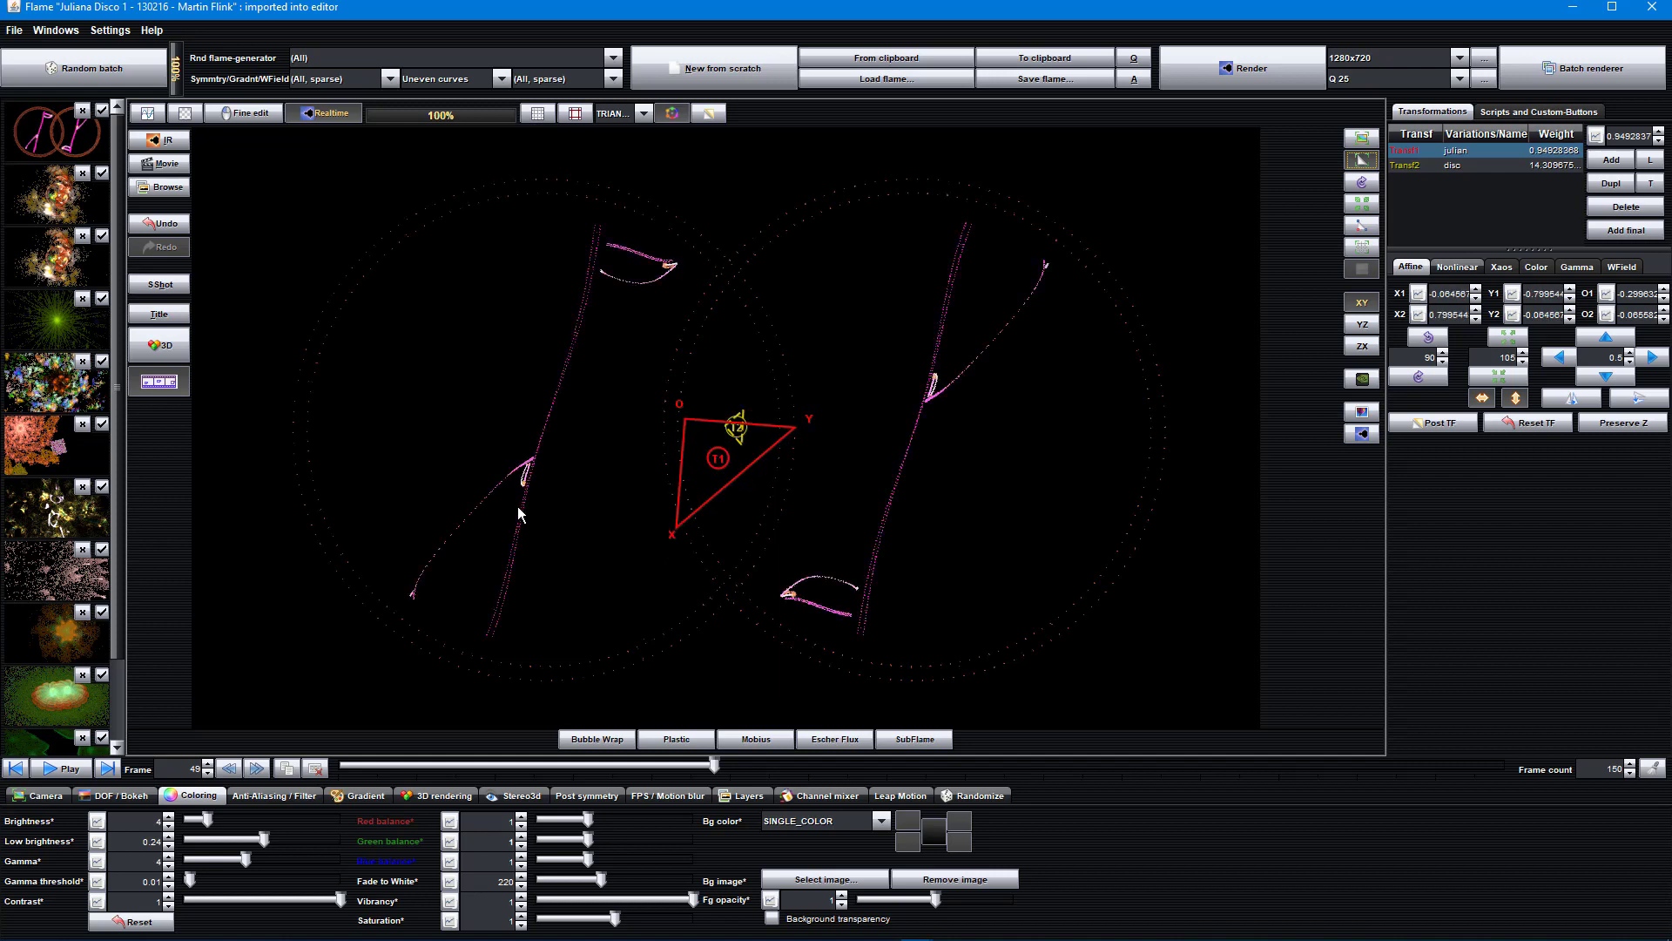
Step: Move, rotate and enlarge the disc transform's triangle, and play the resulting animation
{"action": "left_click", "coordinate": [1458, 165]}
{"action": "scroll", "coordinate": [840, 493], "scroll_direction": "up", "scroll_amount": 1}
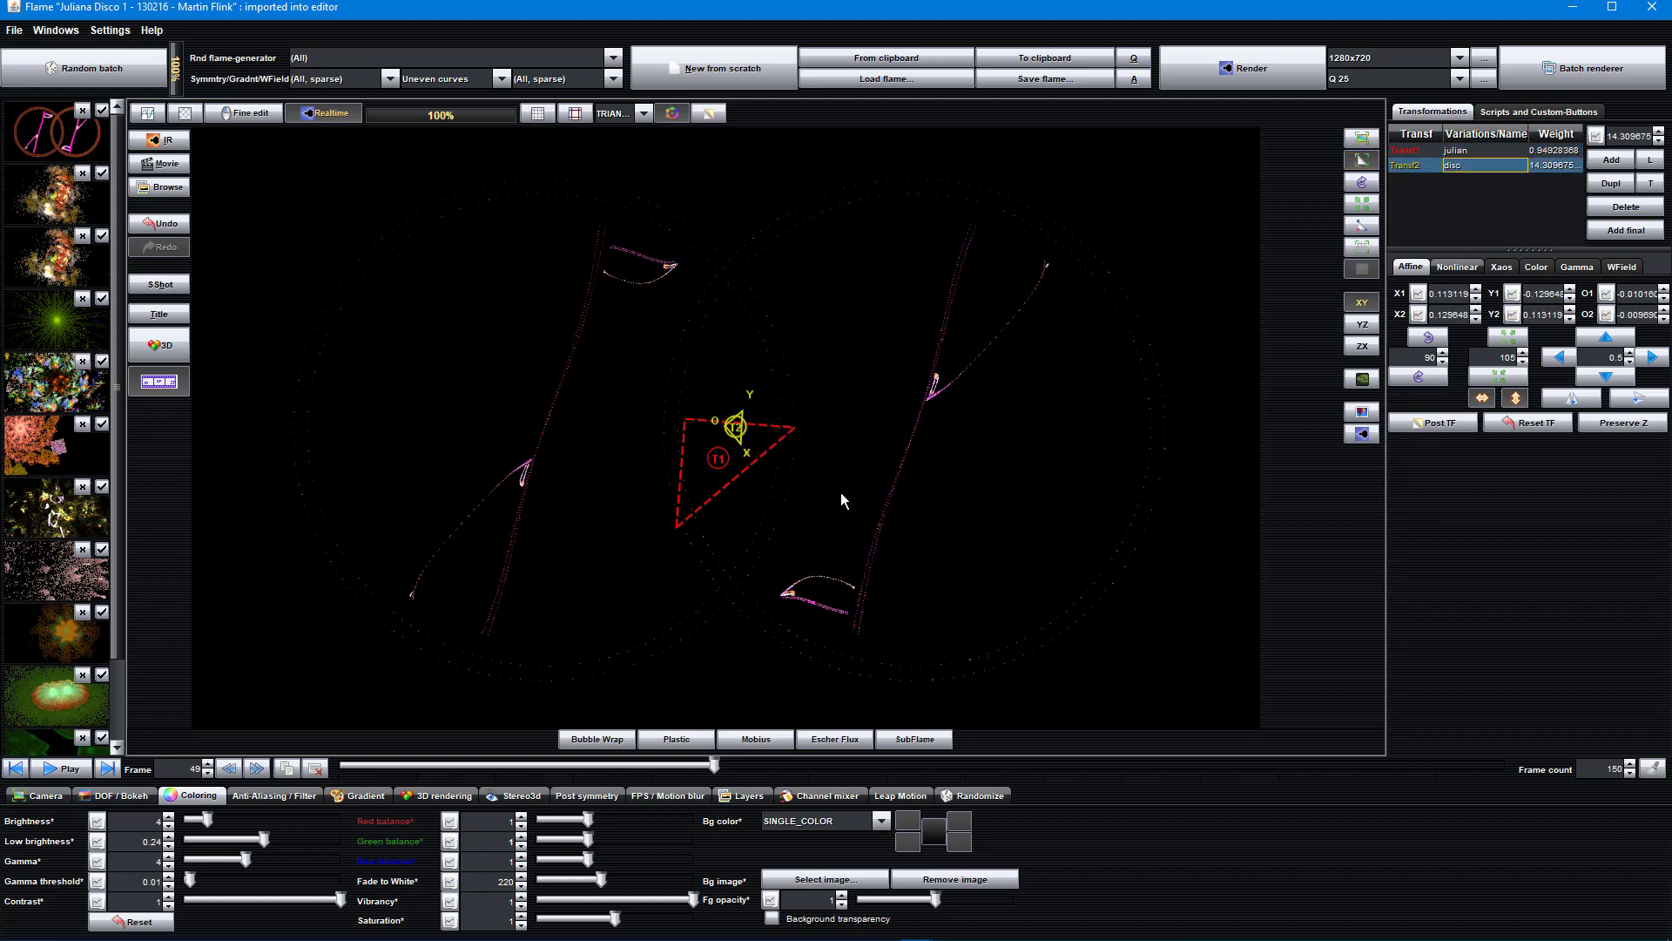
{"action": "left_click_drag", "start_coordinate": [859, 528], "coordinate": [1140, 545]}
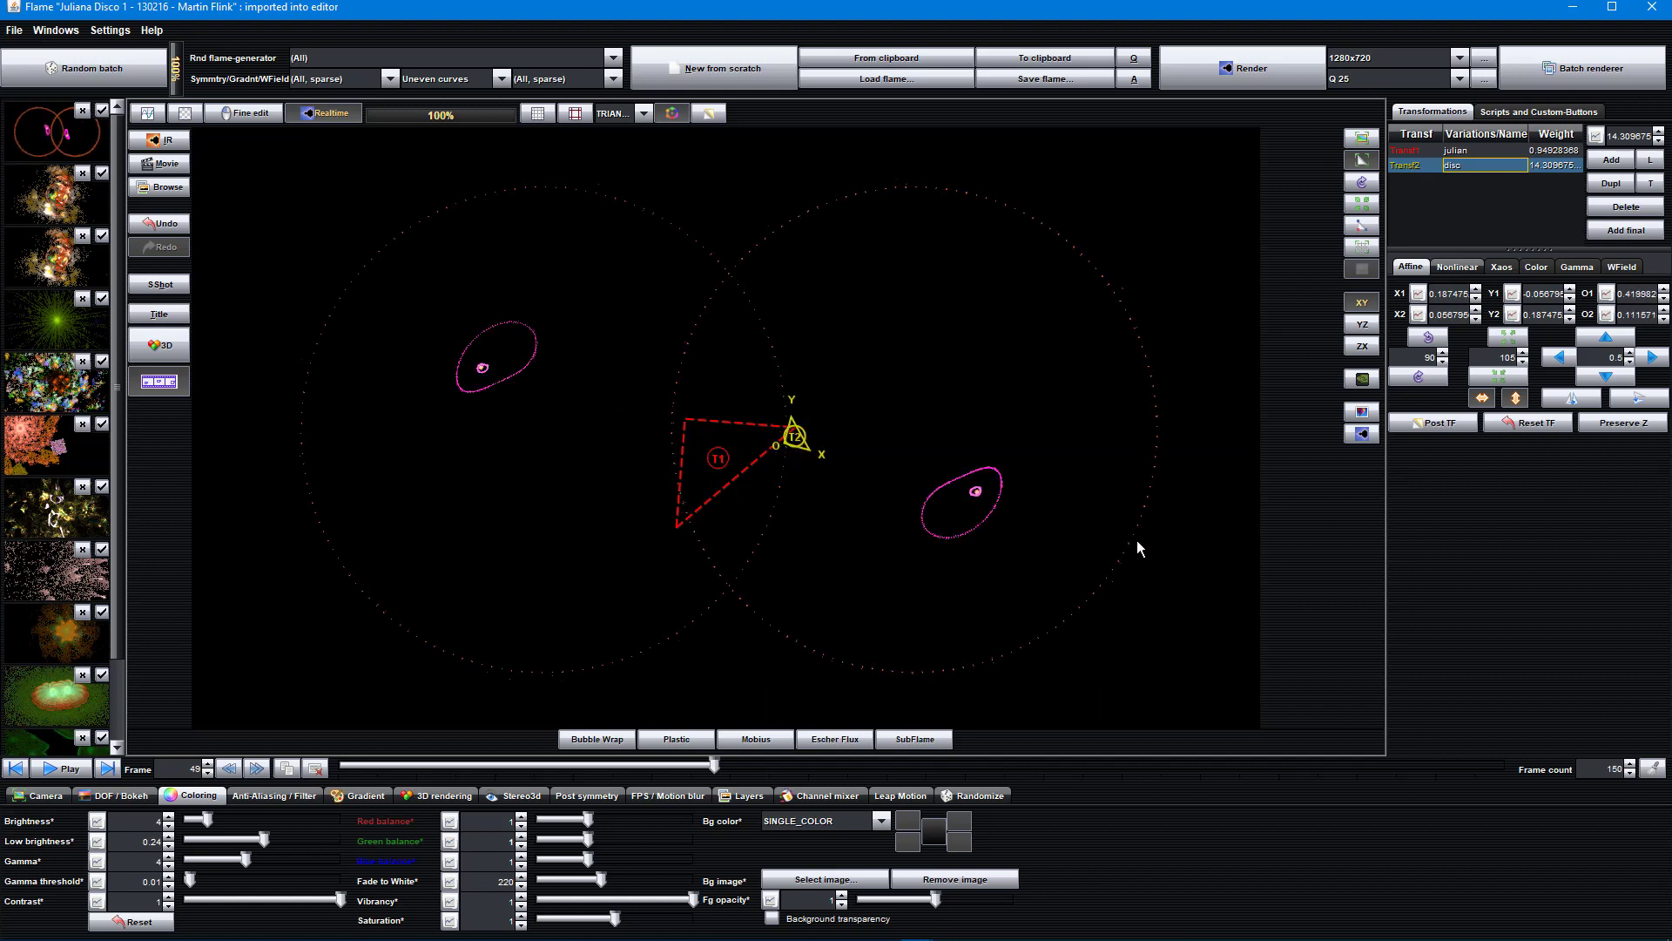
{"action": "scroll", "coordinate": [1132, 540], "scroll_direction": "up", "scroll_amount": 2}
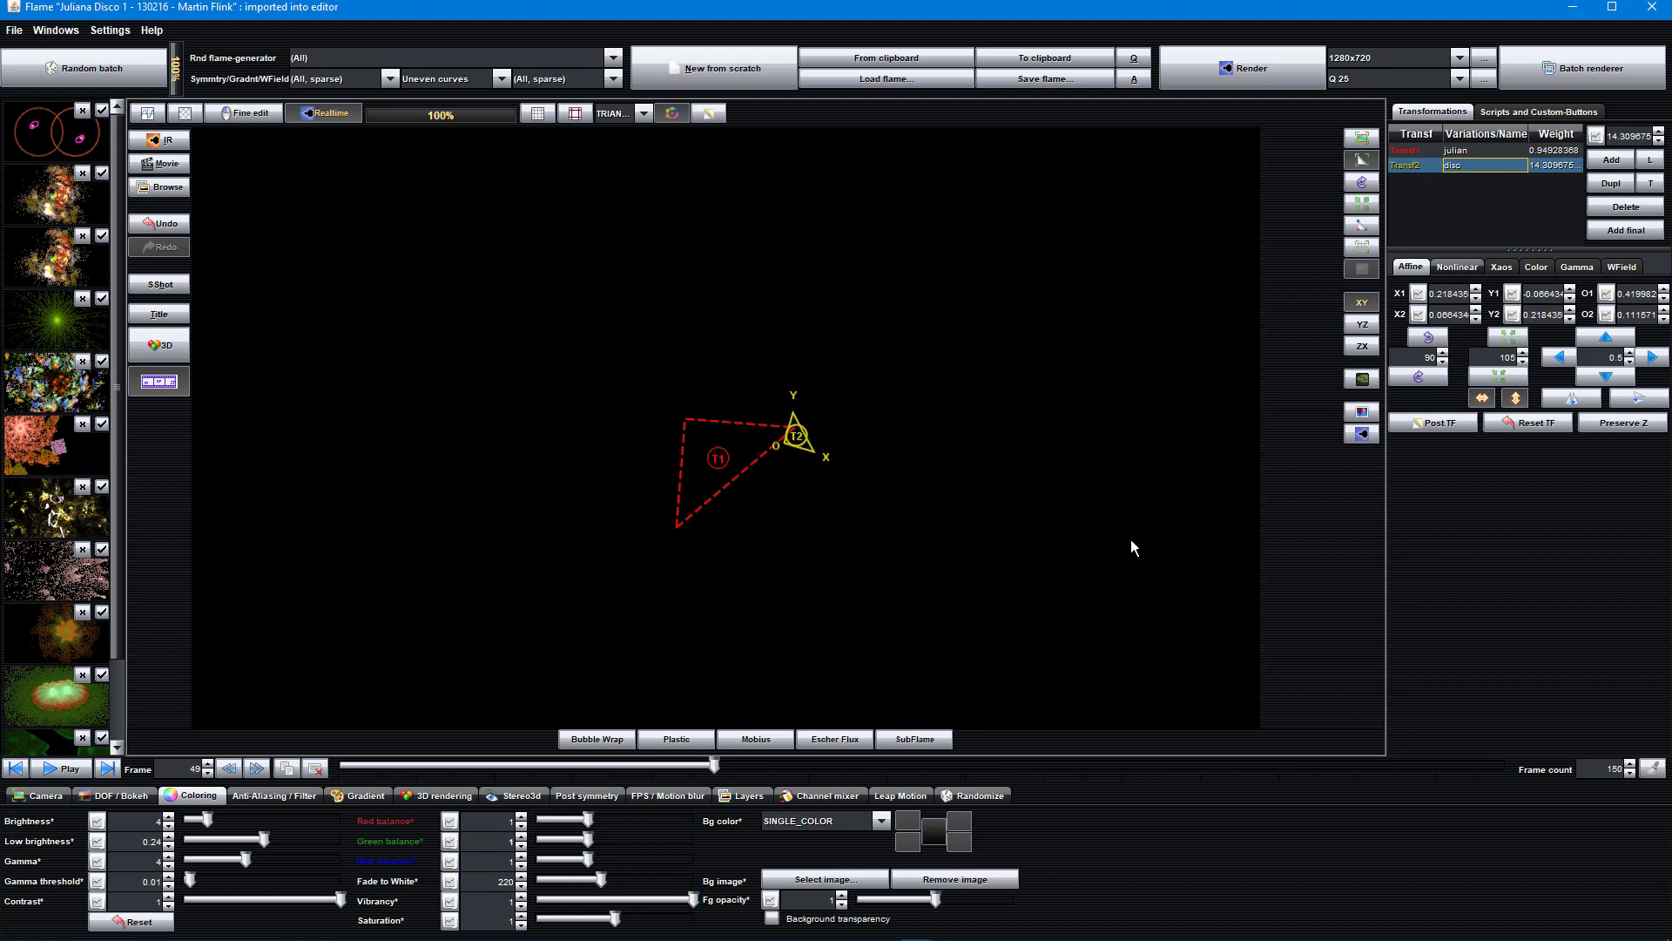
{"action": "left_click_drag", "start_coordinate": [833, 504], "coordinate": [756, 514]}
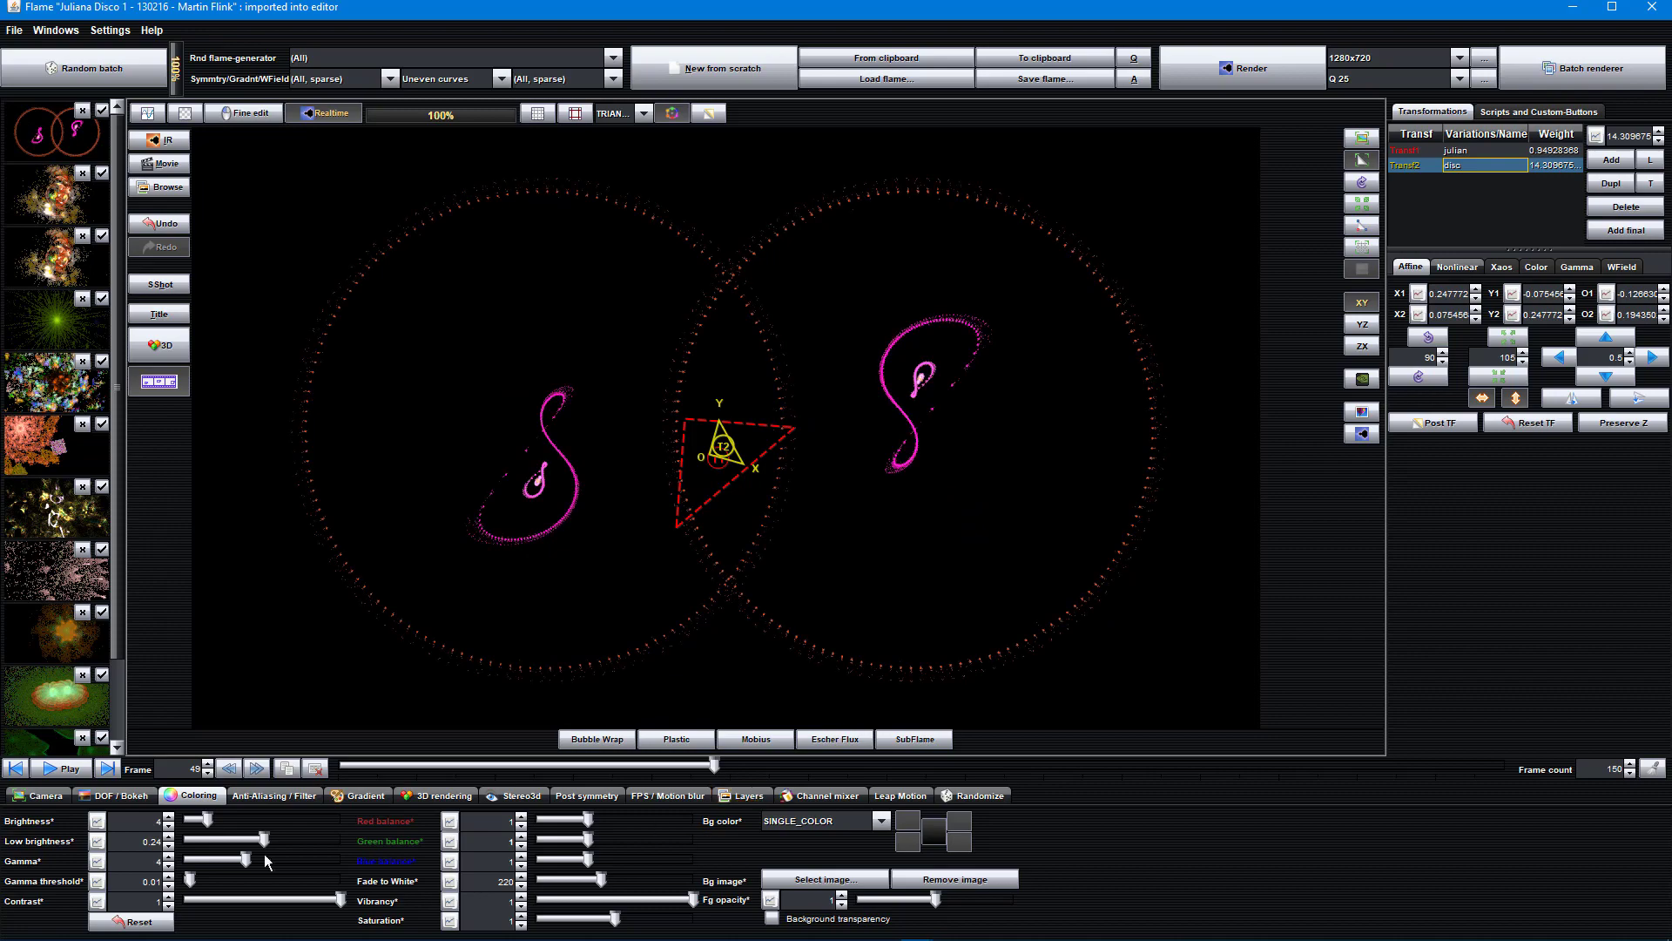
{"action": "left_click", "coordinate": [61, 768]}
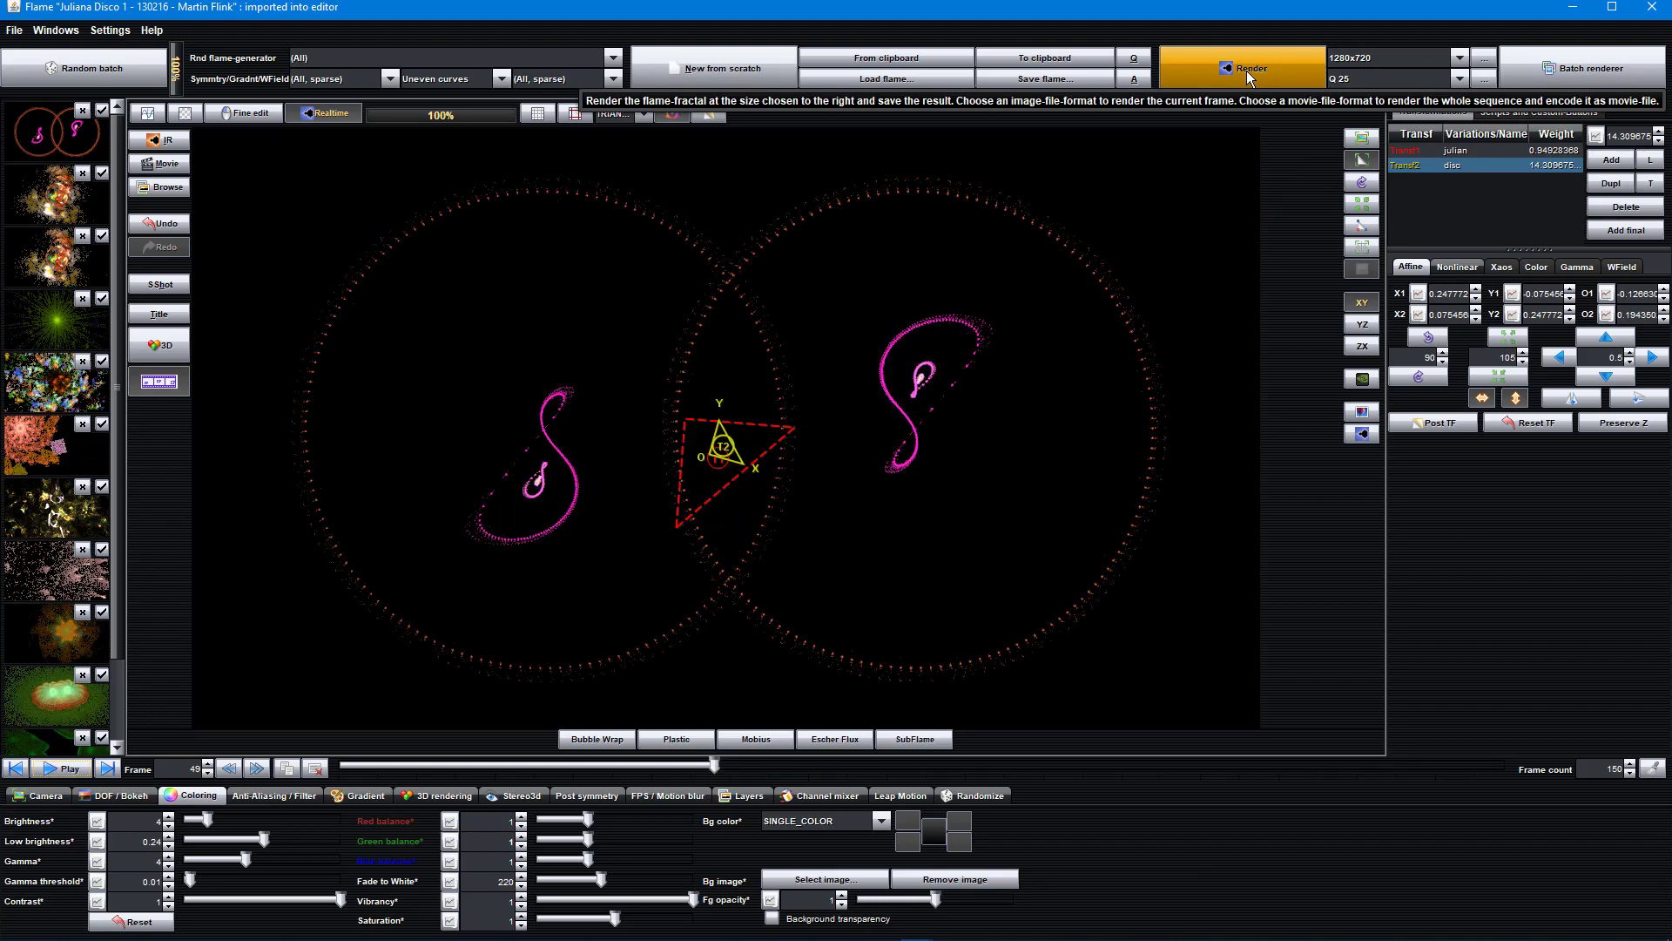
Step: Set the render resolution to 320x180 and the render quality to Q5
{"action": "left_click", "coordinate": [1453, 63]}
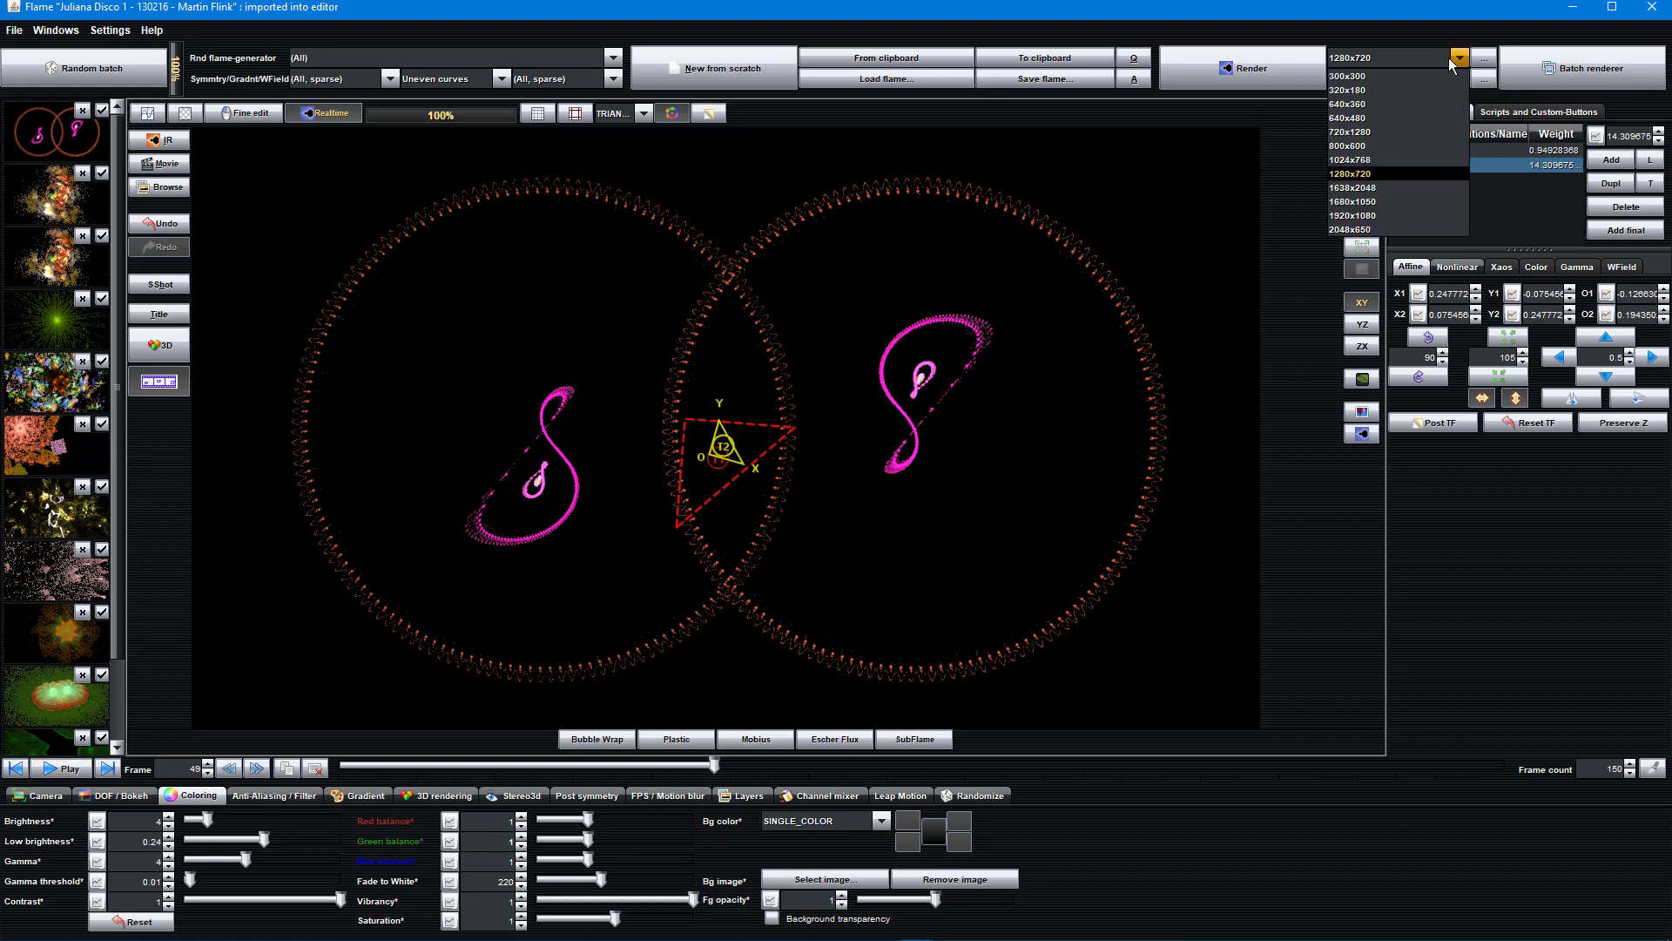
{"action": "left_click", "coordinate": [1372, 91]}
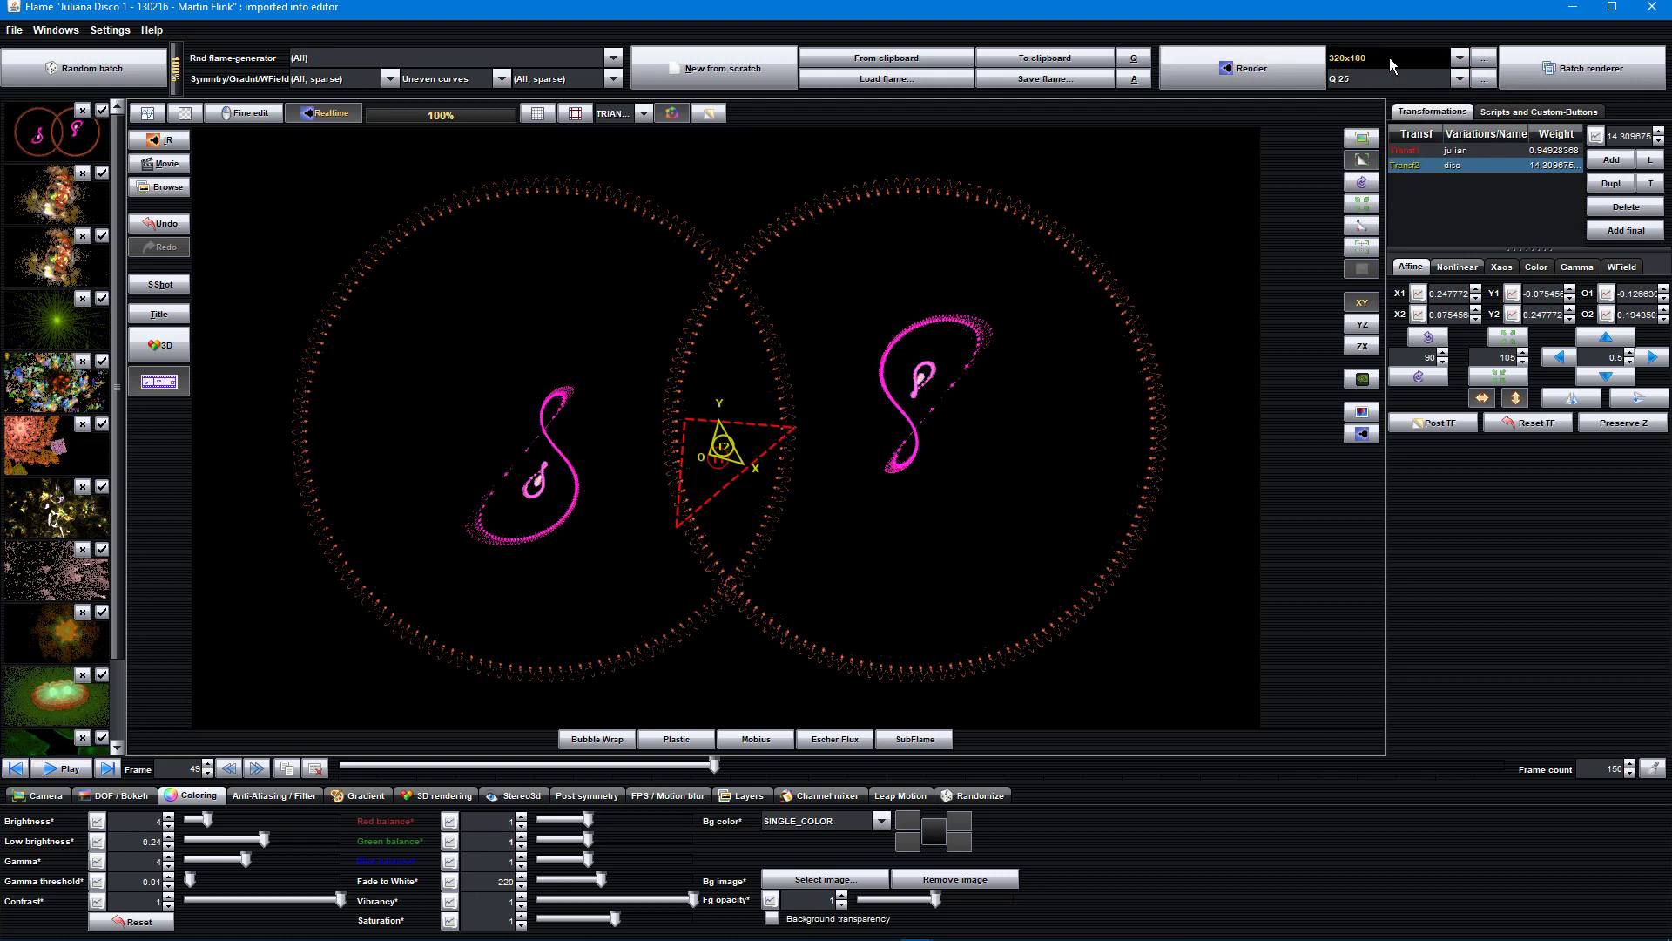
{"action": "left_click", "coordinate": [1462, 80]}
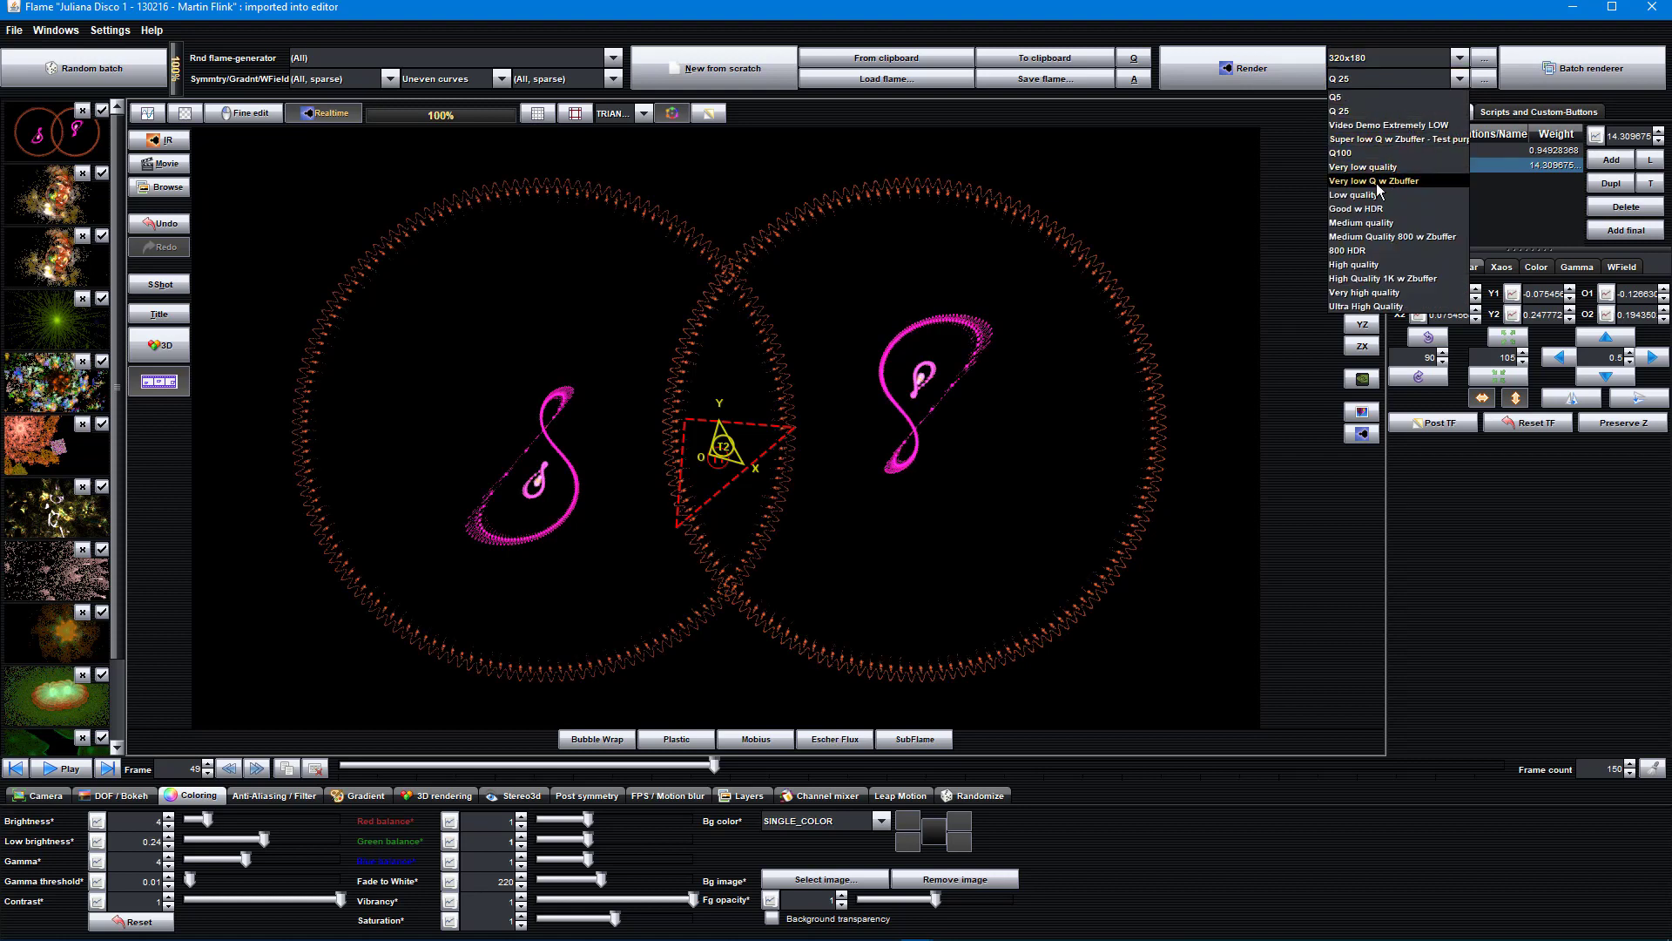
{"action": "left_click", "coordinate": [1368, 97]}
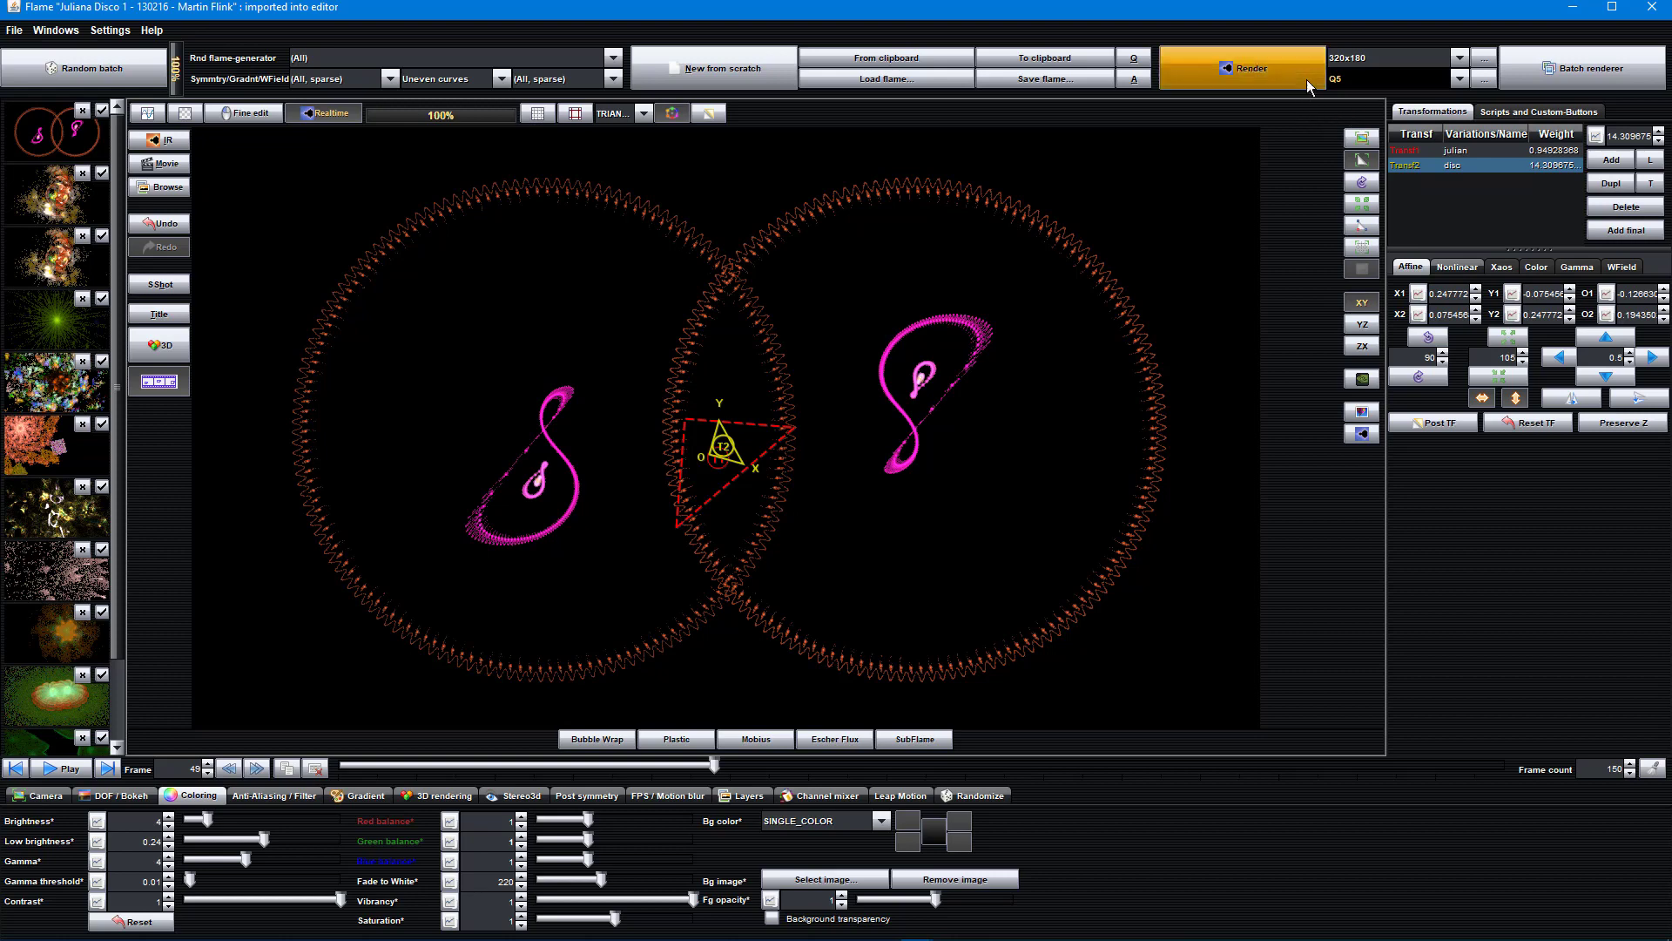
Step: Render the whole animation to a movie named Vide0 Tute.mp4 in the V6 BETA Tests folder
{"action": "left_click", "coordinate": [1243, 77]}
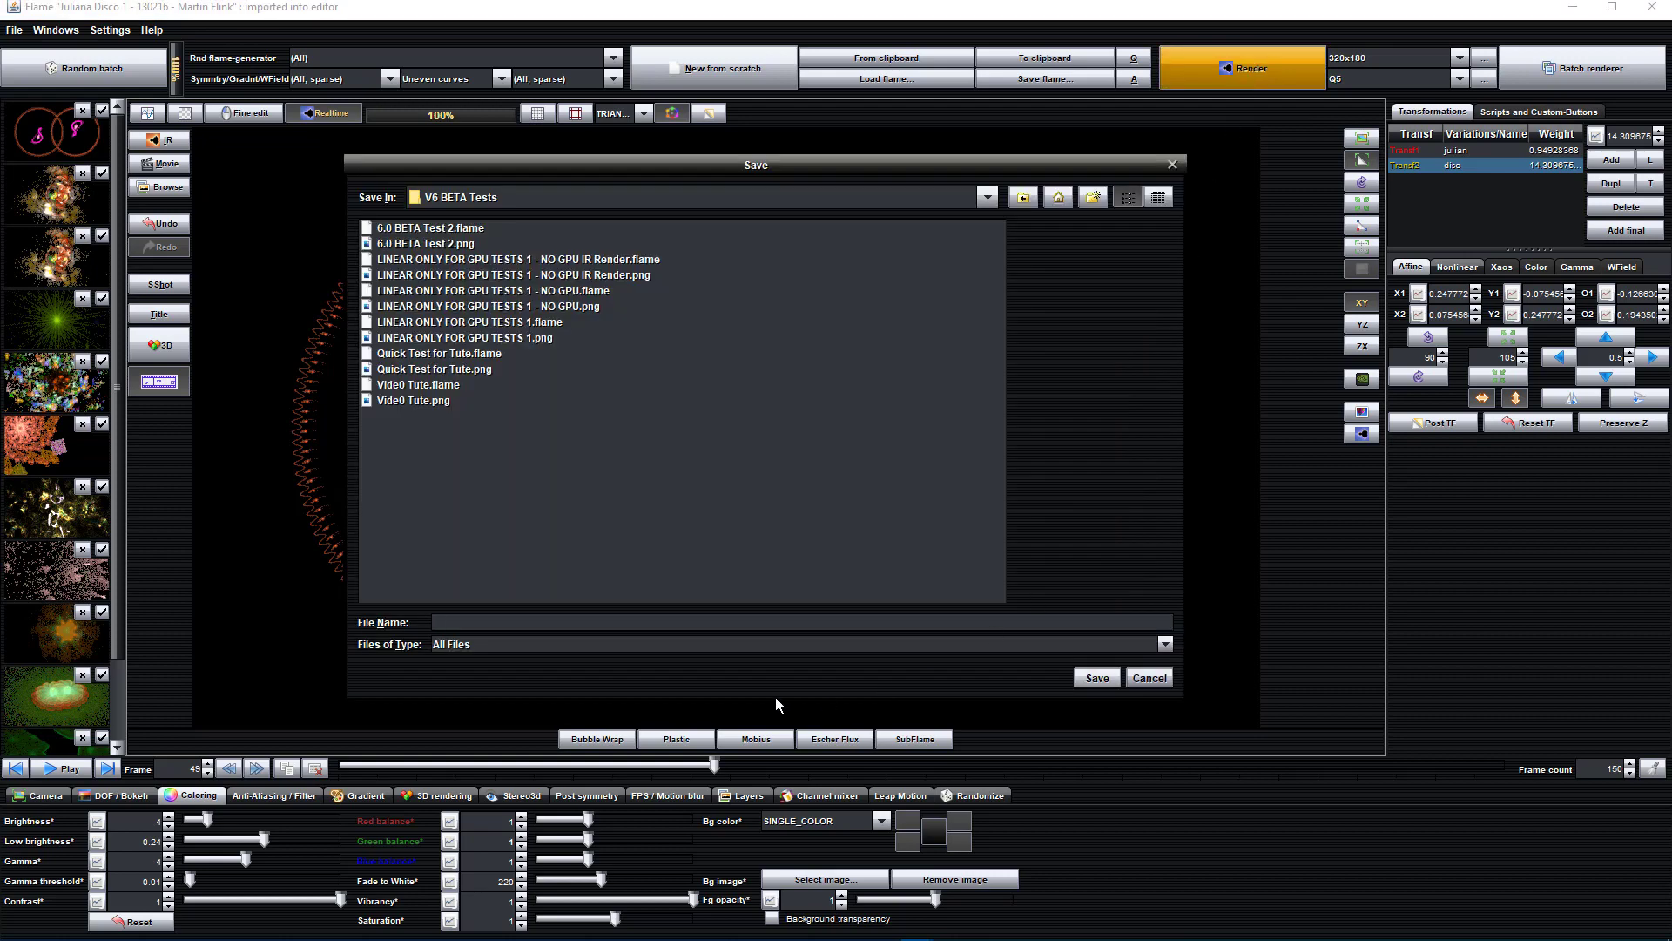
{"action": "left_click", "coordinate": [415, 402]}
{"action": "left_click", "coordinate": [488, 622]}
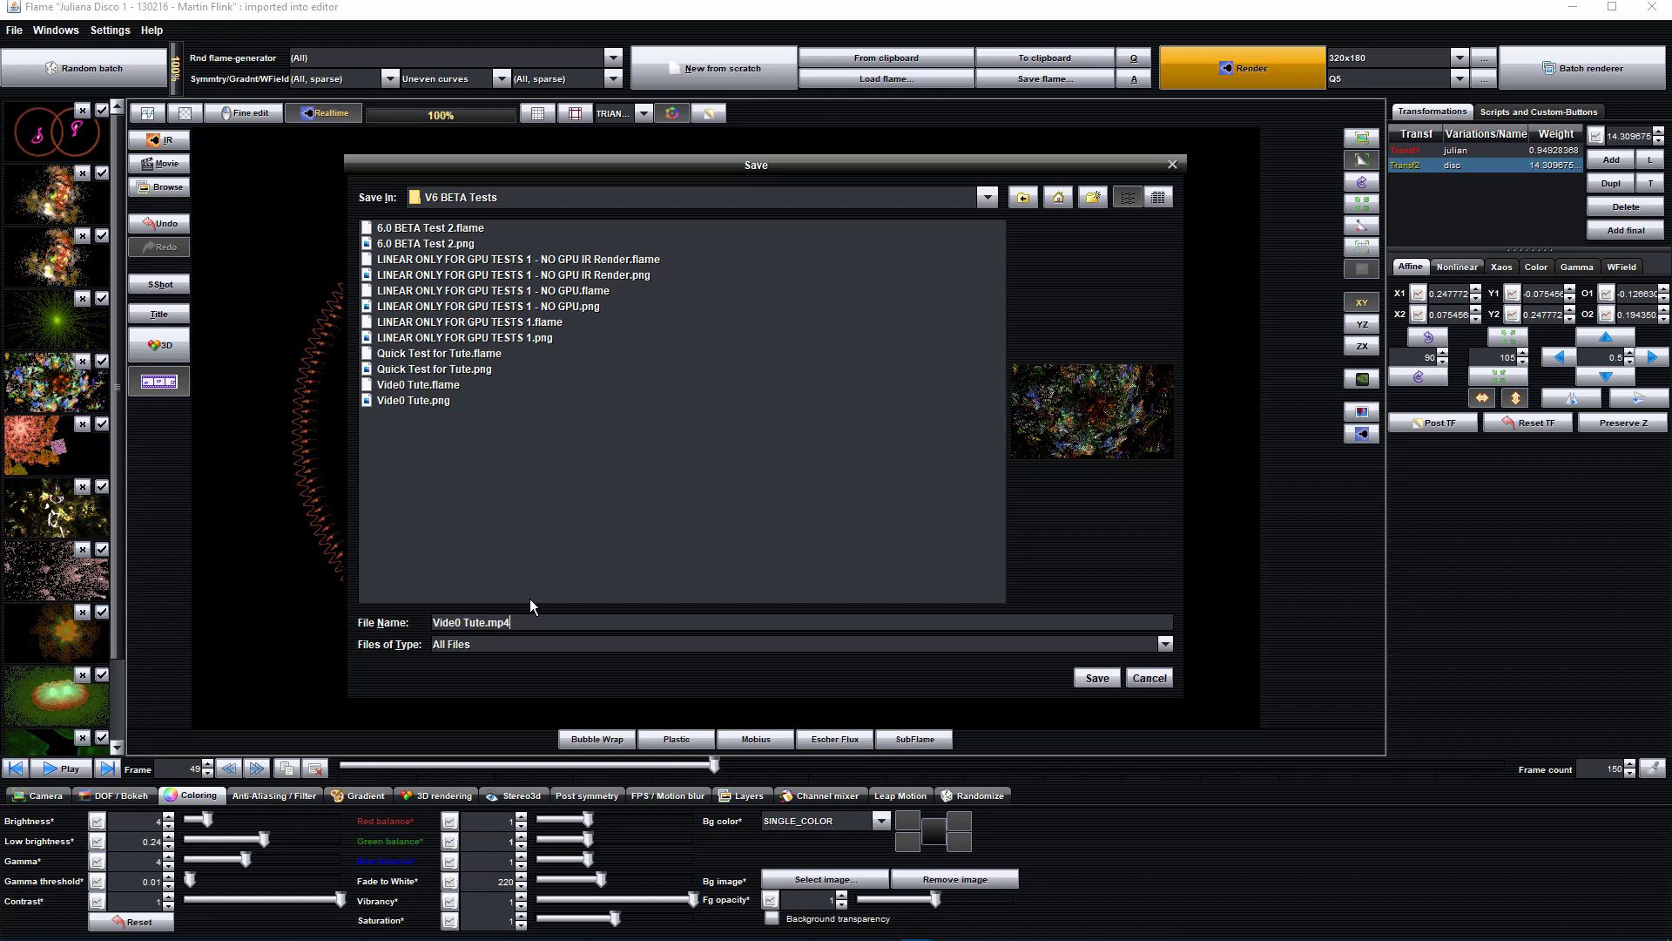
{"action": "left_click", "coordinate": [1103, 681]}
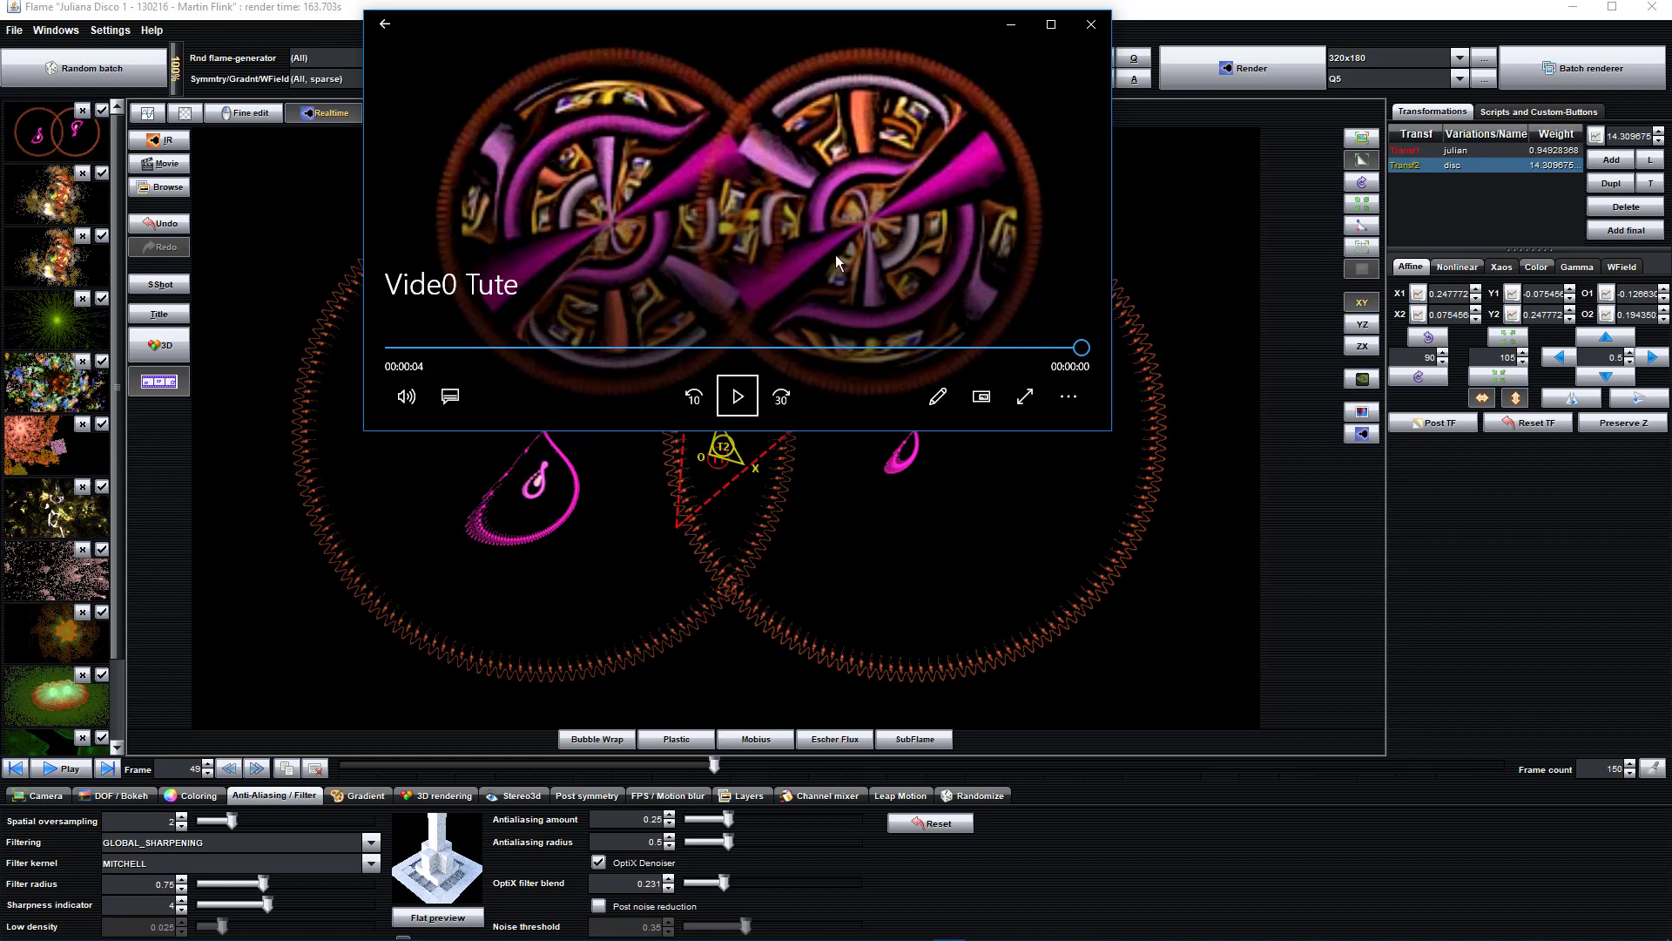
Step: Play back the rendered Vide0 Tute video and close the video player
{"action": "left_click_drag", "start_coordinate": [713, 23], "coordinate": [682, 93]}
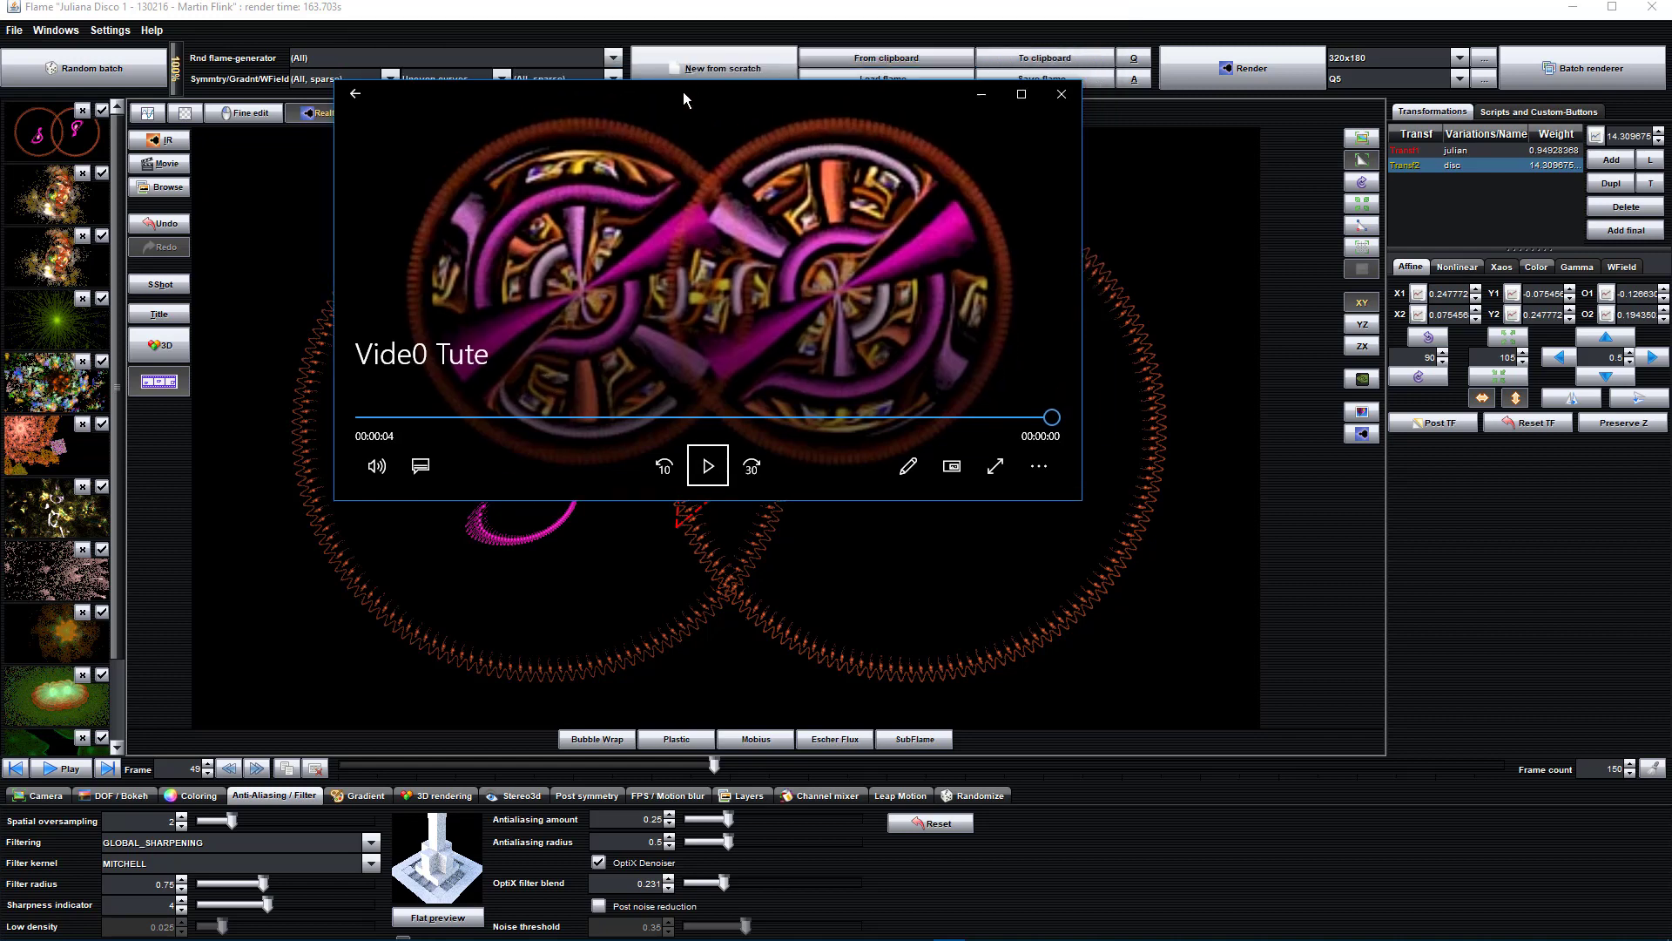
{"action": "left_click", "coordinate": [708, 464]}
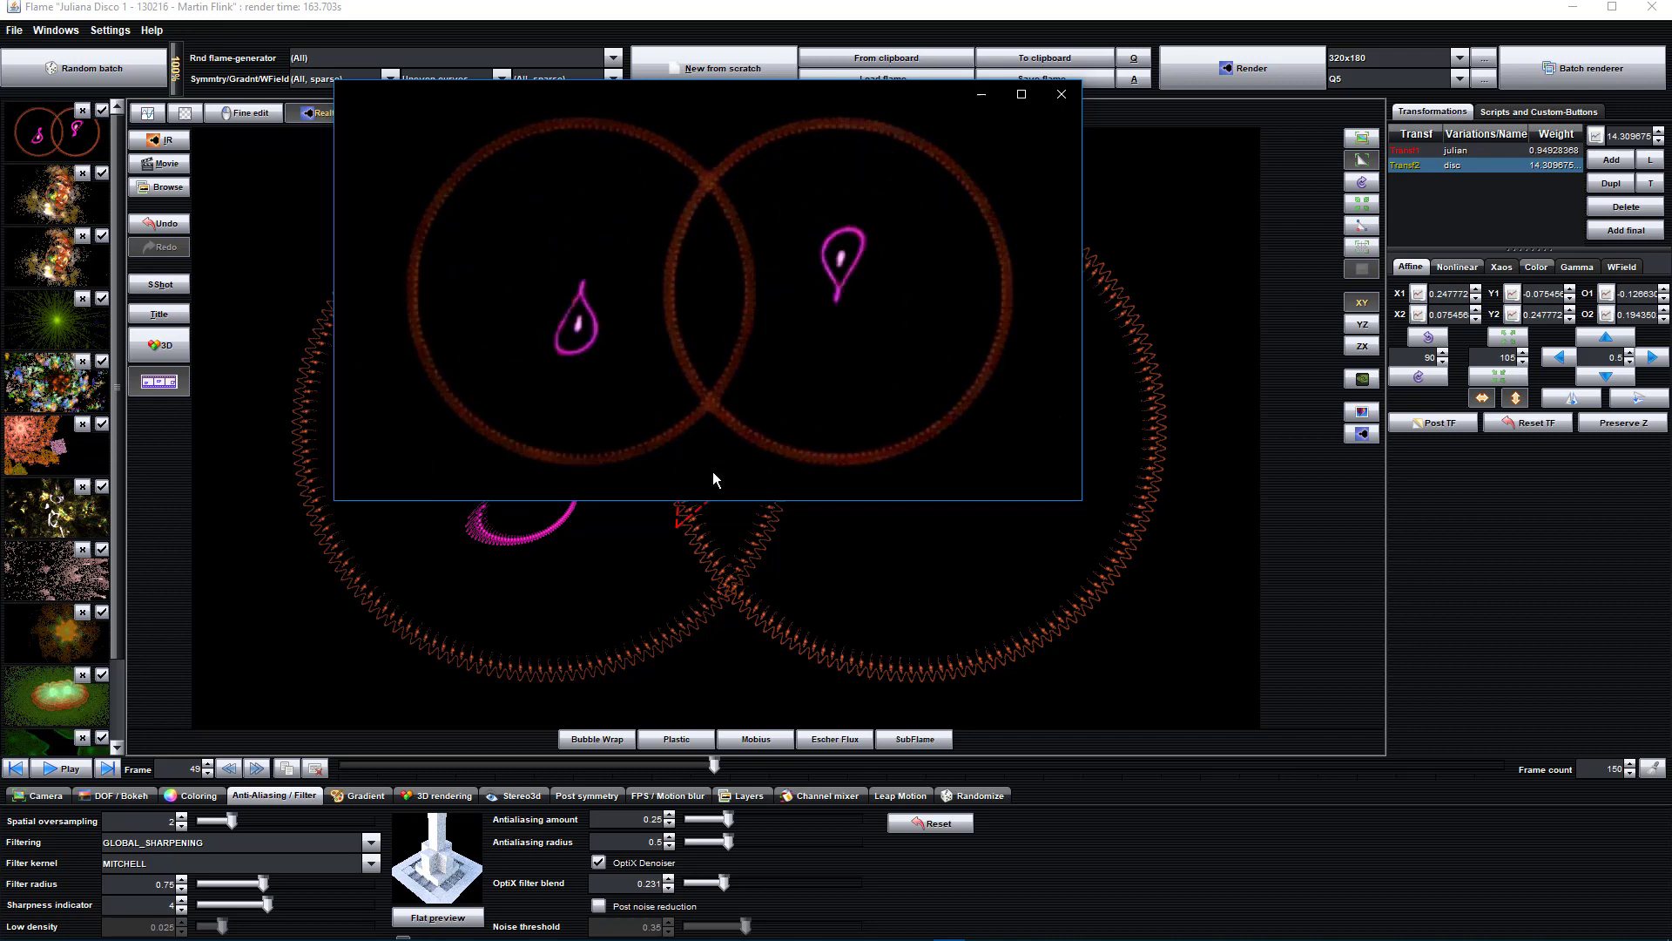
{"action": "mouse_move", "coordinate": [510, 329]}
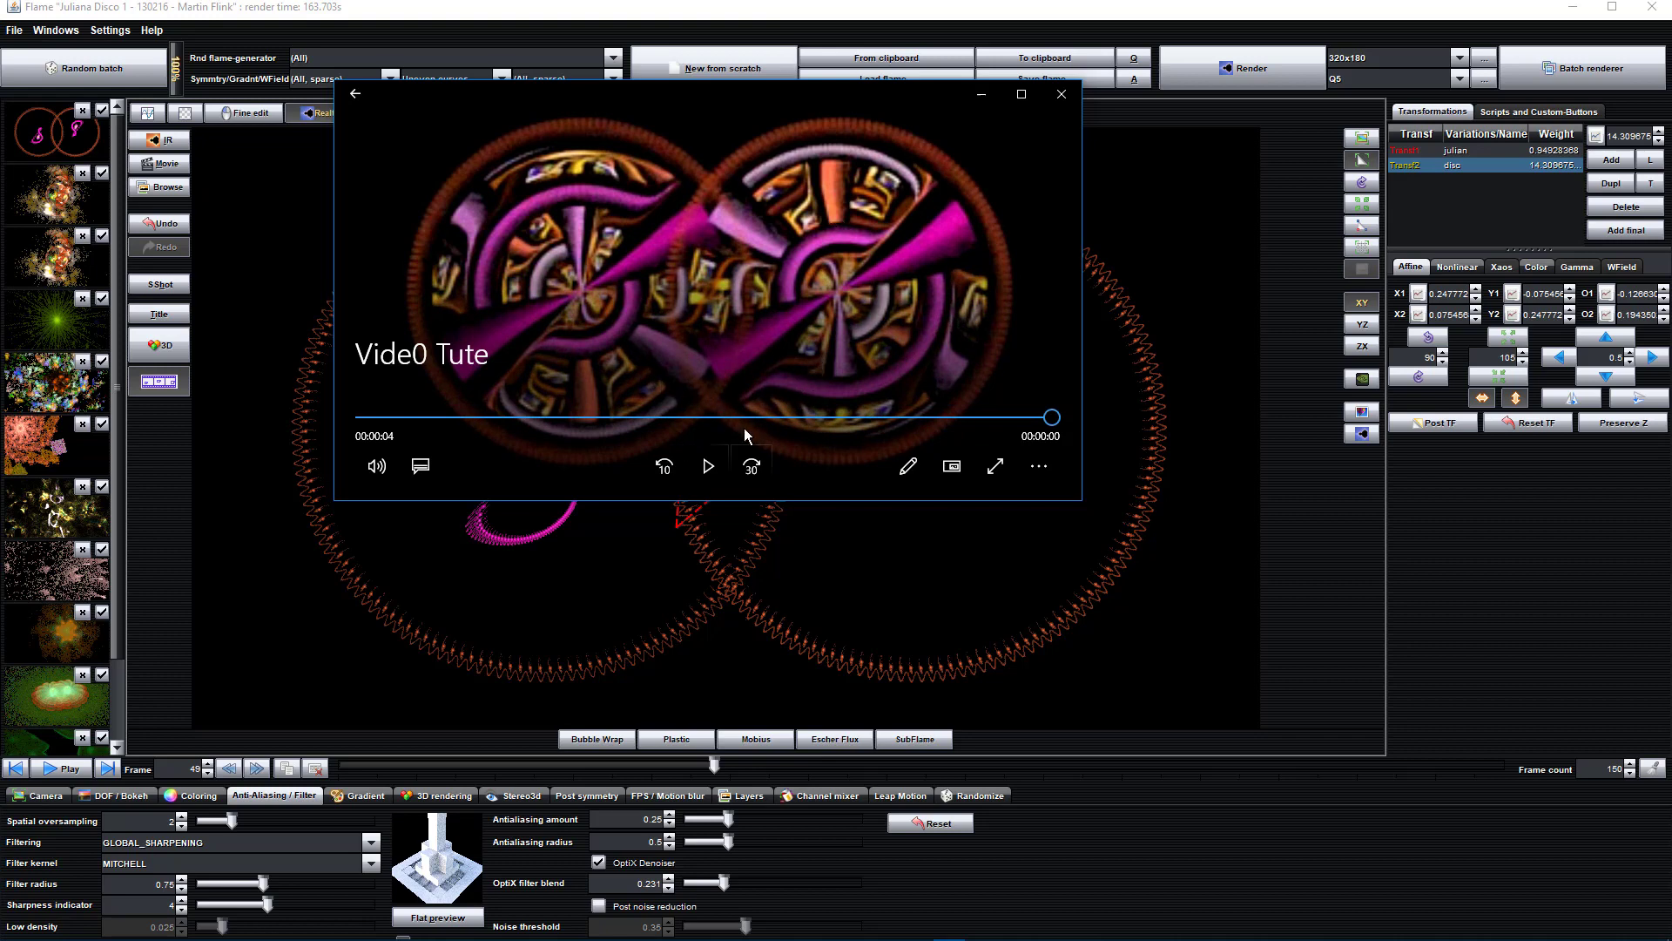
{"action": "left_click", "coordinate": [1063, 94]}
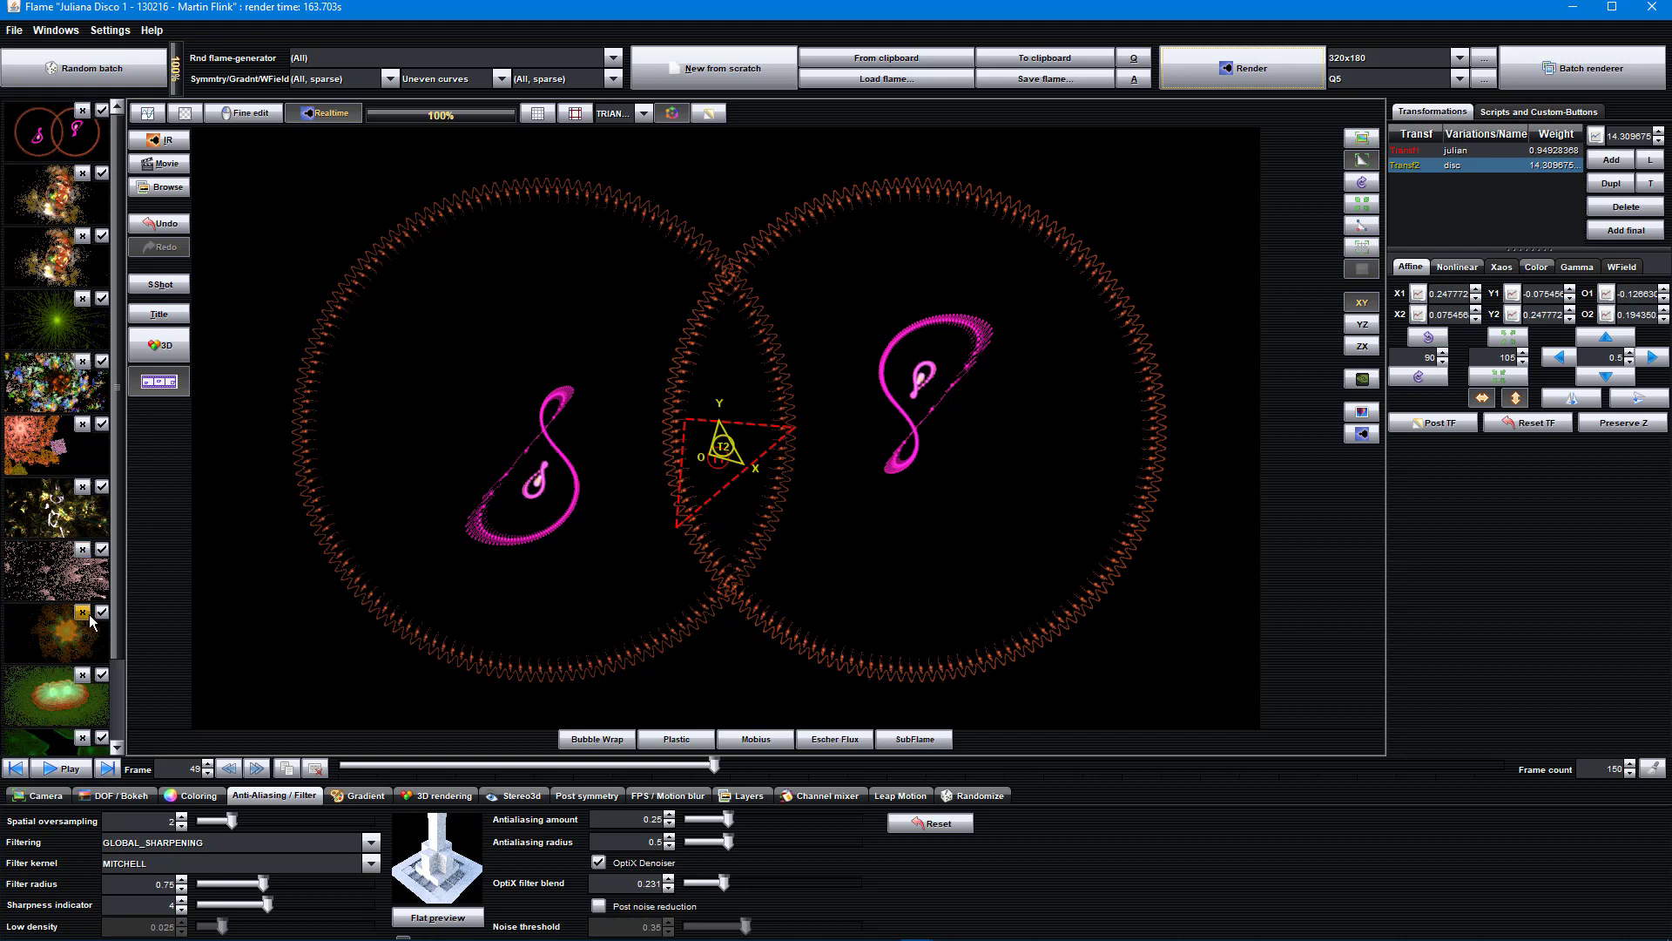
Step: Load the Rays flame from the thumbnail list and render its preview in the editor with a split denoising comparison
{"action": "left_click", "coordinate": [56, 513]}
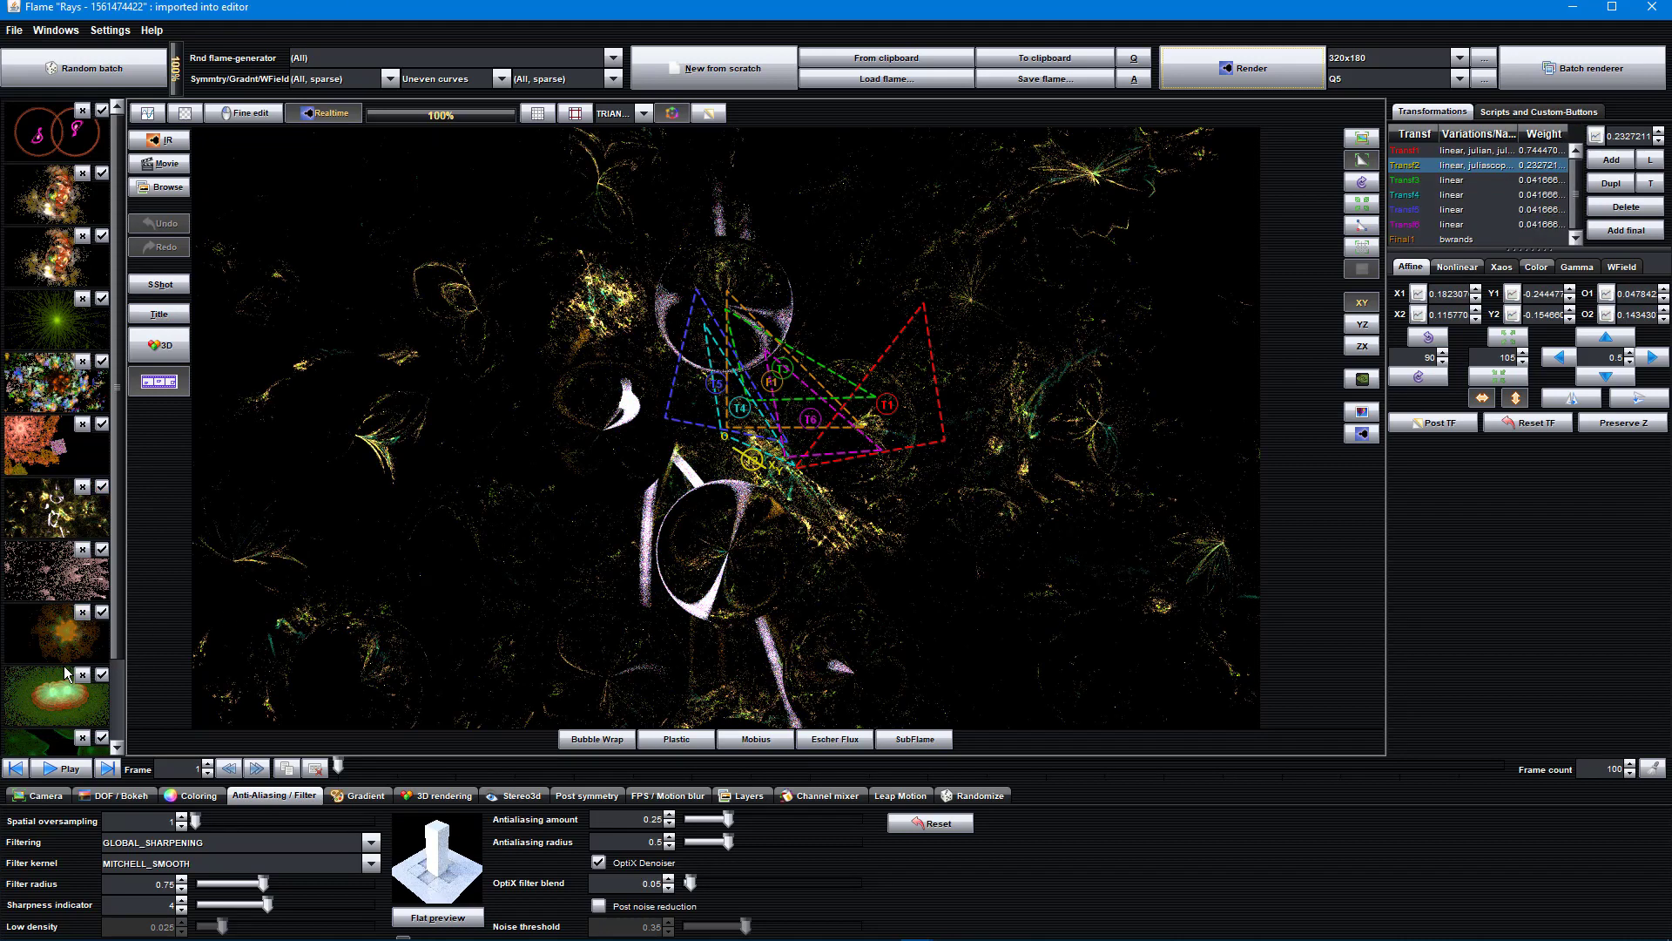
{"action": "left_click", "coordinate": [1354, 436]}
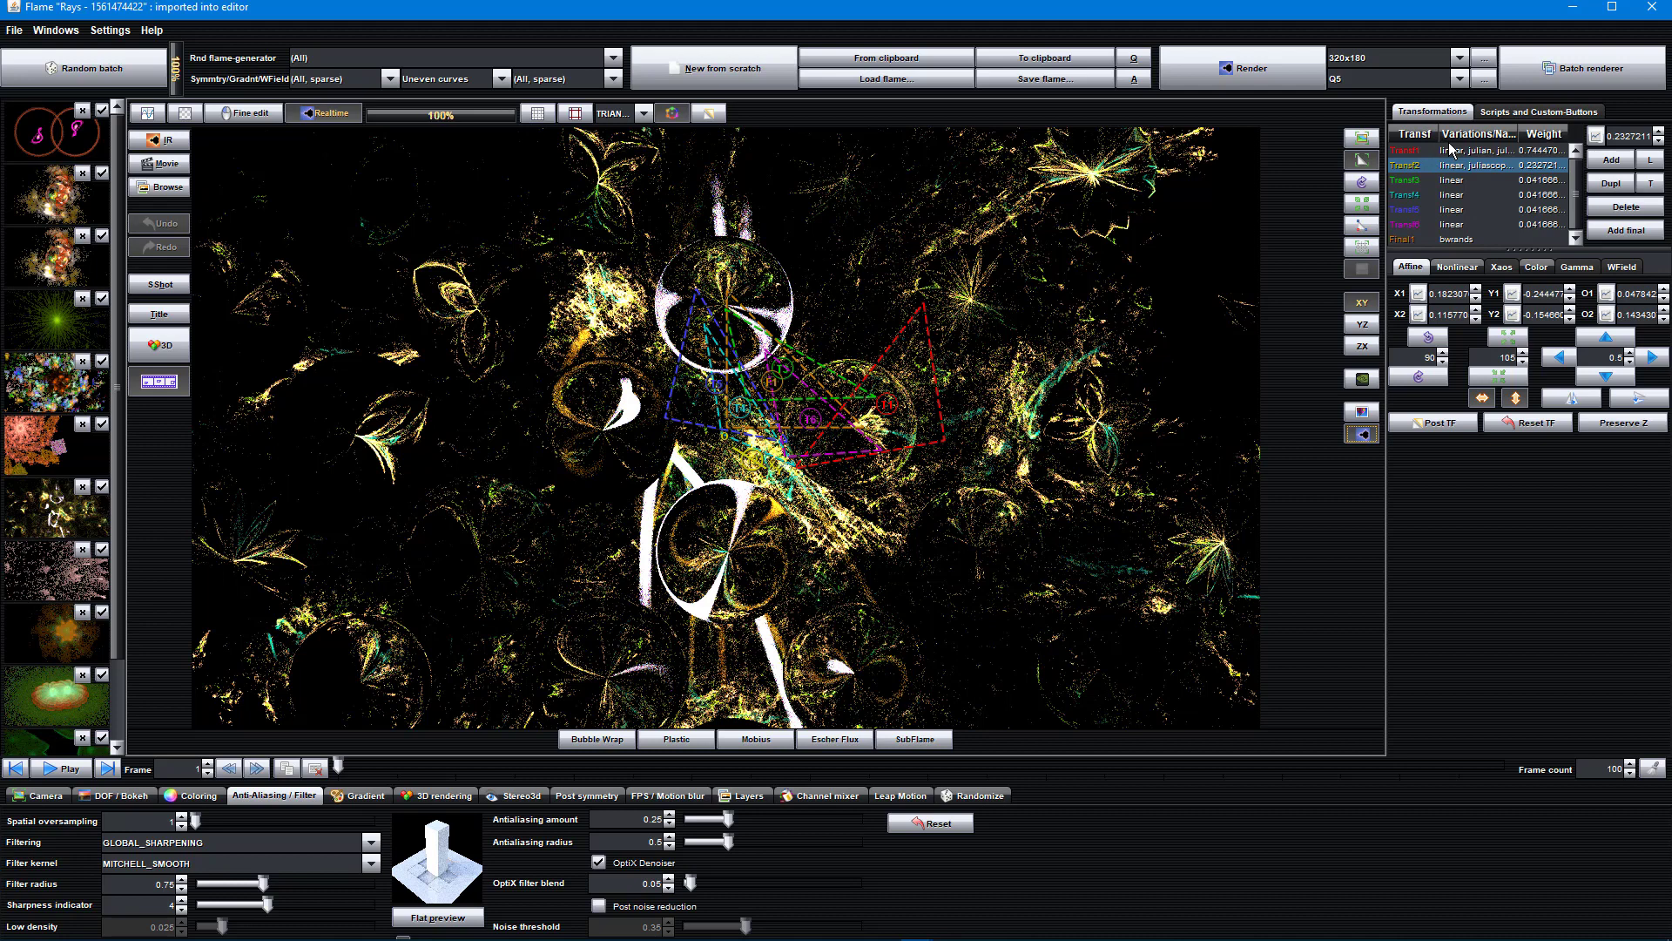
{"action": "left_click", "coordinate": [1450, 150]}
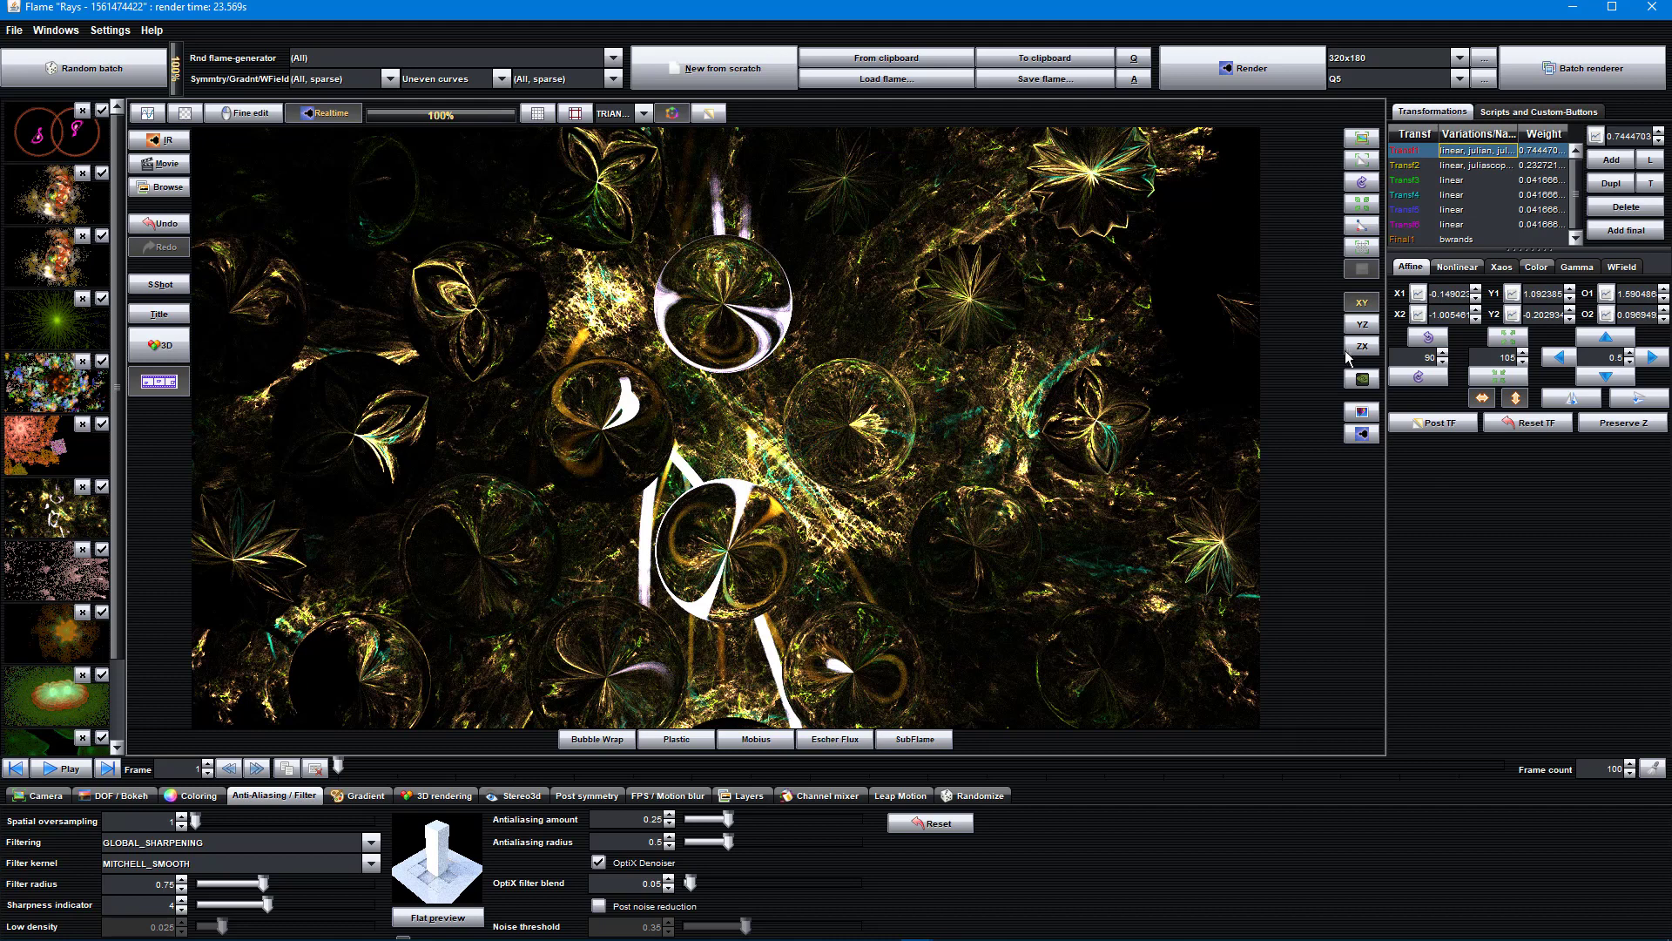
{"action": "left_click", "coordinate": [1365, 380]}
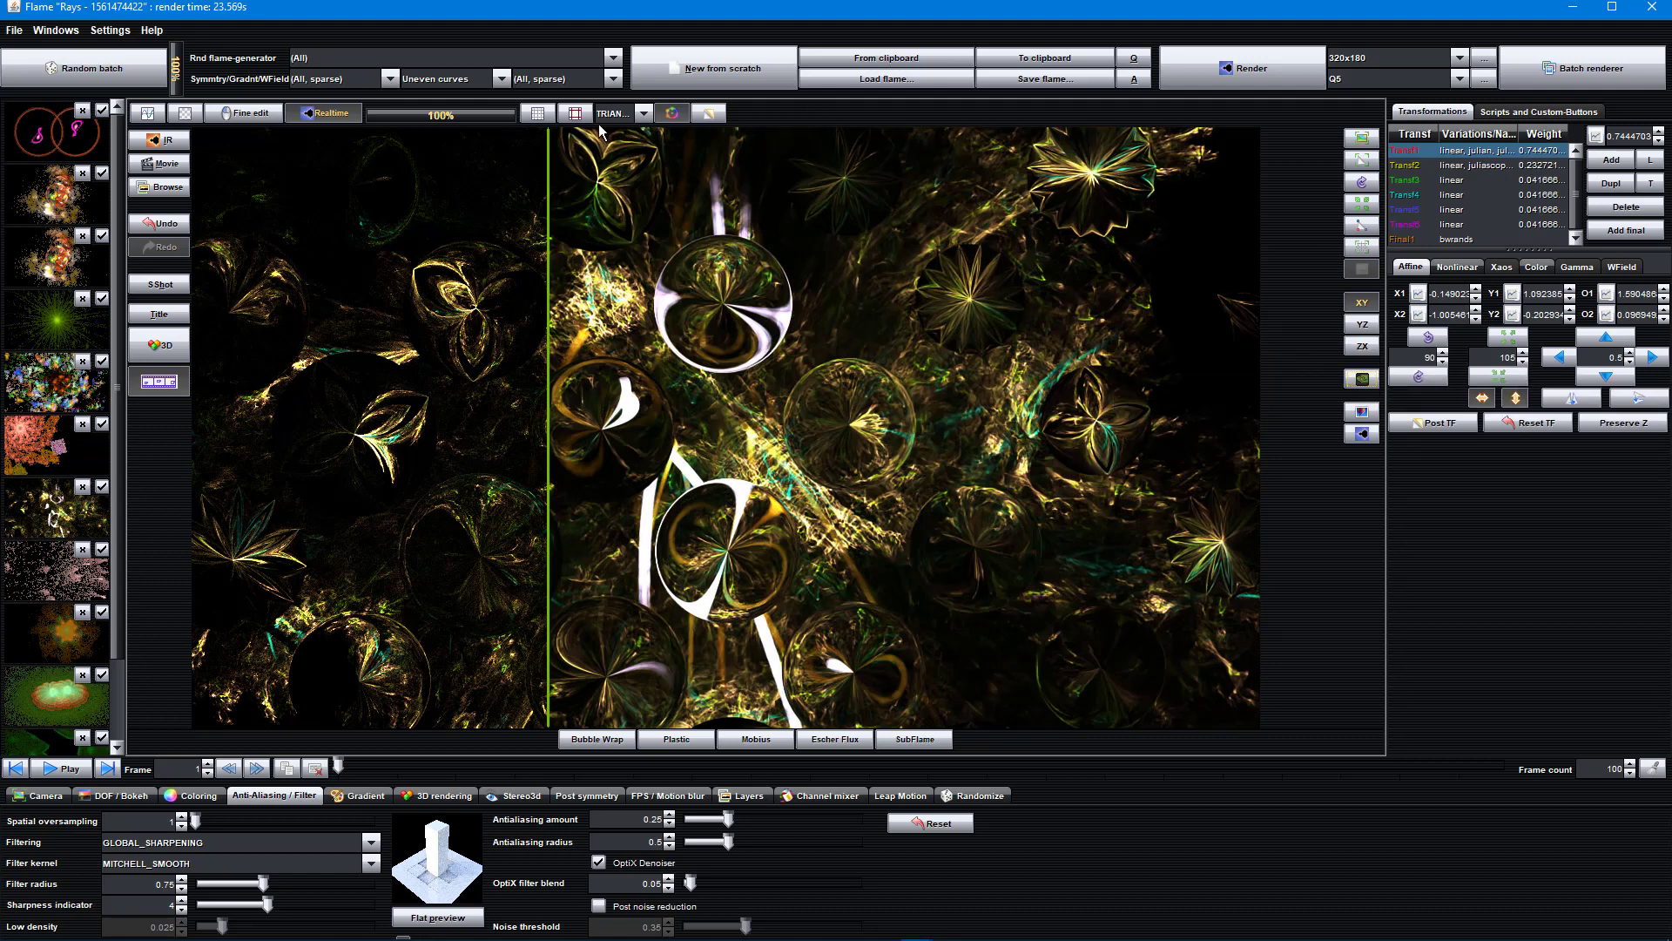
Step: Set the render resolution to 1920x1080 and render the preview again with the split denoising comparison
{"action": "left_click", "coordinate": [1460, 57]}
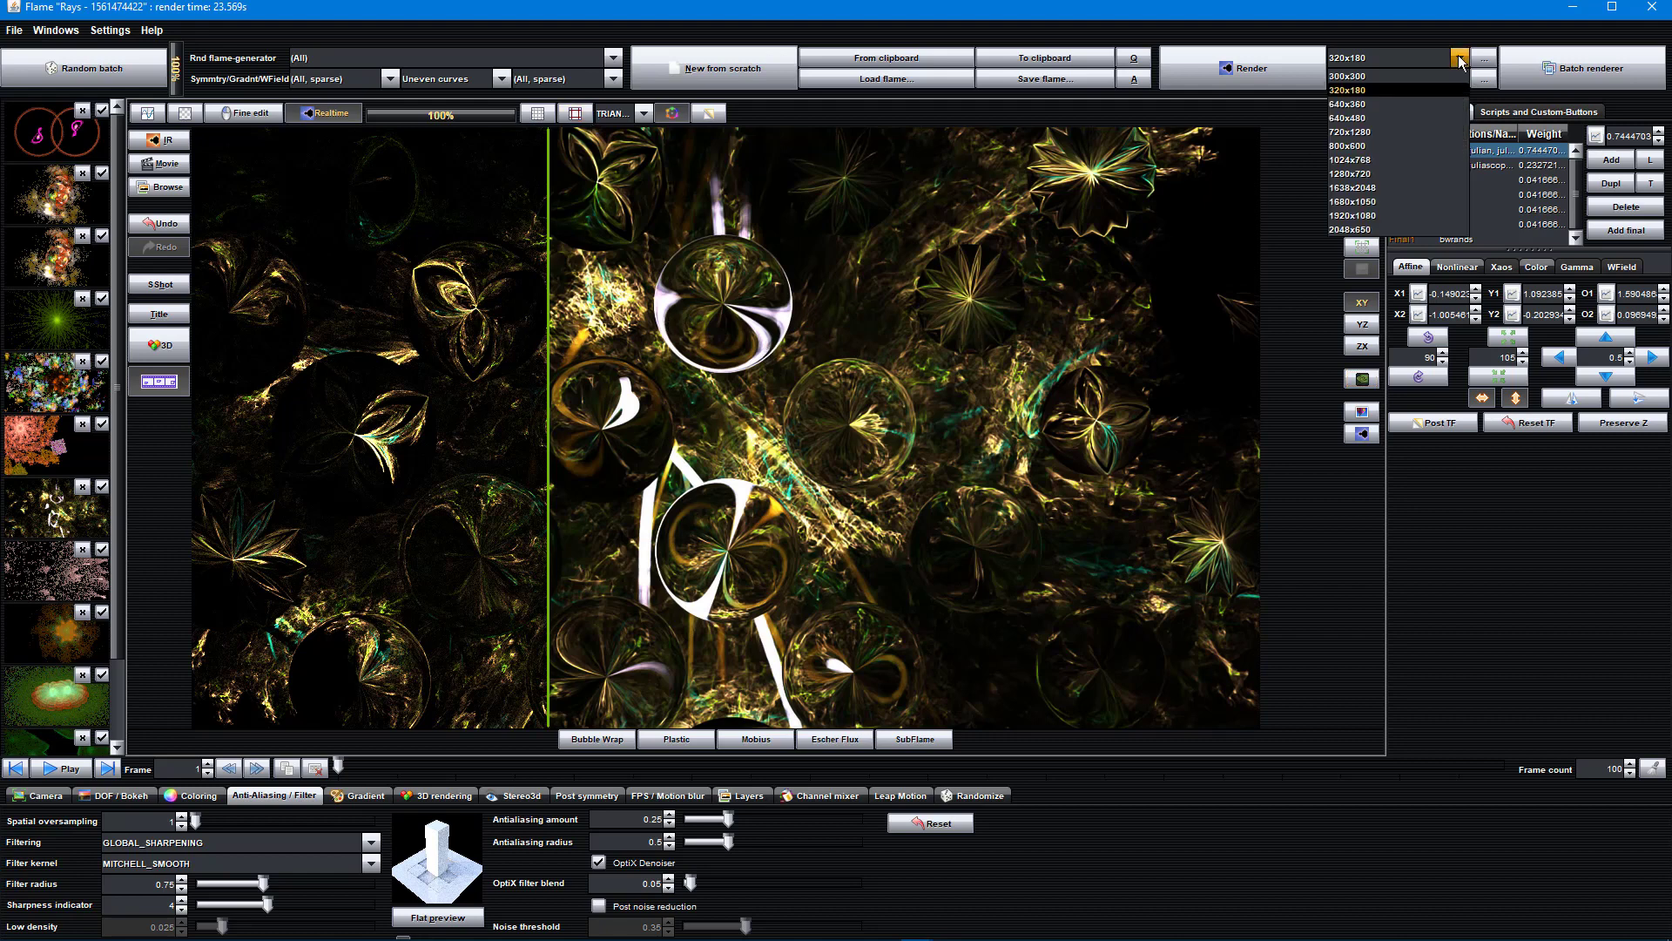
{"action": "left_click", "coordinate": [1370, 215]}
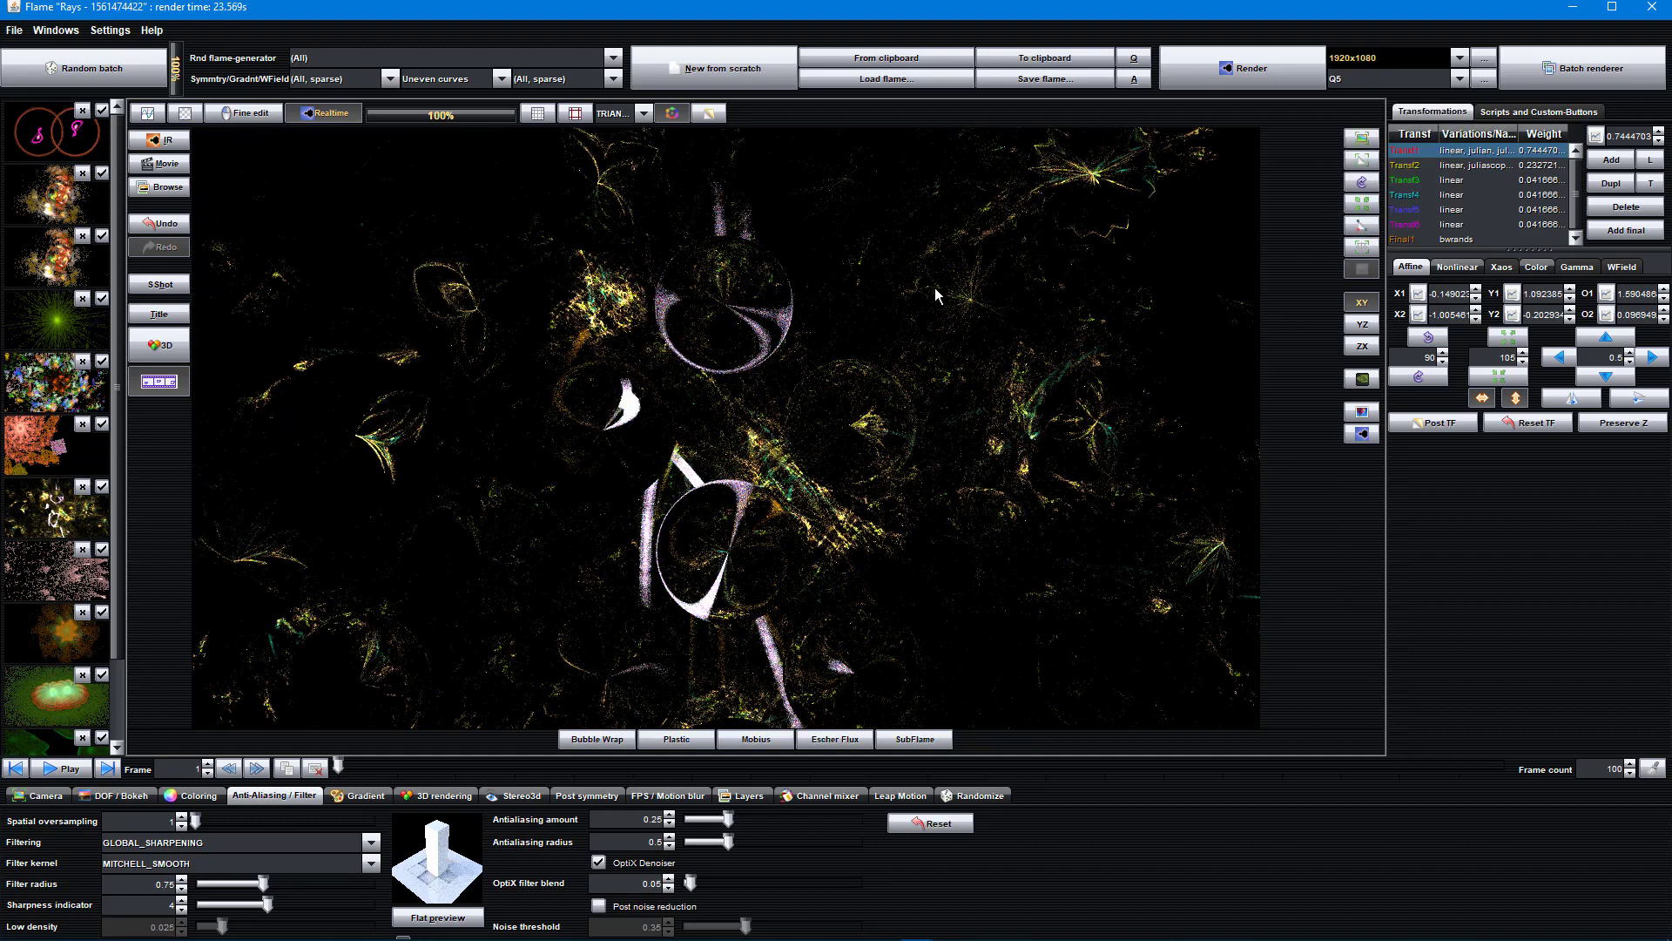
{"action": "left_click", "coordinate": [1364, 379]}
{"action": "left_click", "coordinate": [1366, 434]}
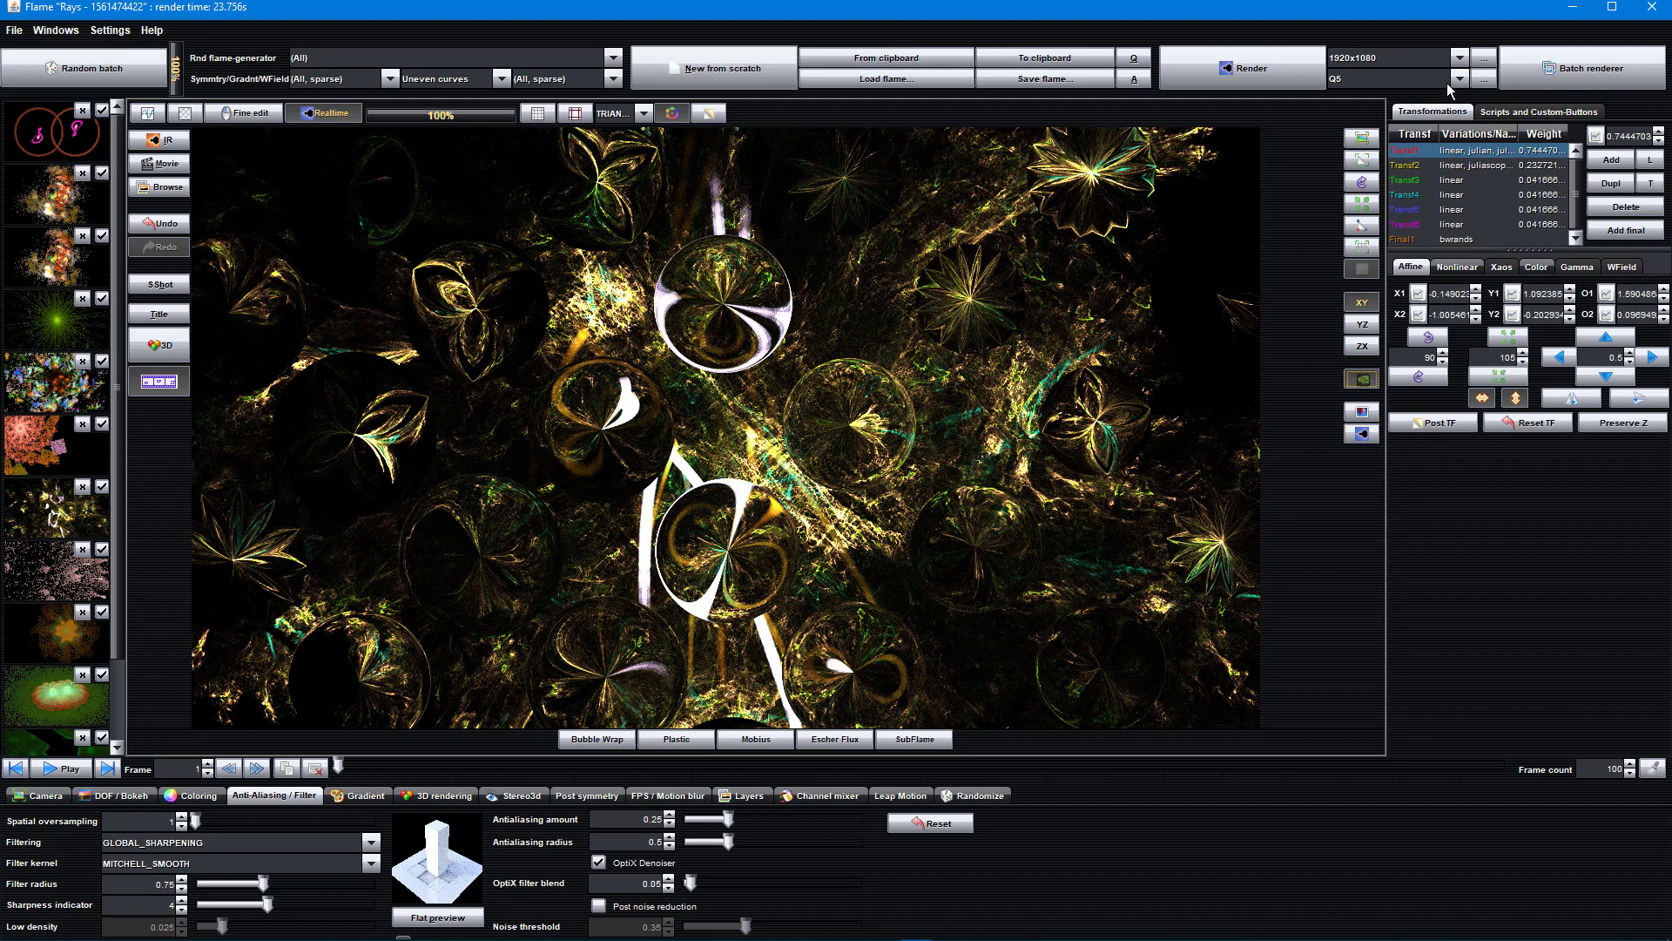
Step: View the available render resolutions and the resolution profile editor, closing it without changes
{"action": "left_click", "coordinate": [1460, 57]}
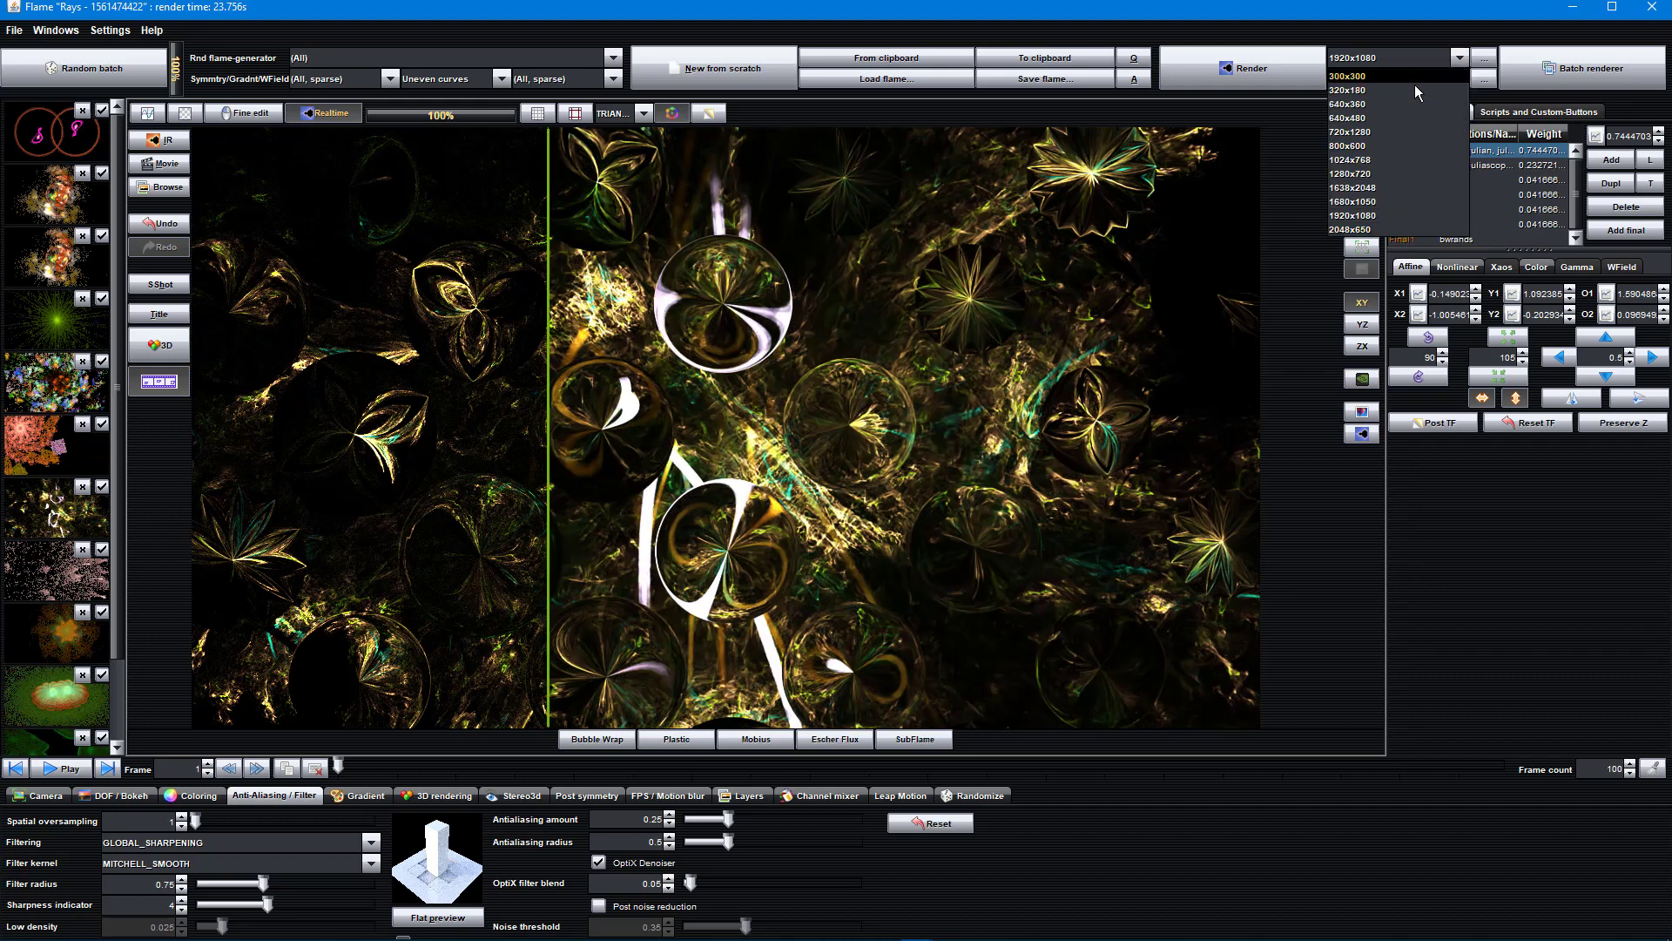
{"action": "left_click", "coordinate": [1486, 60]}
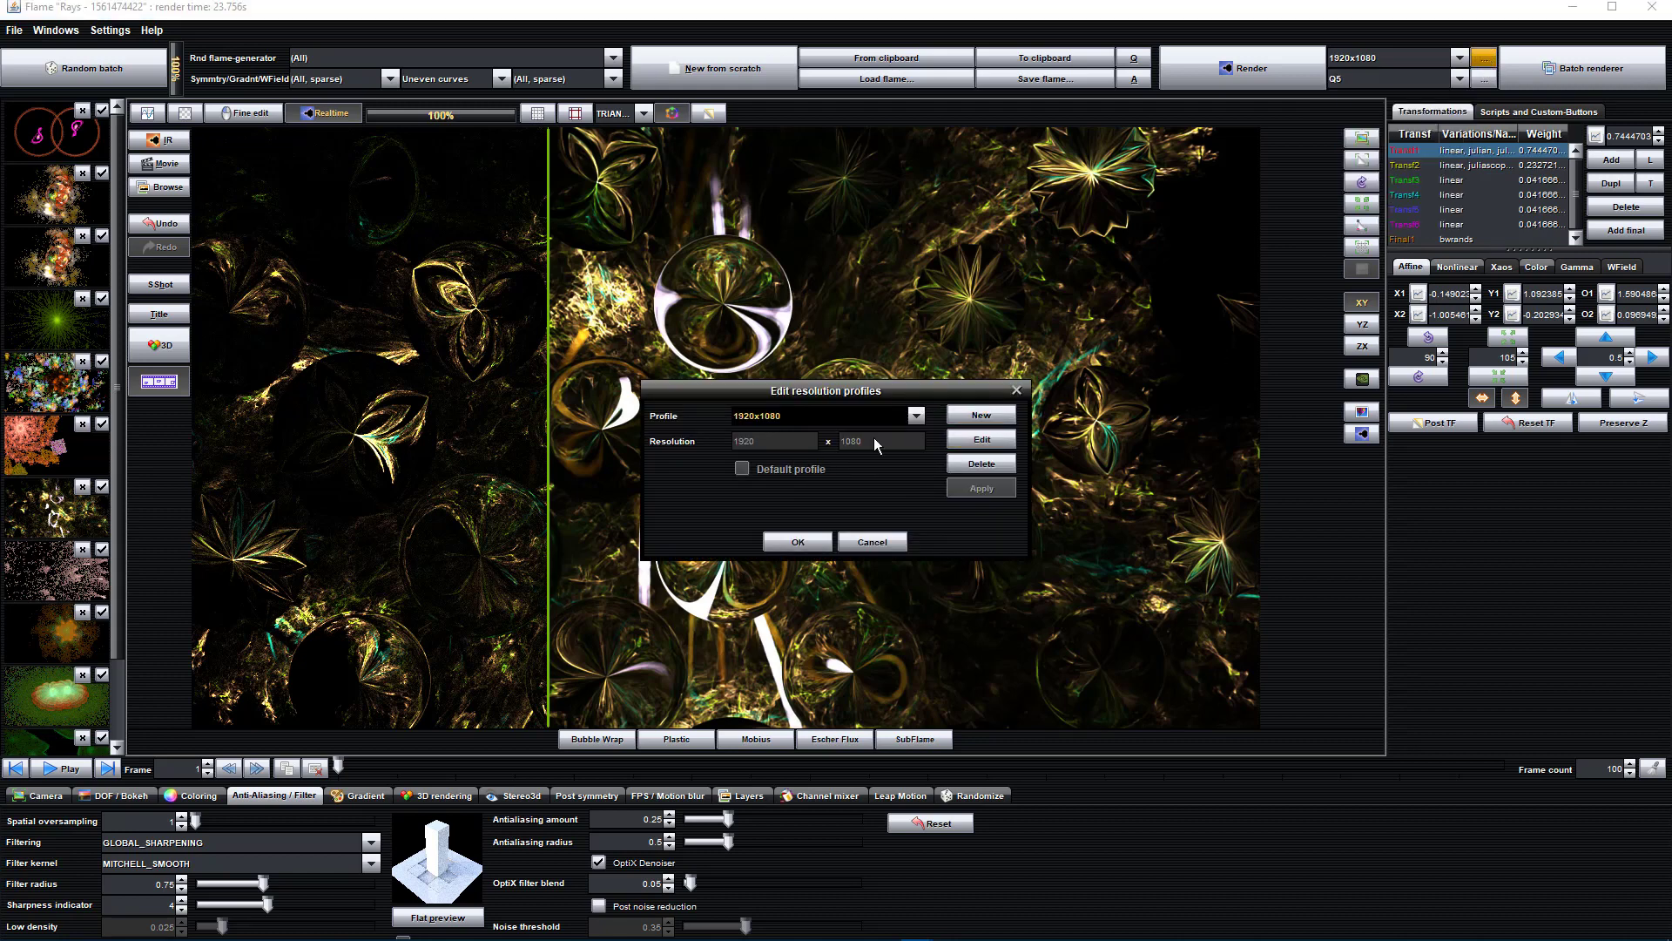
{"action": "left_click", "coordinate": [872, 541]}
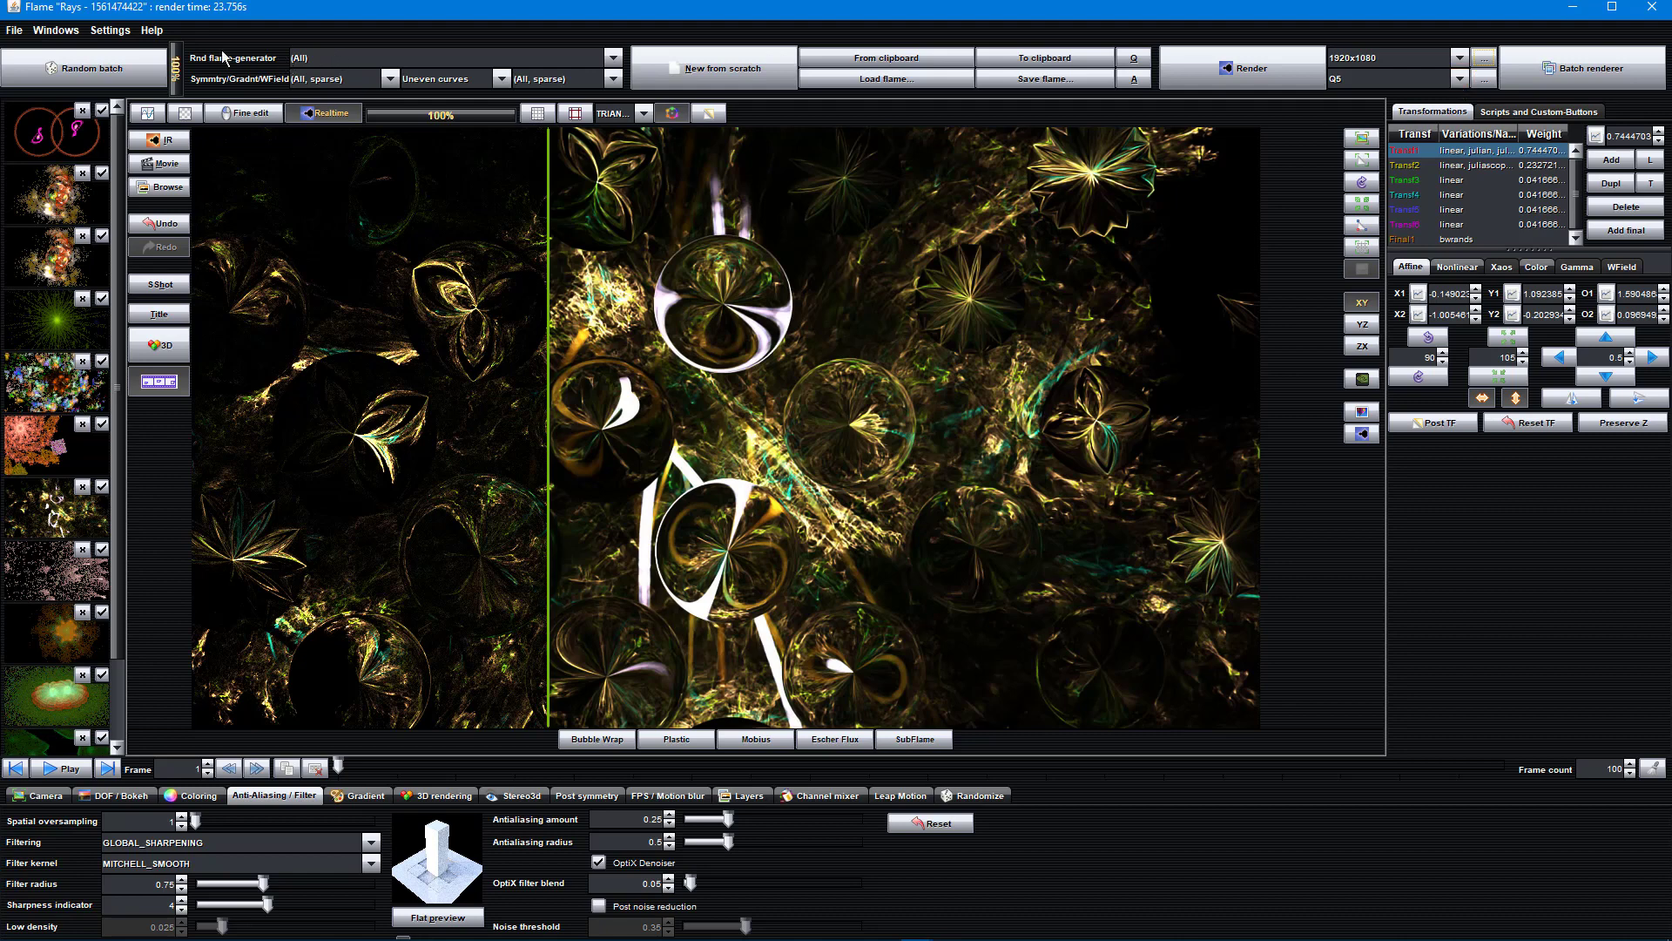
Step: View the Quilt flame renderer window and its render size and segmentation settings, and close it without changes
{"action": "left_click", "coordinate": [48, 30]}
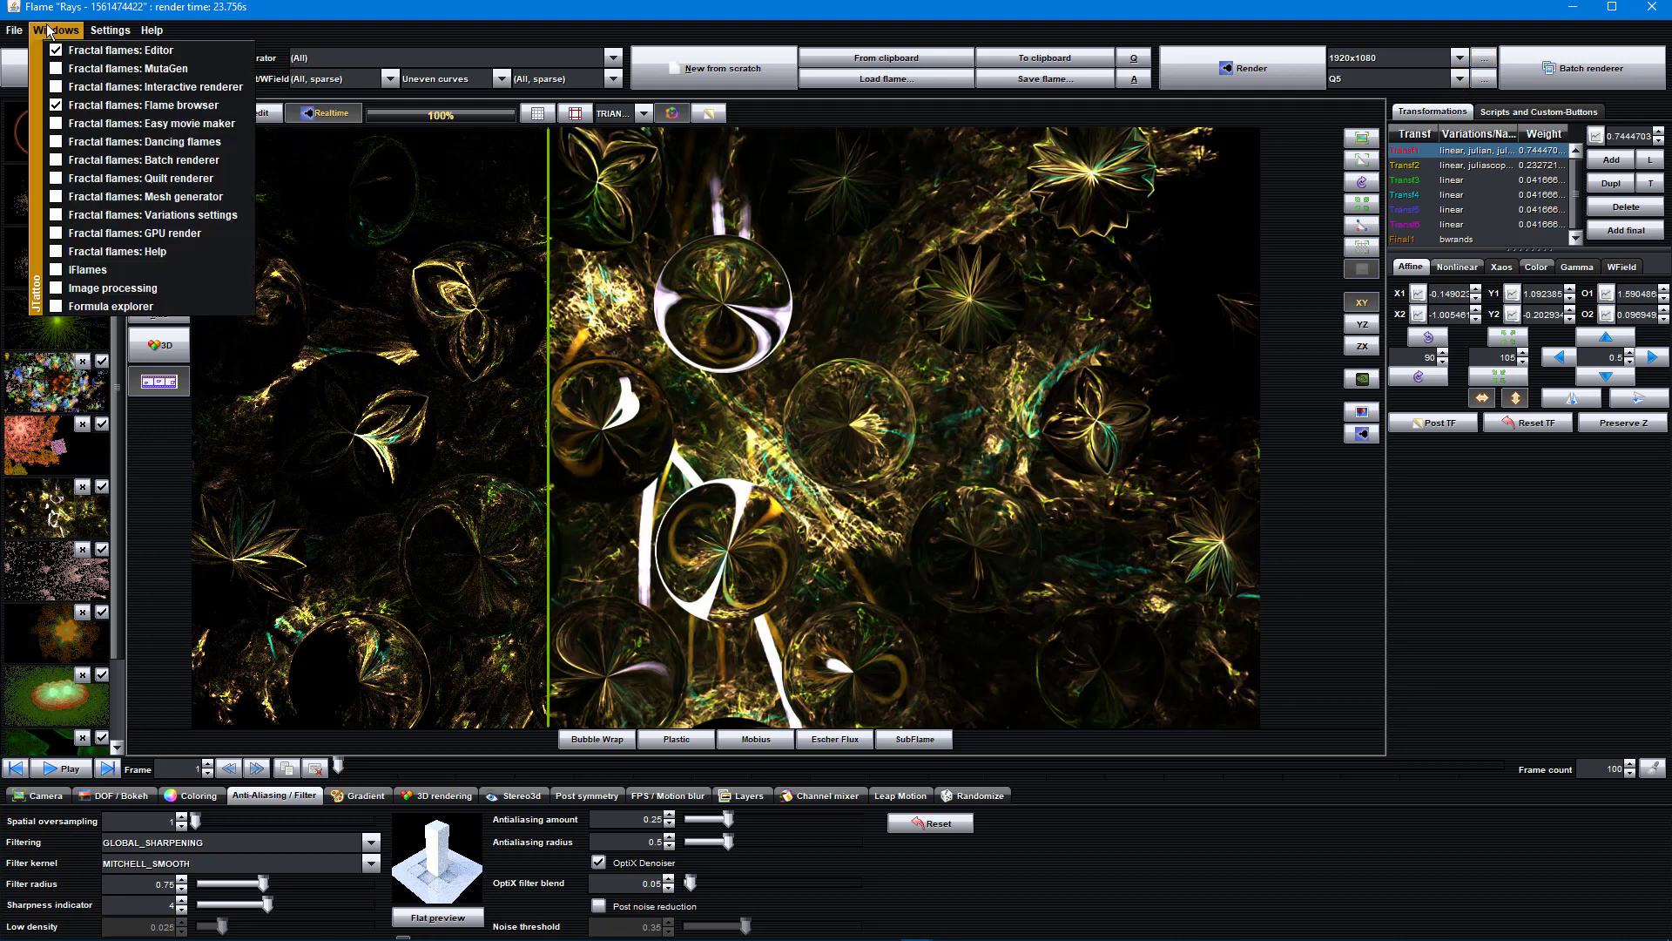
{"action": "left_click", "coordinate": [94, 179]}
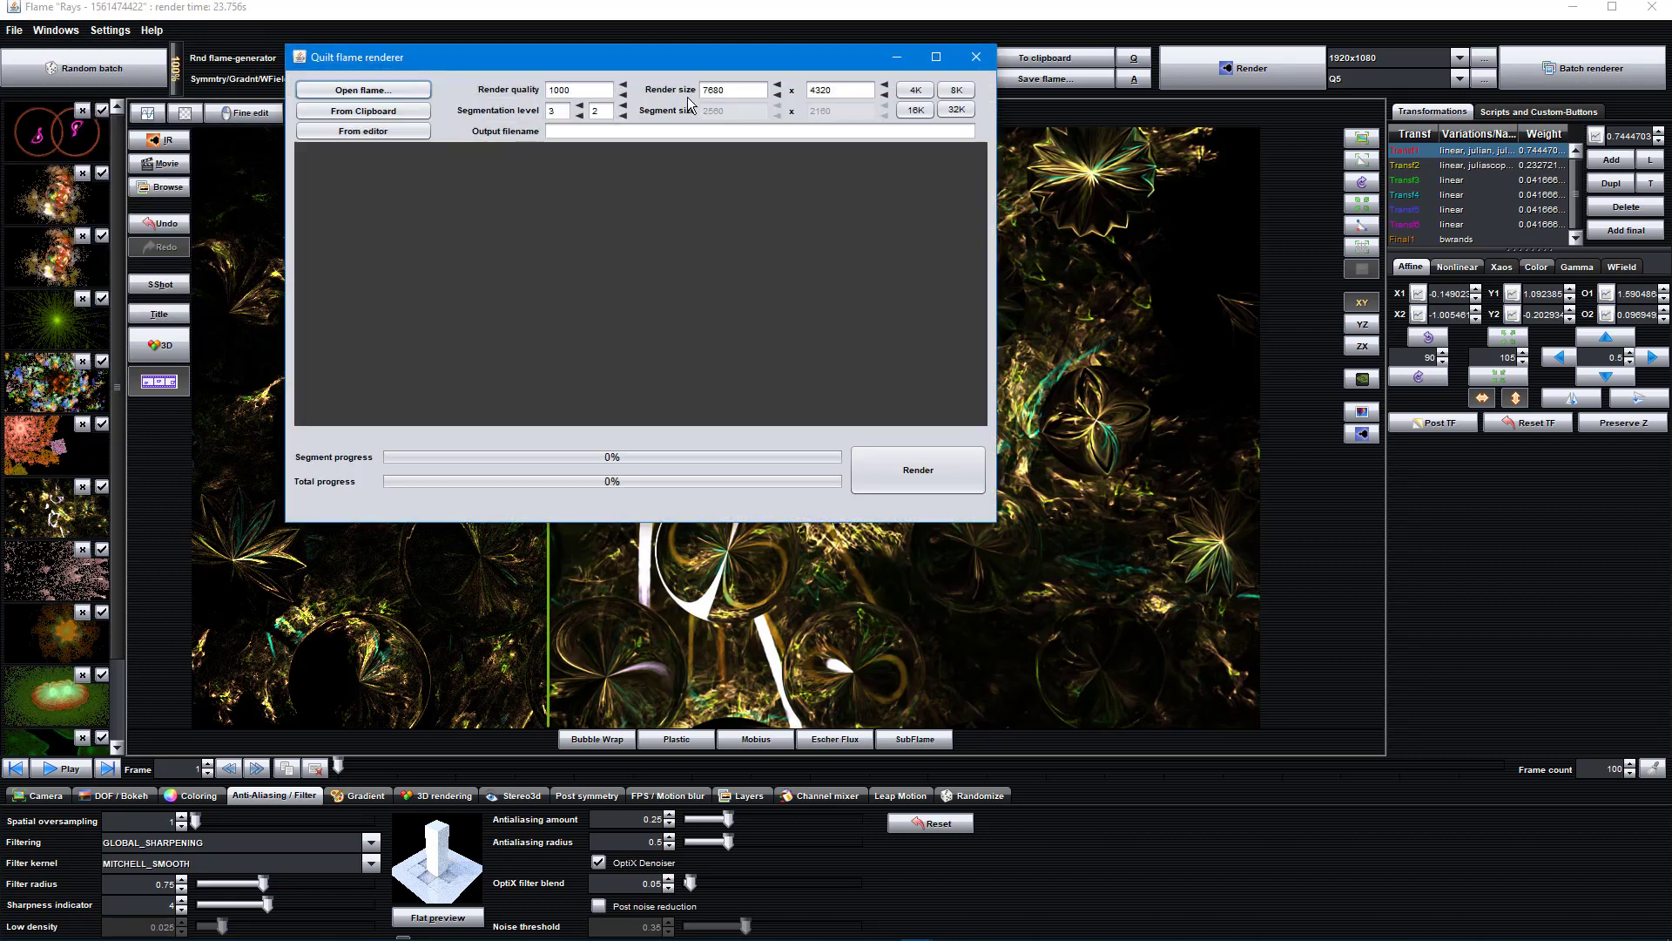
{"action": "left_click_drag", "start_coordinate": [672, 65], "coordinate": [1216, 421]}
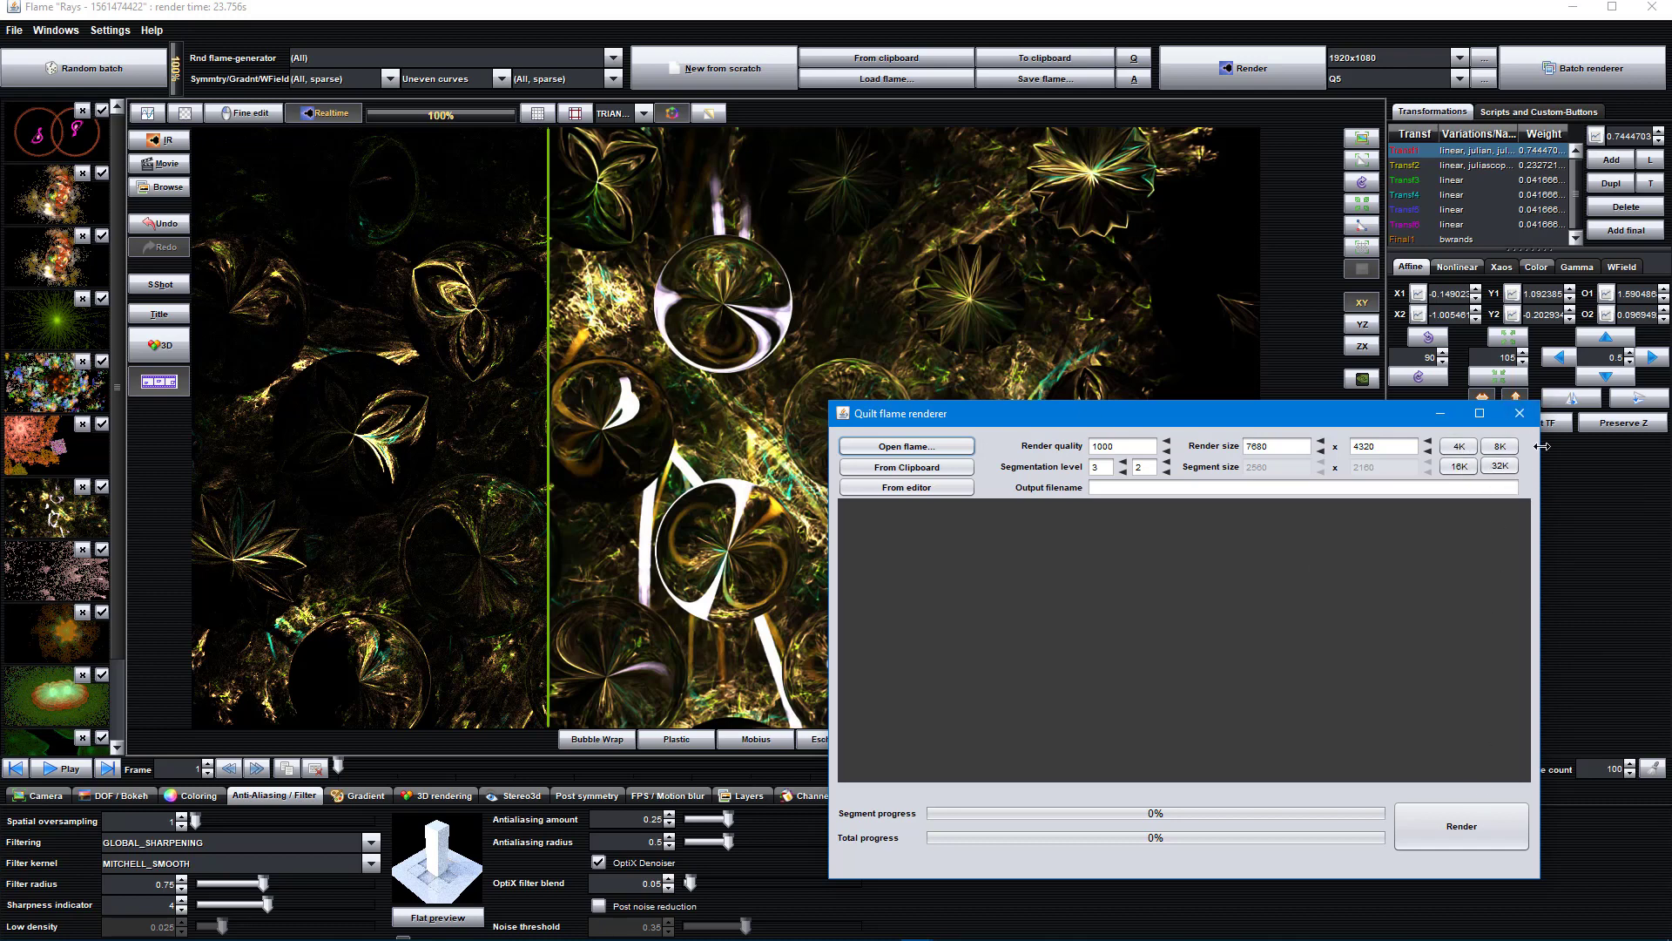
{"action": "left_click", "coordinate": [1524, 415]}
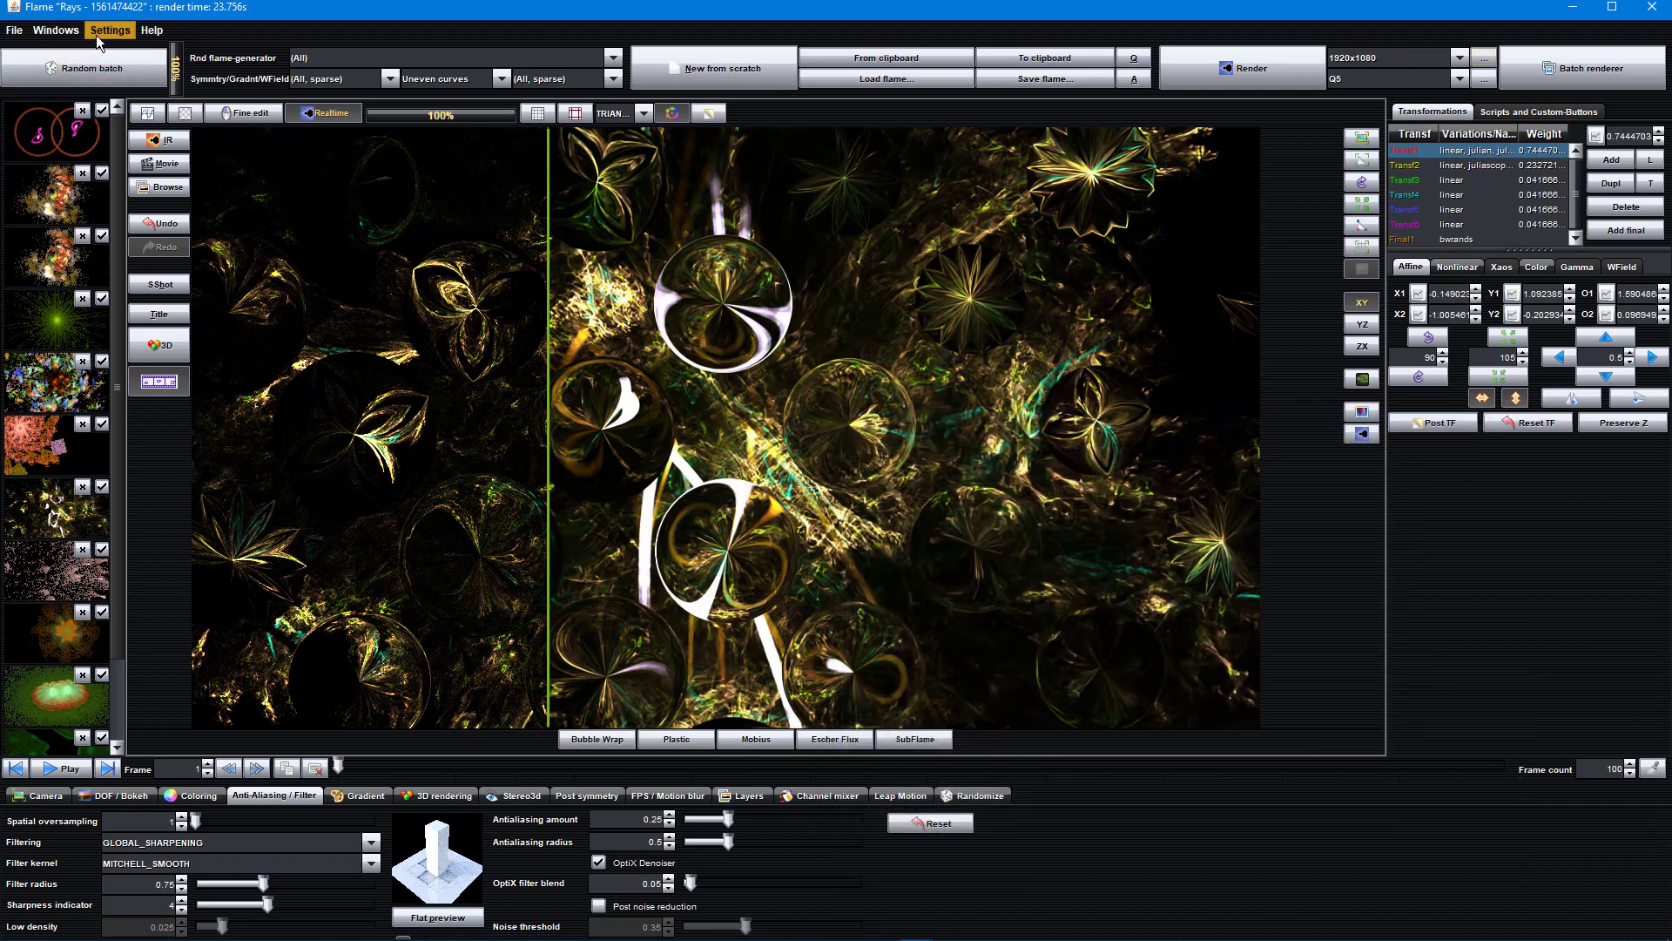
Step: View the Batch flame renderer, browse the V6 BETA Testing folder for flame files, and close it without adding any
{"action": "left_click", "coordinate": [70, 31]}
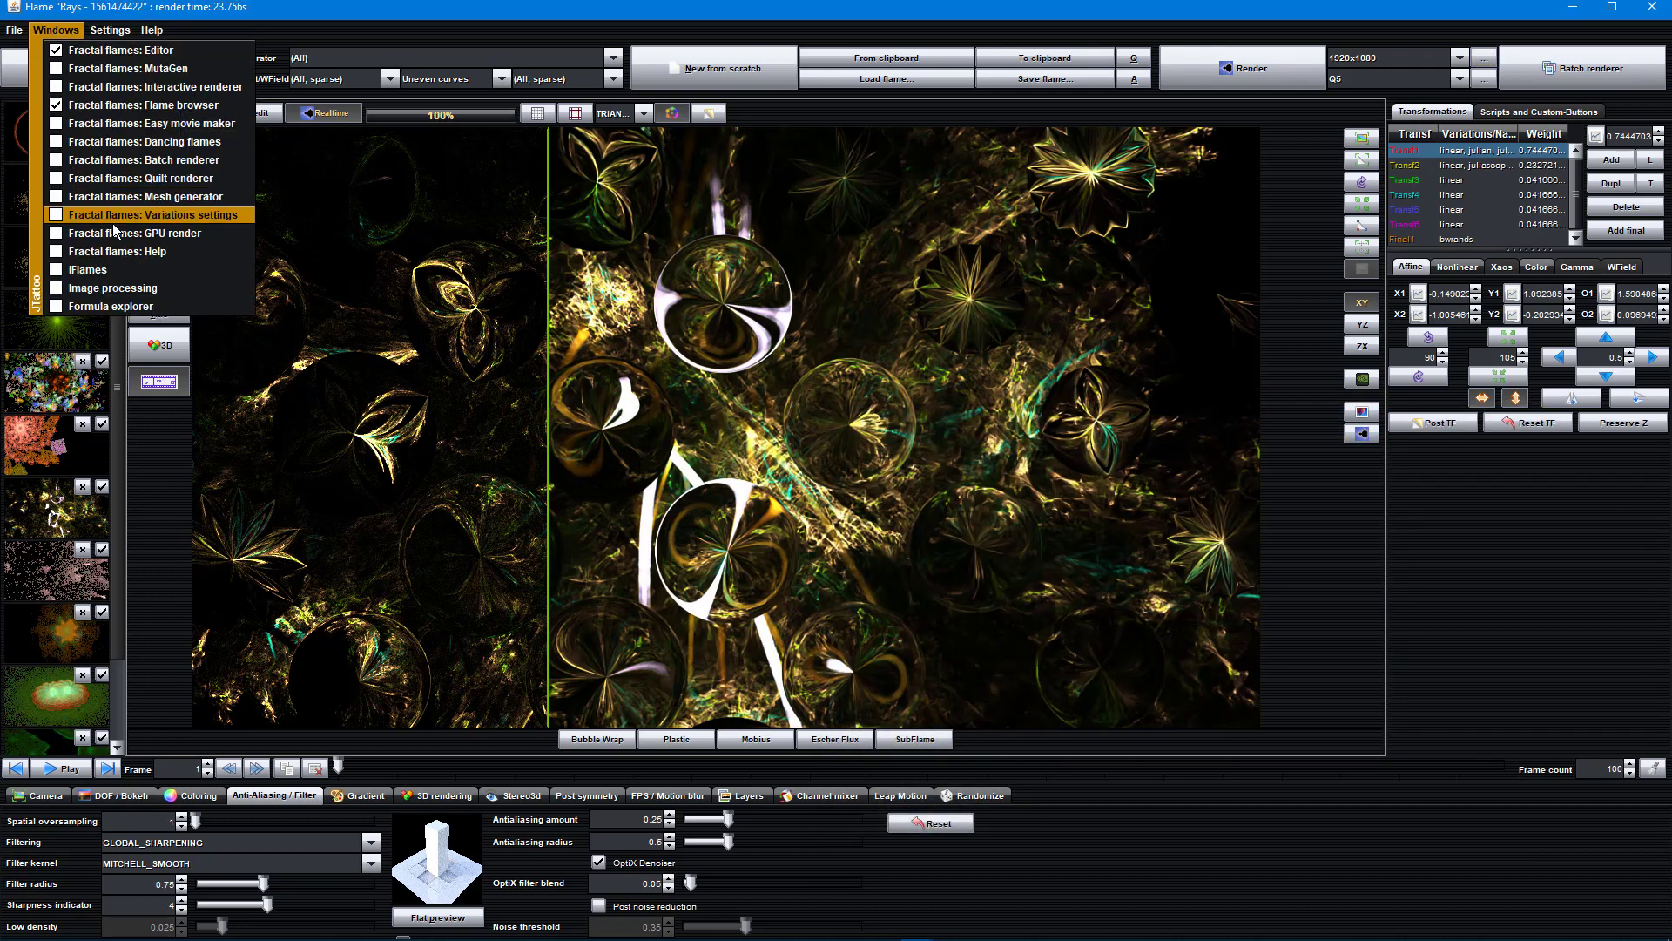
{"action": "left_click", "coordinate": [121, 161]}
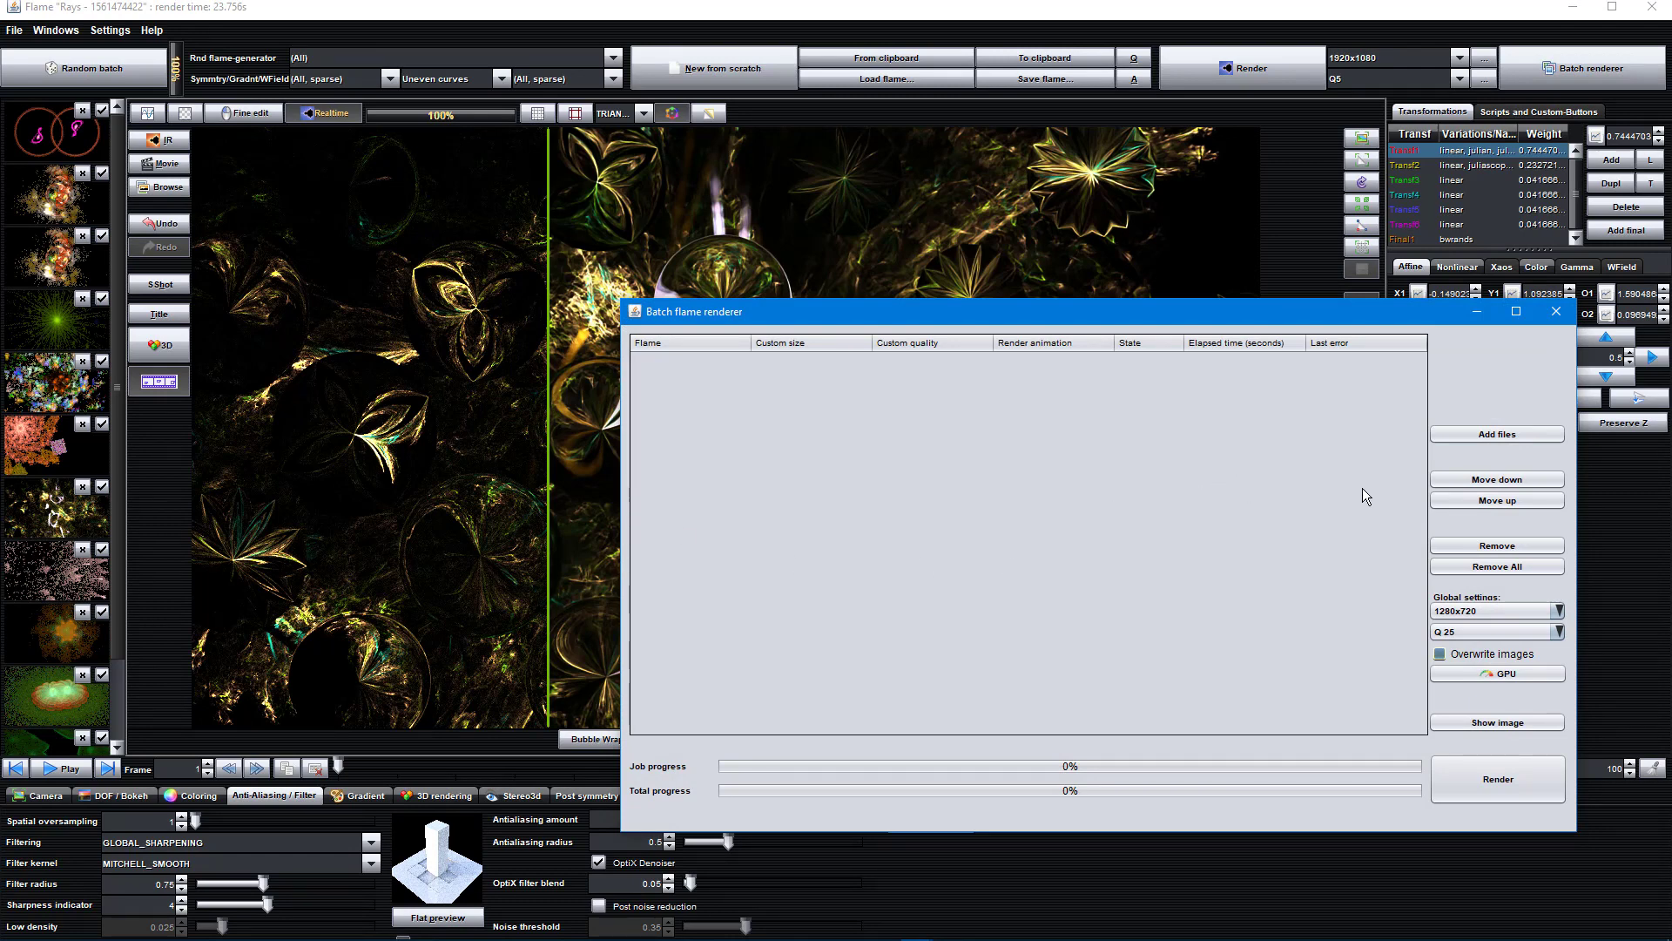
{"action": "left_click", "coordinate": [1470, 435]}
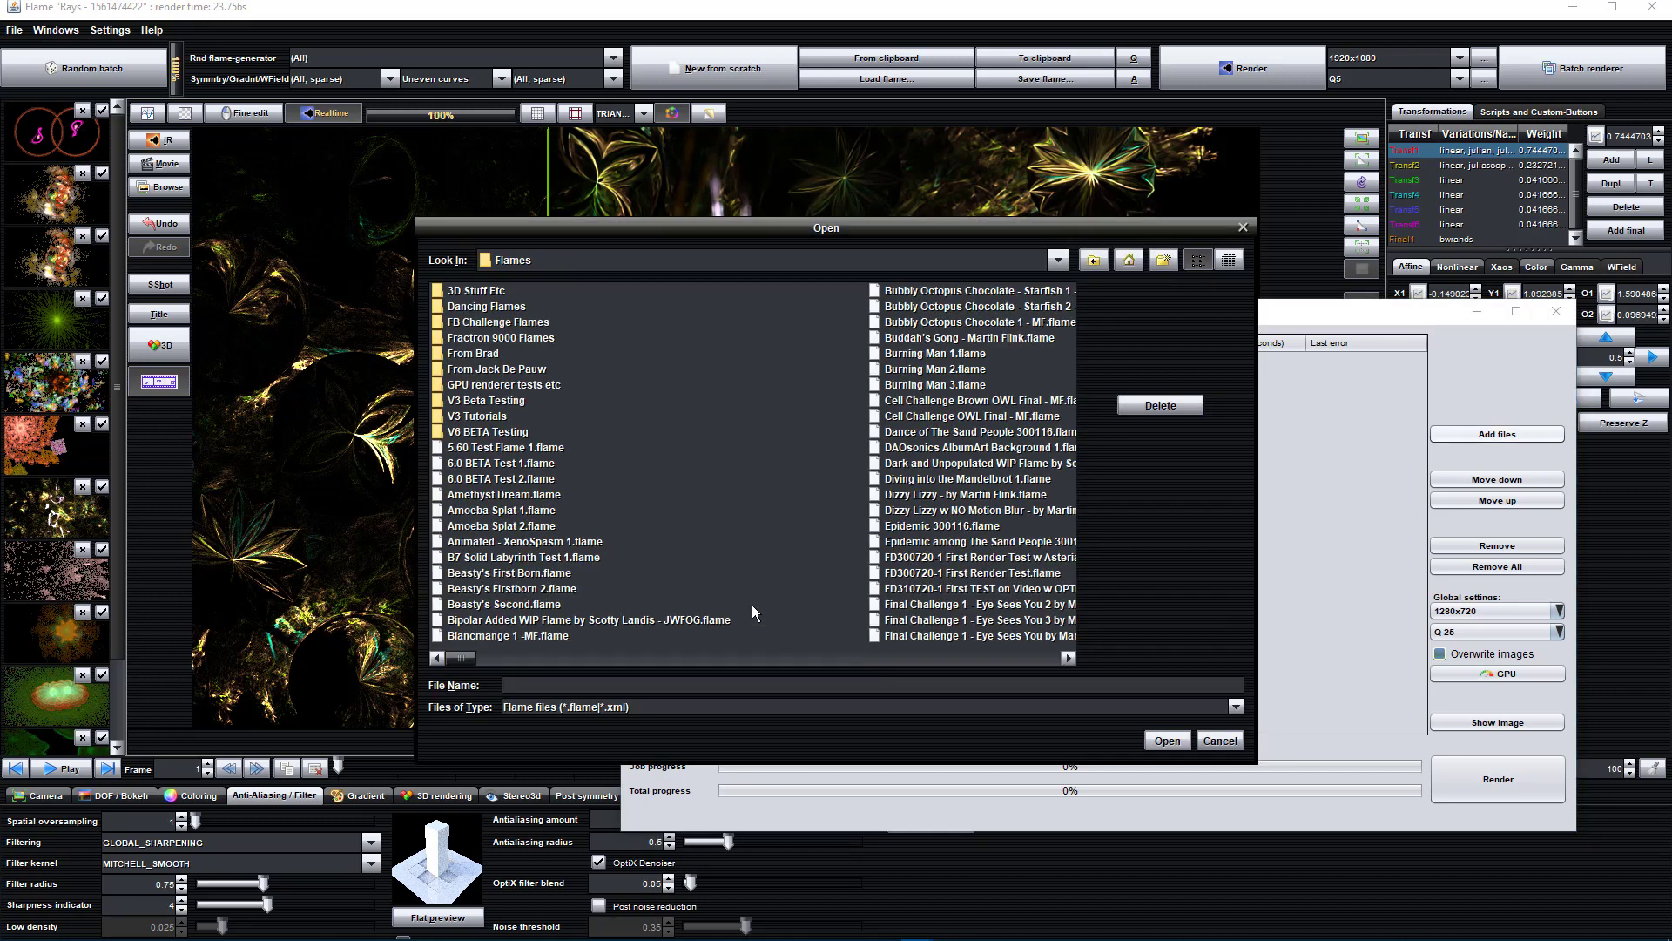
{"action": "double_click", "coordinate": [443, 432]}
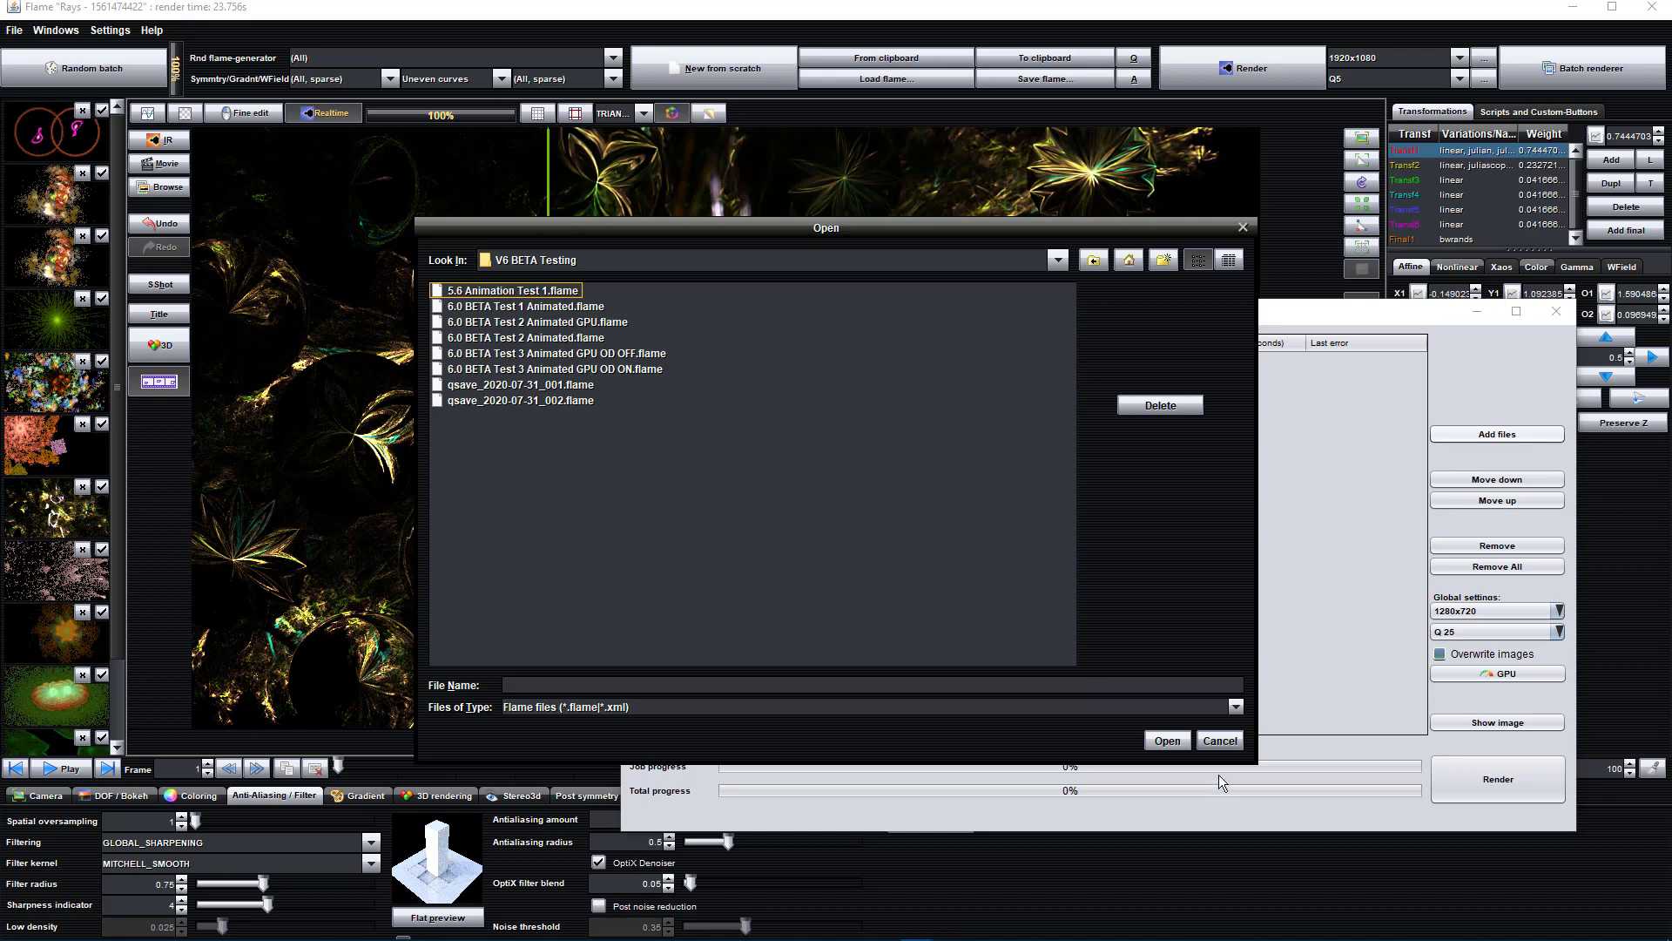
{"action": "left_click", "coordinate": [1220, 745]}
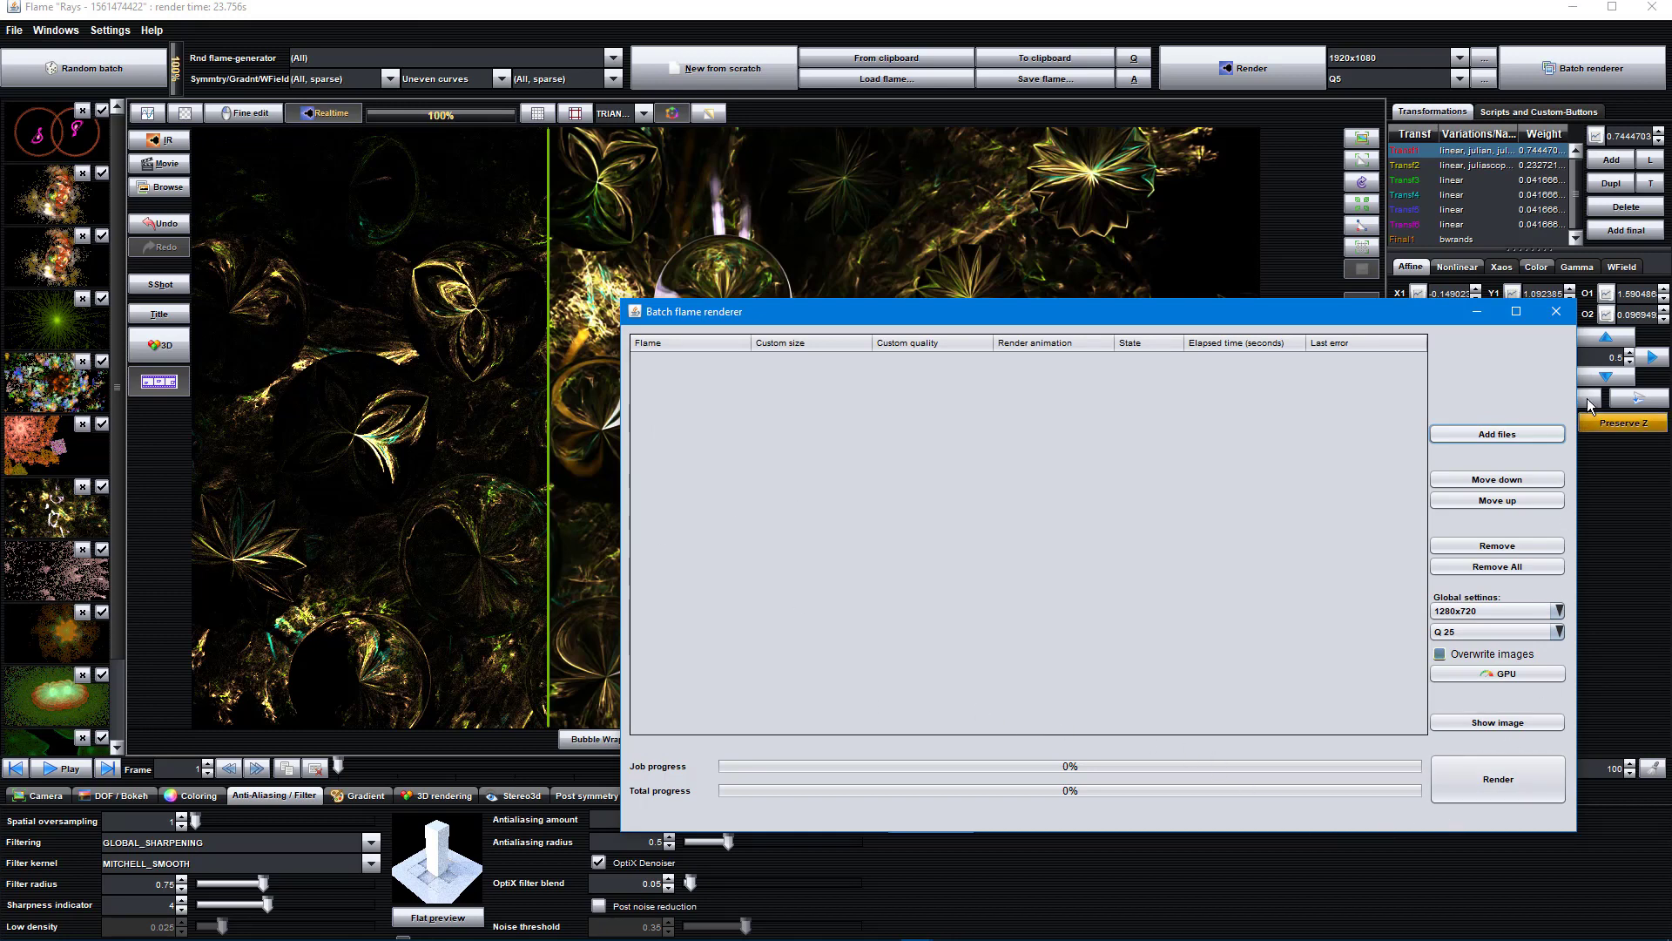
{"action": "left_click", "coordinate": [1555, 312]}
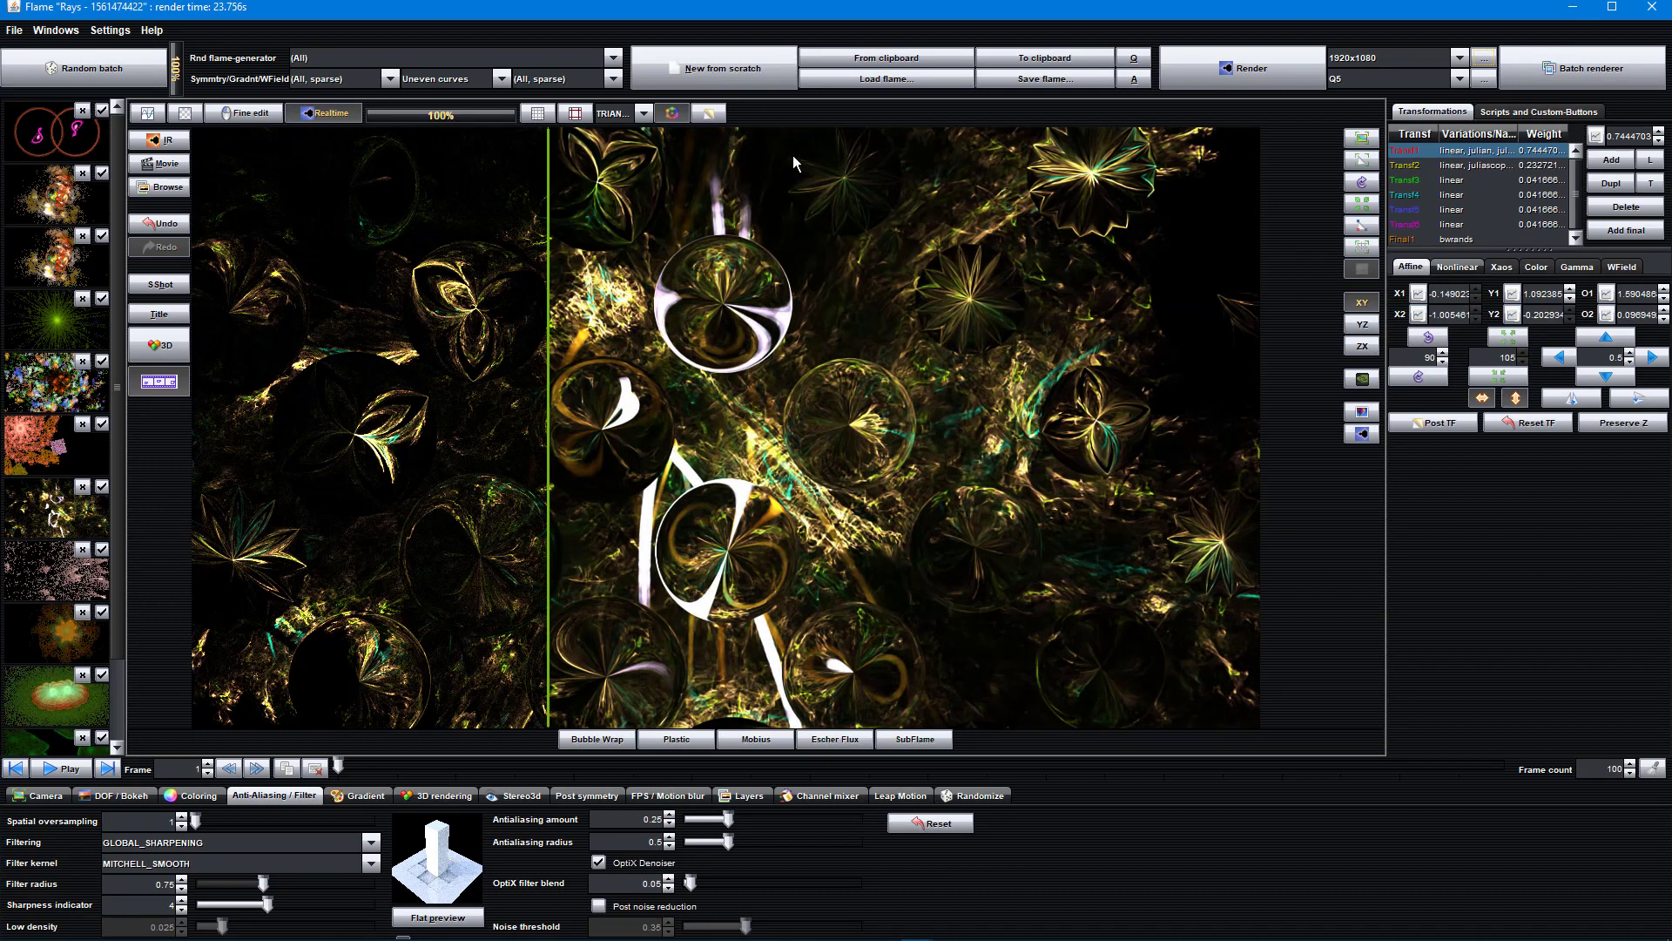
Step: Set the render quality preset to Q 25
{"action": "left_click", "coordinate": [1461, 79]}
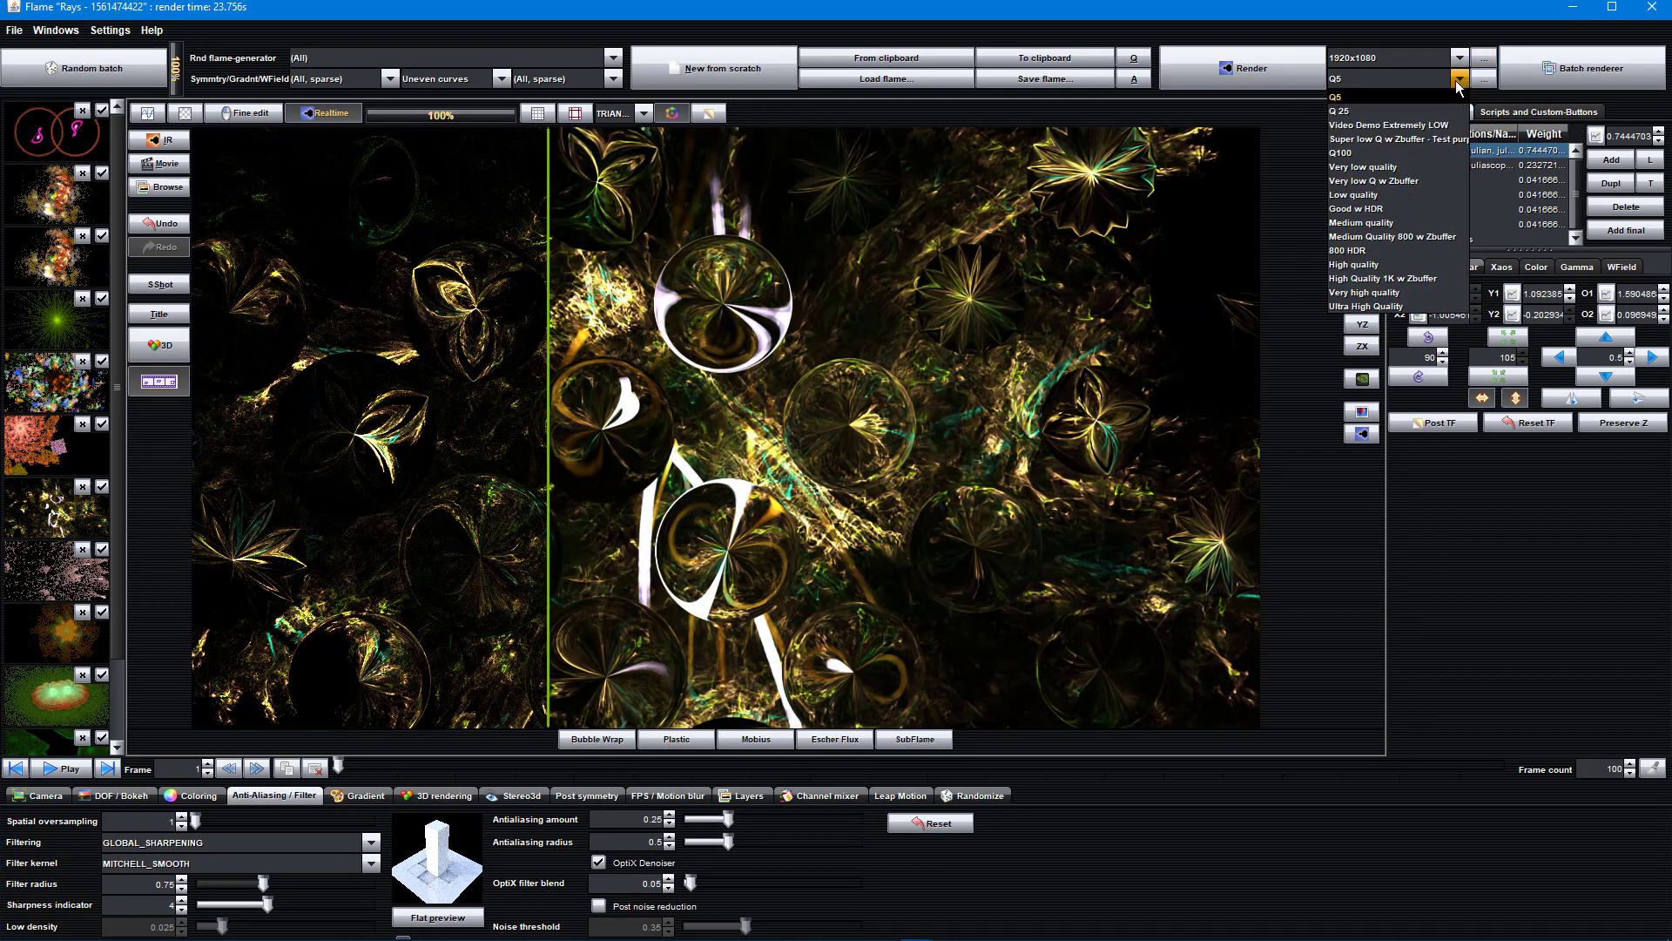
{"action": "left_click", "coordinate": [1402, 125]}
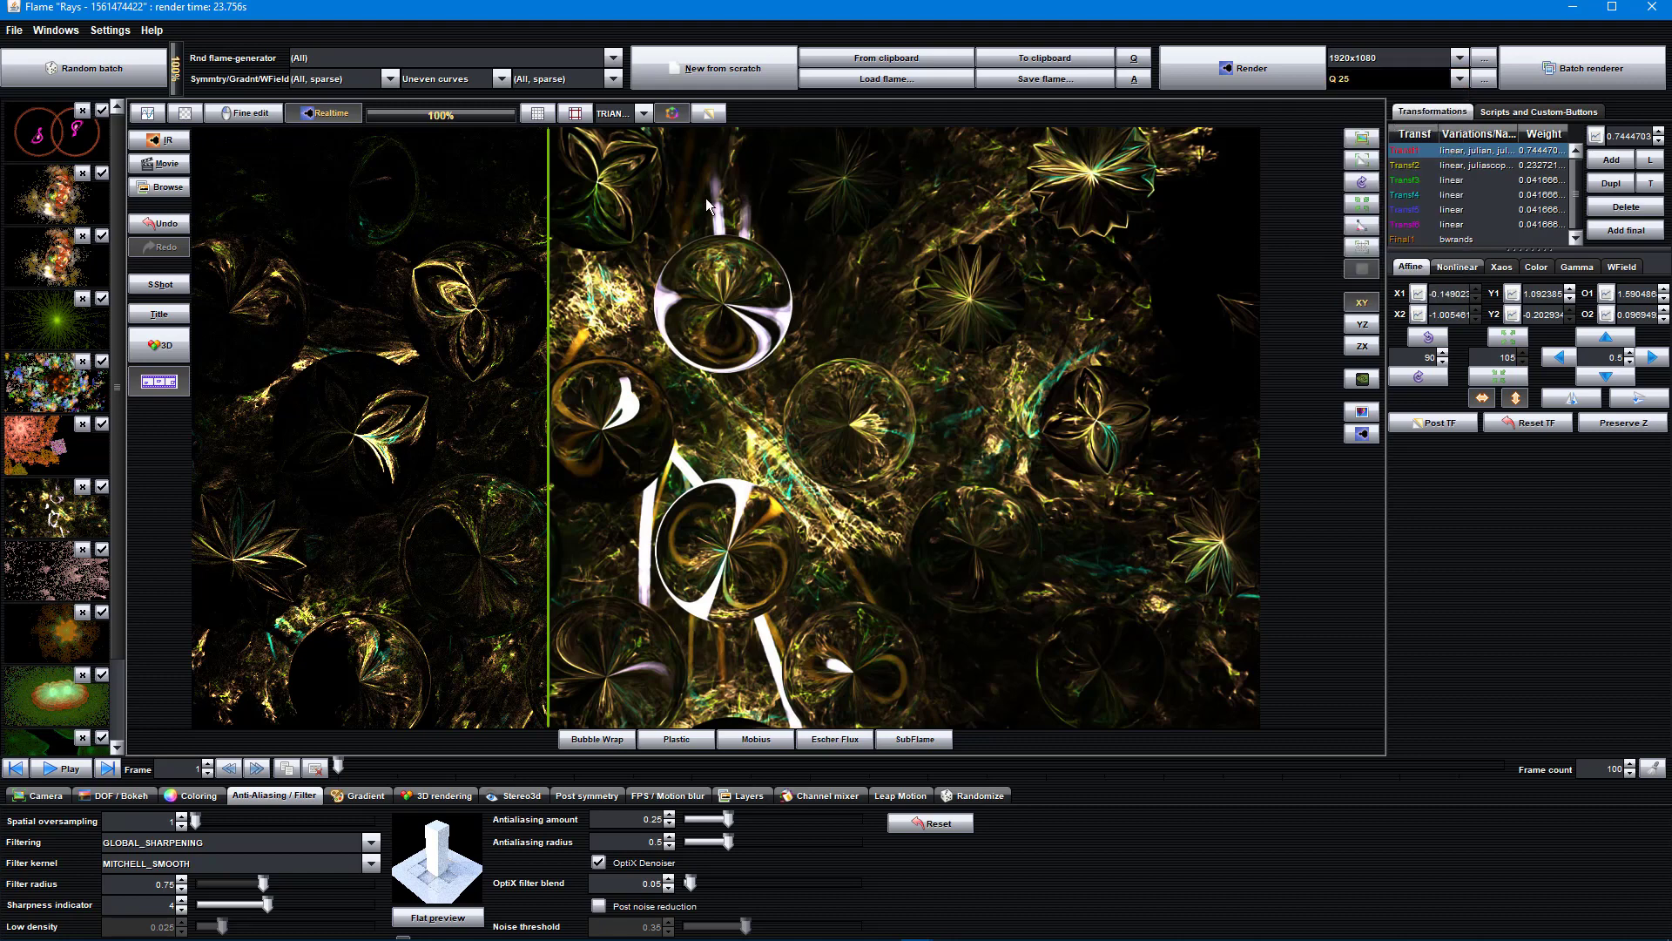
Step: View the Medium quality and Ultra High Quality profiles in the quality profile editor, closing it without changes
{"action": "left_click", "coordinate": [1484, 79]}
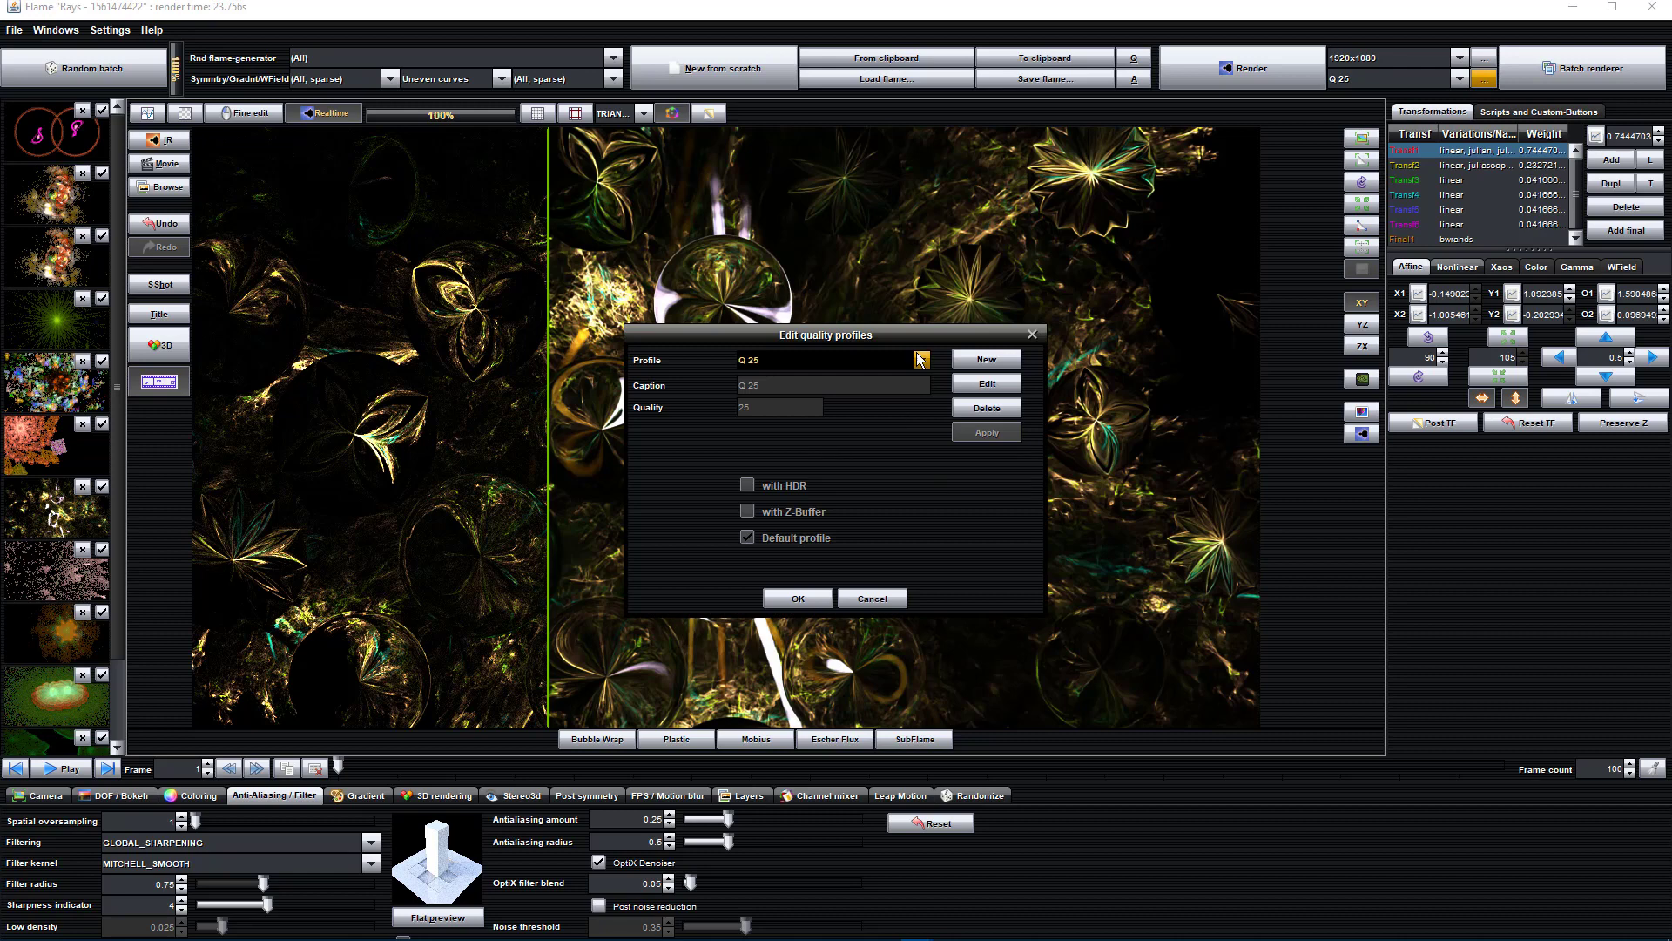
{"action": "left_click", "coordinate": [921, 359]}
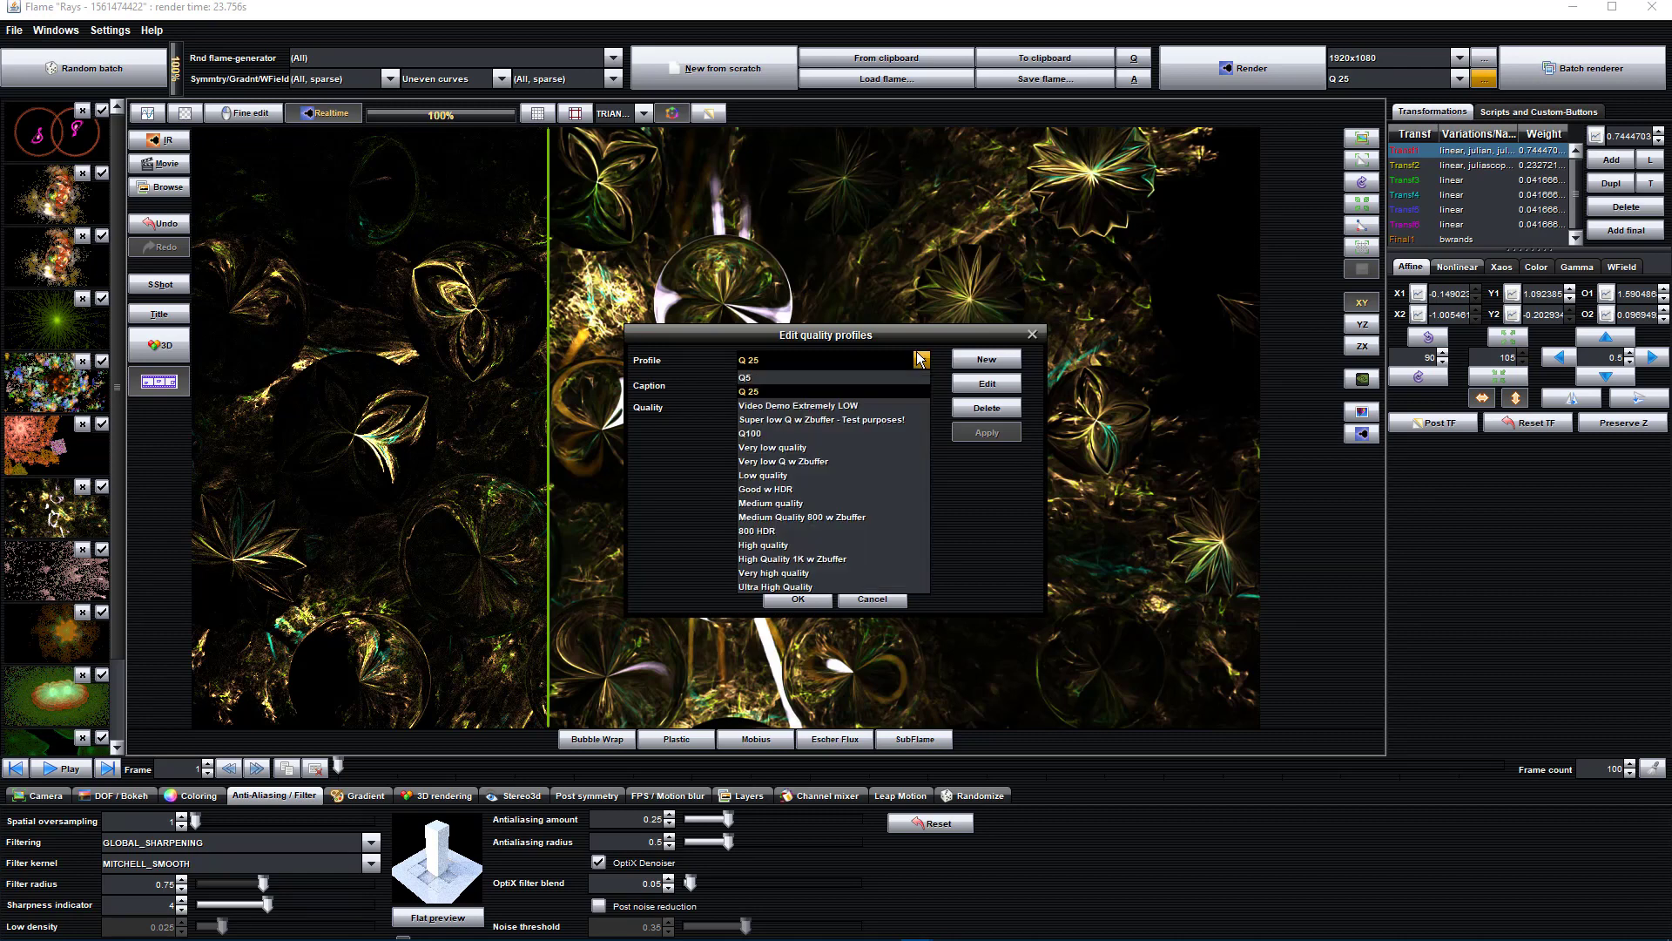
{"action": "left_click", "coordinate": [780, 504]}
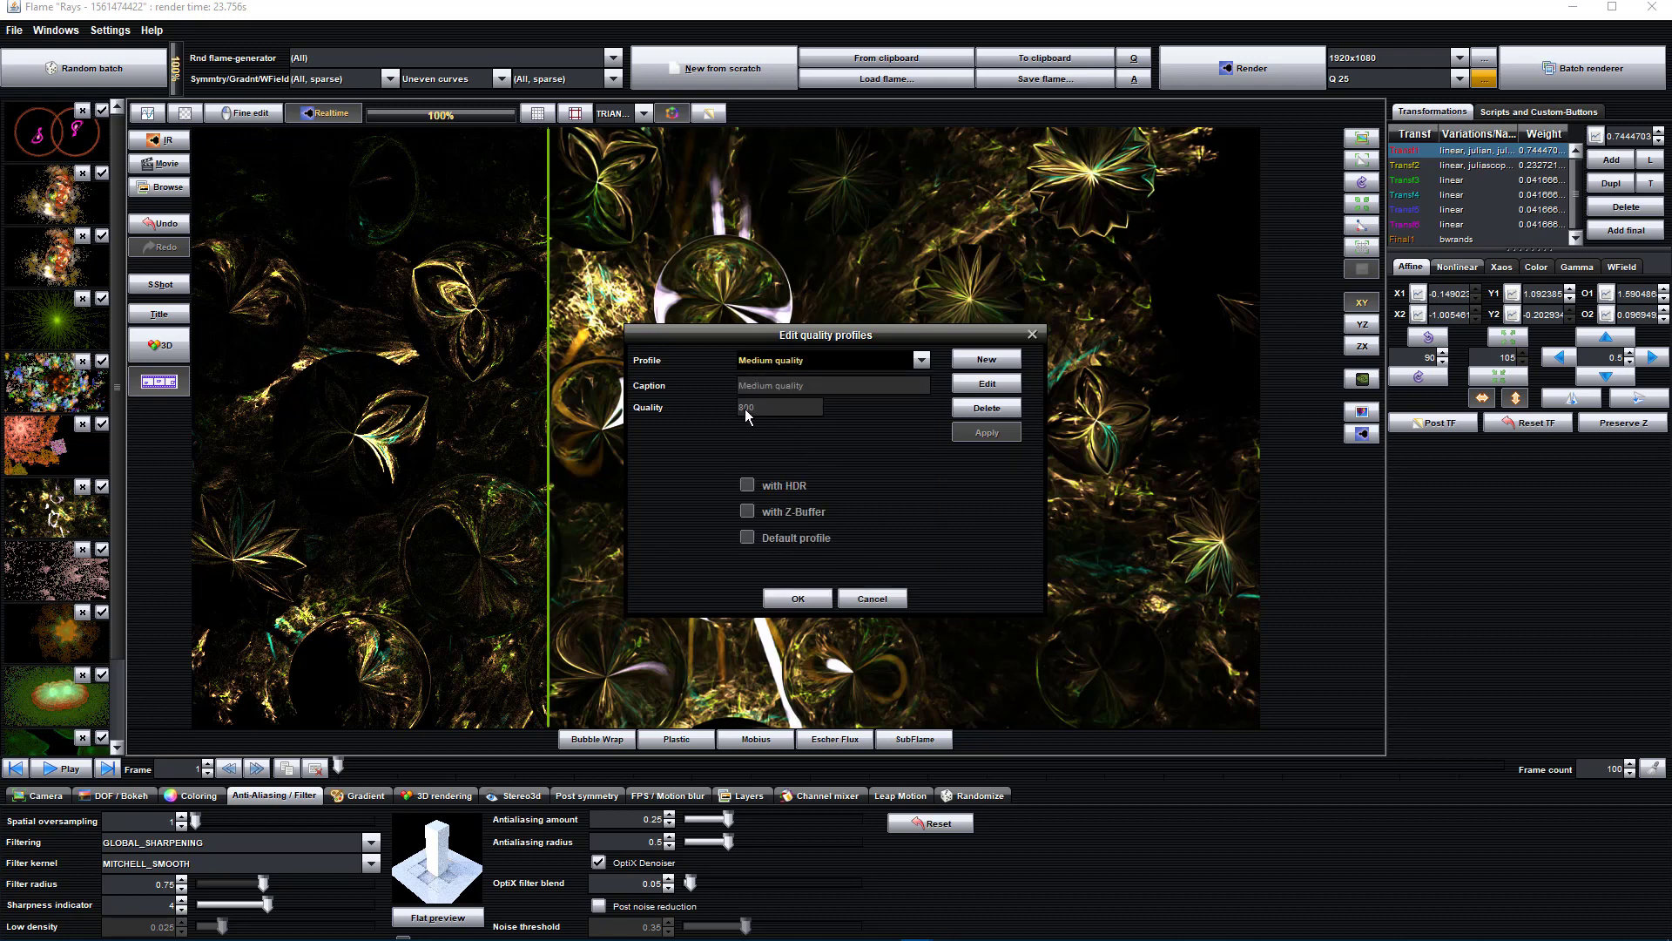
{"action": "left_click", "coordinate": [919, 361]}
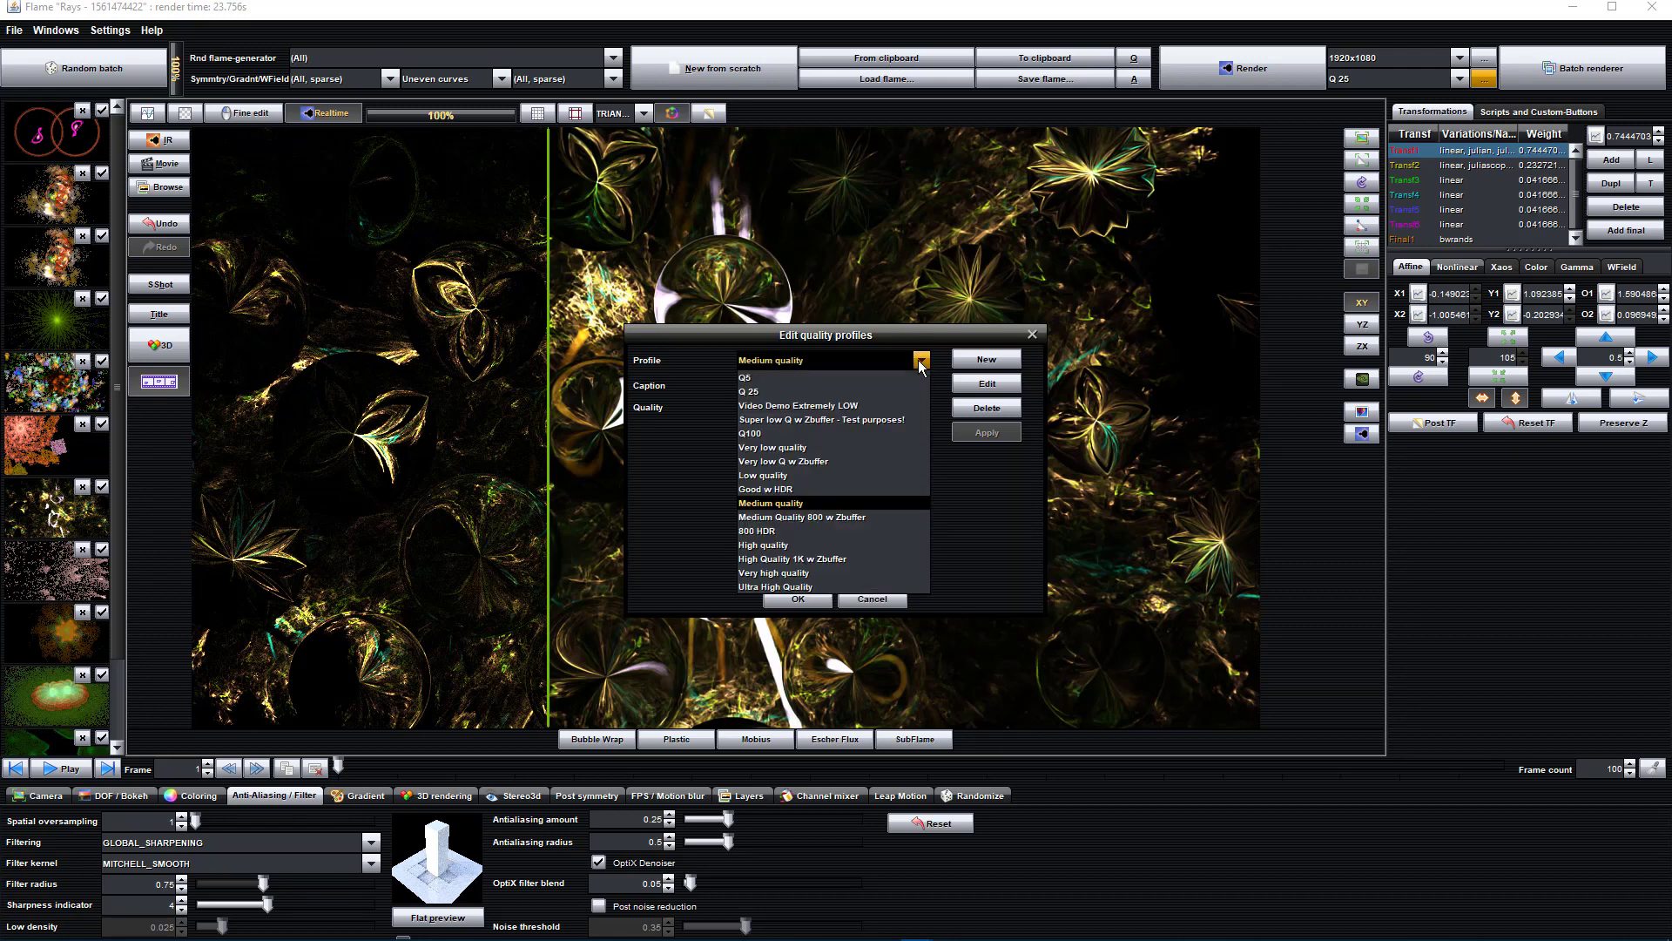
{"action": "left_click", "coordinate": [795, 585]}
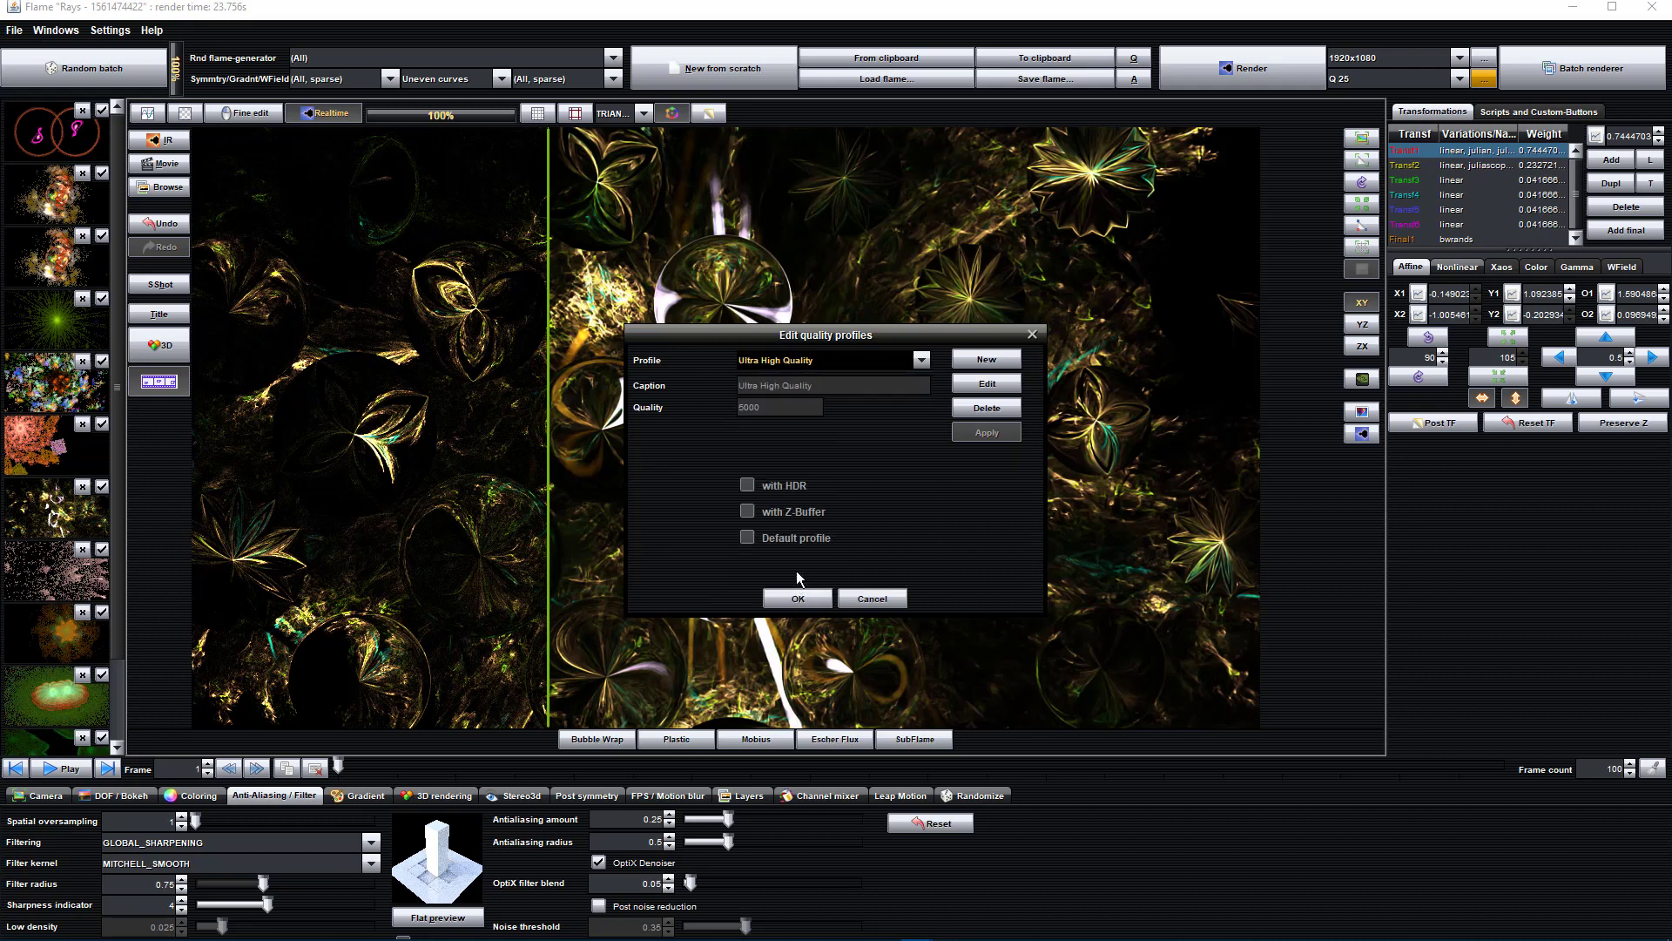
{"action": "left_click", "coordinate": [871, 599]}
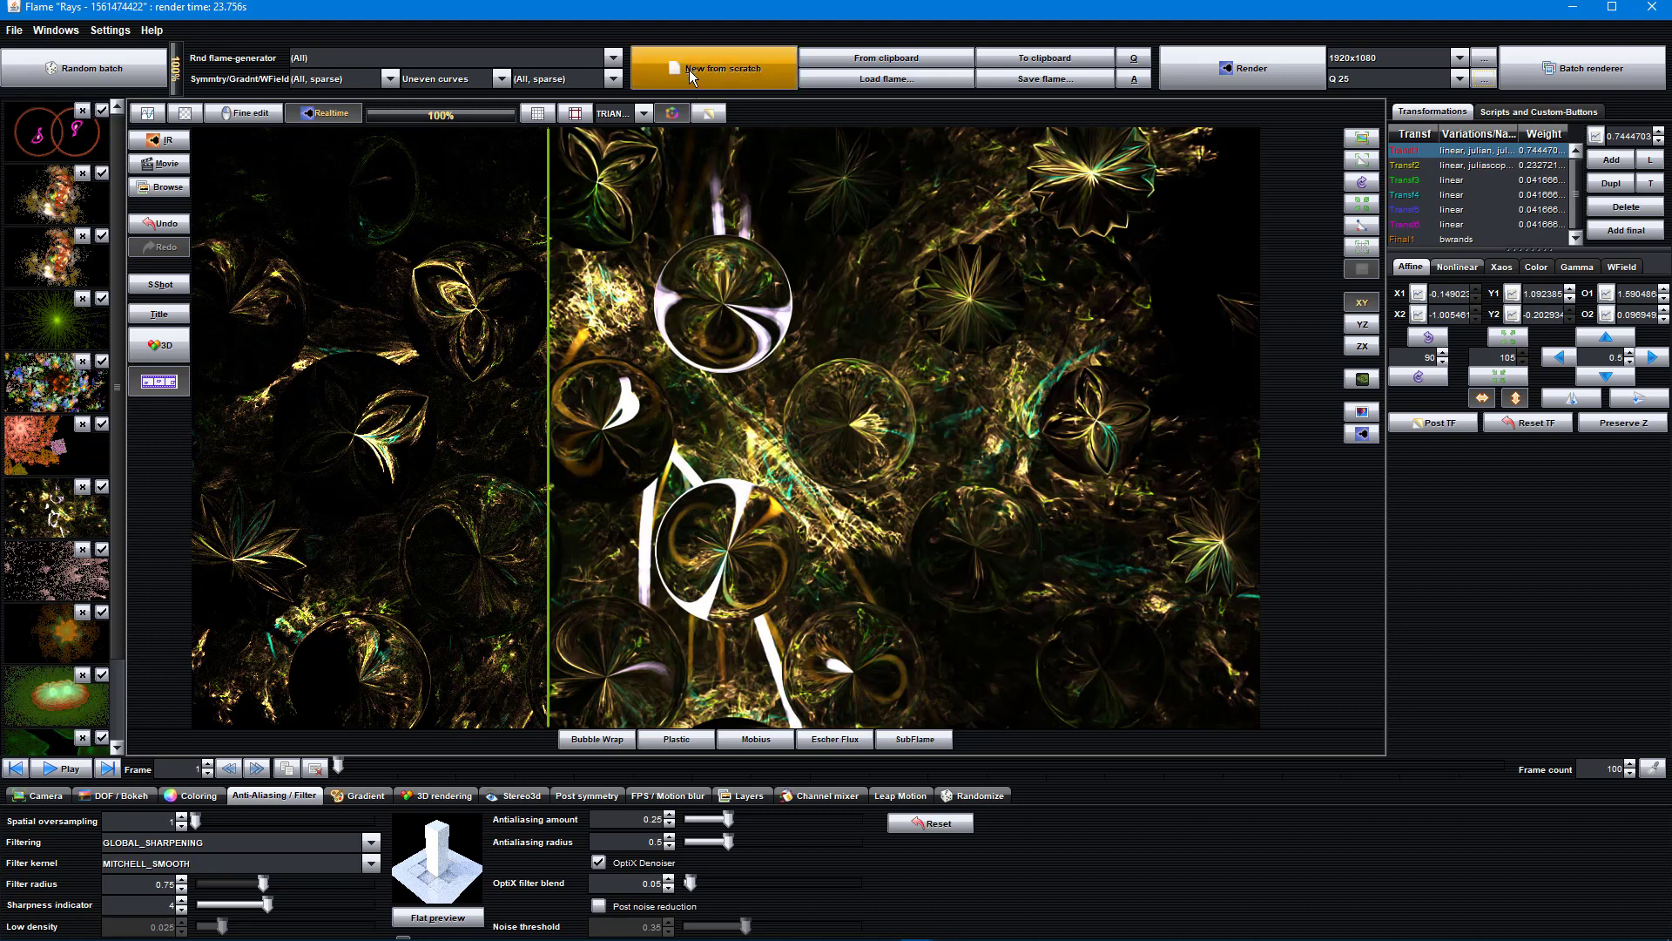
Step: Render the flame to Vide0 Tute Final.png in the V6 BETA Tests folder, view the finished image and close it
{"action": "left_click", "coordinate": [1230, 72]}
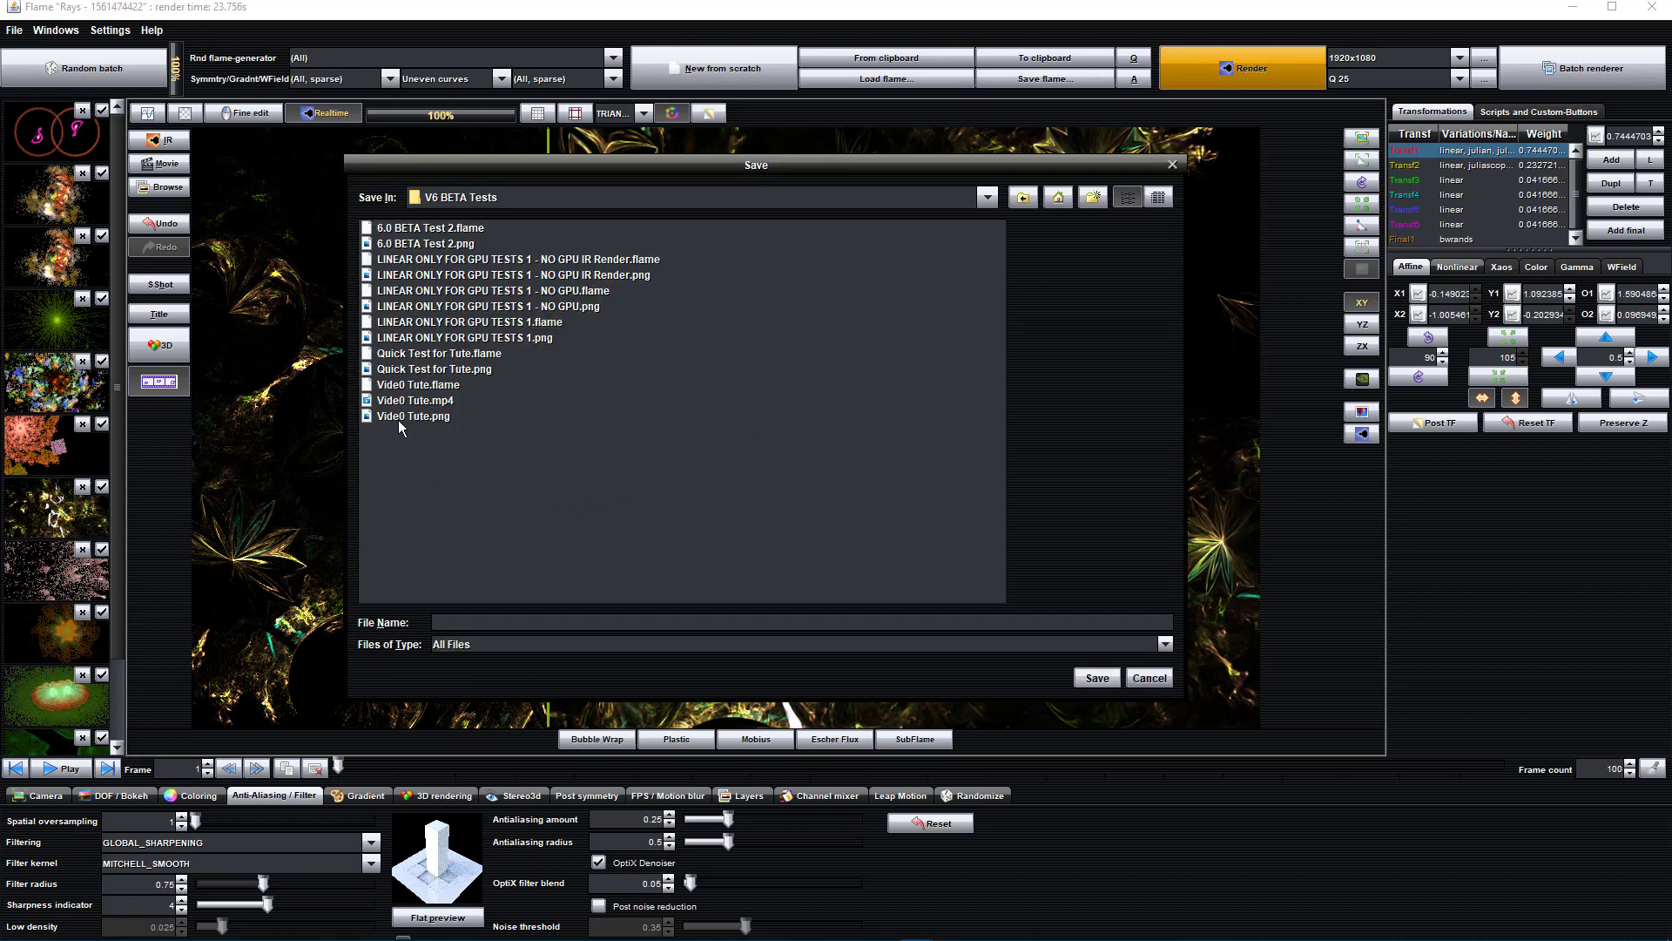
{"action": "right_click", "coordinate": [399, 422]}
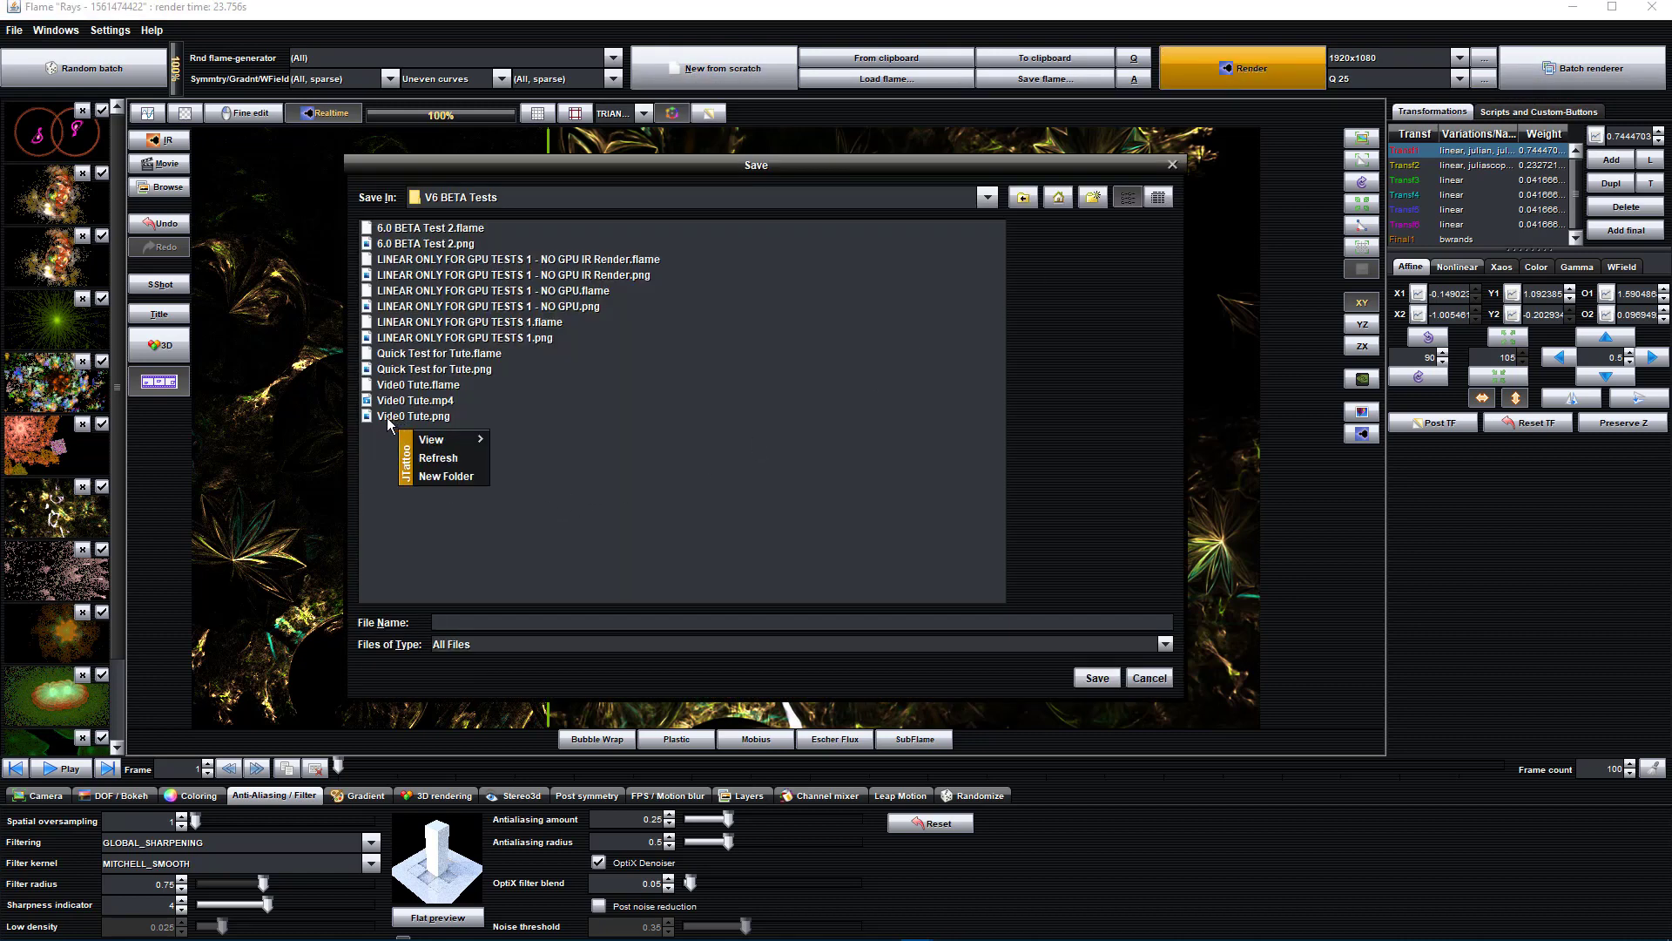
{"action": "left_click", "coordinate": [393, 427]}
{"action": "left_click", "coordinate": [390, 417]}
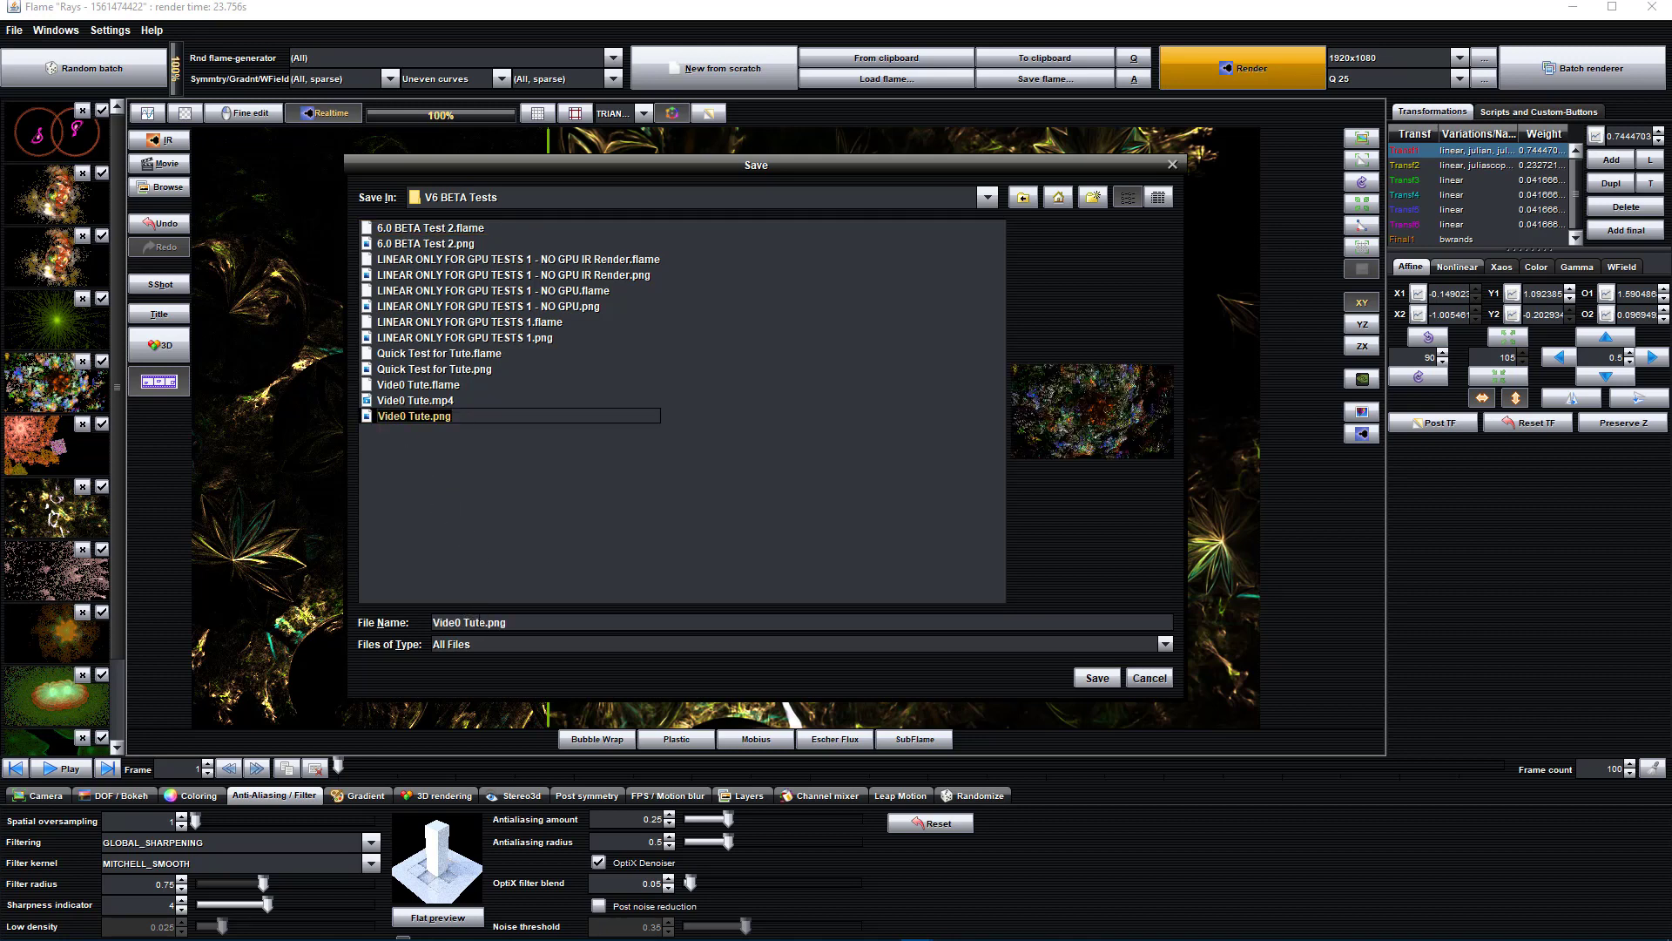
{"action": "left_click", "coordinate": [530, 563]}
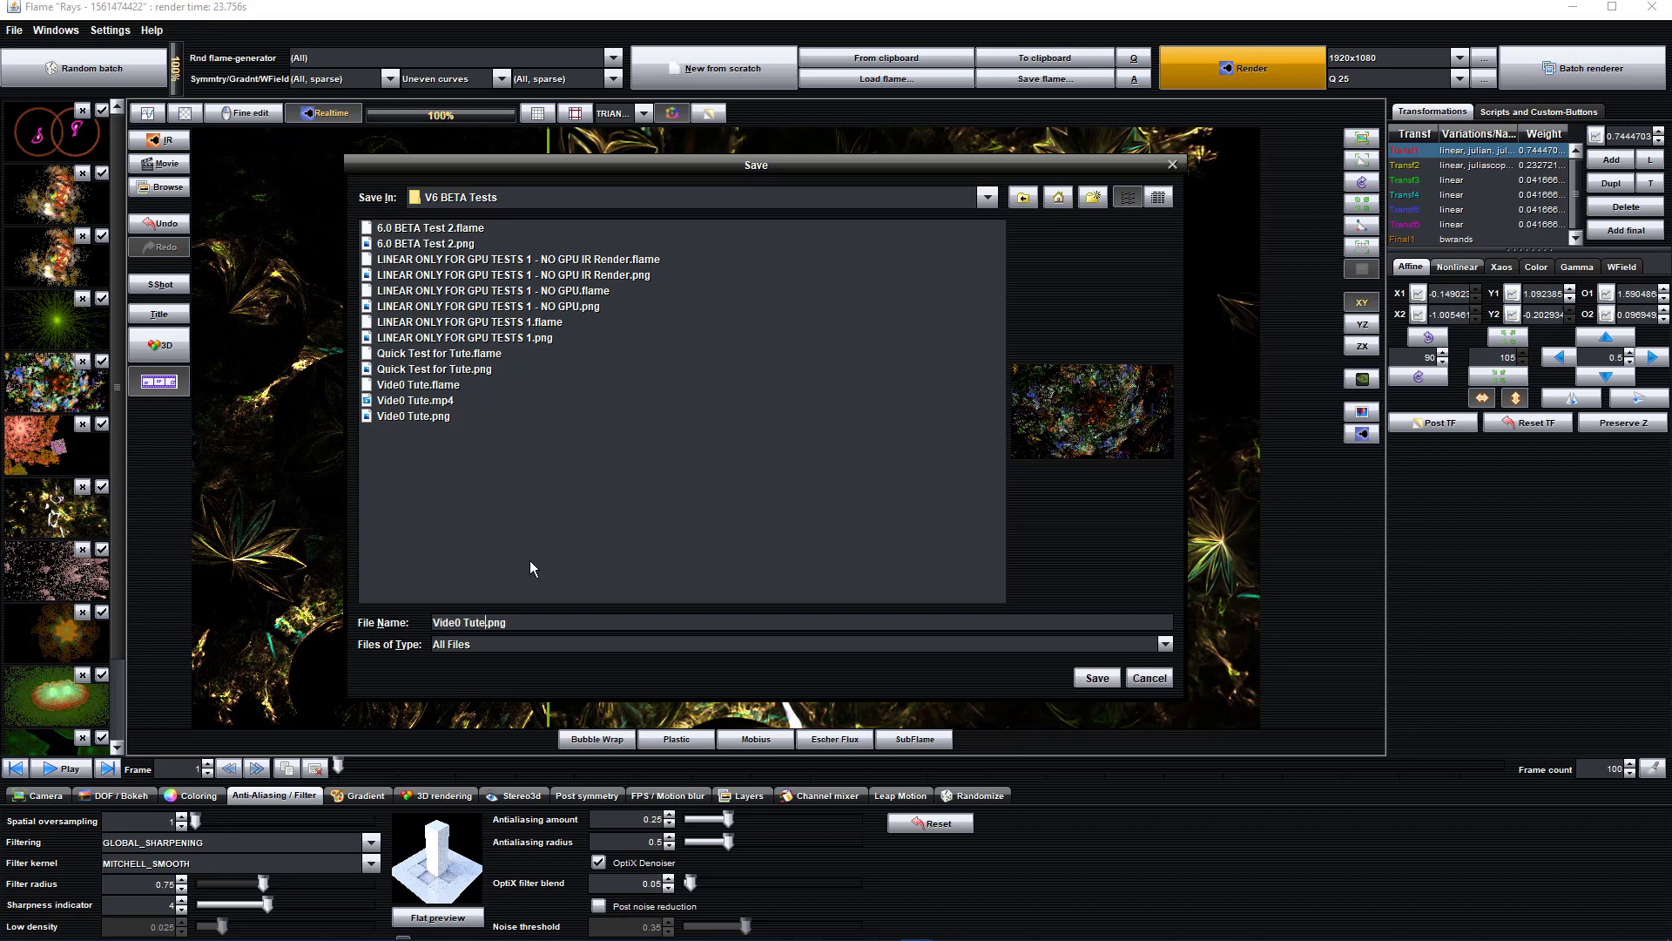
{"action": "type", "text": "Final"}
{"action": "key", "text": "Return"}
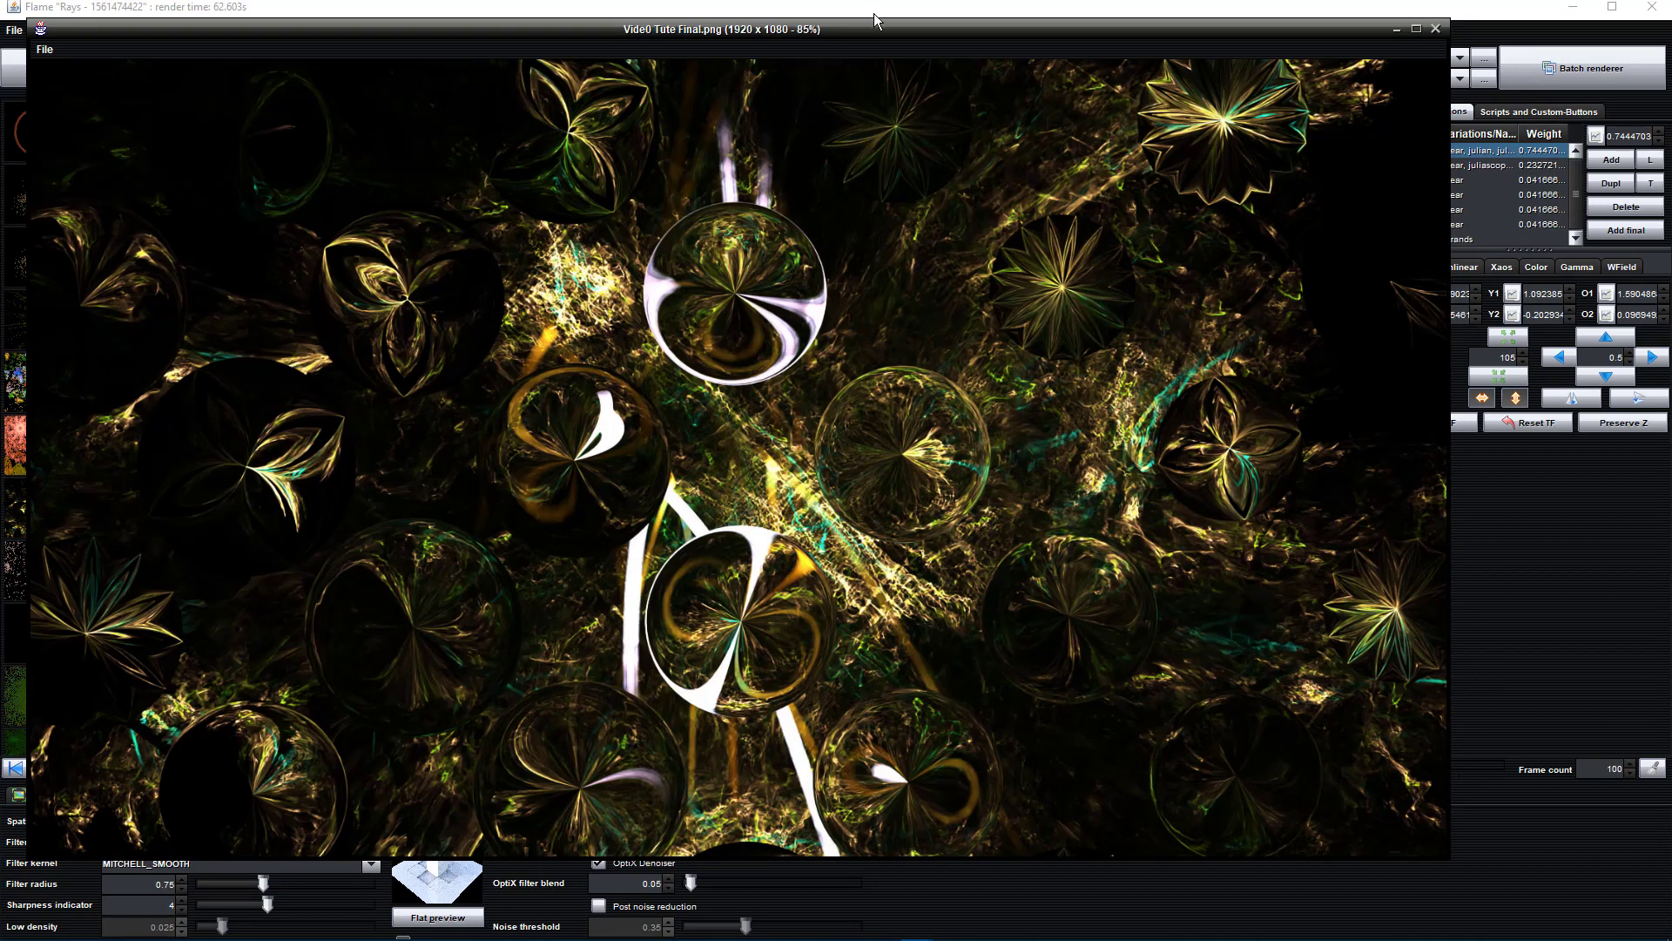
{"action": "left_click_drag", "start_coordinate": [873, 24], "coordinate": [888, 26]}
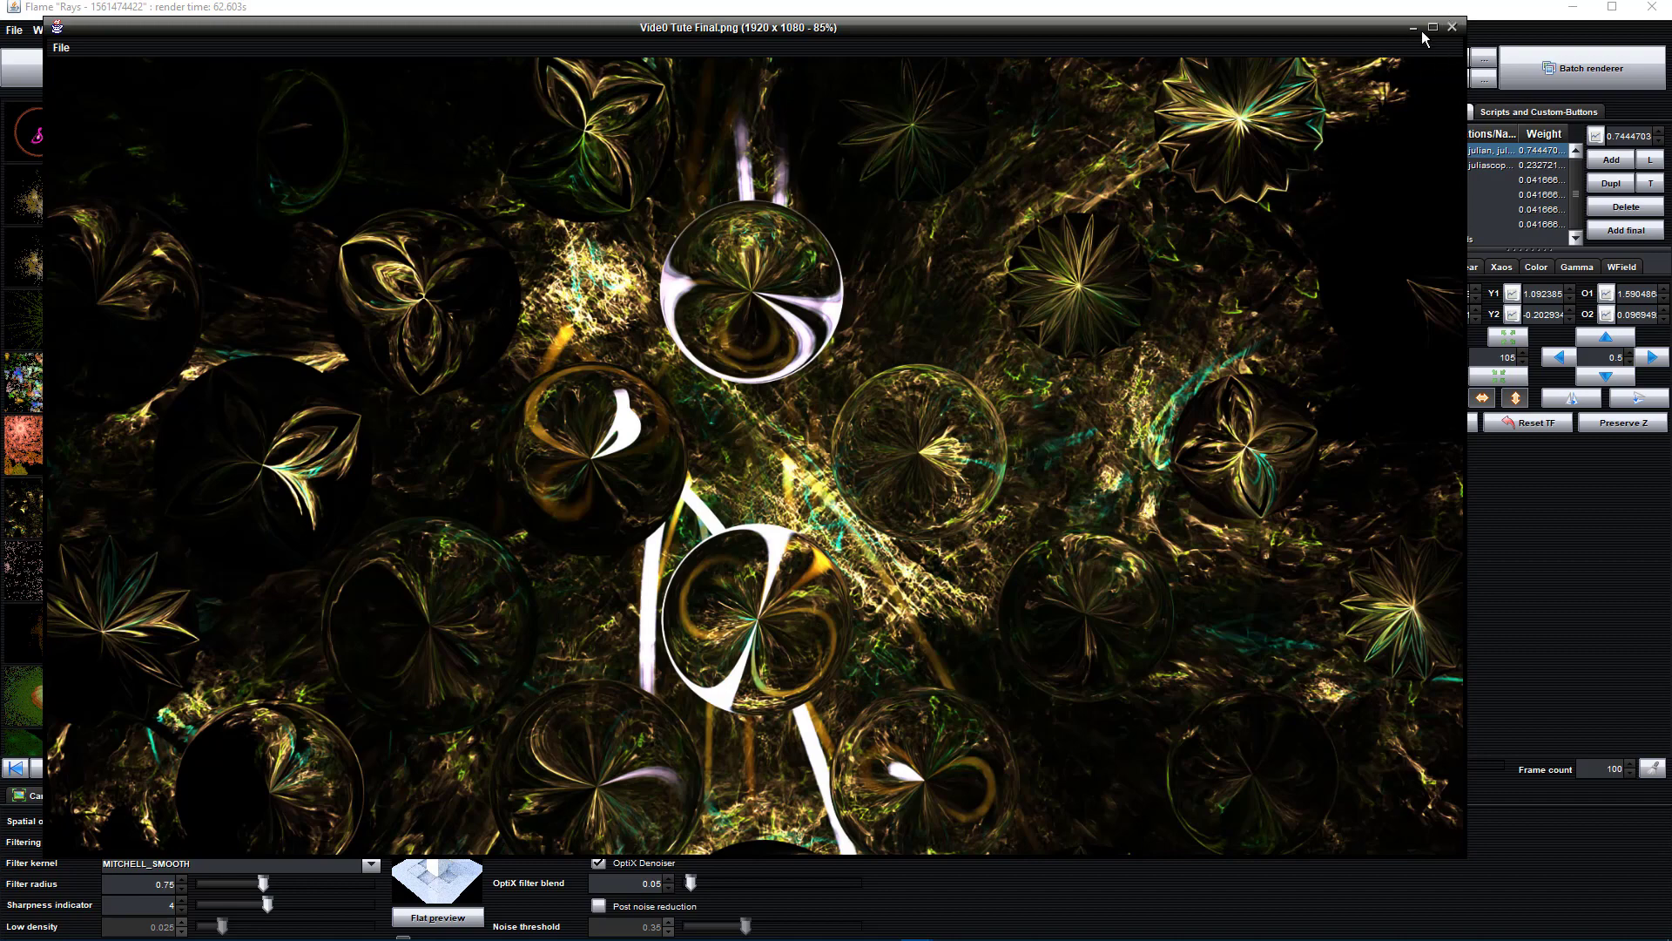
{"action": "left_click", "coordinate": [1451, 28]}
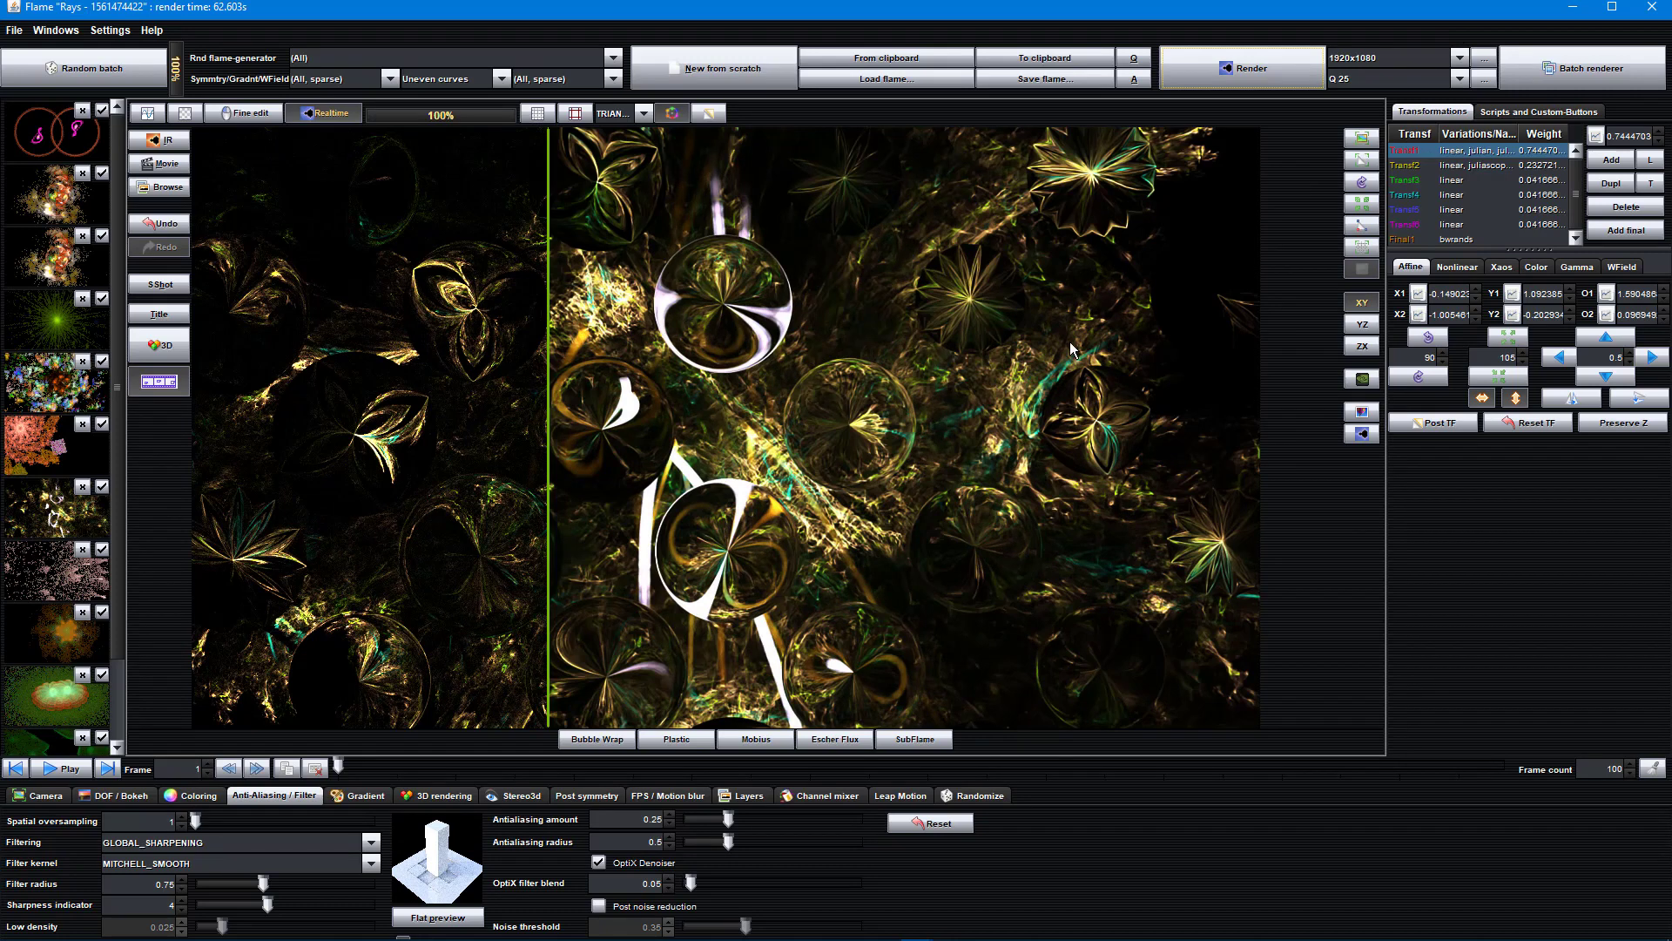